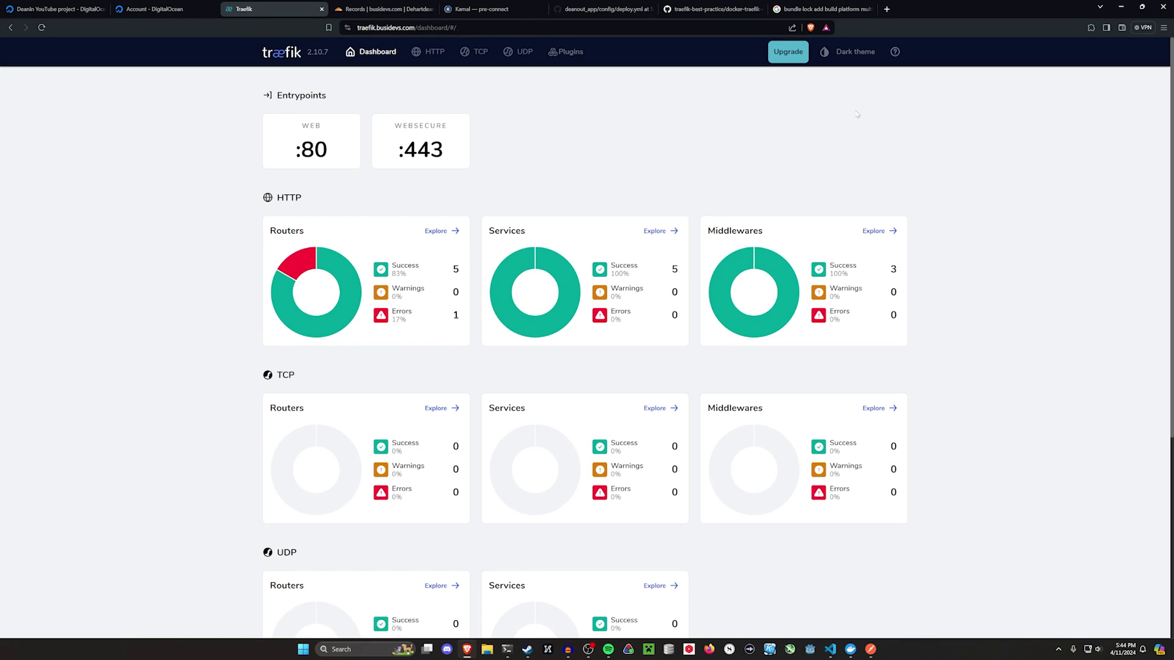
Reload the Traefik dashboard and return to its overview page
{"action": "key", "text": "F5"}
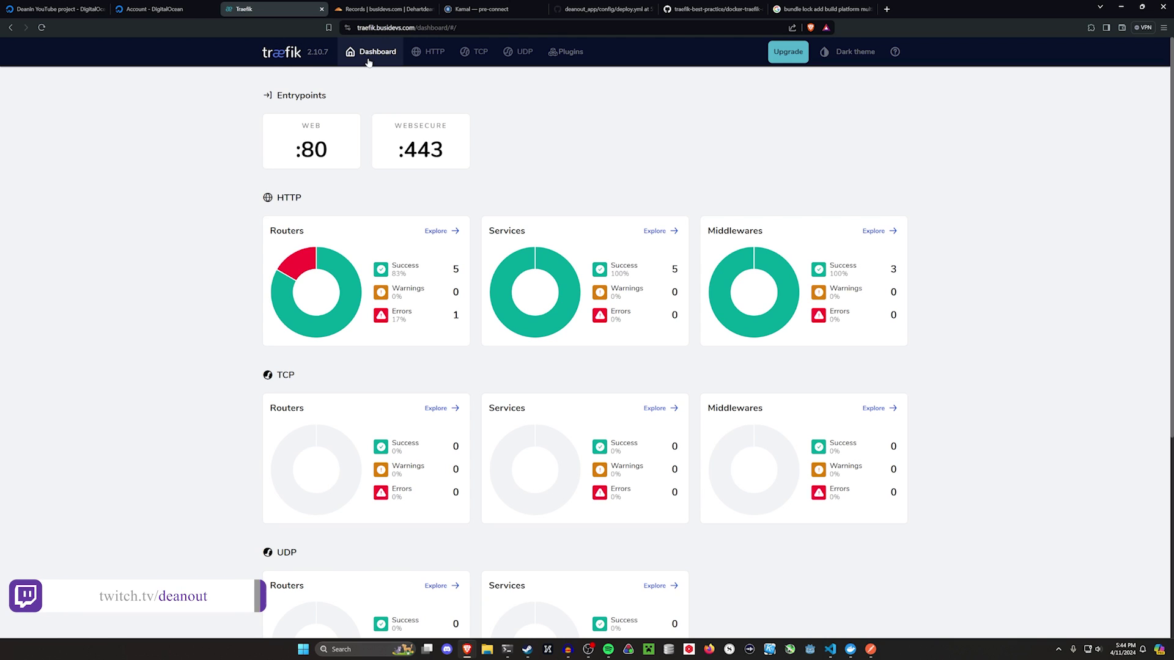
{"action": "left_click", "coordinate": [368, 55]}
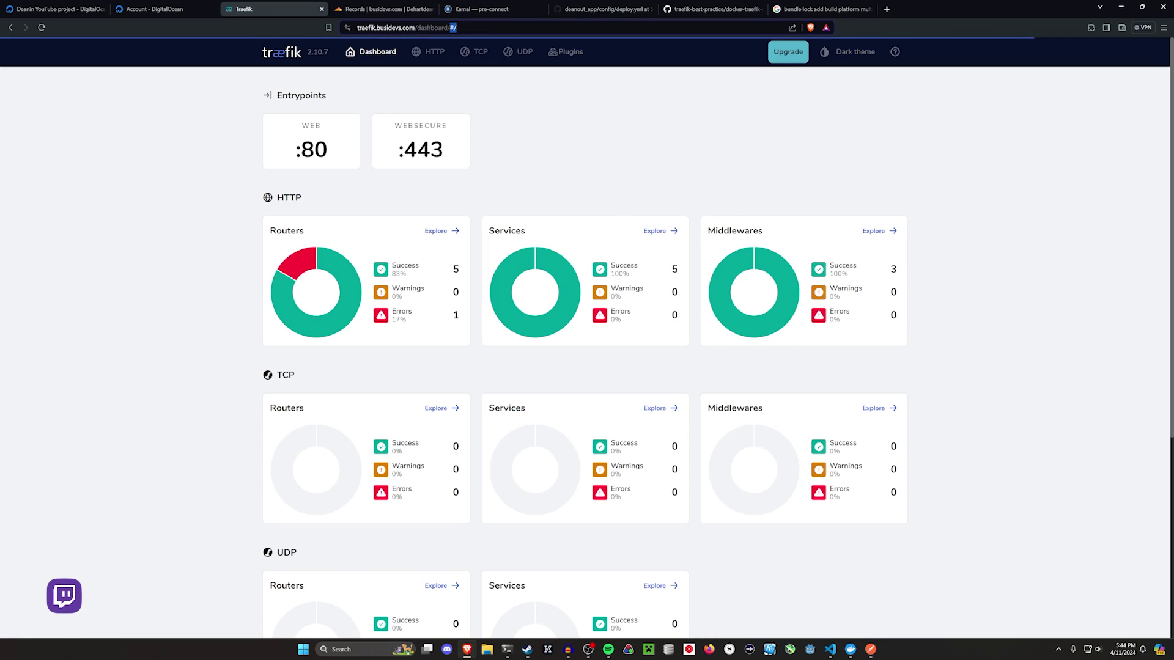
{"action": "left_click", "coordinate": [459, 28]}
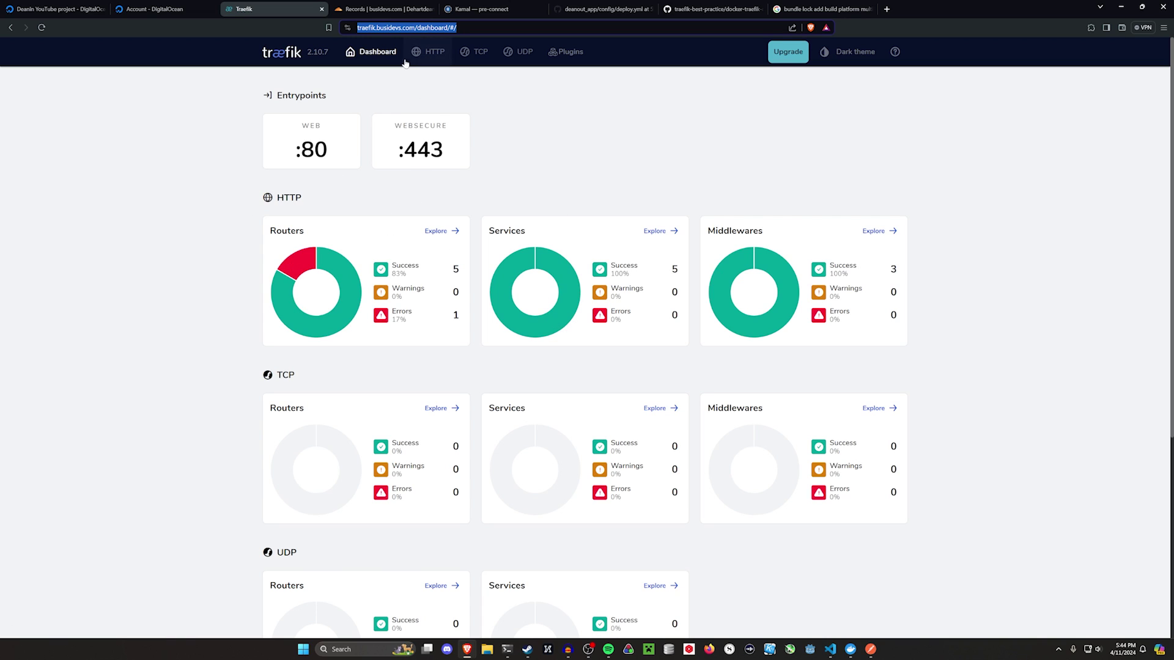
{"action": "left_click", "coordinate": [449, 99]}
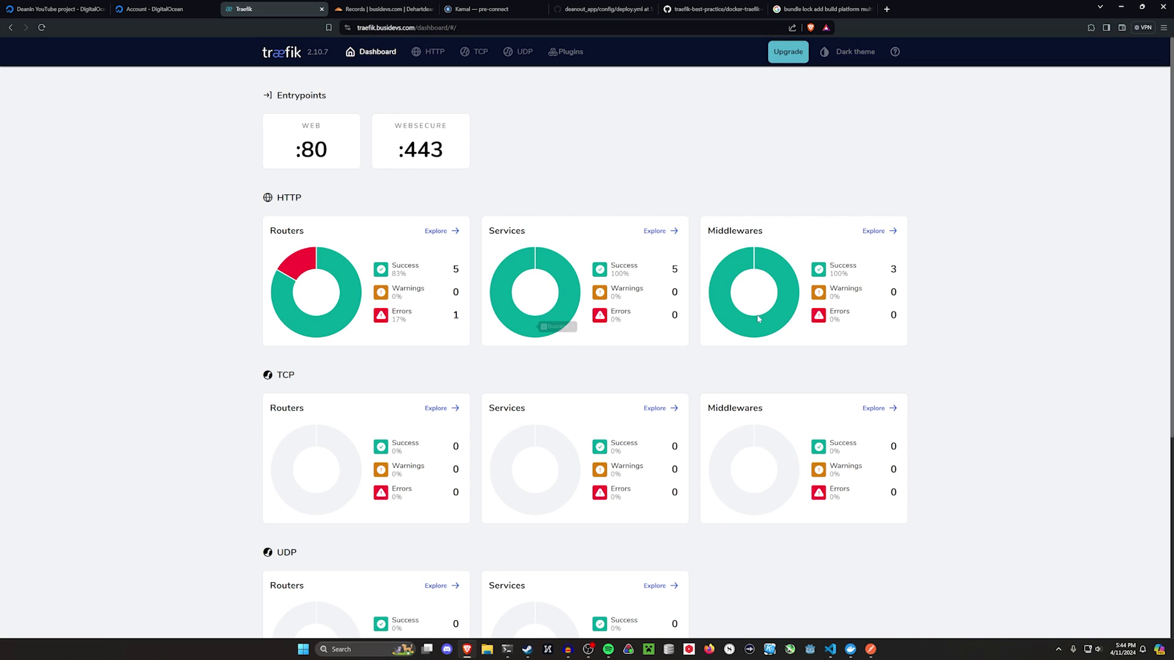
Open the zoomed HTTP routers list and the busidevs_secure@docker details, closing the bundle lock tab
{"action": "left_click", "coordinate": [435, 52]}
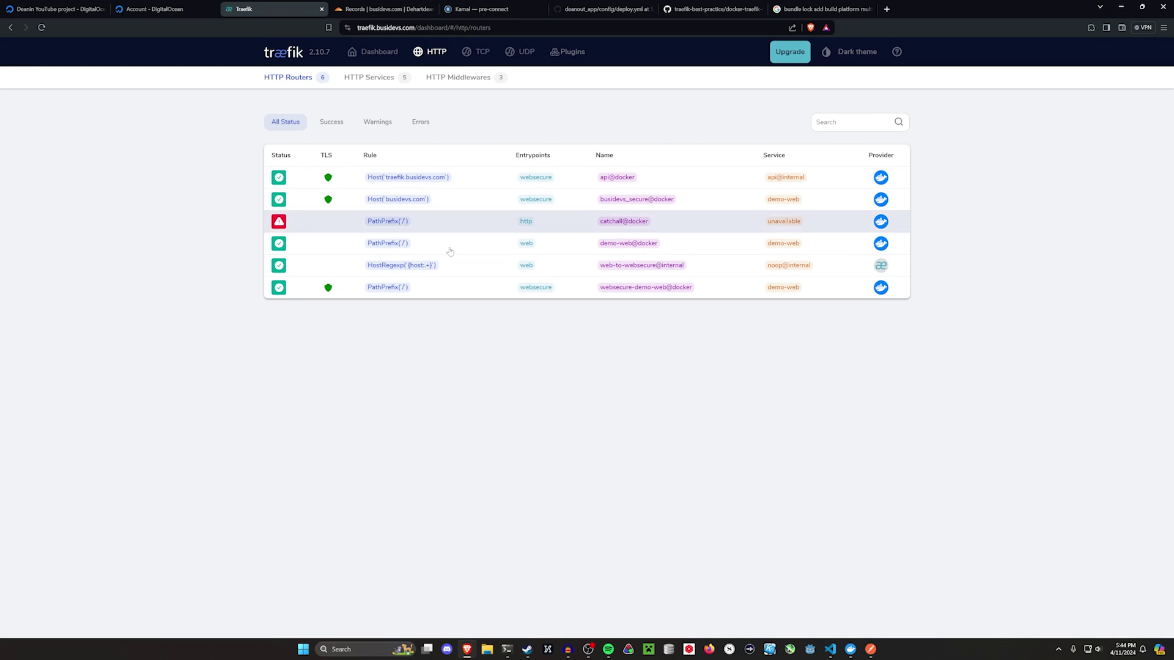
{"action": "key", "text": "ctrl+plus"}
{"action": "key", "text": "ctrl+plus"}
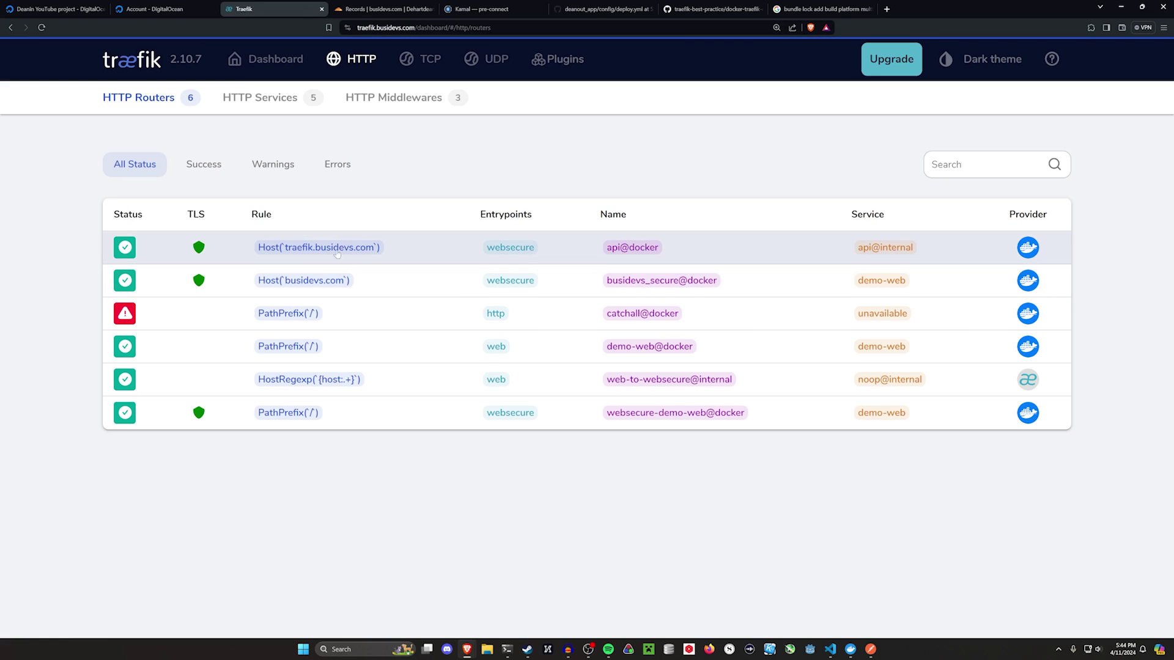
{"action": "left_click", "coordinate": [421, 27]}
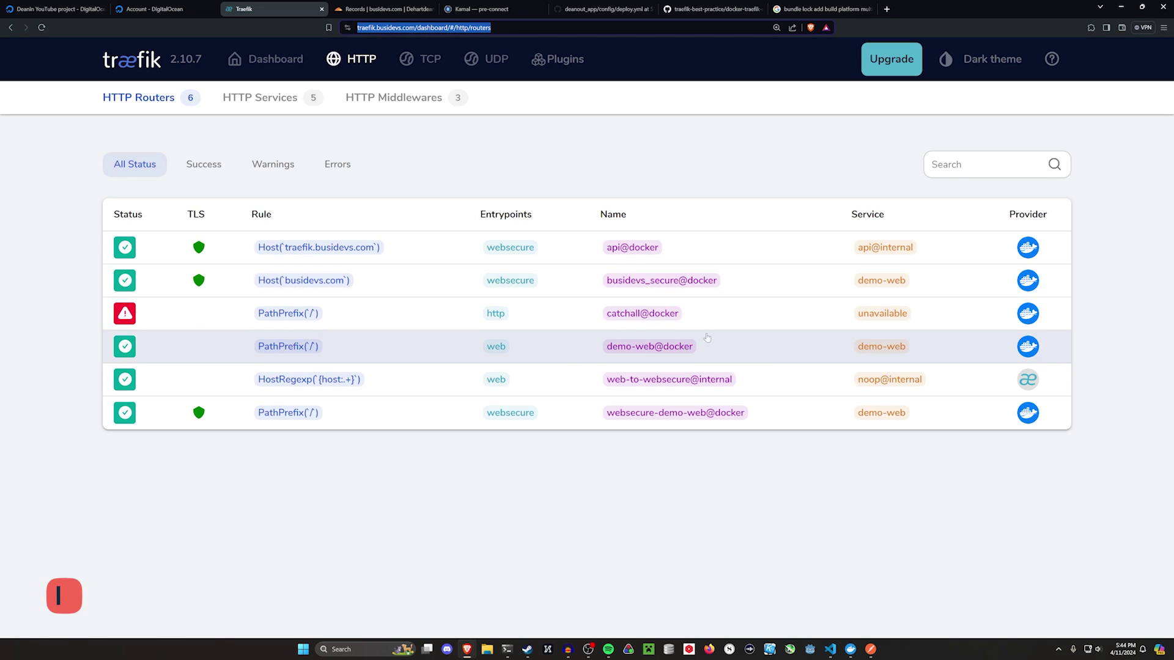
{"action": "left_click", "coordinate": [404, 280]}
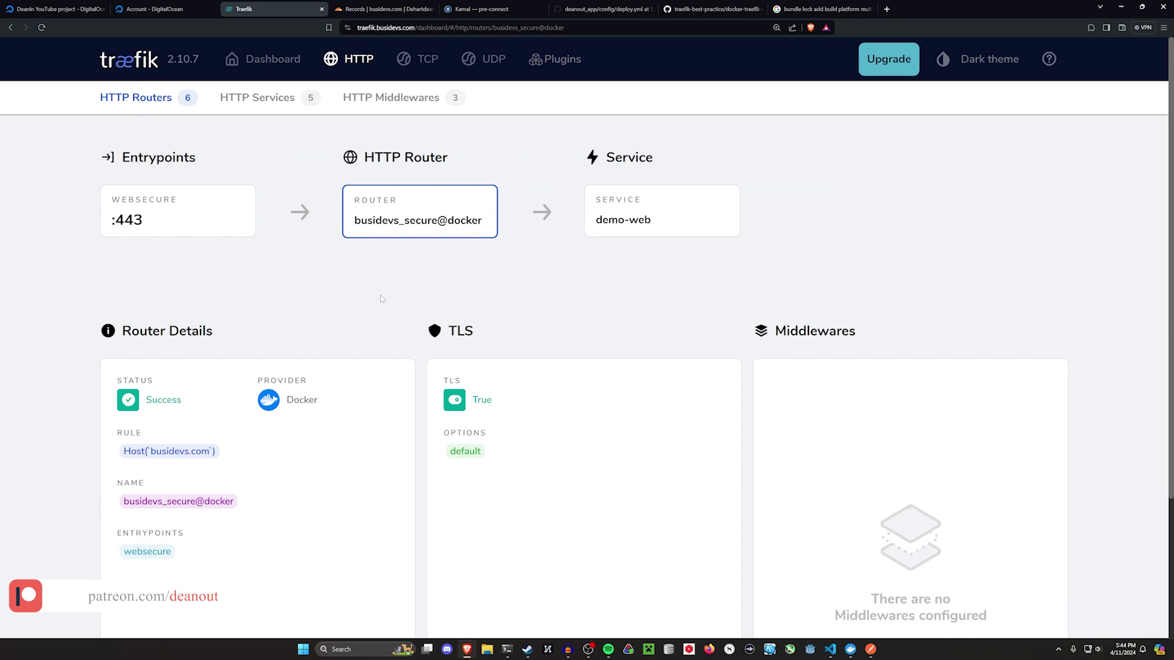
{"action": "mouse_move", "coordinate": [303, 400]}
{"action": "left_mouse_down"}
{"action": "mouse_move", "coordinate": [287, 400]}
{"action": "mouse_move", "coordinate": [254, 455]}
{"action": "left_mouse_up"}
{"action": "left_click", "coordinate": [341, 441]}
{"action": "scroll", "coordinate": [341, 396], "scroll_direction": "down", "scroll_amount": 1}
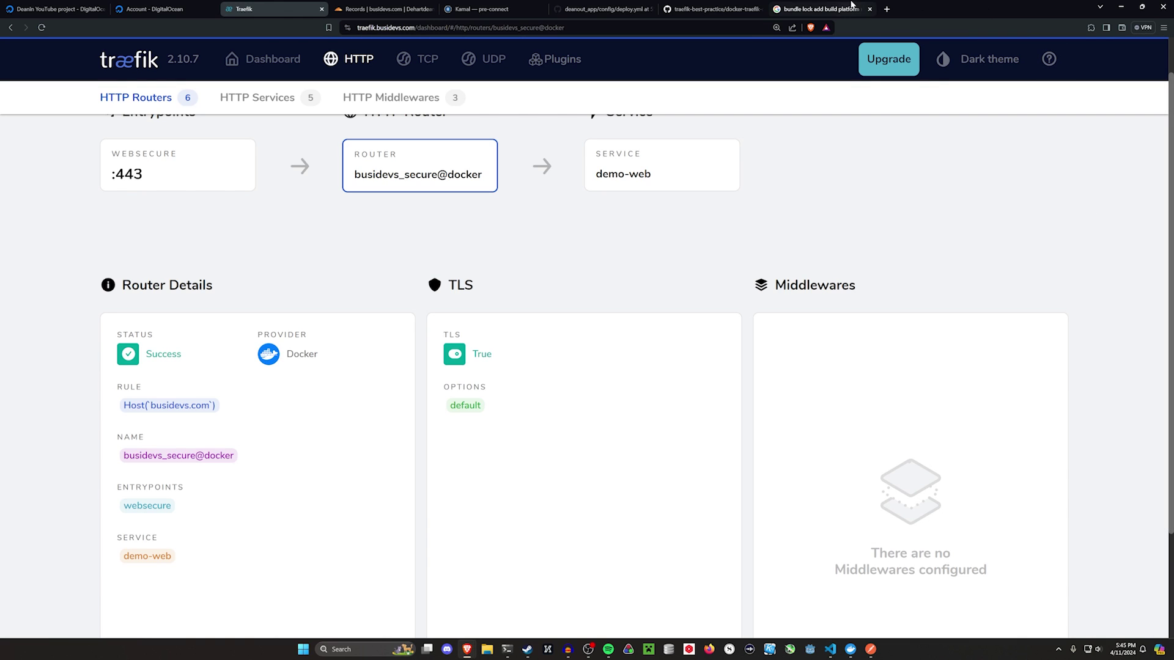
{"action": "middle_click", "coordinate": [863, 8]}
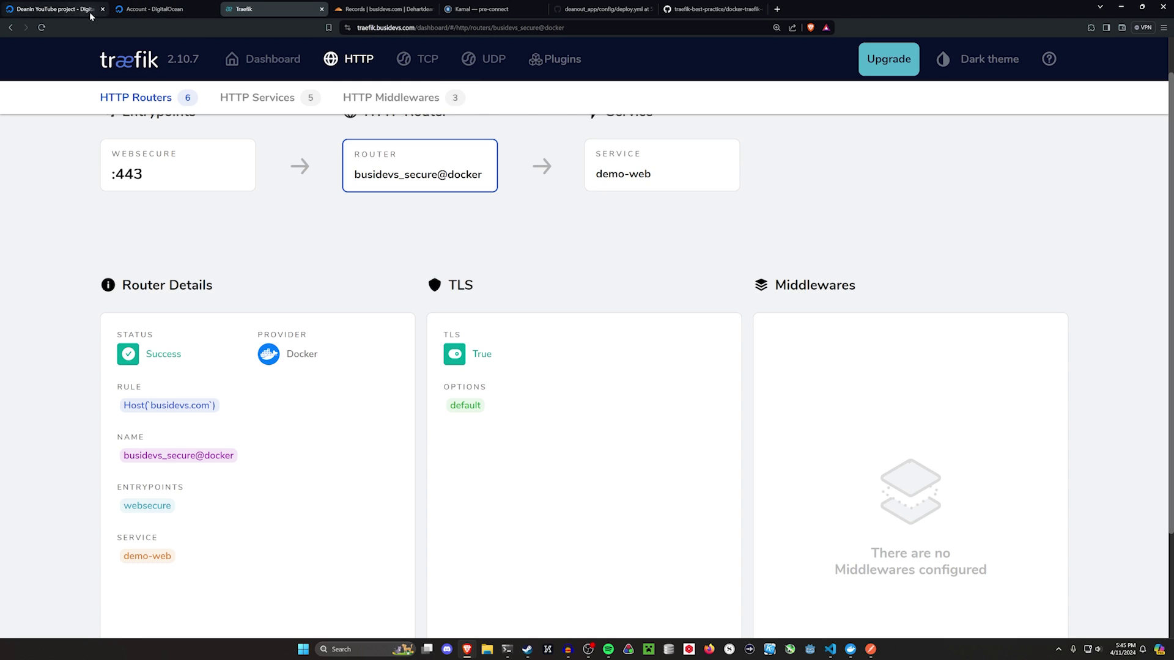
Read the referral offer and credit terms on the DigitalOcean account page
{"action": "left_click", "coordinate": [156, 9]}
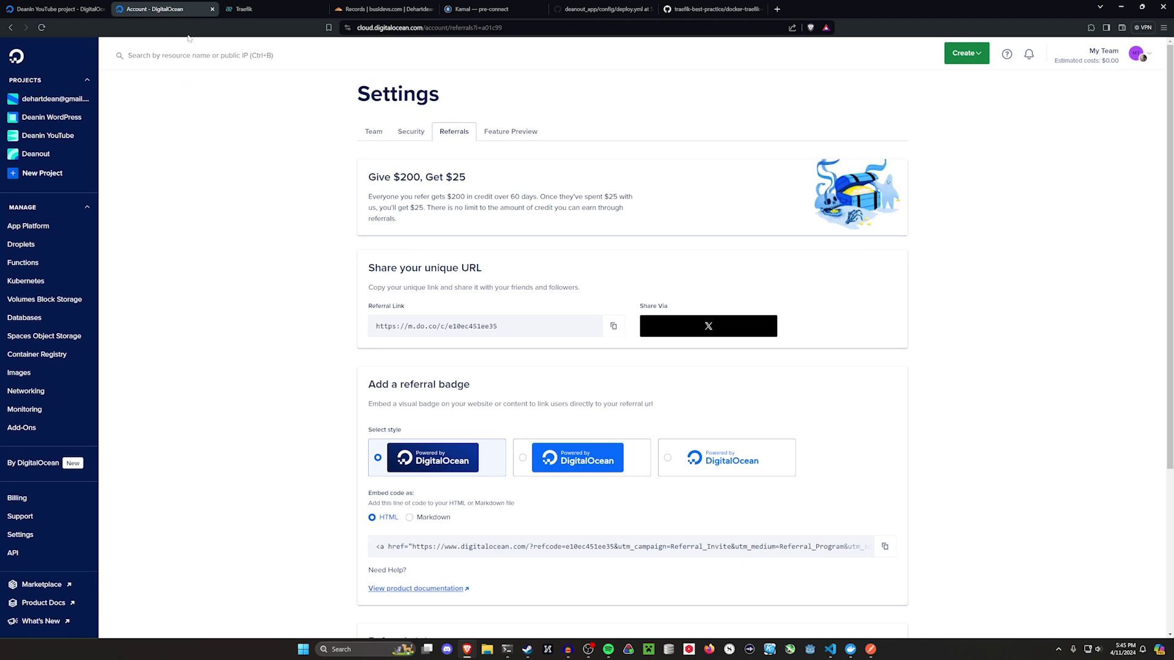
{"action": "triple_click", "coordinate": [488, 182]}
{"action": "left_click", "coordinate": [513, 255]}
{"action": "mouse_move", "coordinate": [646, 203]}
{"action": "left_mouse_down"}
{"action": "mouse_move", "coordinate": [583, 197]}
{"action": "mouse_move", "coordinate": [429, 228]}
{"action": "left_mouse_up"}
{"action": "left_click", "coordinate": [438, 247]}
Zoom in to 150% and show the Deanin YouTube project with its tutorial droplet
{"action": "key", "text": "ctrl+plus"}
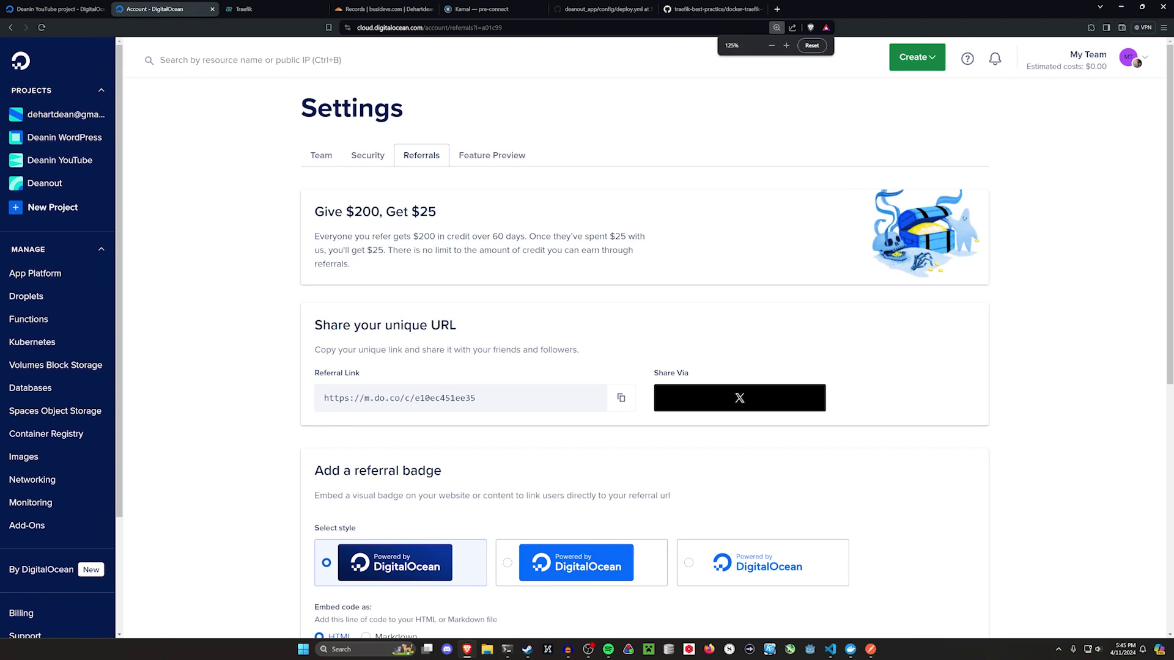
{"action": "key", "text": "ctrl+plus"}
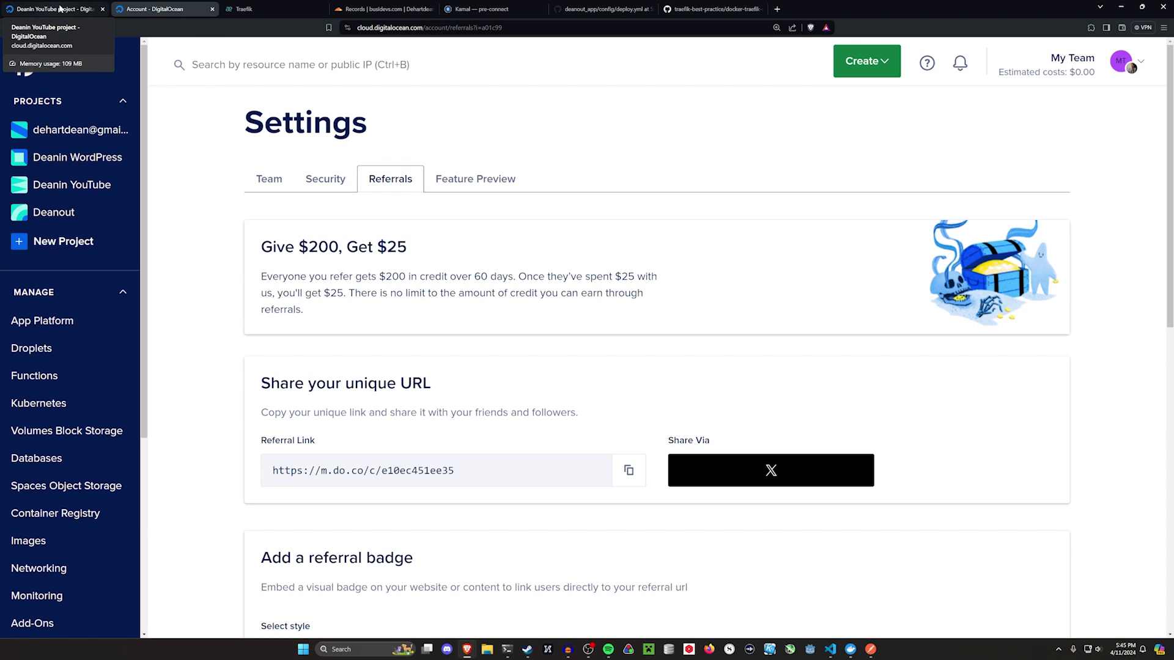
{"action": "left_click", "coordinate": [59, 9]}
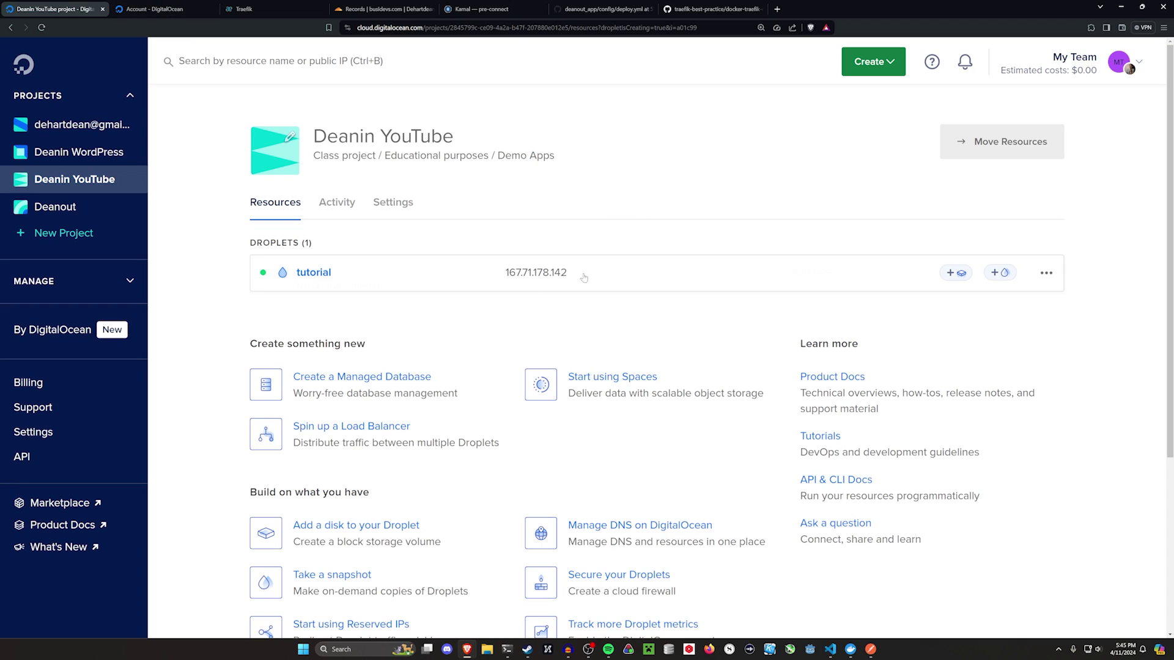
{"action": "left_click", "coordinate": [873, 61]}
{"action": "left_click", "coordinate": [881, 112]}
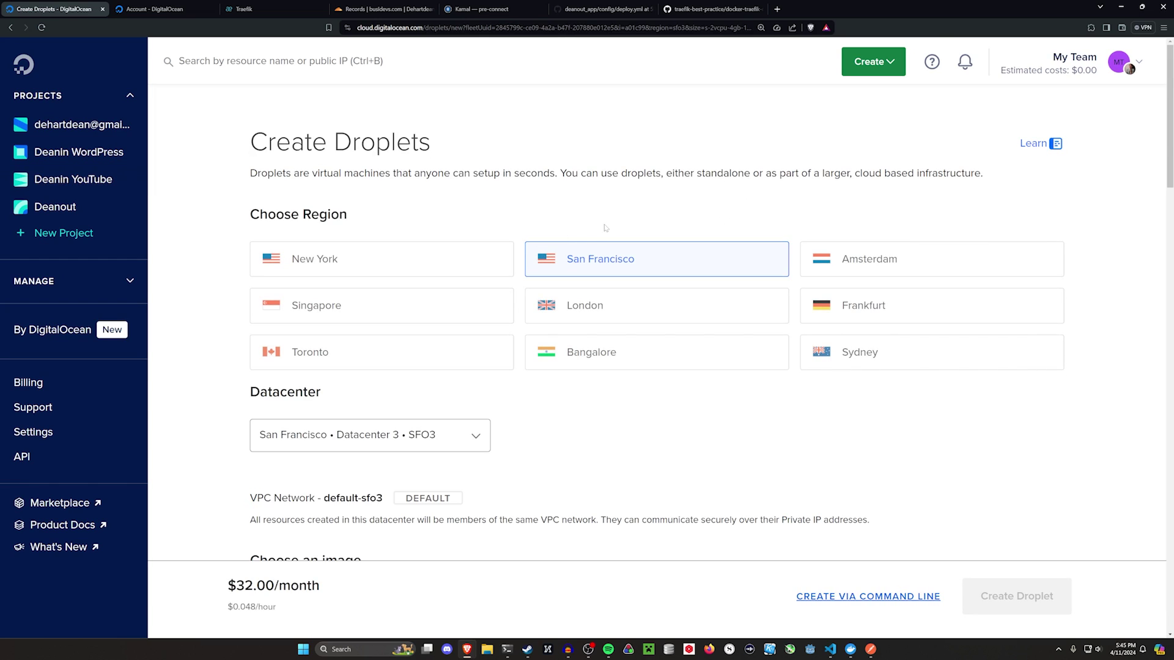
{"action": "left_click", "coordinate": [439, 258]}
{"action": "scroll", "coordinate": [376, 405], "scroll_direction": "down", "scroll_amount": 2}
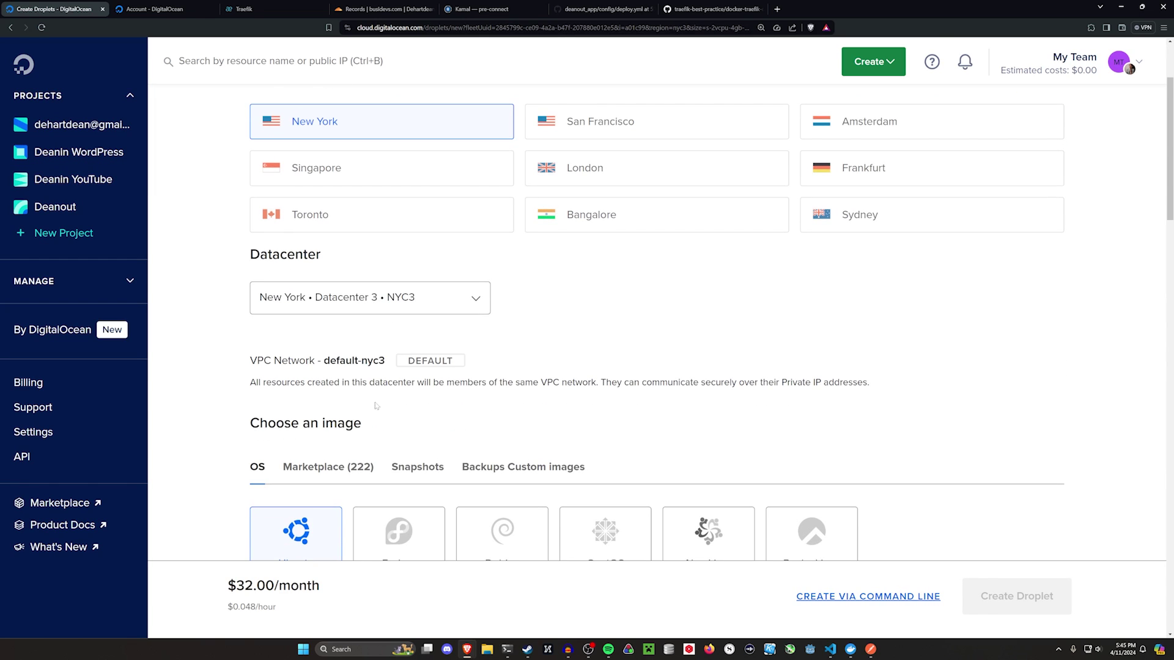
{"action": "scroll", "coordinate": [351, 132], "scroll_direction": "down", "scroll_amount": 3}
{"action": "scroll", "coordinate": [351, 183], "scroll_direction": "down", "scroll_amount": 2}
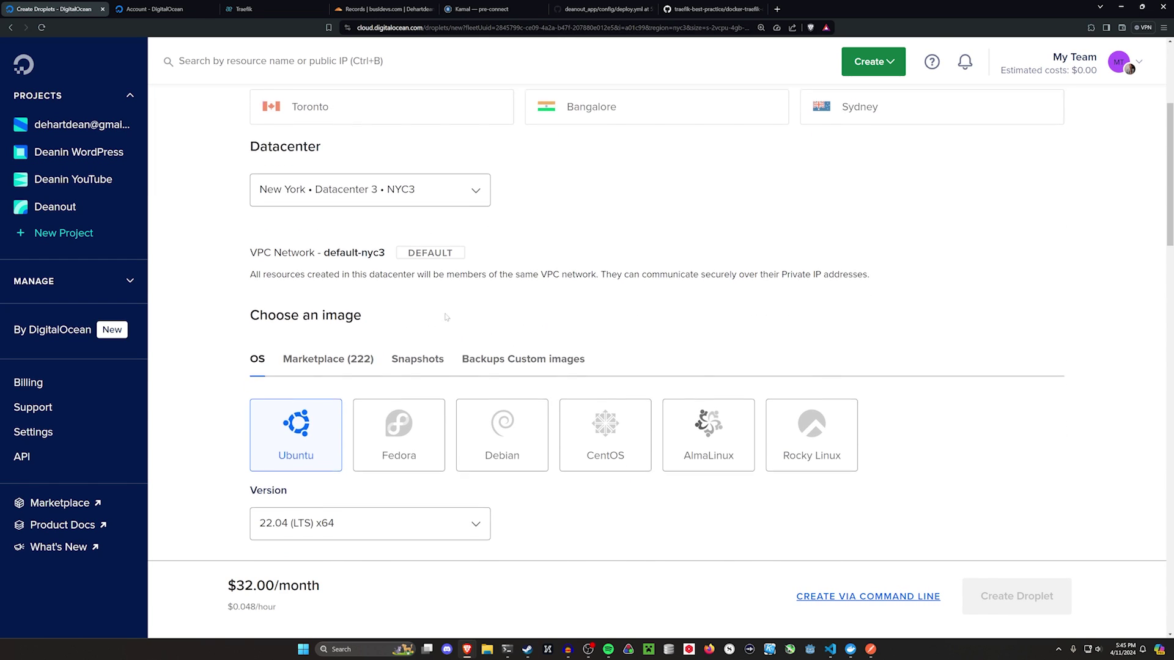
{"action": "scroll", "coordinate": [320, 254], "scroll_direction": "down", "scroll_amount": 2}
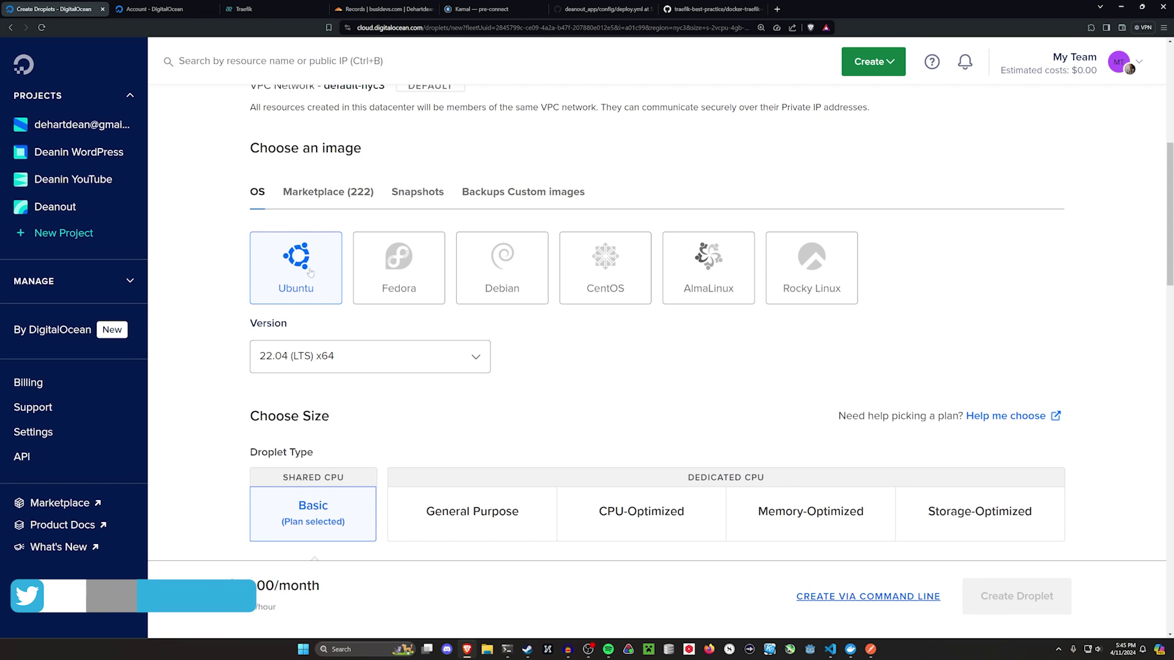
{"action": "scroll", "coordinate": [310, 271], "scroll_direction": "down", "scroll_amount": 3}
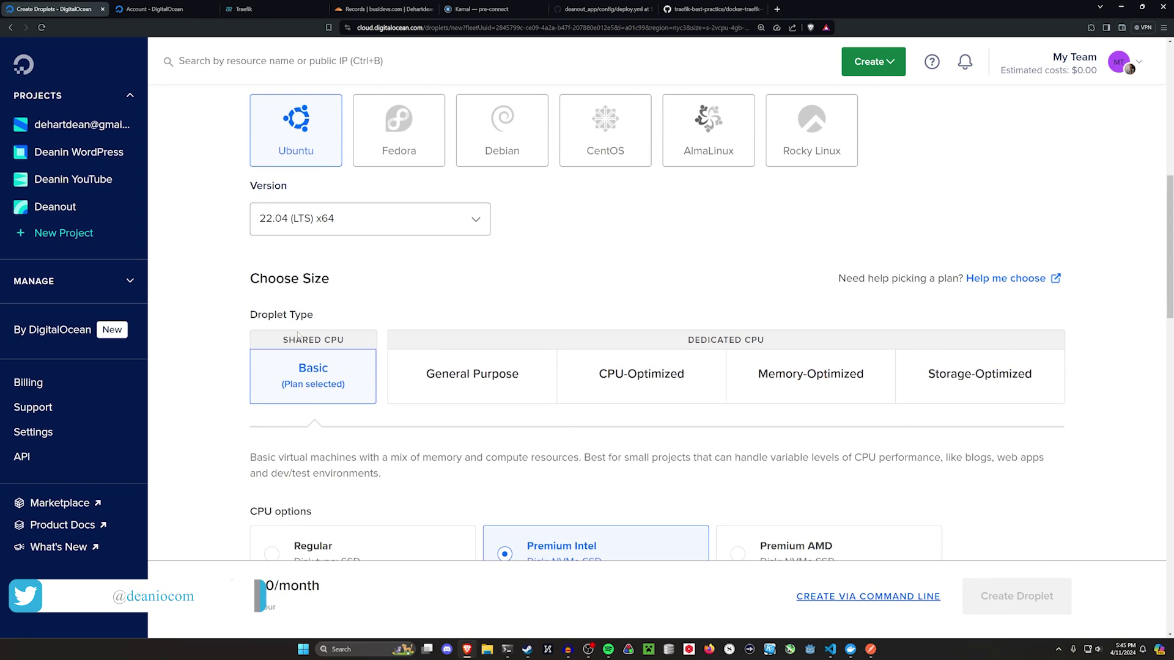
{"action": "scroll", "coordinate": [275, 395], "scroll_direction": "down", "scroll_amount": 2}
{"action": "left_click", "coordinate": [285, 393]}
{"action": "scroll", "coordinate": [266, 376], "scroll_direction": "down", "scroll_amount": 1}
{"action": "scroll", "coordinate": [250, 371], "scroll_direction": "down", "scroll_amount": 1}
{"action": "left_click", "coordinate": [339, 316]}
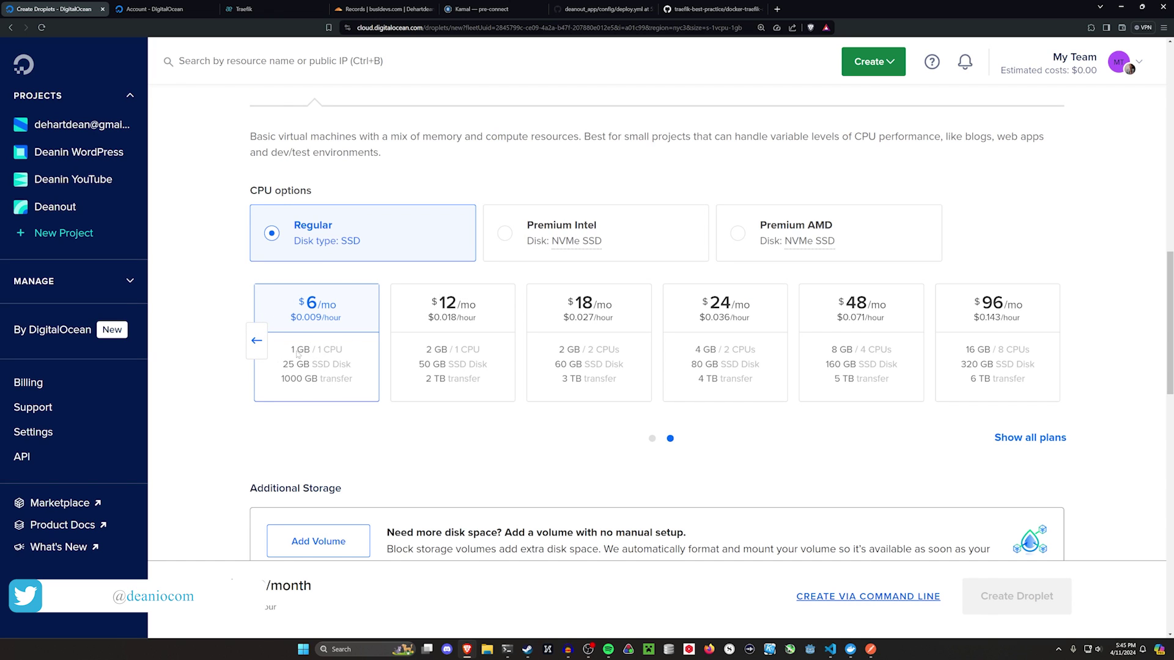
{"action": "scroll", "coordinate": [253, 366], "scroll_direction": "down", "scroll_amount": 3}
{"action": "scroll", "coordinate": [254, 365], "scroll_direction": "down", "scroll_amount": 3}
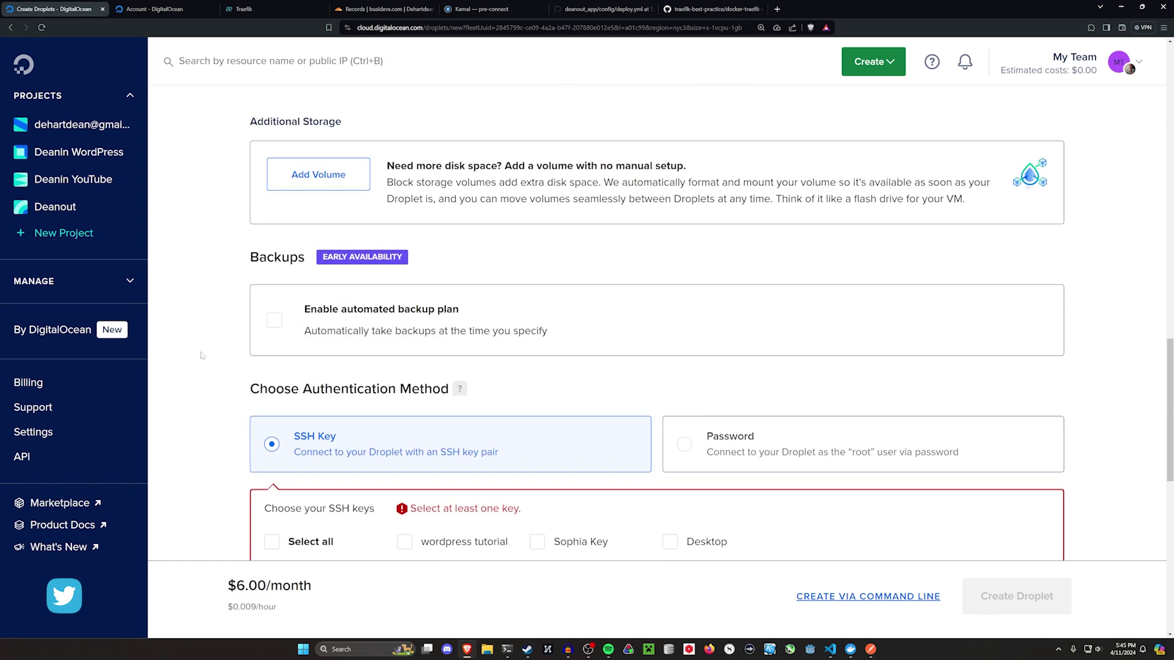
{"action": "scroll", "coordinate": [230, 385], "scroll_direction": "down", "scroll_amount": 2}
{"action": "scroll", "coordinate": [209, 404], "scroll_direction": "down", "scroll_amount": 2}
{"action": "scroll", "coordinate": [208, 404], "scroll_direction": "down", "scroll_amount": 5}
{"action": "scroll", "coordinate": [209, 404], "scroll_direction": "down", "scroll_amount": 3}
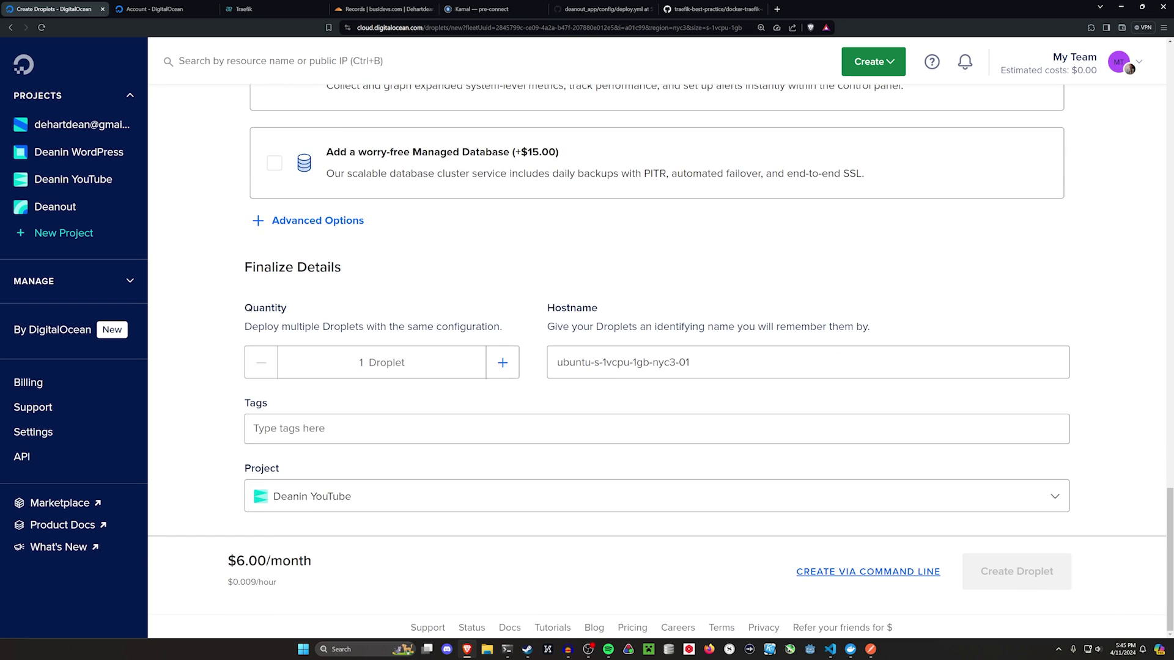
{"action": "triple_click", "coordinate": [624, 363]}
{"action": "type", "text": "ka"}
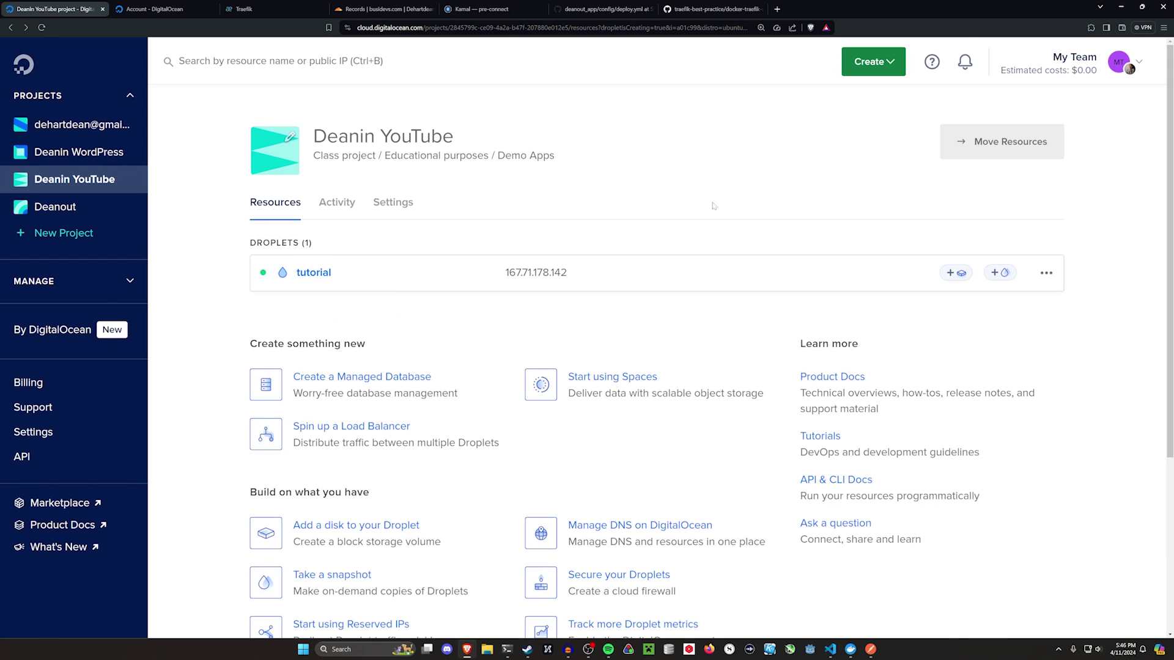
{"action": "mouse_move", "coordinate": [624, 273]}
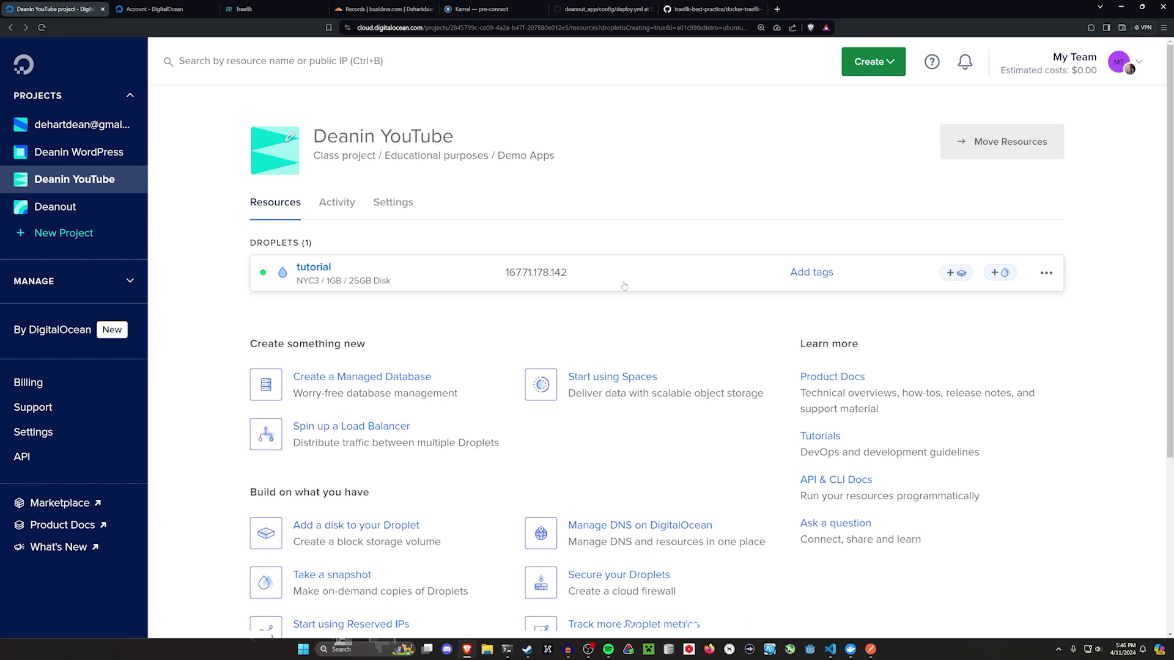
Snap the browser to a zoomed-out quarter screen and return to the traefik demo terminal
{"action": "key", "text": "super+Right"}
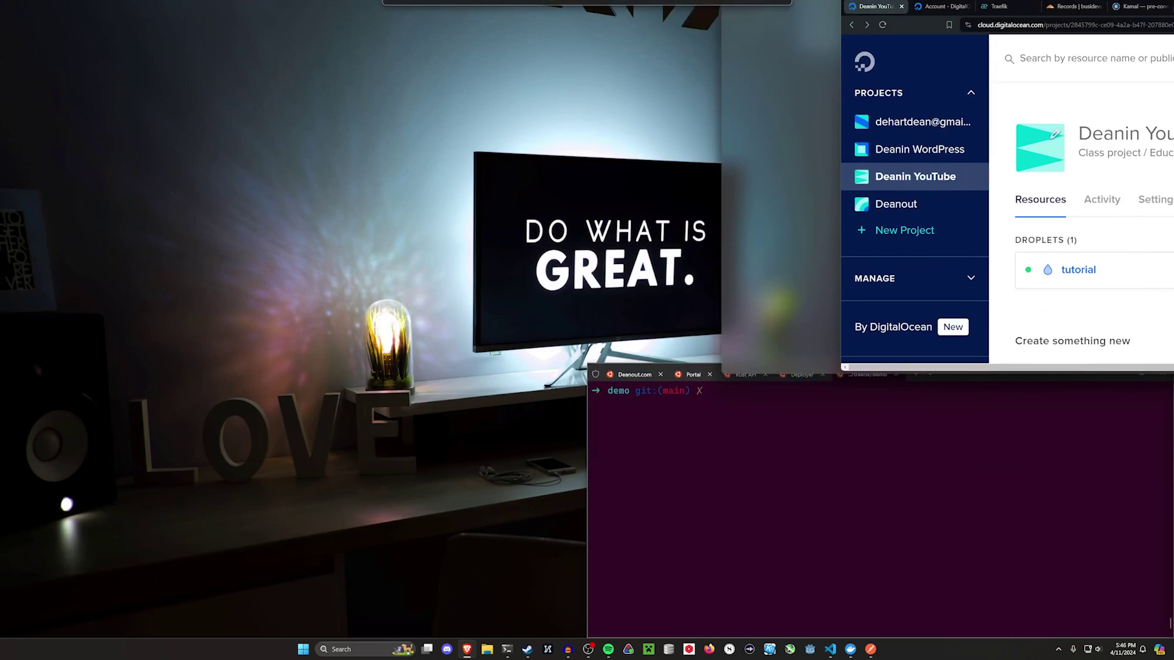
{"action": "key", "text": "ctrl+minus"}
{"action": "key", "text": "ctrl+minus"}
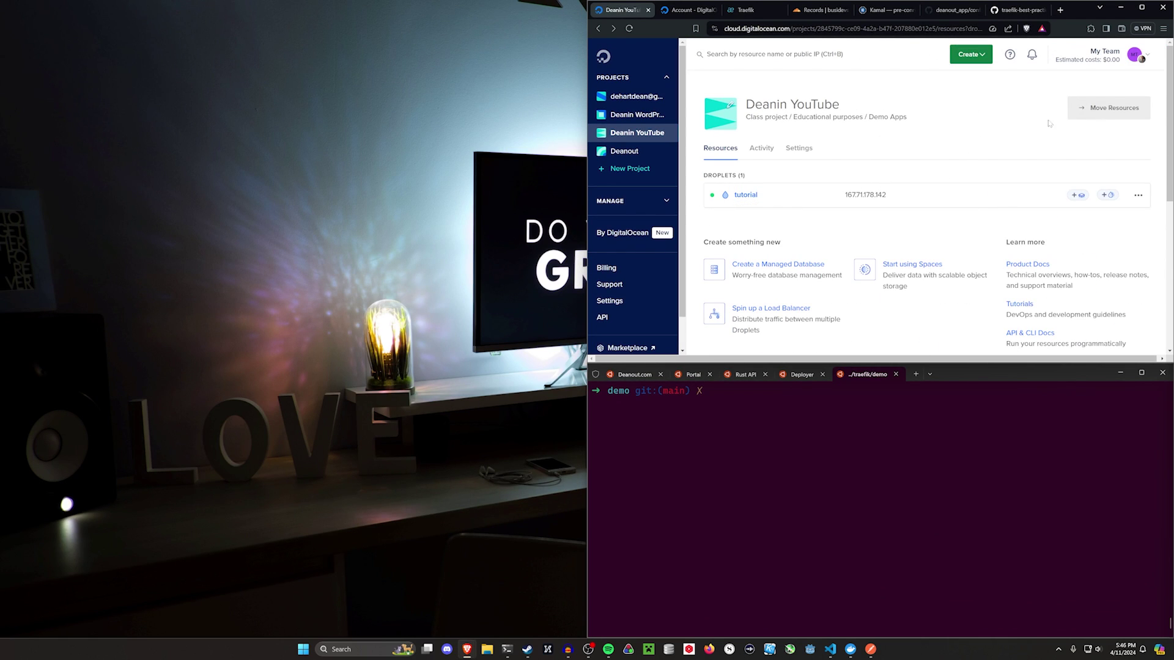
{"action": "left_click", "coordinate": [633, 374]}
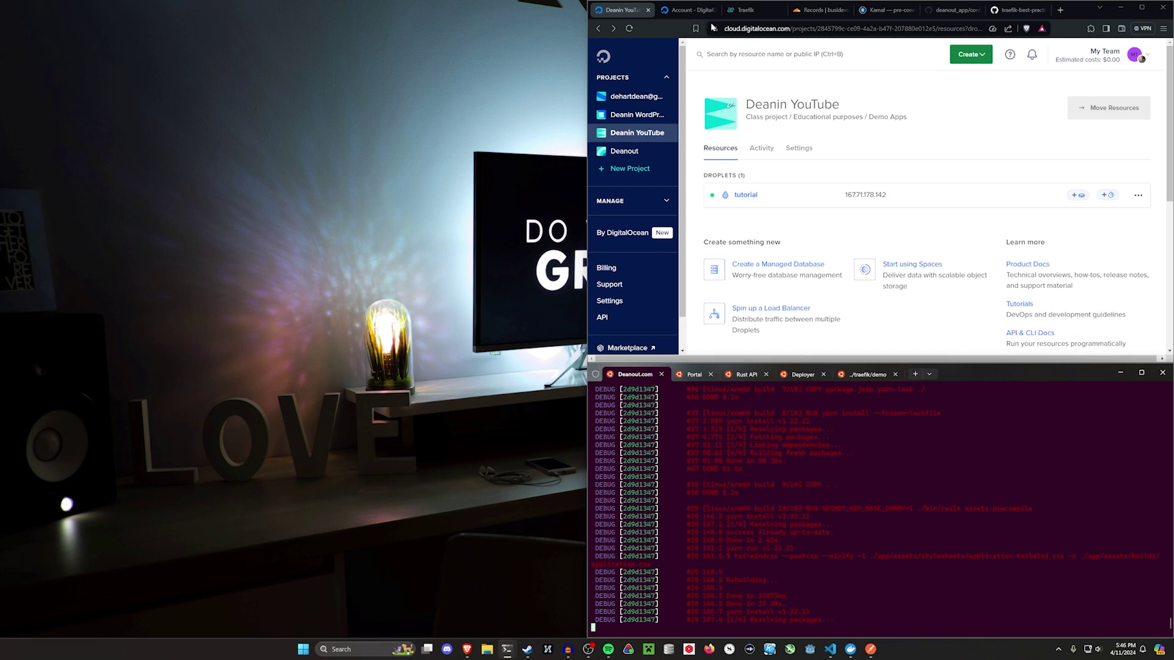
{"action": "left_click", "coordinate": [870, 376]}
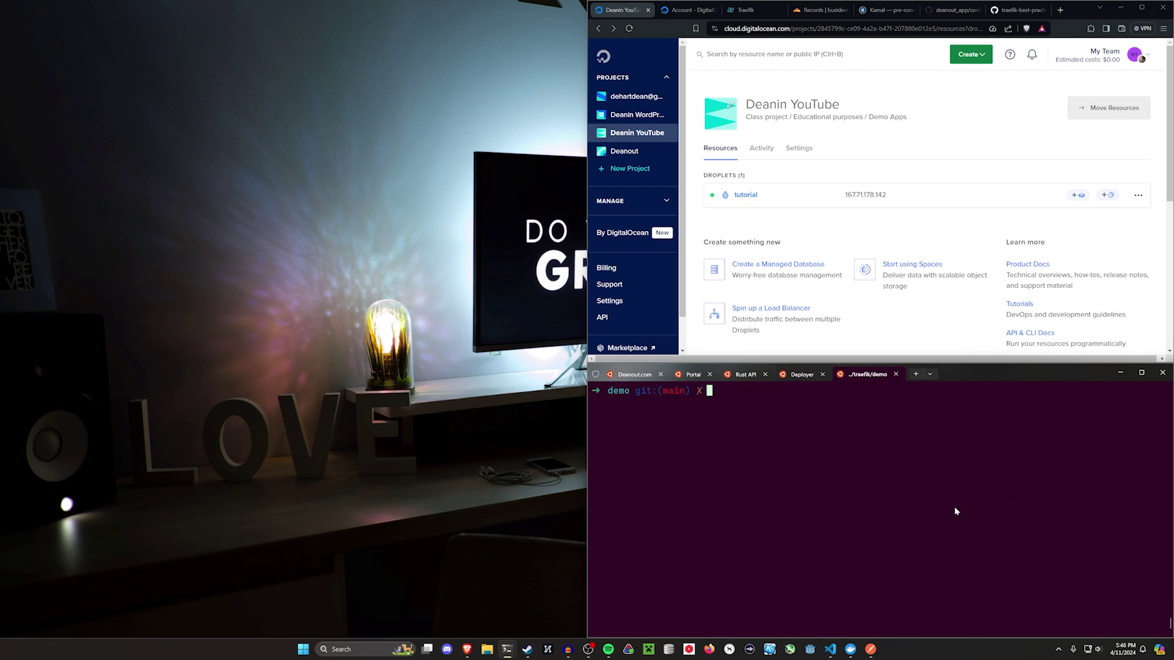
{"action": "type", "text": "d .."}
Go up a directory, switch to Ruby 3.3.0, and run rails new video -c tailwind
{"action": "key", "text": "Return"}
{"action": "type", "text": "rail"}
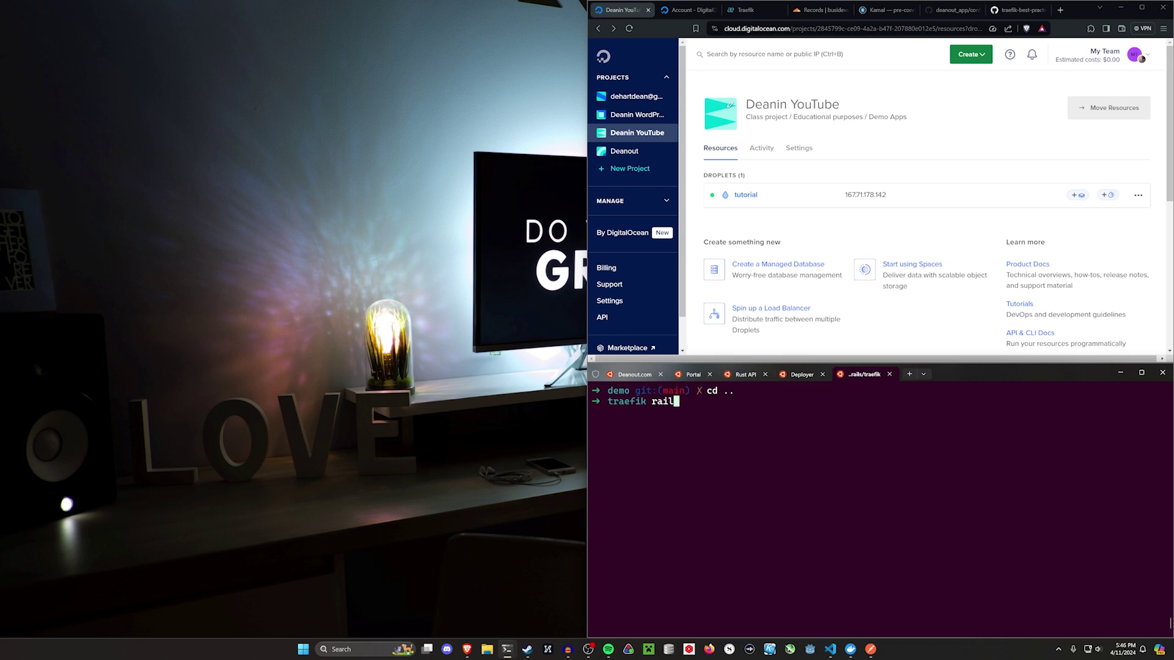
{"action": "type", "text": "s new video -c "}
{"action": "type", "text": "tailwind"}
{"action": "key", "text": "Return"}
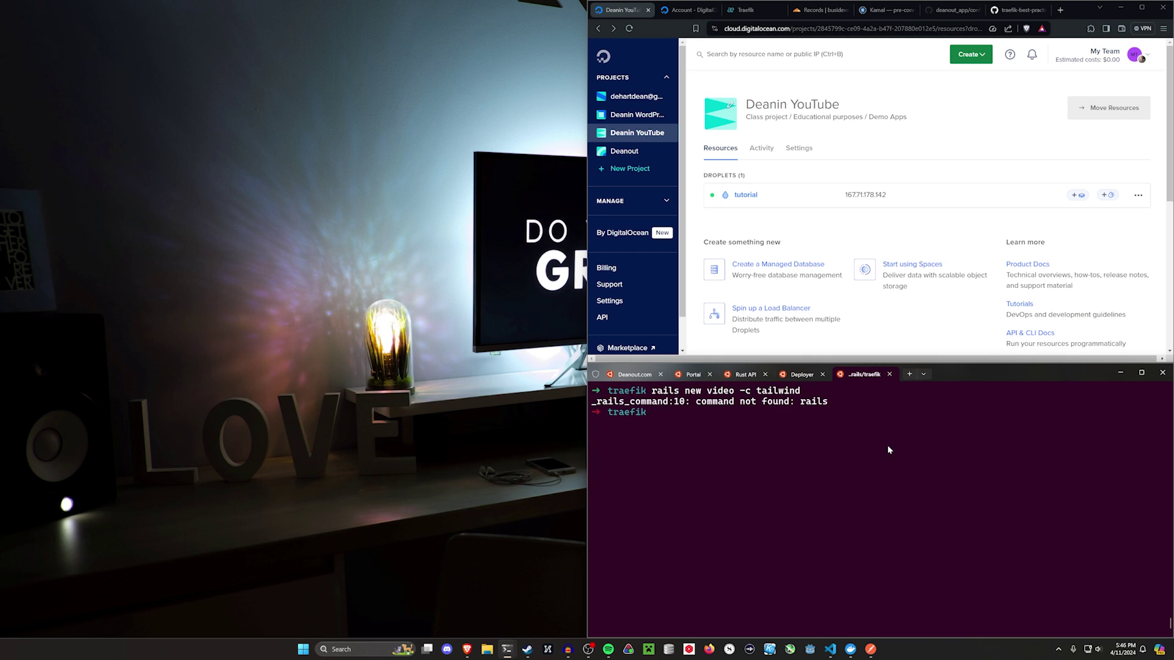
{"action": "type", "text": "chruby ruby"}
{"action": "type", "text": "-3.3.0"}
{"action": "key", "text": "Return"}
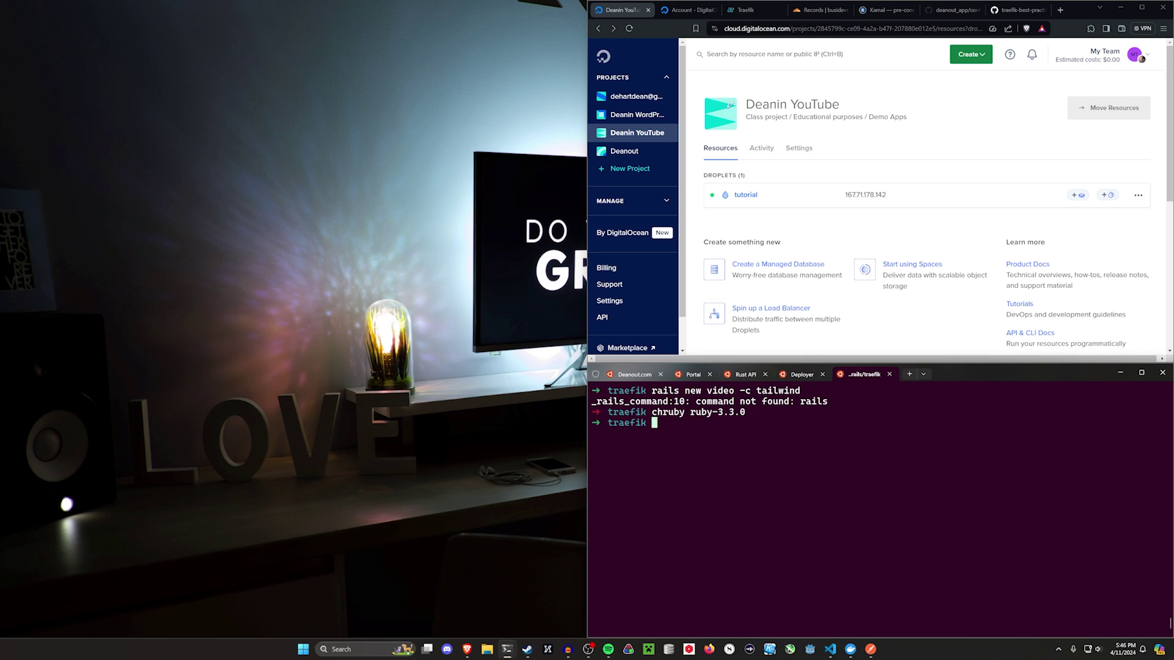
{"action": "type", "text": "rails new video -c tailwind"}
{"action": "key", "text": "Return"}
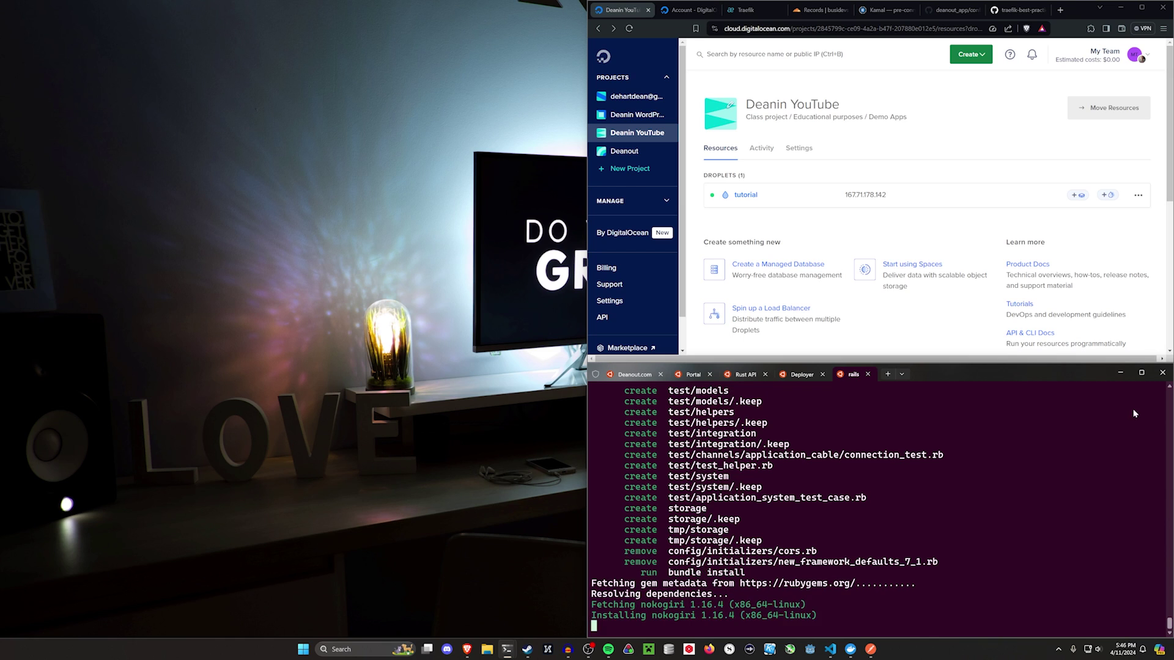
Search YouTube for 'kamal rails' and move into the video app folder
{"action": "left_click", "coordinate": [1064, 10]}
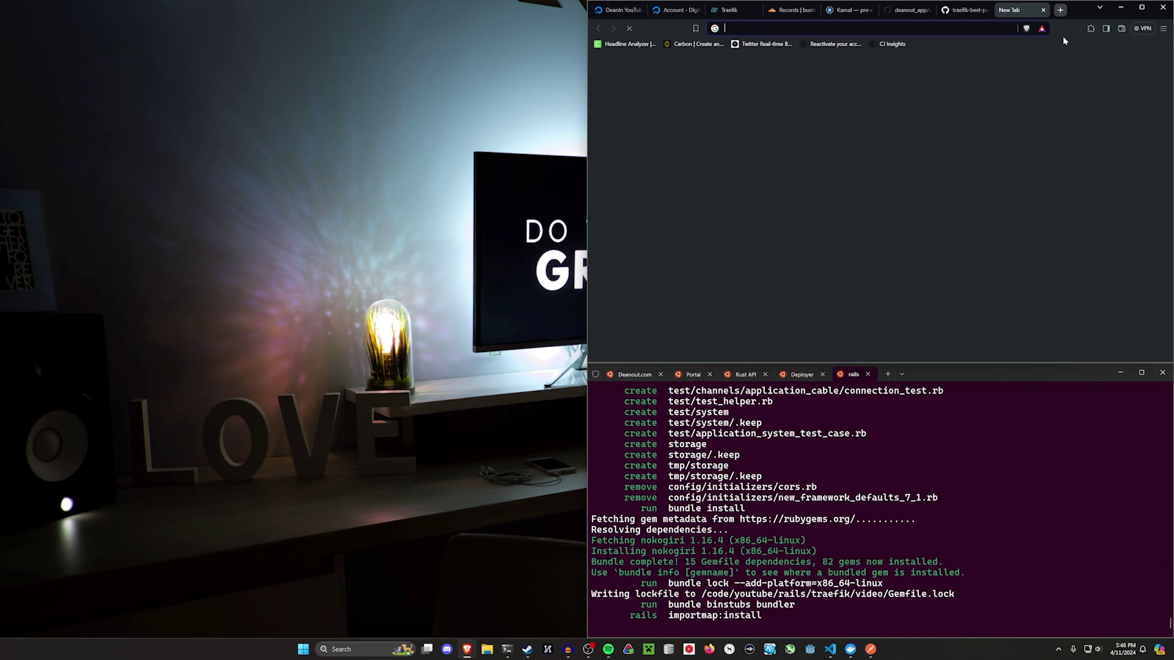
{"action": "type", "text": "kamal"}
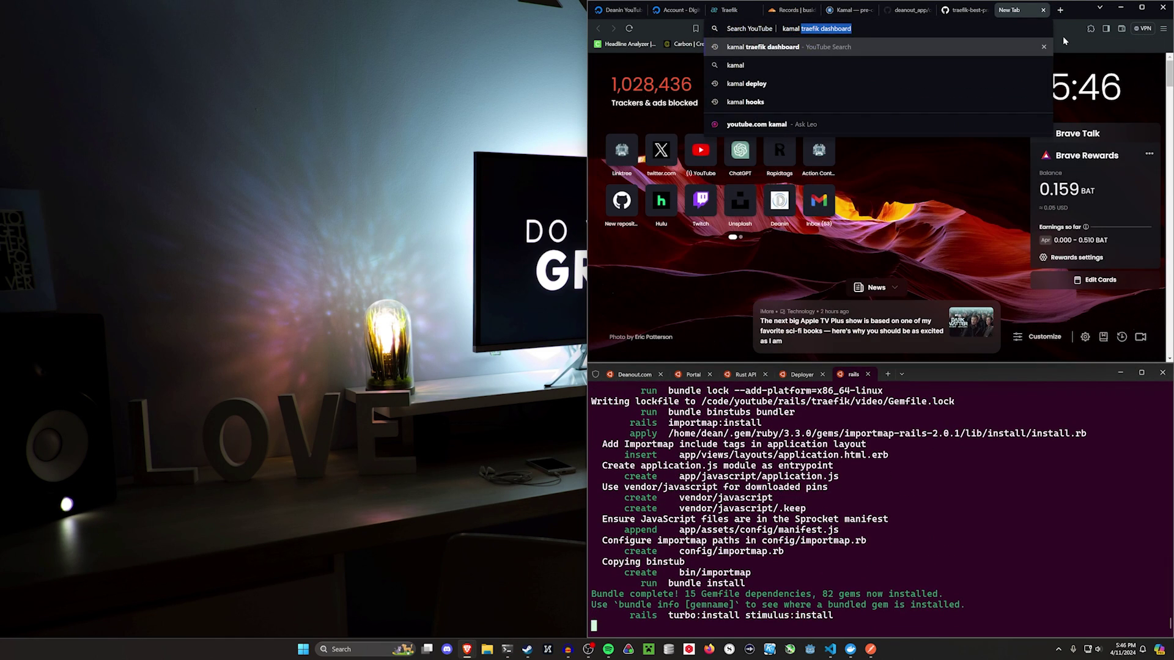
{"action": "type", "text": " rails"}
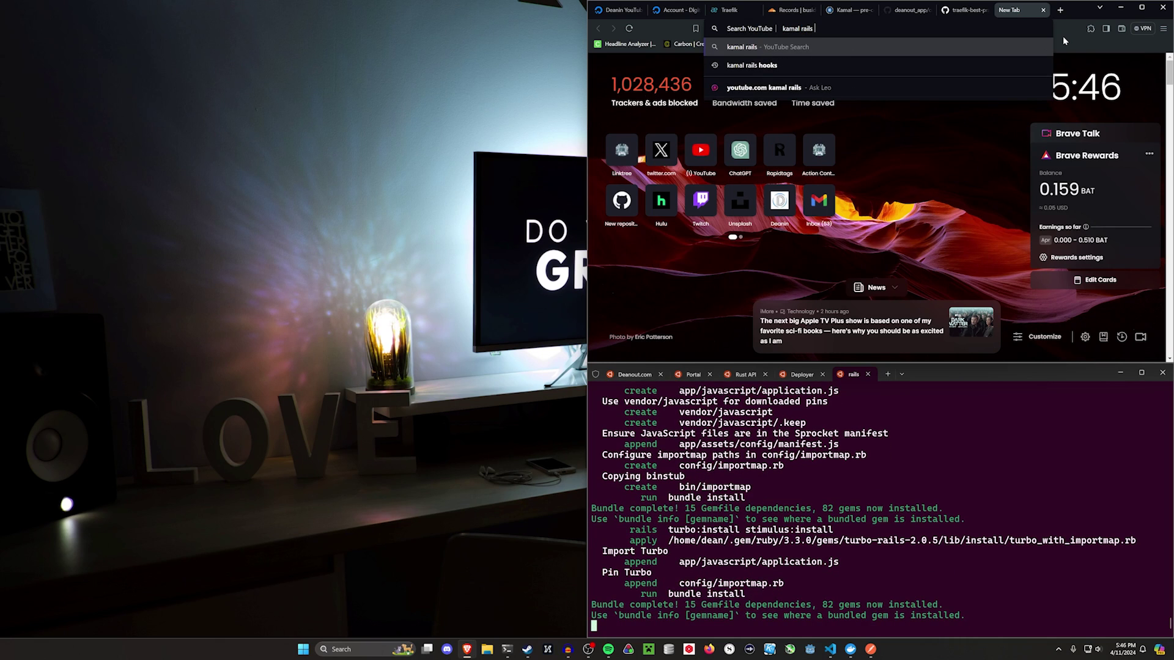
{"action": "key", "text": "Return"}
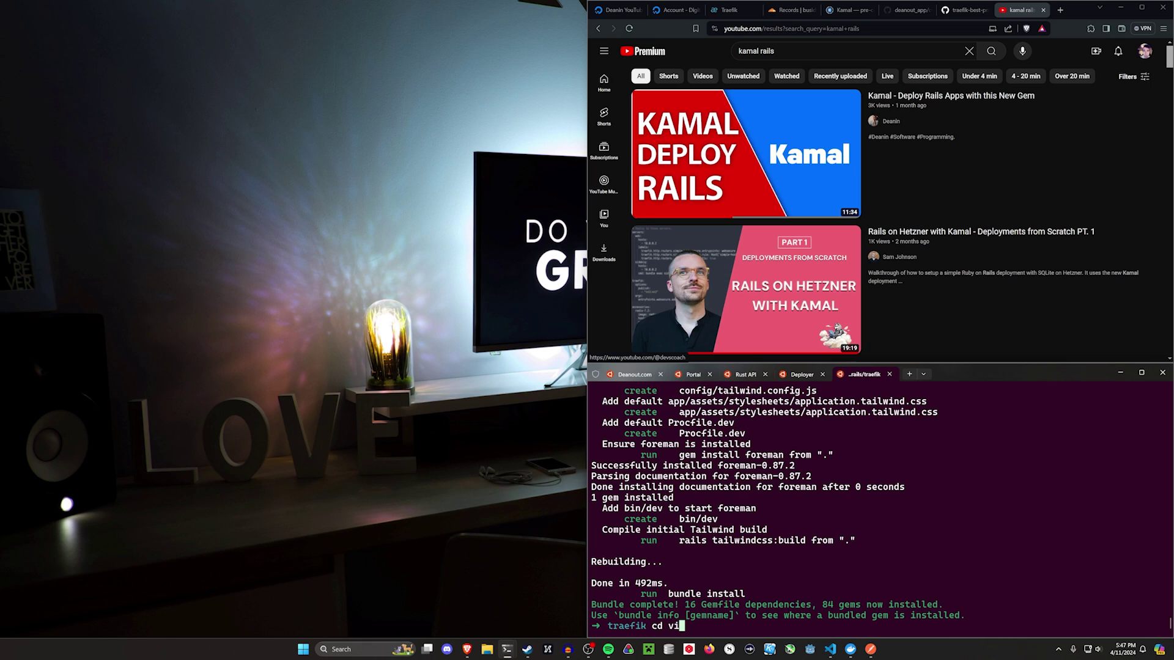
{"action": "key", "text": "Return"}
{"action": "key", "text": "ctrl+l"}
{"action": "type", "text": "code ."}
Open the video app in the editor and expand the Kamal Rails video's description
{"action": "key", "text": "Return"}
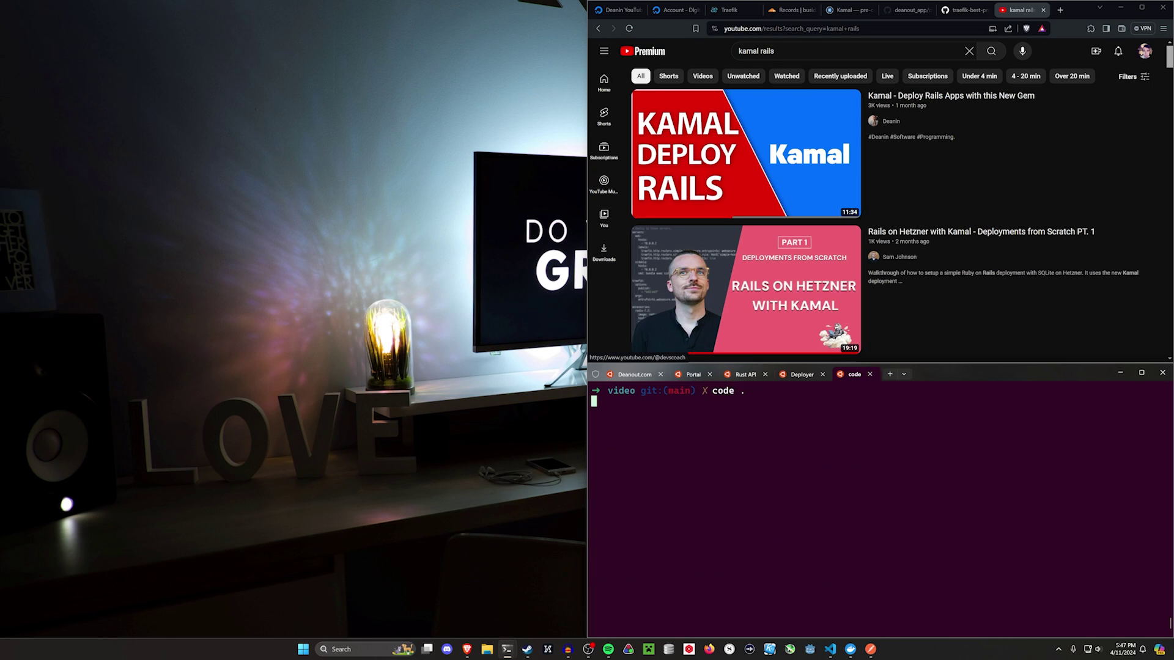
{"action": "left_click", "coordinate": [745, 153]}
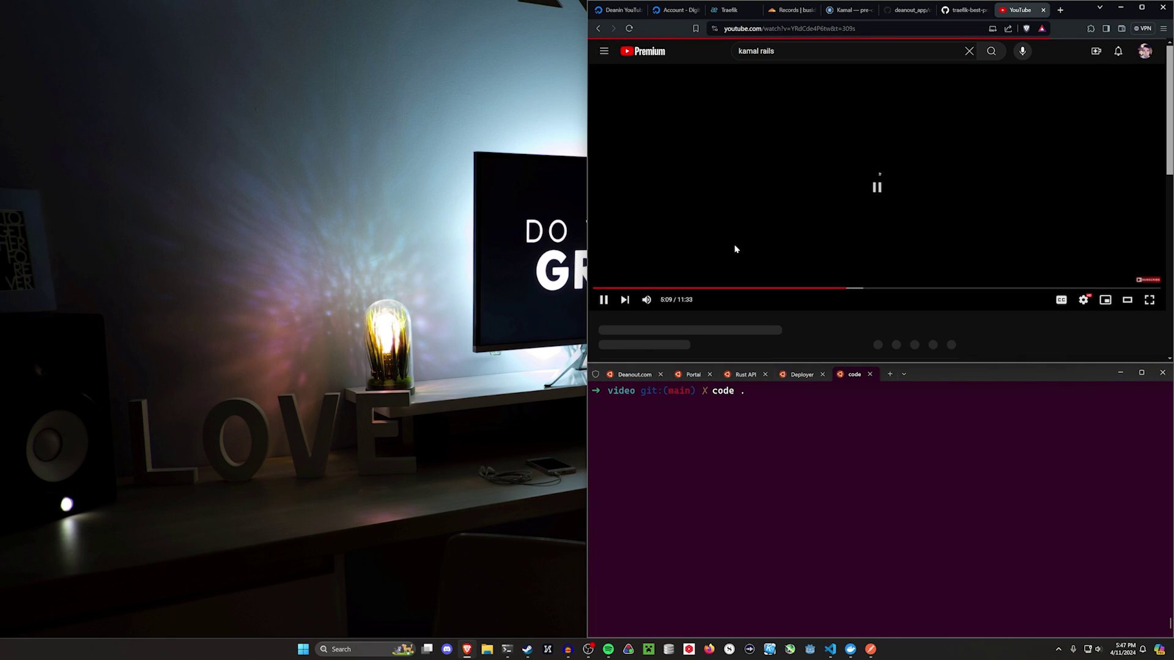
{"action": "scroll", "coordinate": [697, 302], "scroll_direction": "down", "scroll_amount": 3}
{"action": "left_click", "coordinate": [726, 323]}
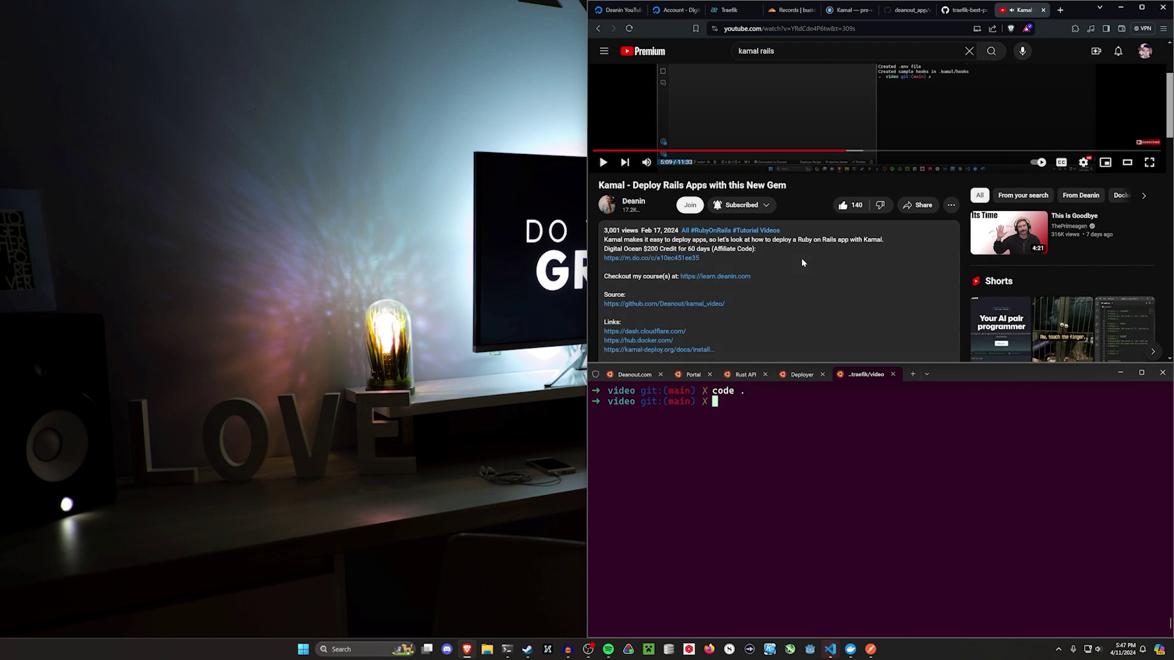
Open the kamal_video source repository from the video description link
{"action": "left_click", "coordinate": [684, 213]}
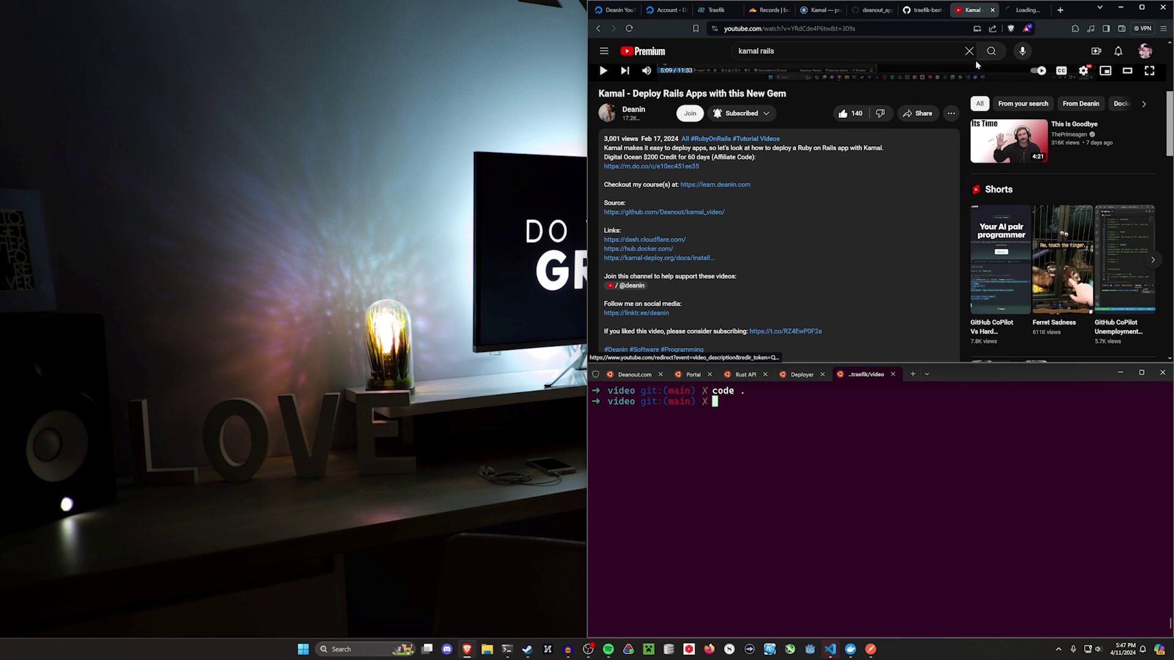
{"action": "key", "text": "ctrl+l"}
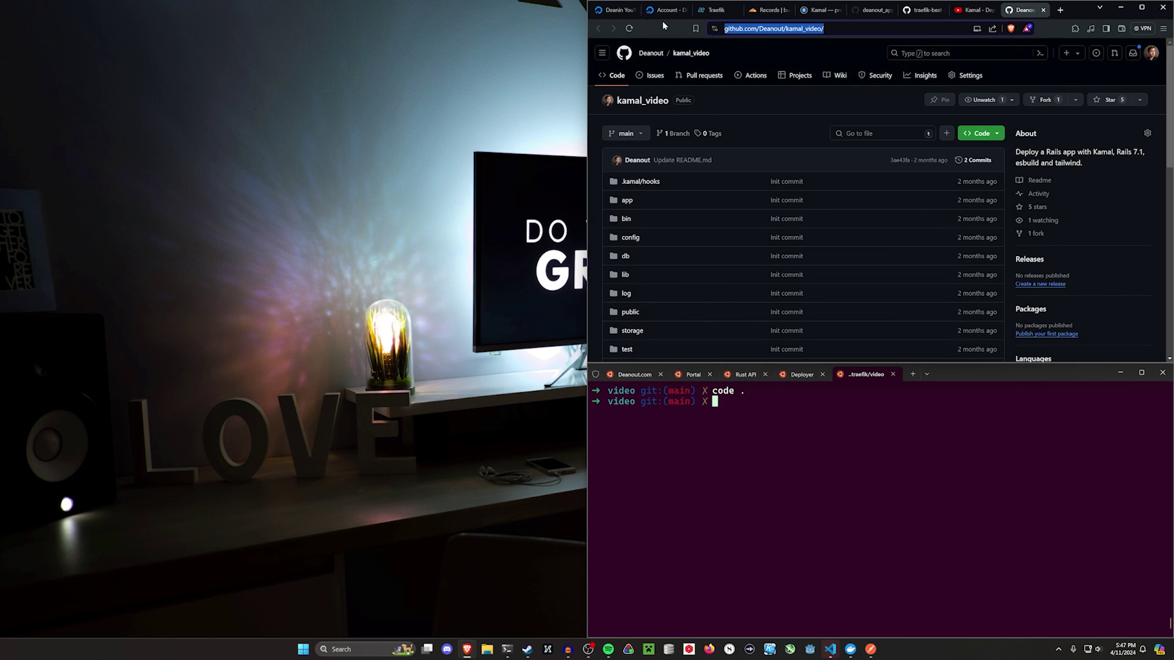
{"action": "key", "text": "Escape"}
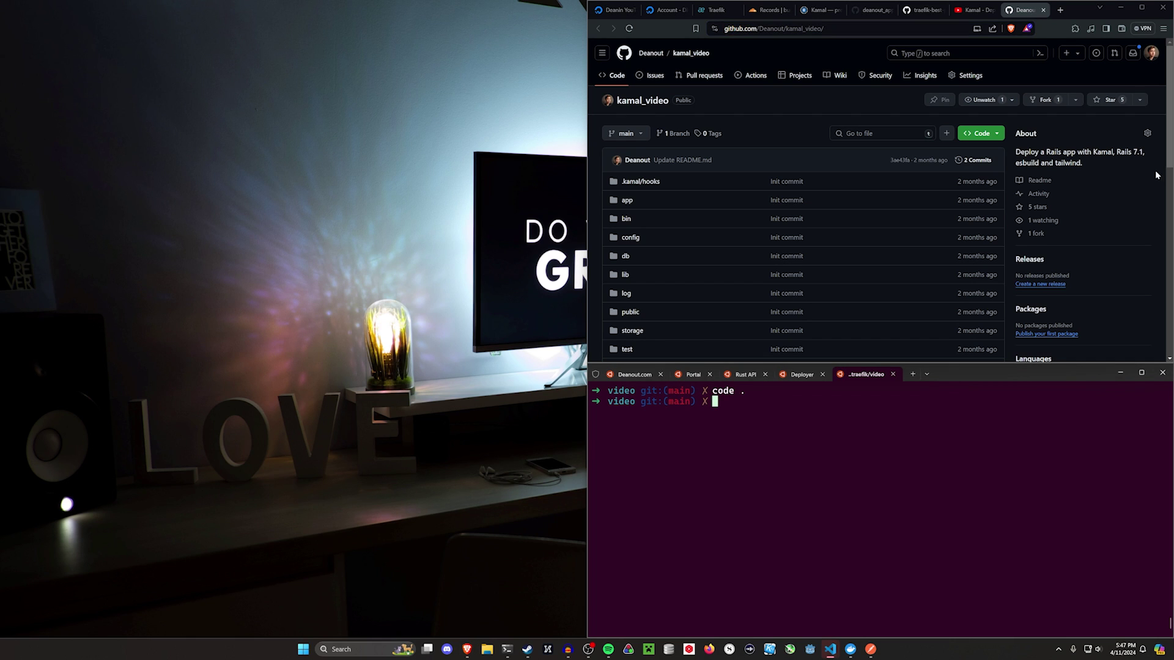
{"action": "scroll", "coordinate": [733, 191], "scroll_direction": "down", "scroll_amount": 3}
{"action": "scroll", "coordinate": [734, 229], "scroll_direction": "up", "scroll_amount": 3}
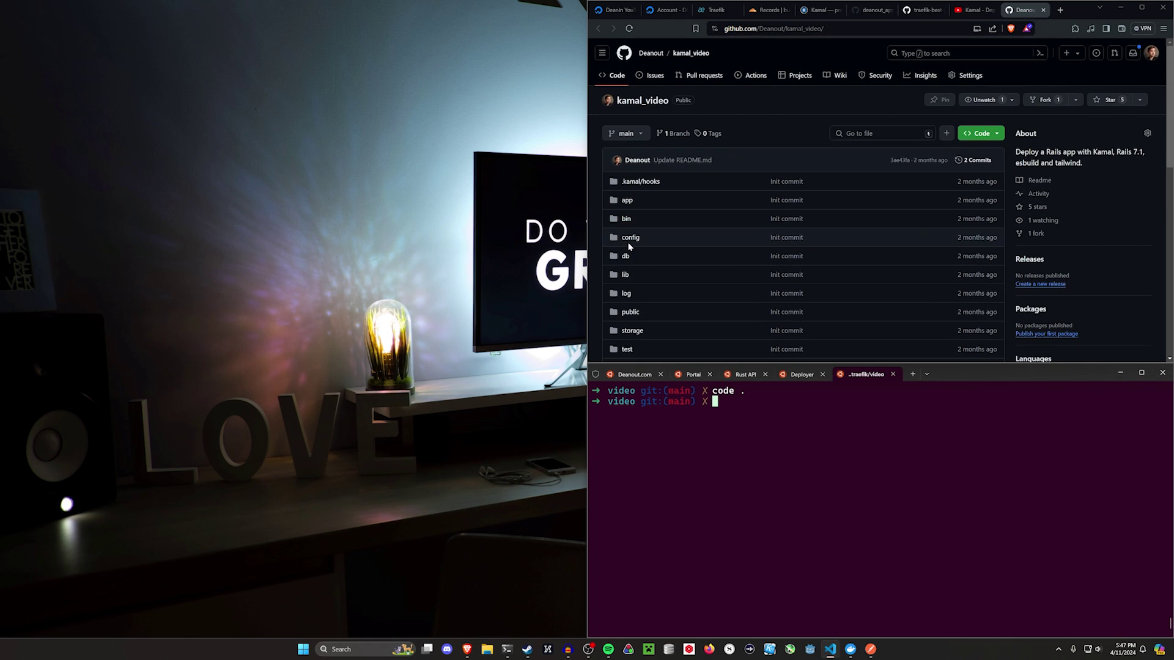
Open config/deploy.yml in the repo and copy part of its code
{"action": "left_click", "coordinate": [632, 237]}
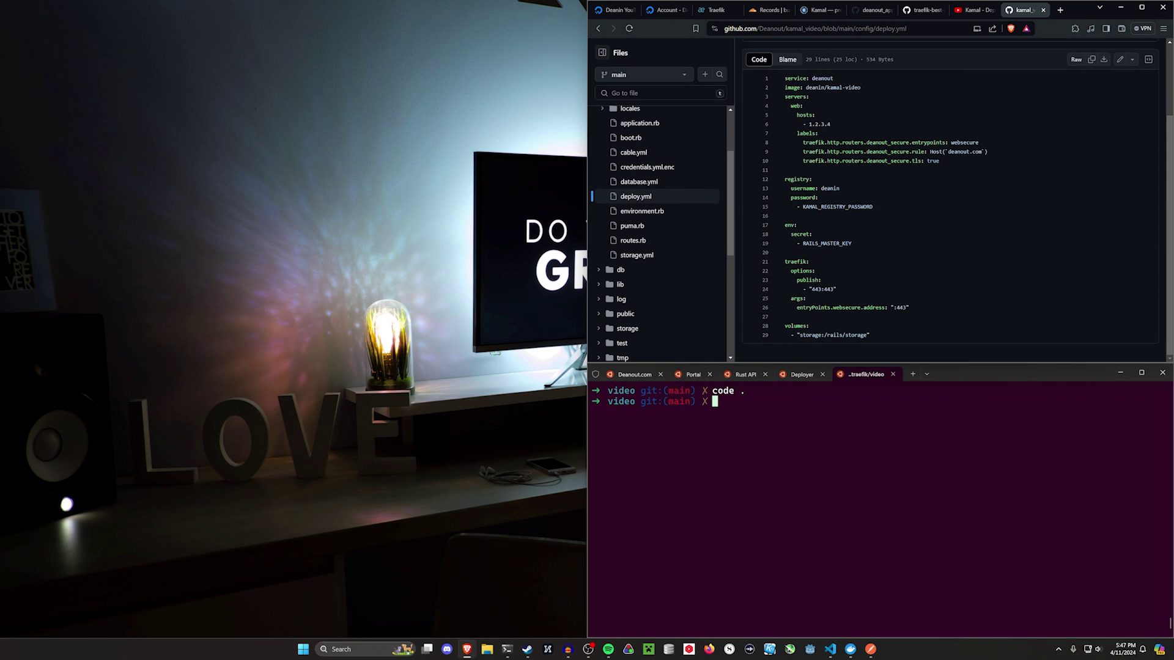
{"action": "left_click_drag", "start_coordinate": [872, 335], "coordinate": [785, 77]}
{"action": "key", "text": "ctrl+c"}
{"action": "left_click", "coordinate": [927, 545]}
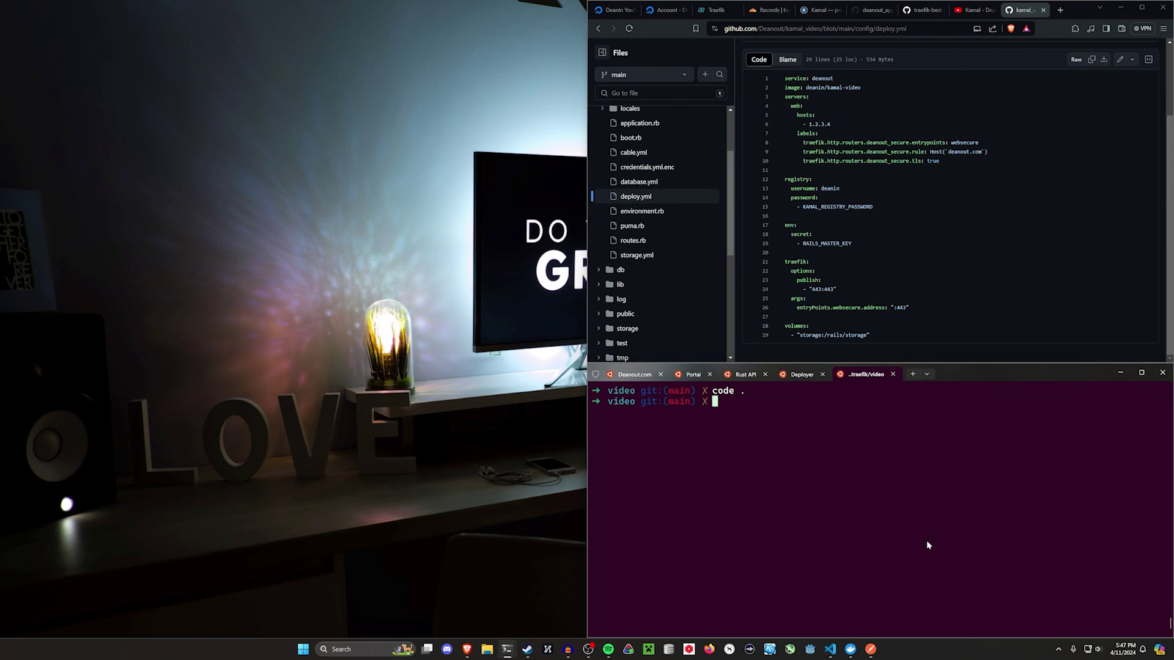
{"action": "type", "text": "kamal "}
{"action": "type", "text": "init"}
Run kamal init and review the created deploy.yml, .env and hook files
{"action": "key", "text": "Return"}
{"action": "left_click_drag", "start_coordinate": [591, 413], "coordinate": [812, 439]}
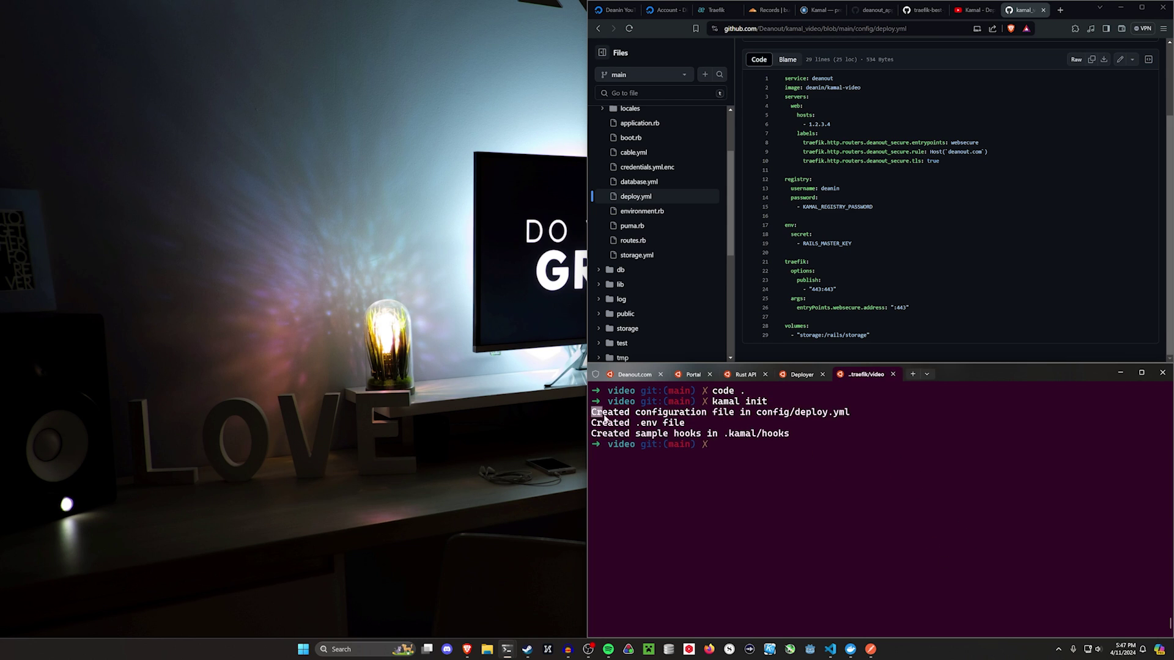
{"action": "double_click", "coordinate": [725, 400]}
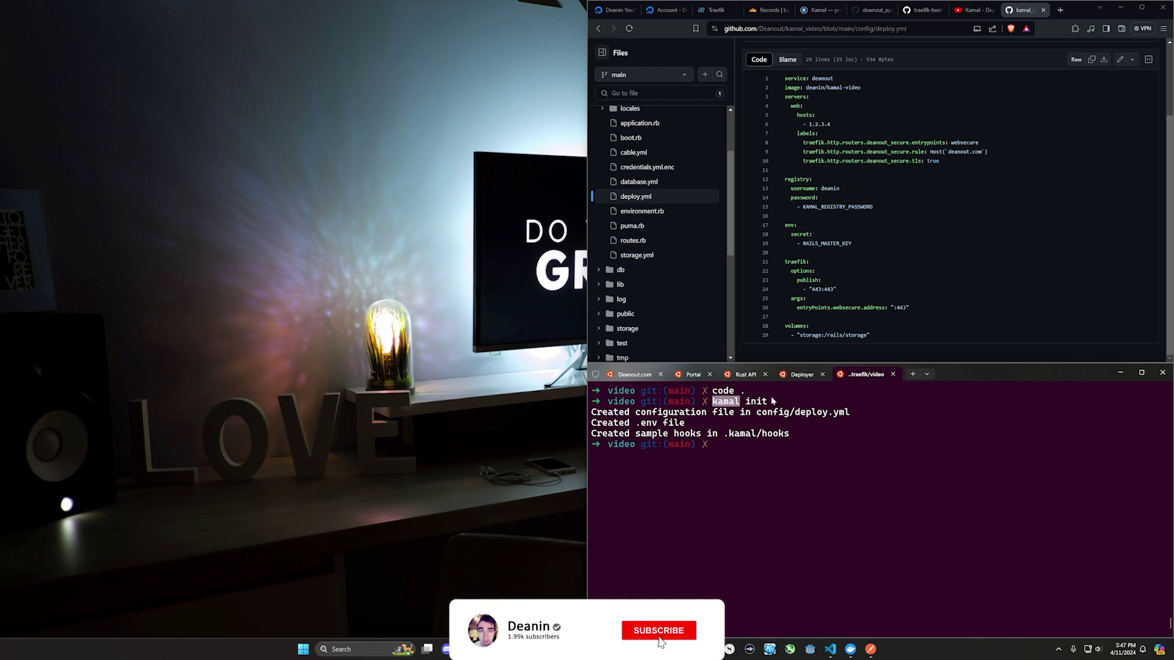
{"action": "left_click_drag", "start_coordinate": [725, 401], "coordinate": [767, 402]}
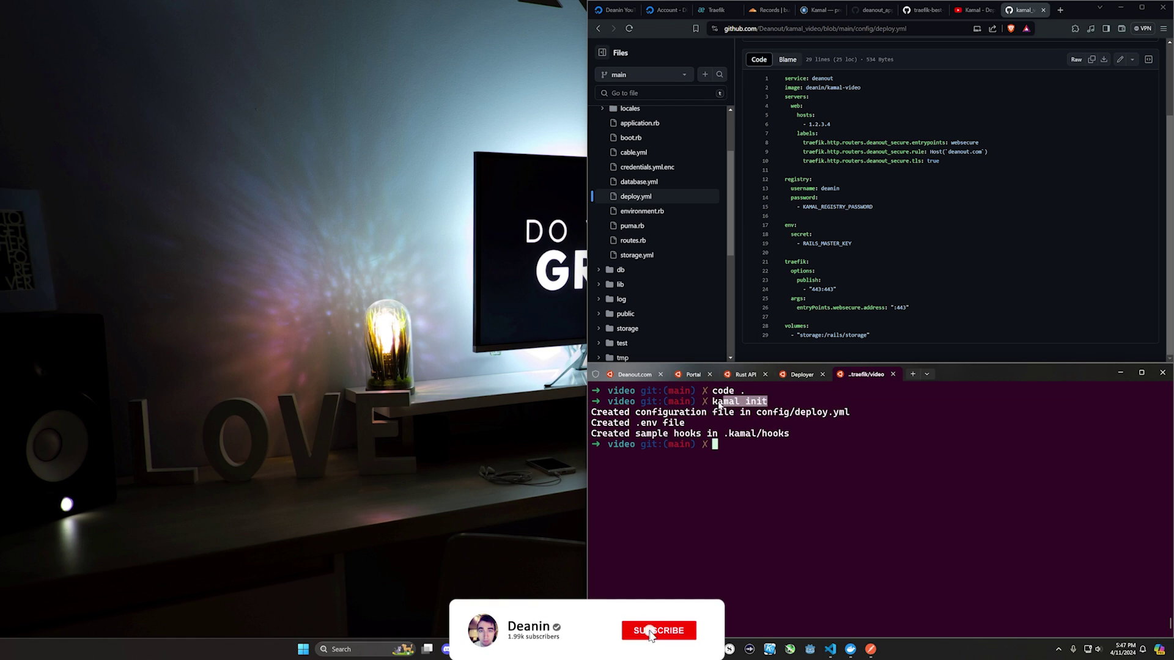
{"action": "left_click", "coordinate": [852, 423]}
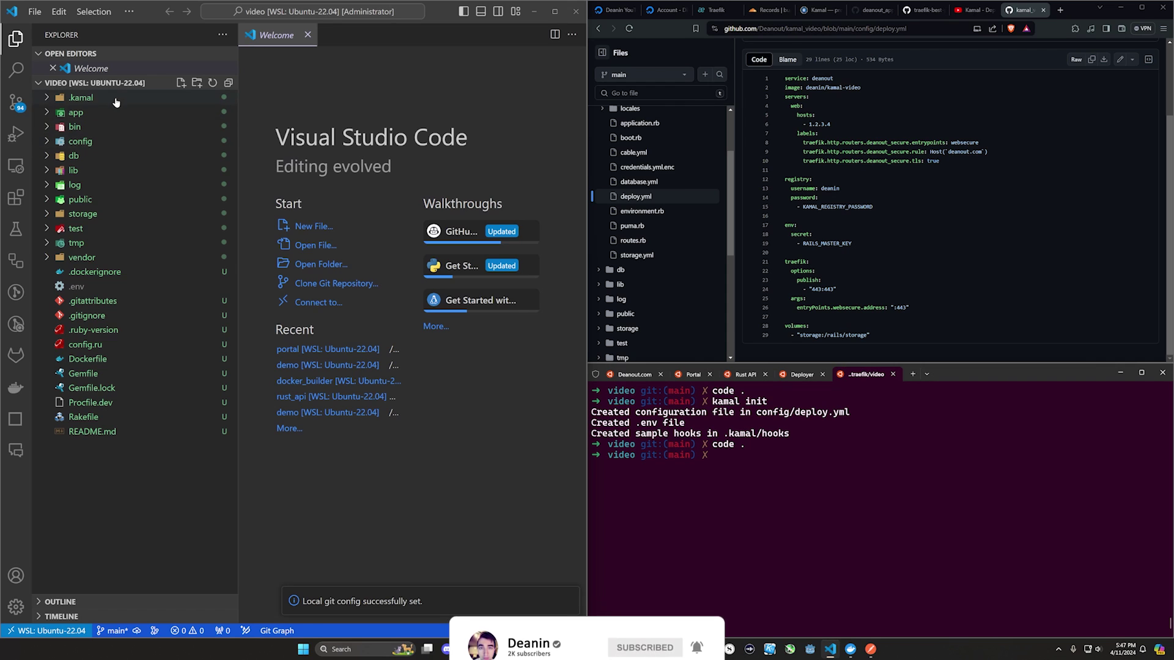
Review the docker-setup.sample hook in .kamal/hooks, then close it and collapse the folder
{"action": "left_click", "coordinate": [81, 98]}
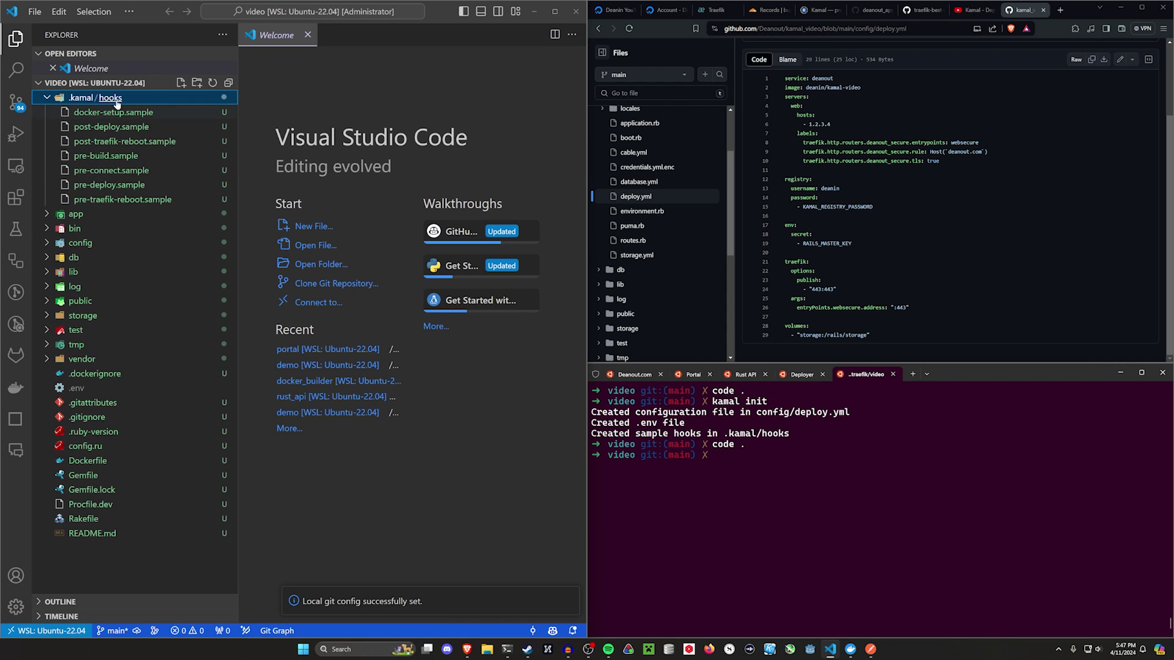
{"action": "left_click", "coordinate": [113, 112]}
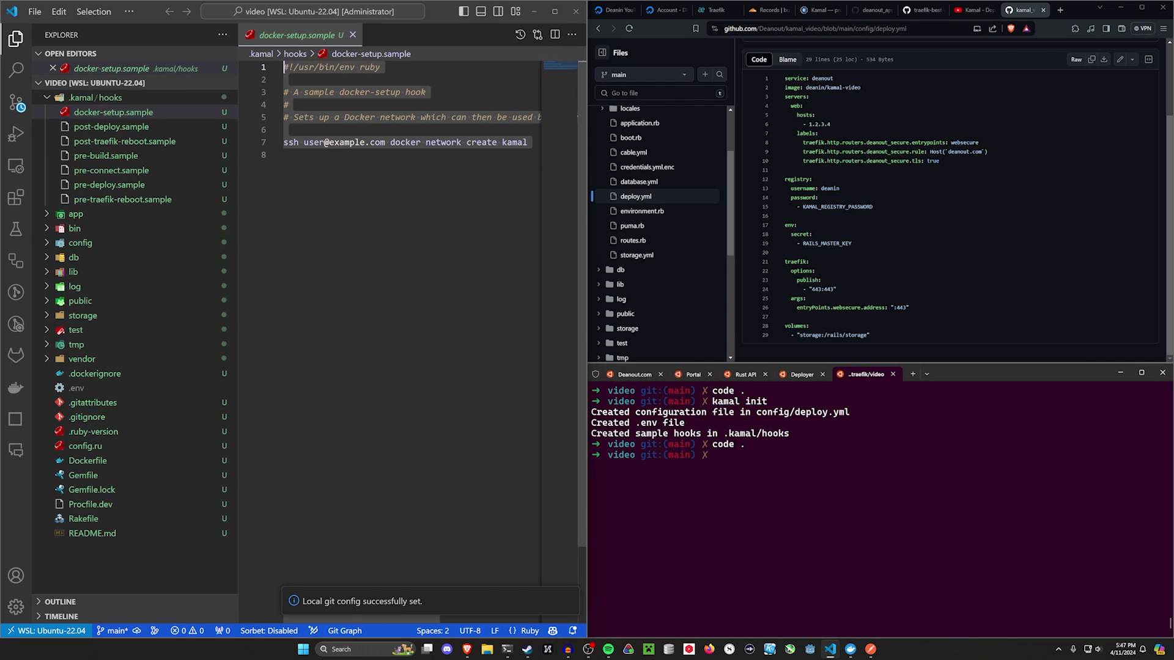
{"action": "key", "text": "ctrl+b"}
{"action": "key", "text": "Down"}
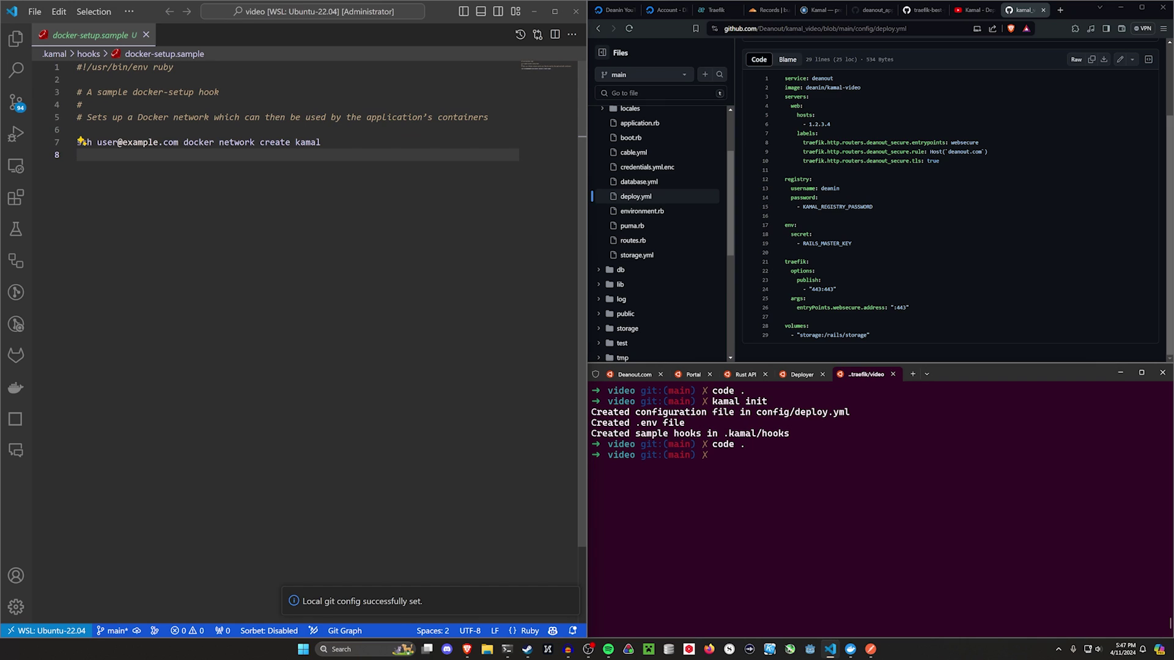
{"action": "mouse_move", "coordinate": [488, 116]}
{"action": "left_mouse_down"}
{"action": "mouse_move", "coordinate": [85, 117]}
{"action": "mouse_move", "coordinate": [321, 141]}
{"action": "left_mouse_up"}
{"action": "left_click", "coordinate": [331, 116]}
{"action": "left_click", "coordinate": [321, 154]}
{"action": "key", "text": "ctrl+b"}
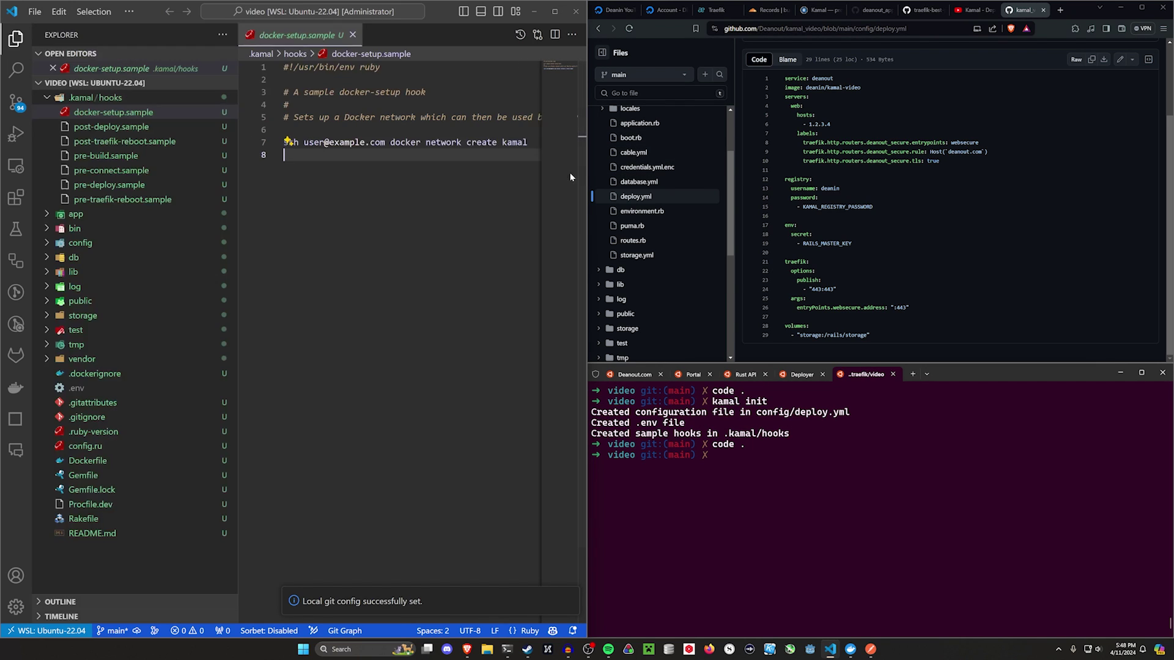
{"action": "key", "text": "ctrl+w"}
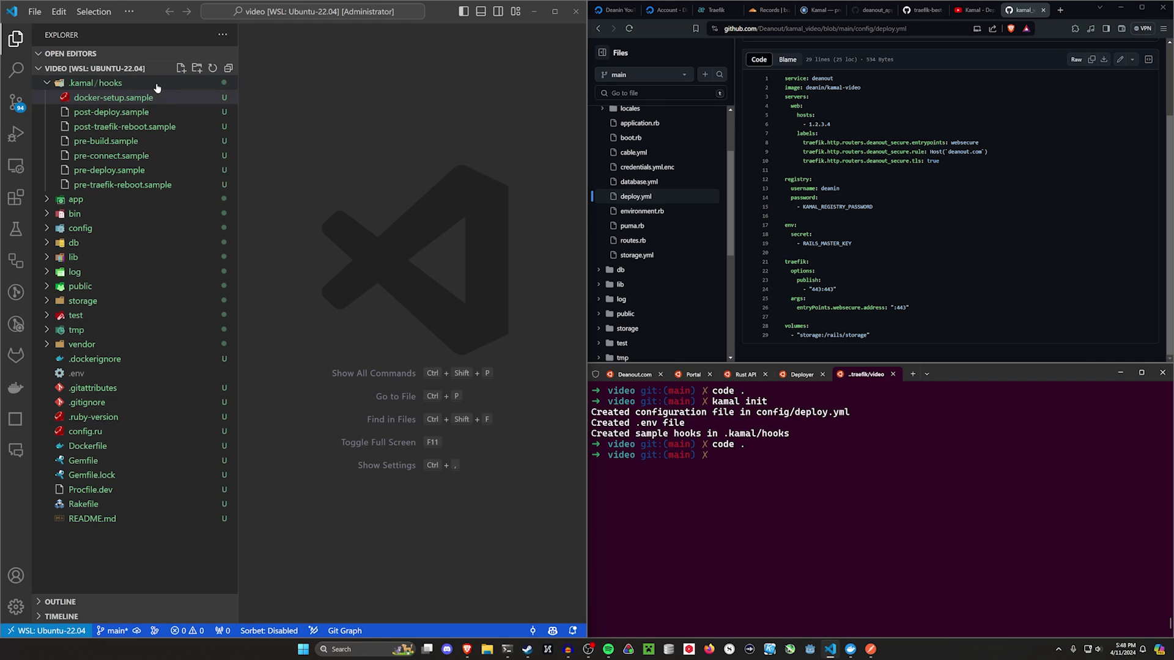
{"action": "left_click", "coordinate": [157, 83]}
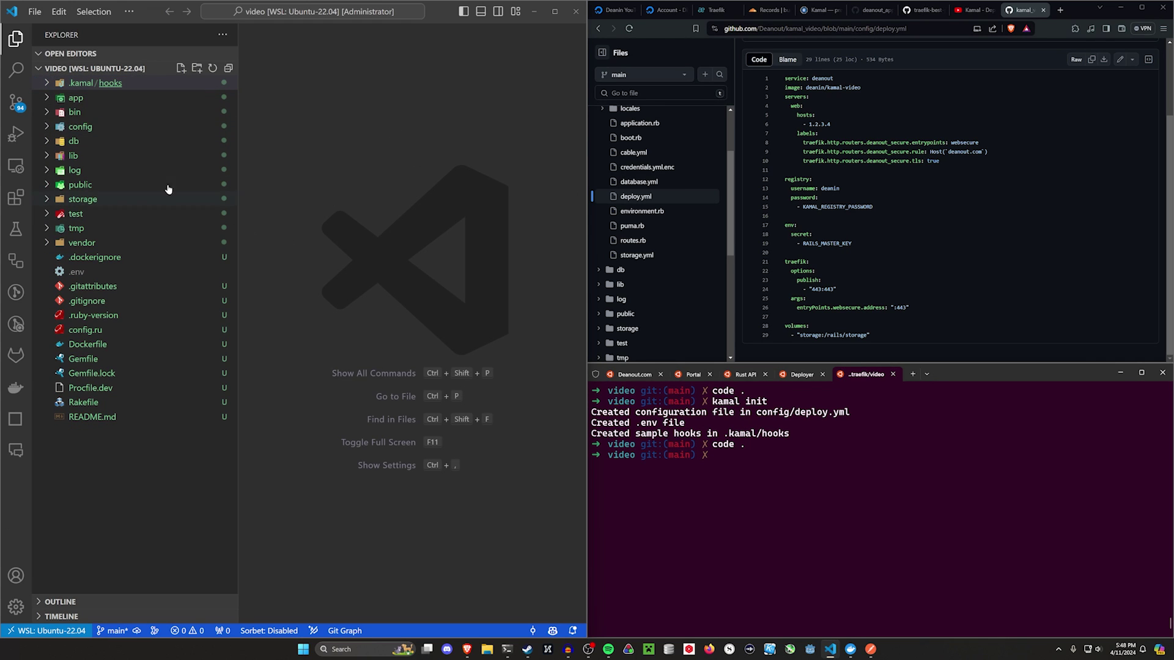
Open config/deploy.yml and select the reference deploy.yml configuration on GitHub
{"action": "left_click", "coordinate": [80, 127]}
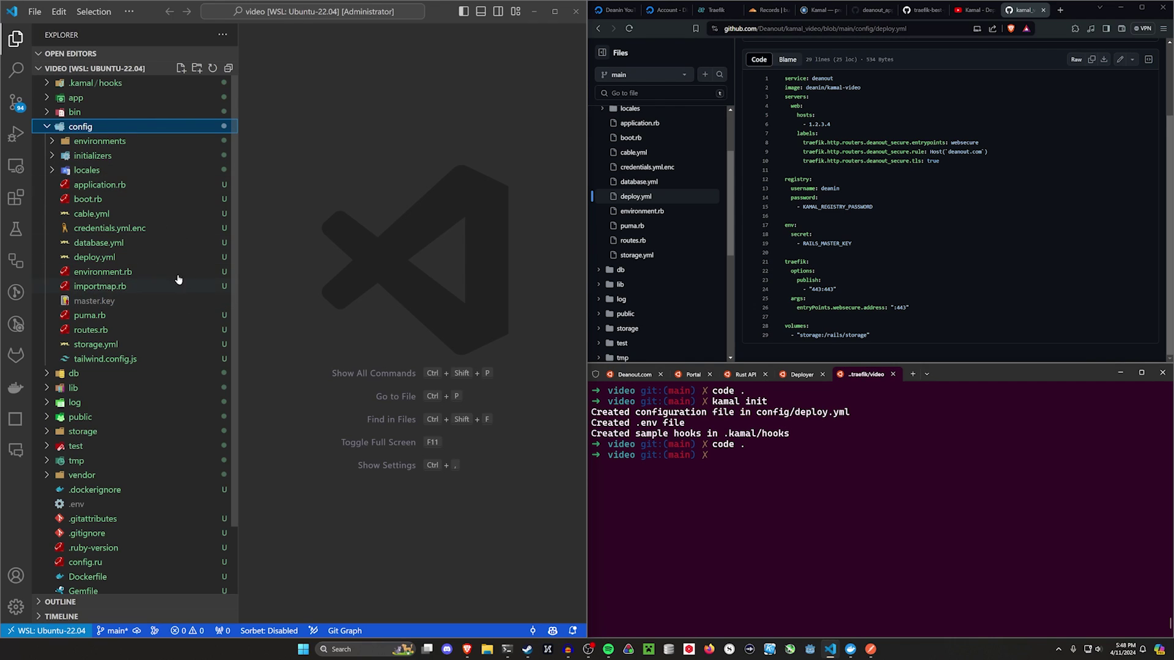
{"action": "left_click", "coordinate": [95, 257]}
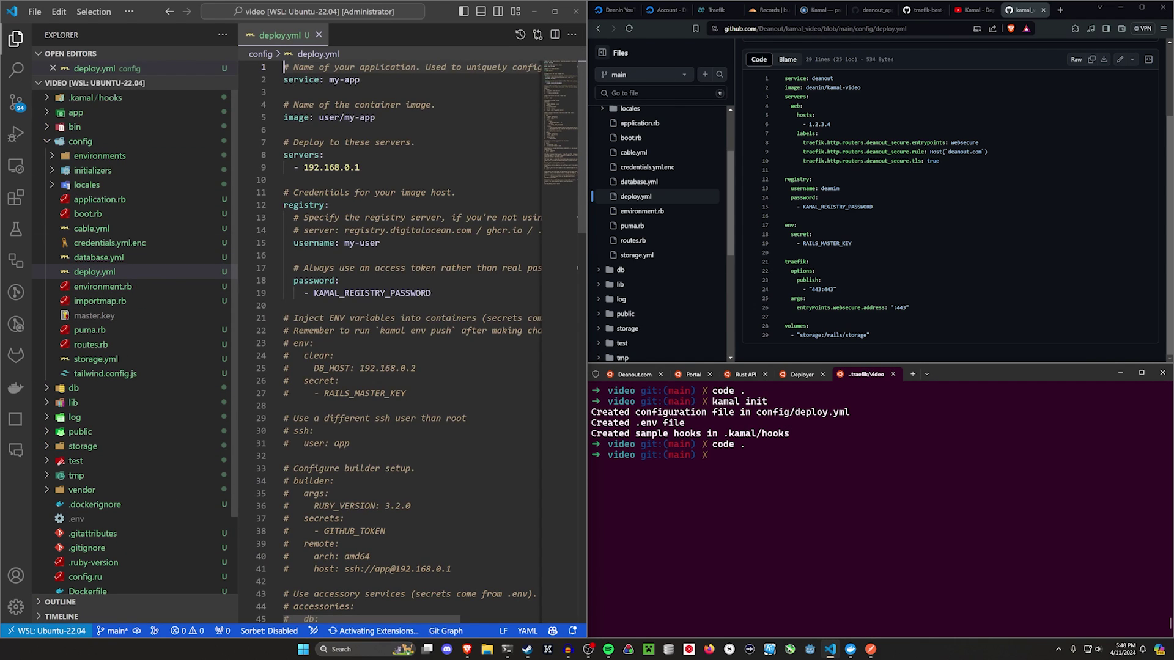
{"action": "left_click_drag", "start_coordinate": [871, 340], "coordinate": [786, 87]}
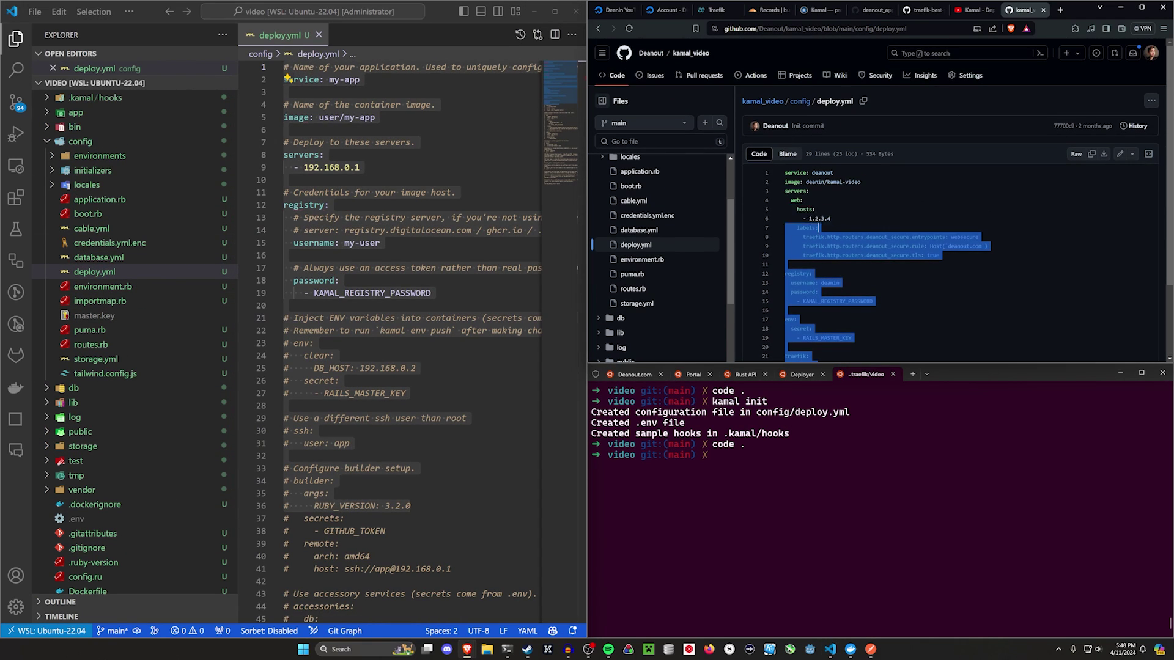
Copy the config/master.key value over 'another-env' in .env and save
{"action": "left_click", "coordinate": [316, 353]}
{"action": "left_click", "coordinate": [77, 518]}
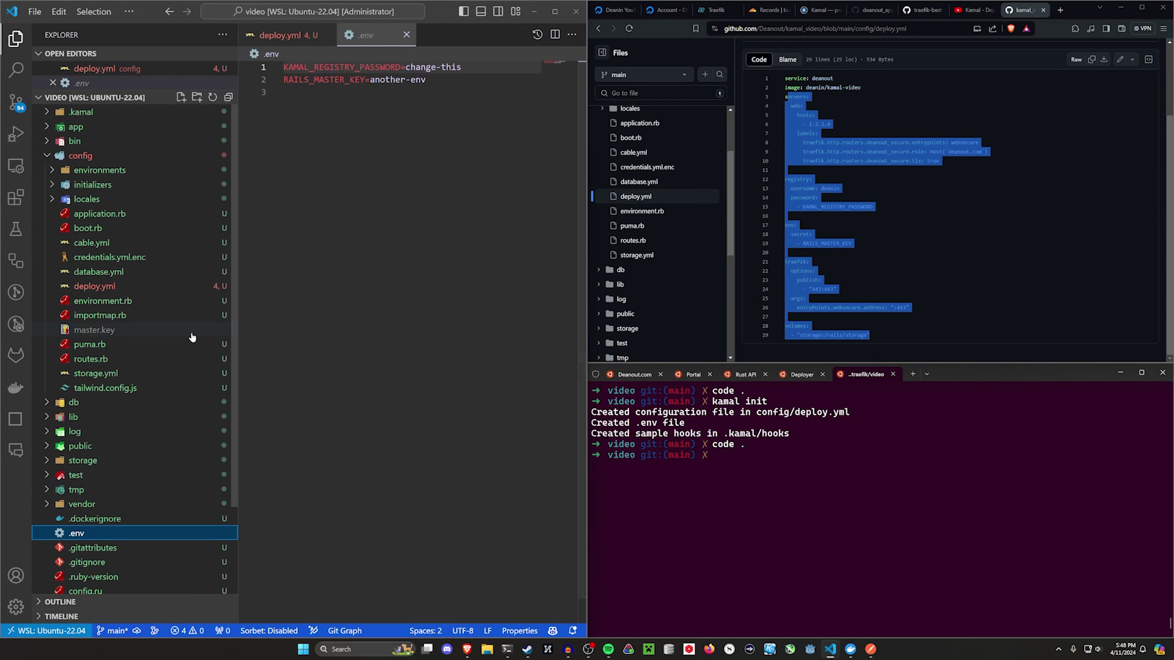
{"action": "left_click", "coordinate": [94, 330]}
{"action": "double_click", "coordinate": [362, 66]}
{"action": "key", "text": "ctrl+c"}
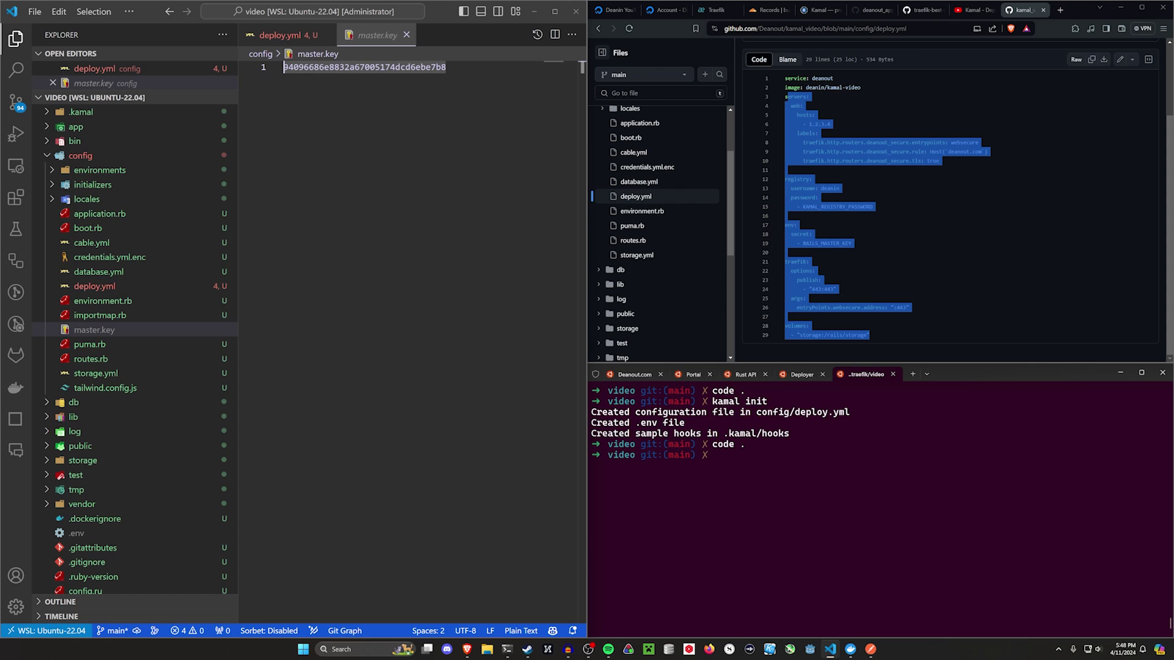
{"action": "left_click", "coordinate": [77, 533]}
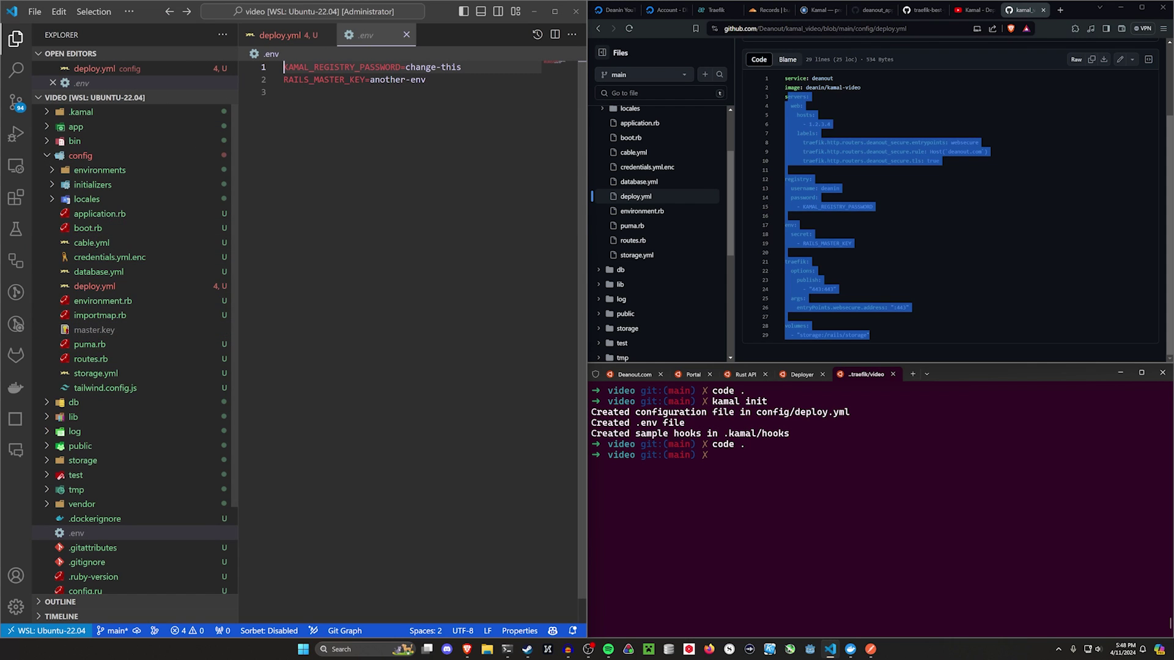
{"action": "double_click", "coordinate": [403, 79]}
{"action": "key", "text": "ctrl+v"}
{"action": "key", "text": "ctrl+s"}
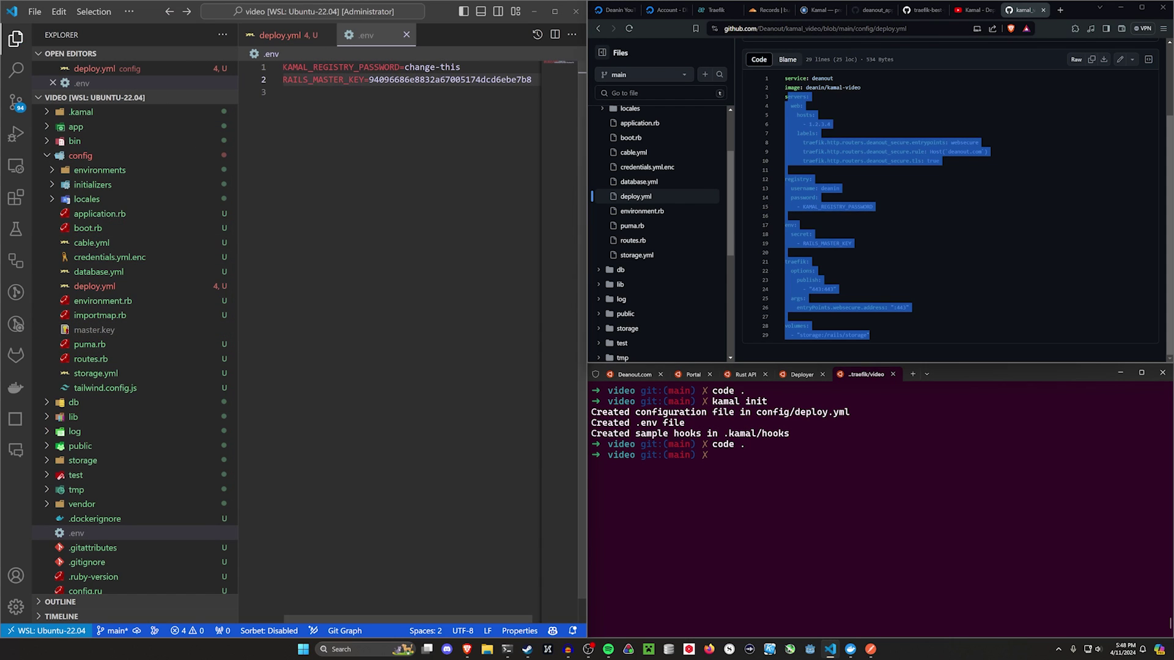
{"action": "key", "text": "ctrl+t"}
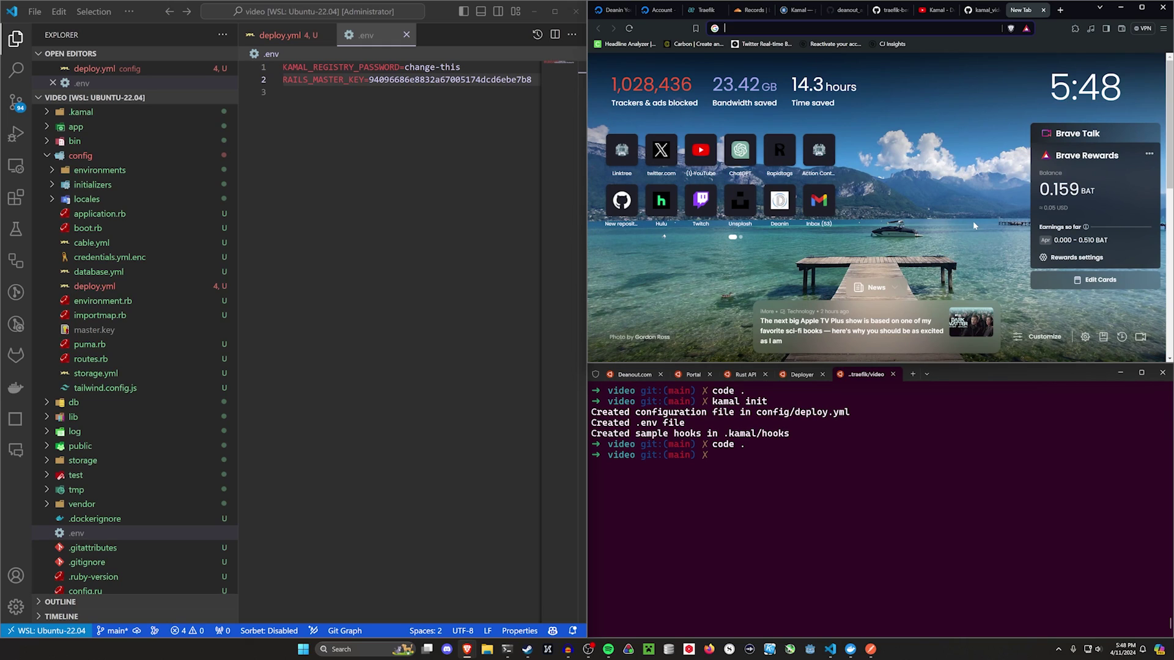
{"action": "type", "text": "do"}
{"action": "type", "text": "hub.d"}
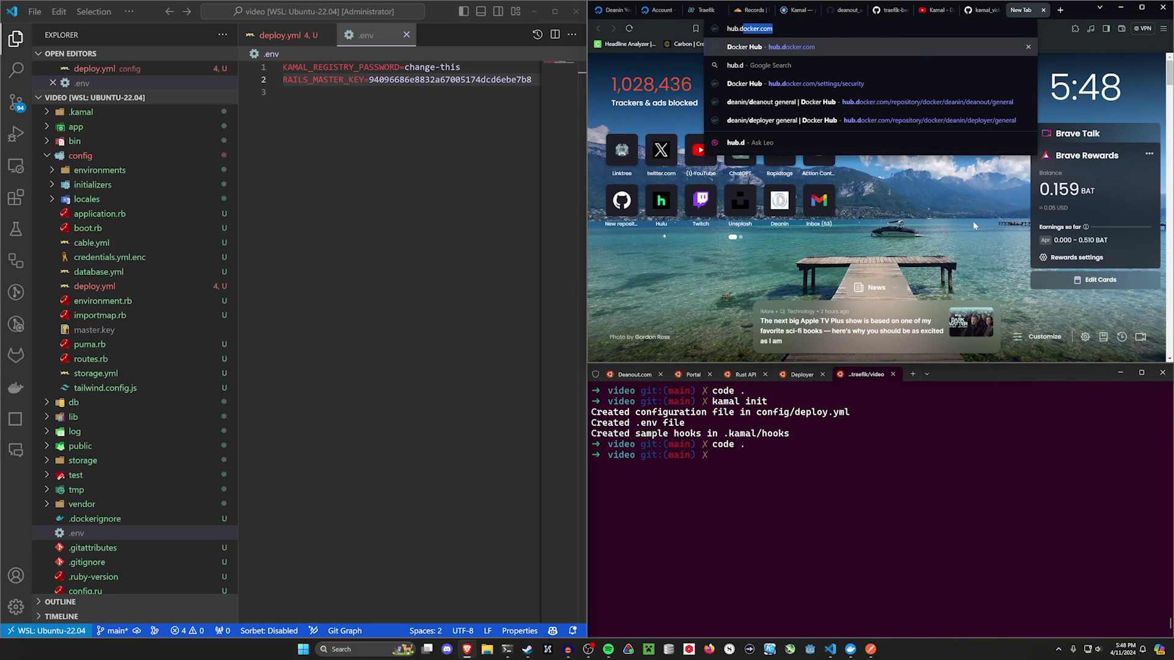
Generate and copy a Docker Hub access token named kamal-video
{"action": "key", "text": "Down"}
{"action": "key", "text": "Down"}
{"action": "key", "text": "Return"}
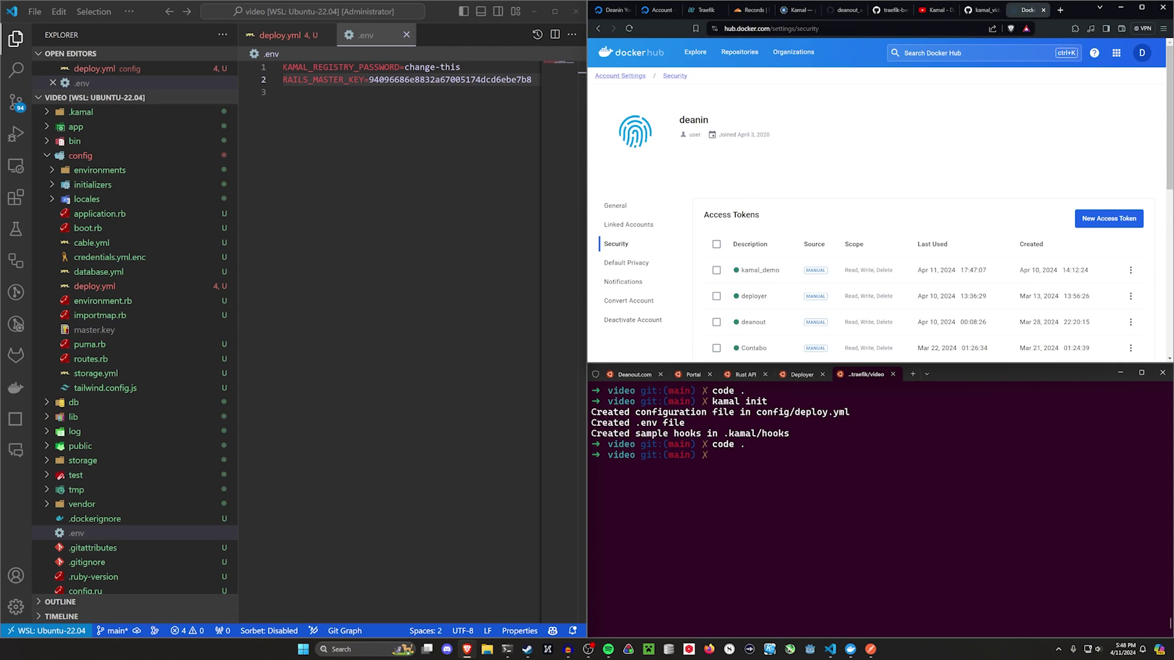
{"action": "scroll", "coordinate": [880, 230], "scroll_direction": "down", "scroll_amount": 2}
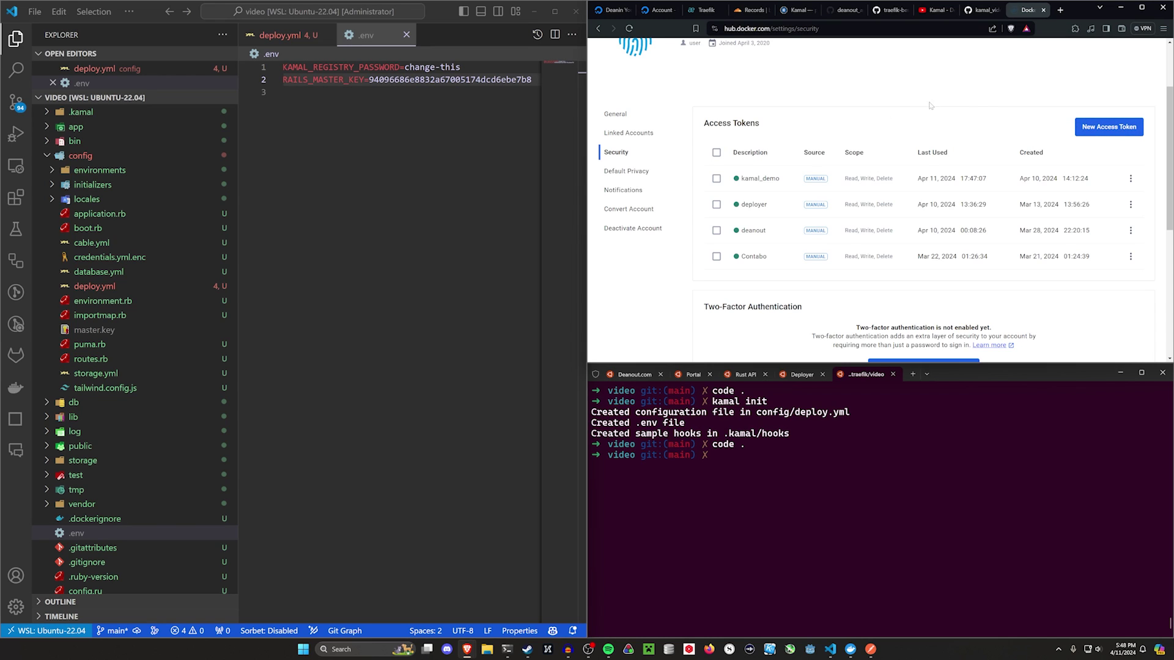
{"action": "left_click", "coordinate": [1108, 127]}
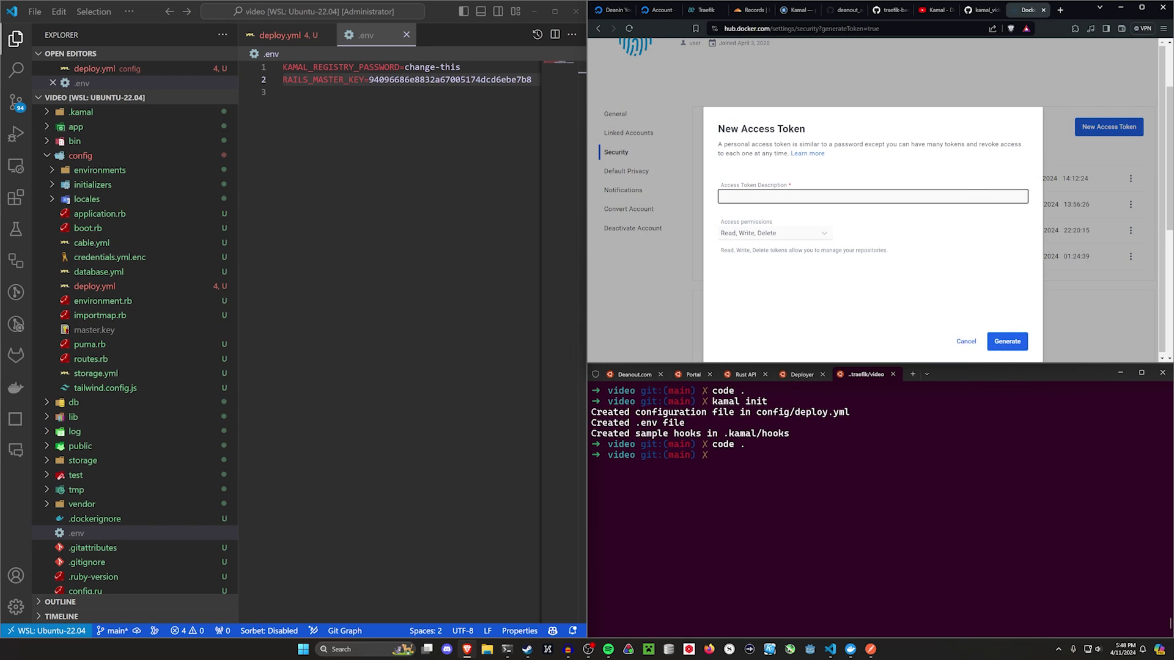
{"action": "type", "text": "kamal-video"}
{"action": "left_click", "coordinate": [1007, 342]}
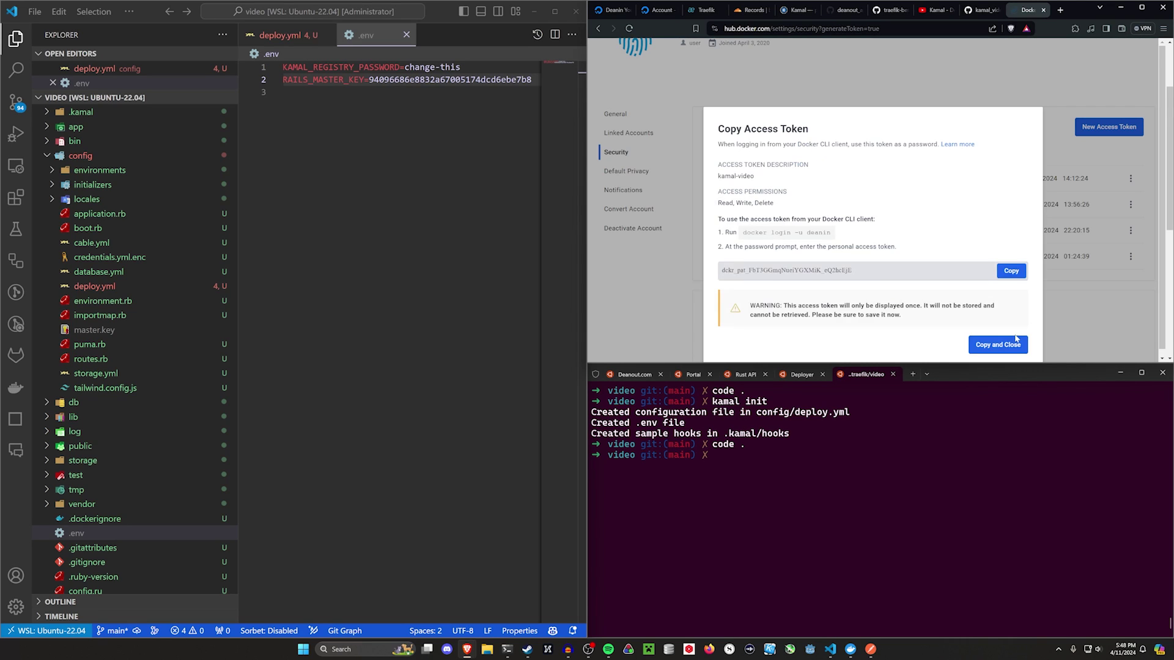
{"action": "left_click", "coordinate": [1010, 271]}
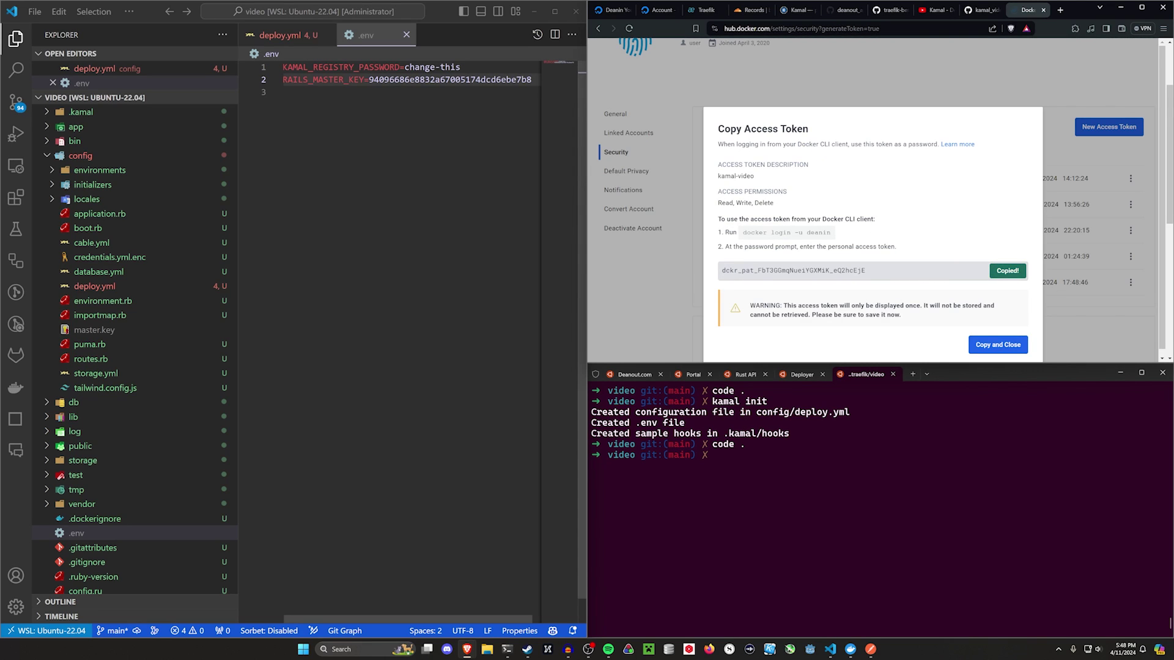
Paste the token over 'change-this' in .env, save, and close the file
{"action": "left_click", "coordinate": [478, 66]}
{"action": "double_click", "coordinate": [432, 66]}
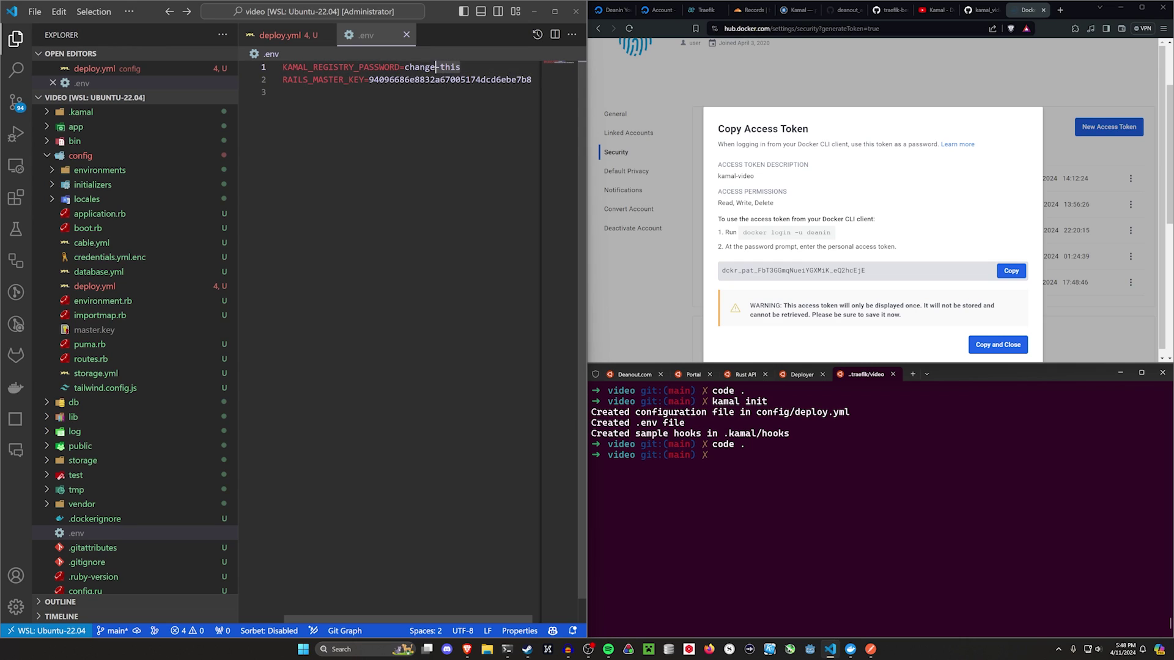
{"action": "key", "text": "ctrl+v"}
{"action": "key", "text": "ctrl+s"}
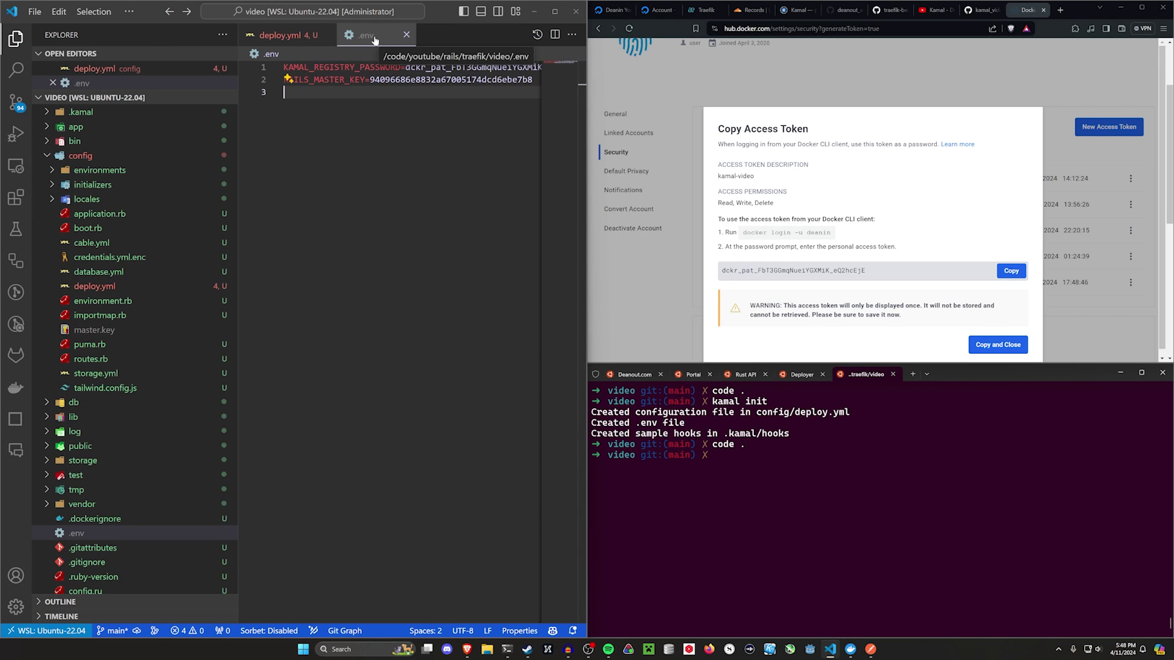
{"action": "key", "text": "ctrl+w"}
Delete the commented-out block after the registry password in deploy.yml
{"action": "key", "text": "ctrl+b"}
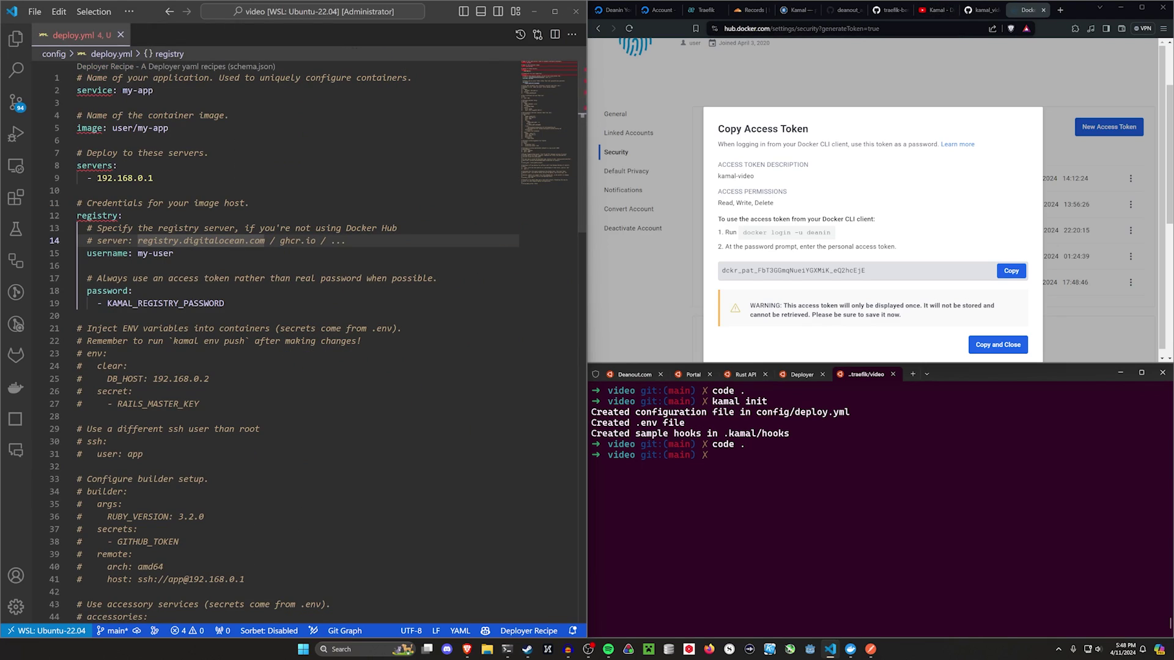
{"action": "left_click", "coordinate": [1022, 11]}
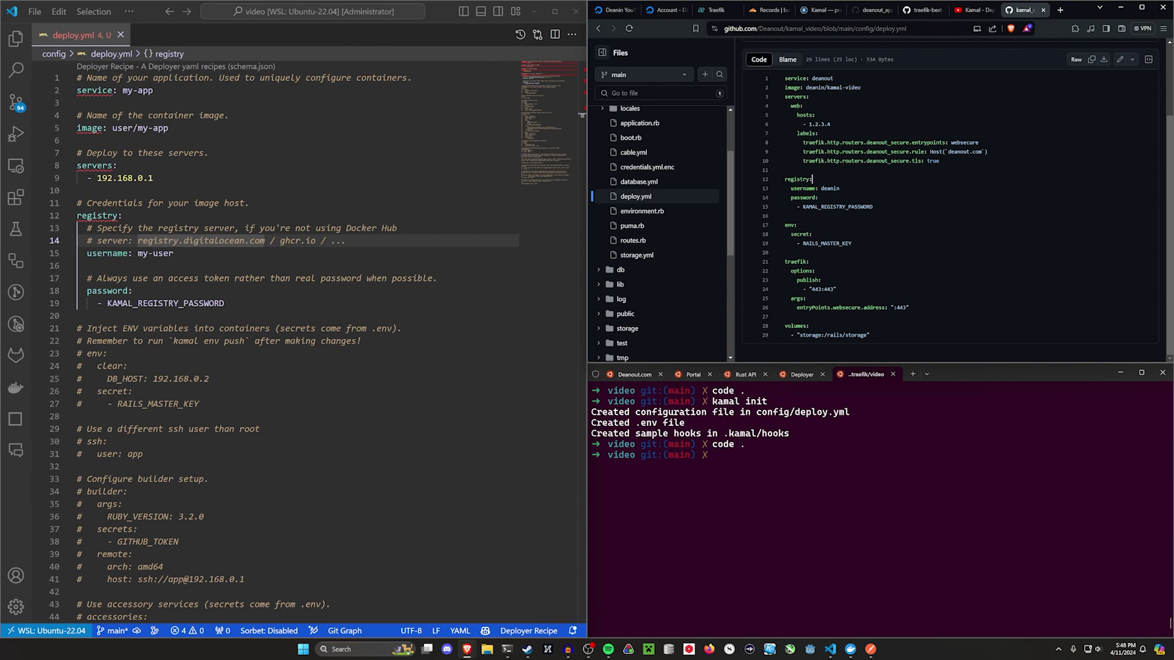
{"action": "left_click_drag", "start_coordinate": [786, 77], "coordinate": [811, 245]}
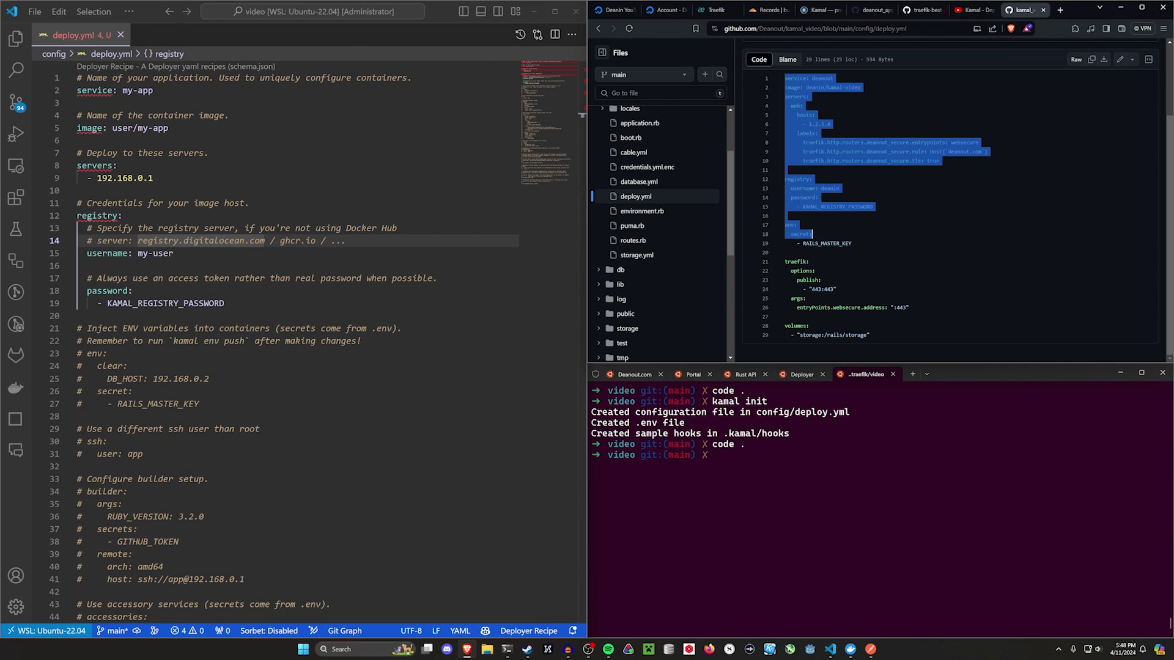
{"action": "key", "text": "Up"}
{"action": "key", "text": "Up"}
{"action": "key", "text": "Up"}
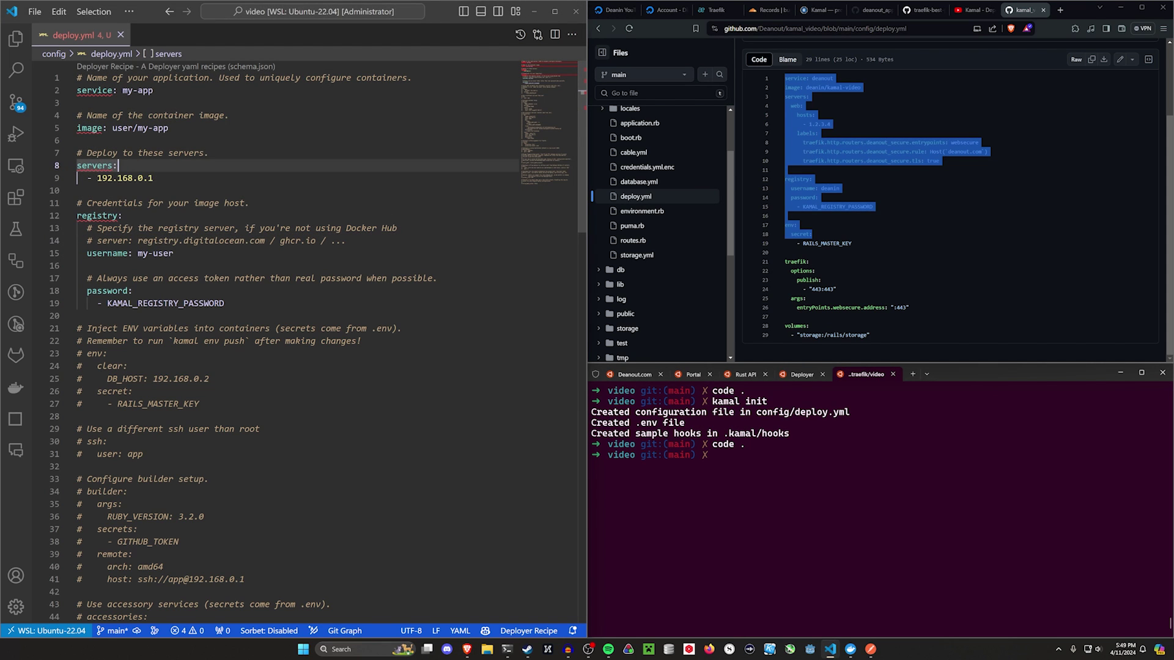
{"action": "scroll", "coordinate": [294, 331], "scroll_direction": "down", "scroll_amount": 10}
{"action": "scroll", "coordinate": [294, 331], "scroll_direction": "down", "scroll_amount": 10}
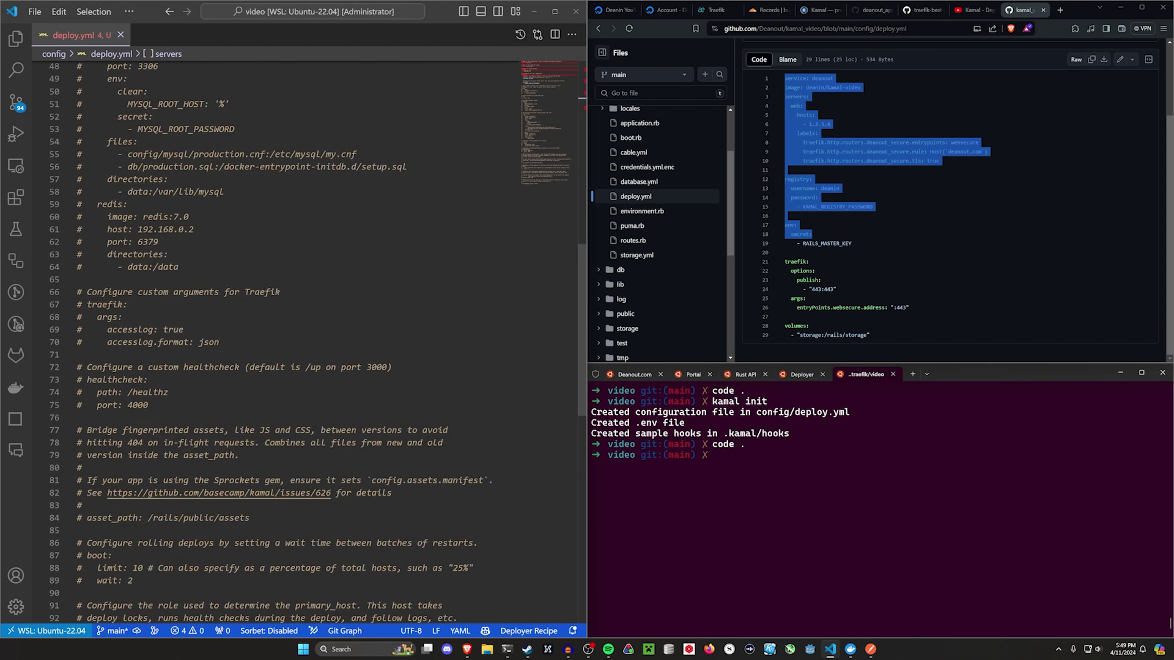
{"action": "key", "text": "shift+Up"}
{"action": "key", "text": "shift+Up"}
{"action": "key", "text": "shift+Up"}
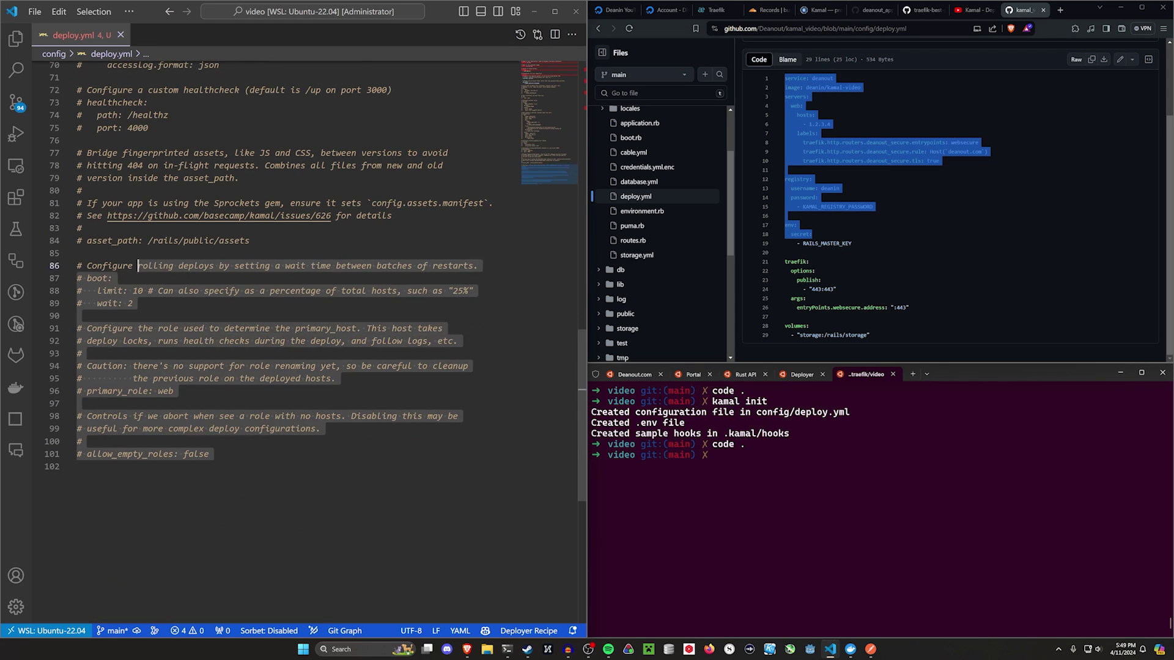
{"action": "scroll", "coordinate": [294, 331], "scroll_direction": "up", "scroll_amount": 5}
{"action": "right_click", "coordinate": [101, 170]}
{"action": "key", "text": "Escape"}
{"action": "scroll", "coordinate": [294, 330], "scroll_direction": "up", "scroll_amount": 5}
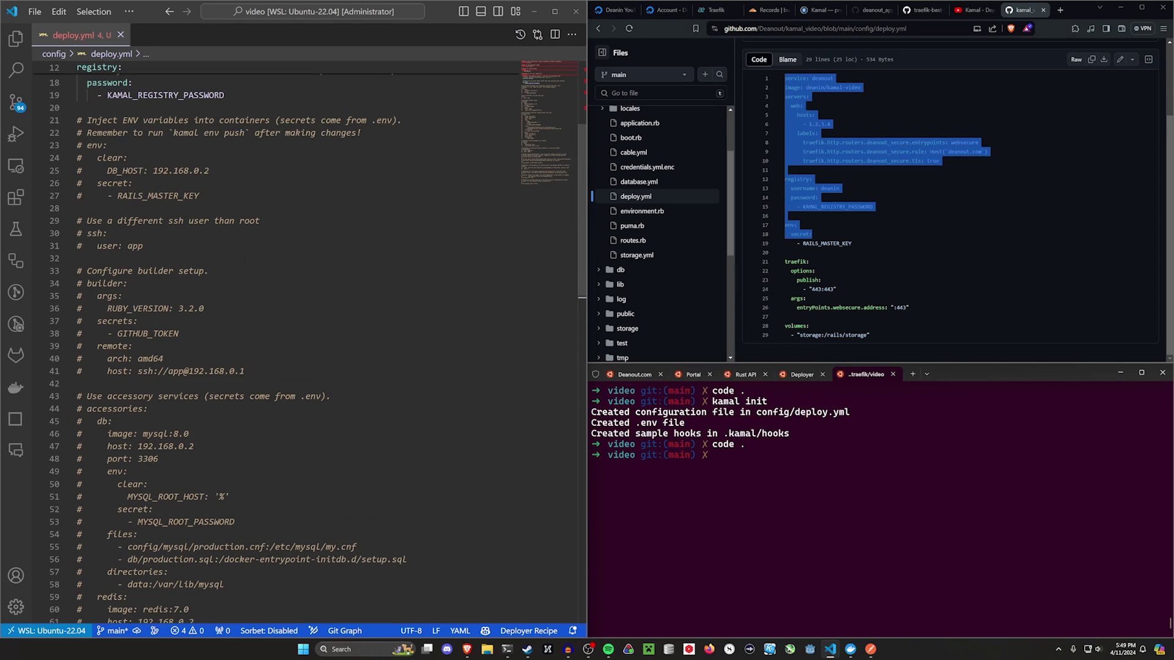
{"action": "key", "text": "ctrl+a"}
{"action": "key", "text": "BackSpace"}
{"action": "key", "text": "BackSpace"}
{"action": "key", "text": "BackSpace"}
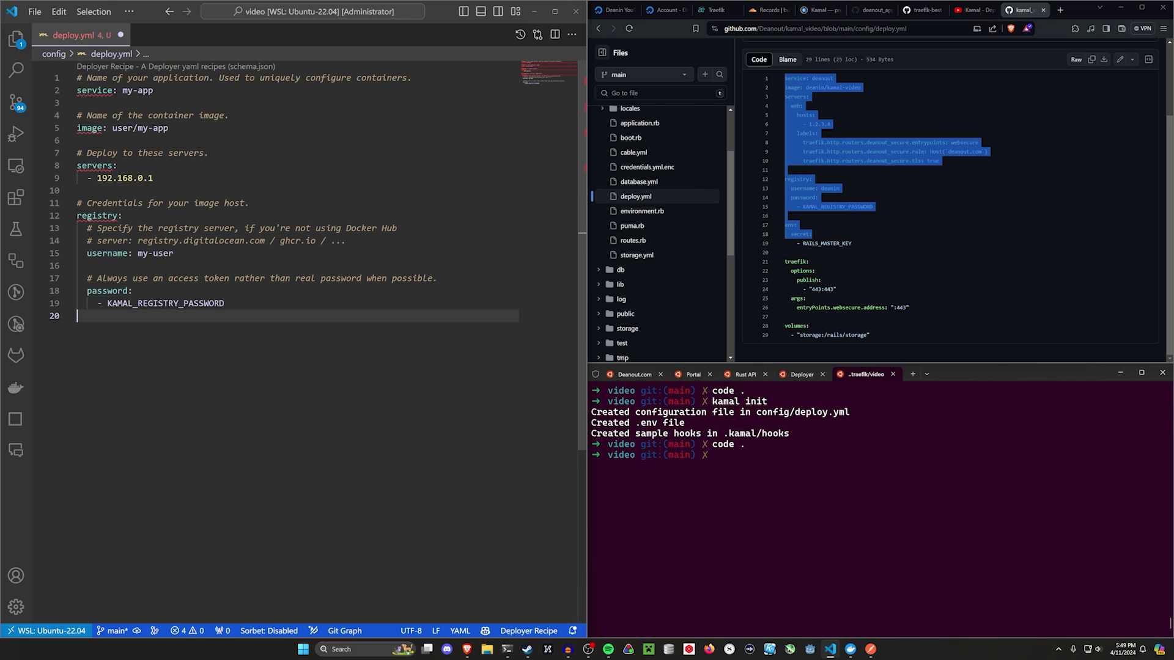
Rename the service to demo and the image to deanin/kamal-demo
{"action": "left_click", "coordinate": [715, 87]}
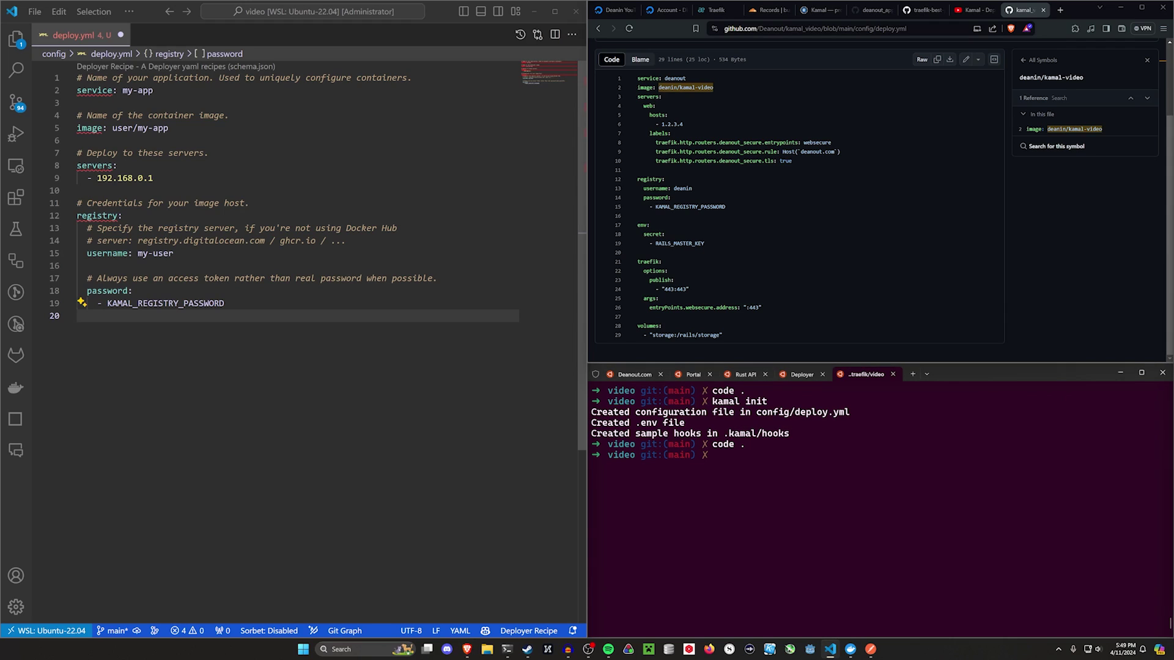
{"action": "double_click", "coordinate": [138, 90]}
{"action": "type", "text": "demo"}
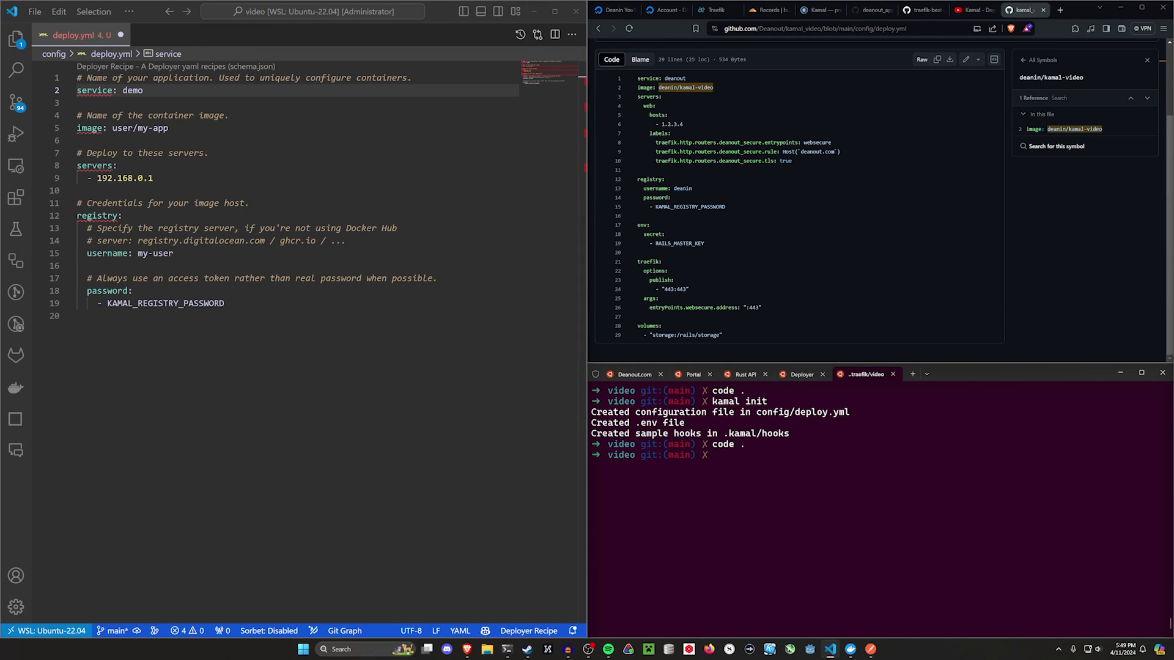
{"action": "left_click_drag", "start_coordinate": [168, 127], "coordinate": [112, 127]}
{"action": "type", "text": "deanin/kamal-demo"}
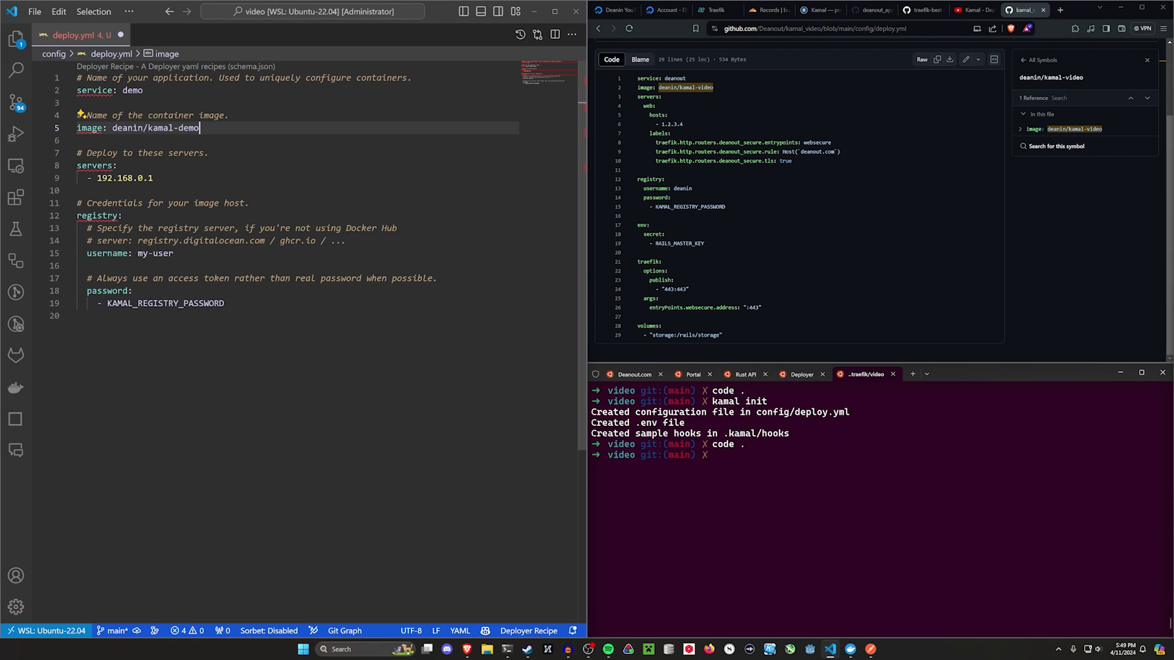
{"action": "double_click", "coordinate": [173, 127]}
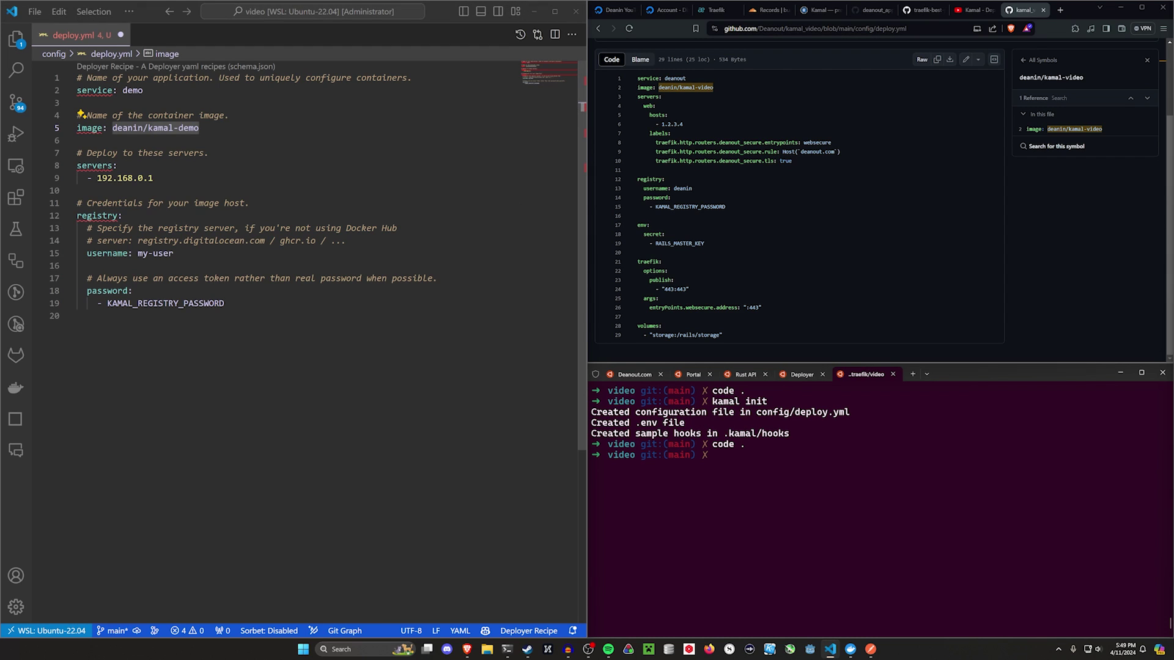
Add 'web:' under servers with '- 192.168.0.1' indented beneath it
{"action": "left_click", "coordinate": [118, 165]}
{"action": "key", "text": "Return"}
{"action": "type", "text": "web:"}
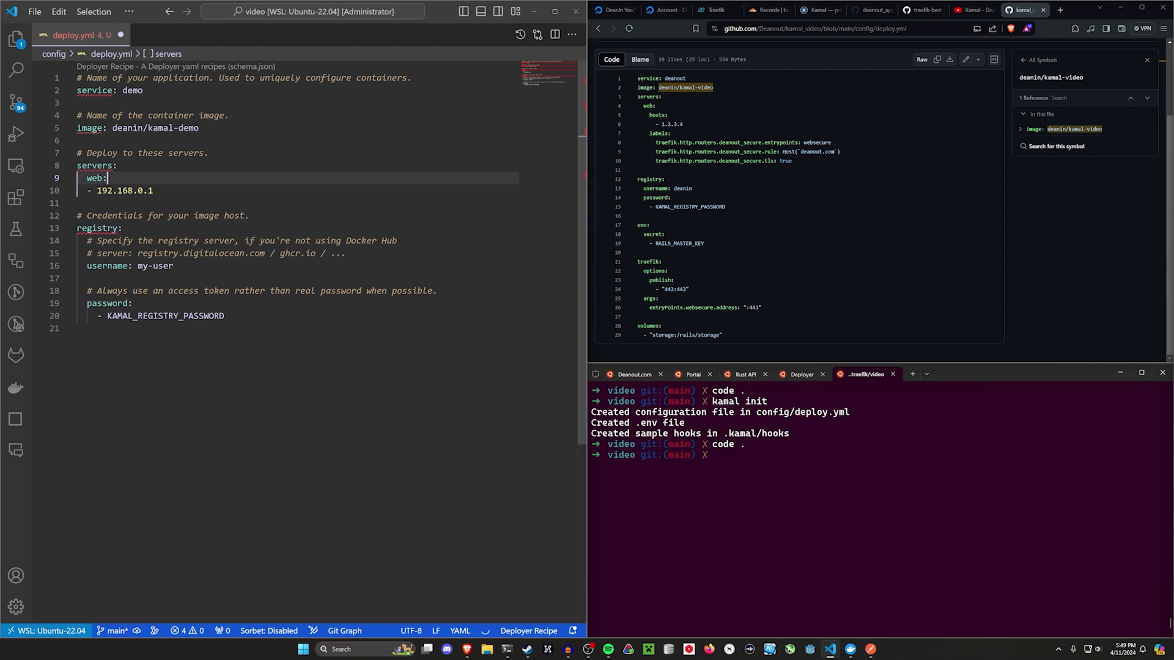
{"action": "key", "text": "Return"}
{"action": "key", "text": "ctrl+z"}
{"action": "key", "text": "Down"}
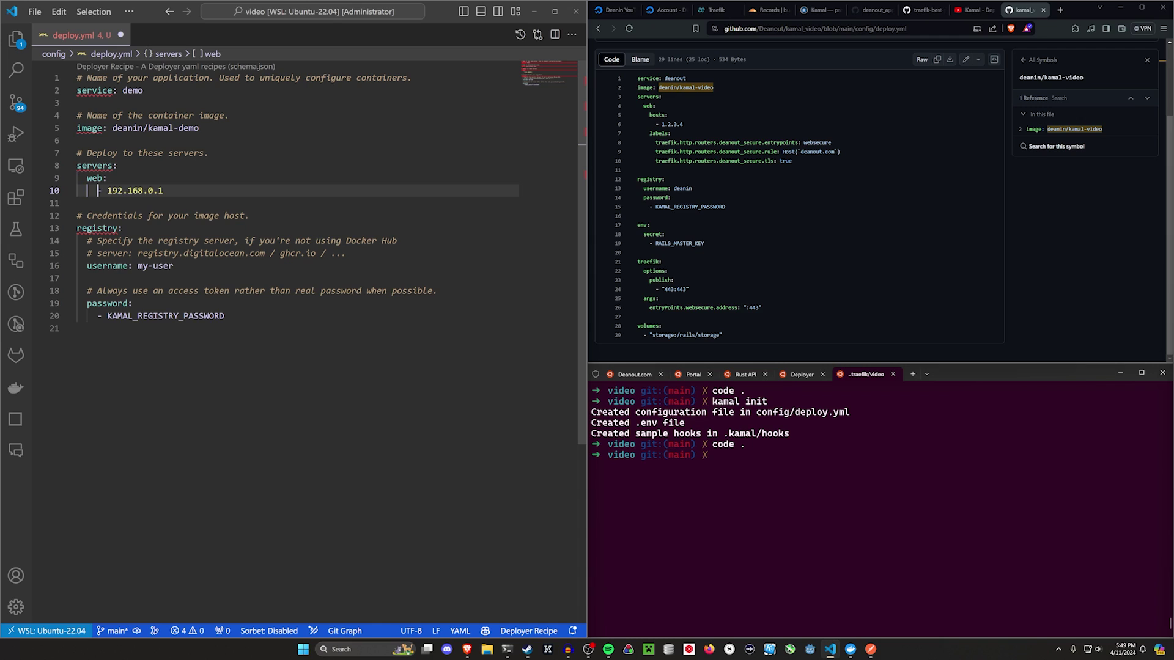
{"action": "key", "text": "Up"}
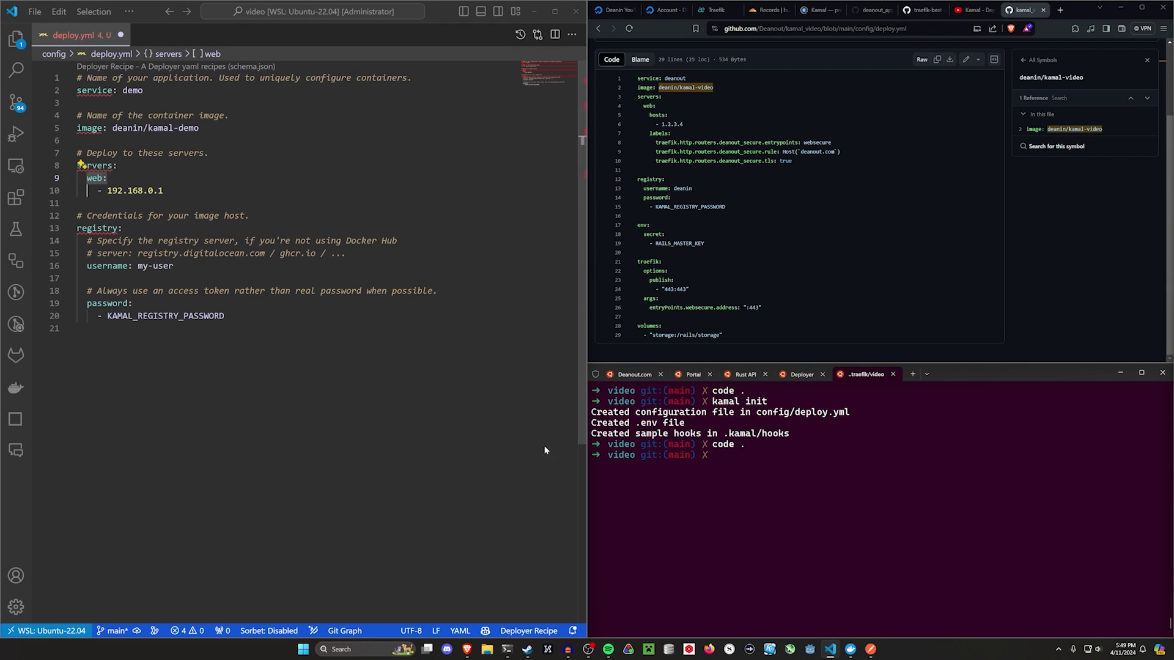
{"action": "left_click", "coordinate": [183, 190]}
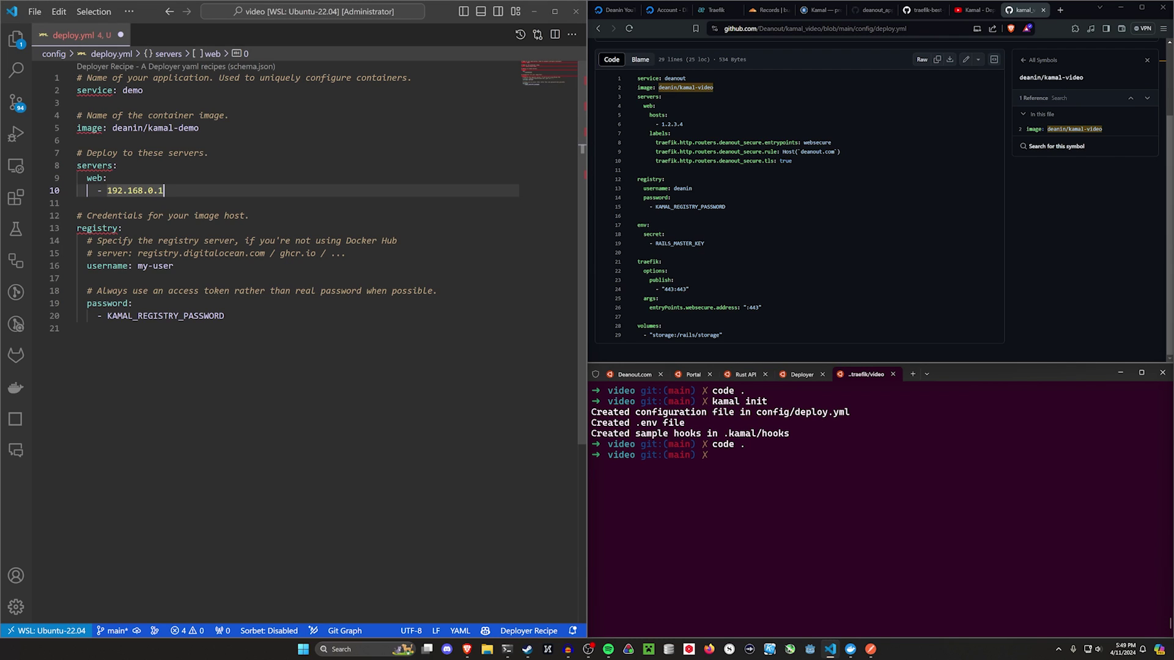
{"action": "key", "text": "Return"}
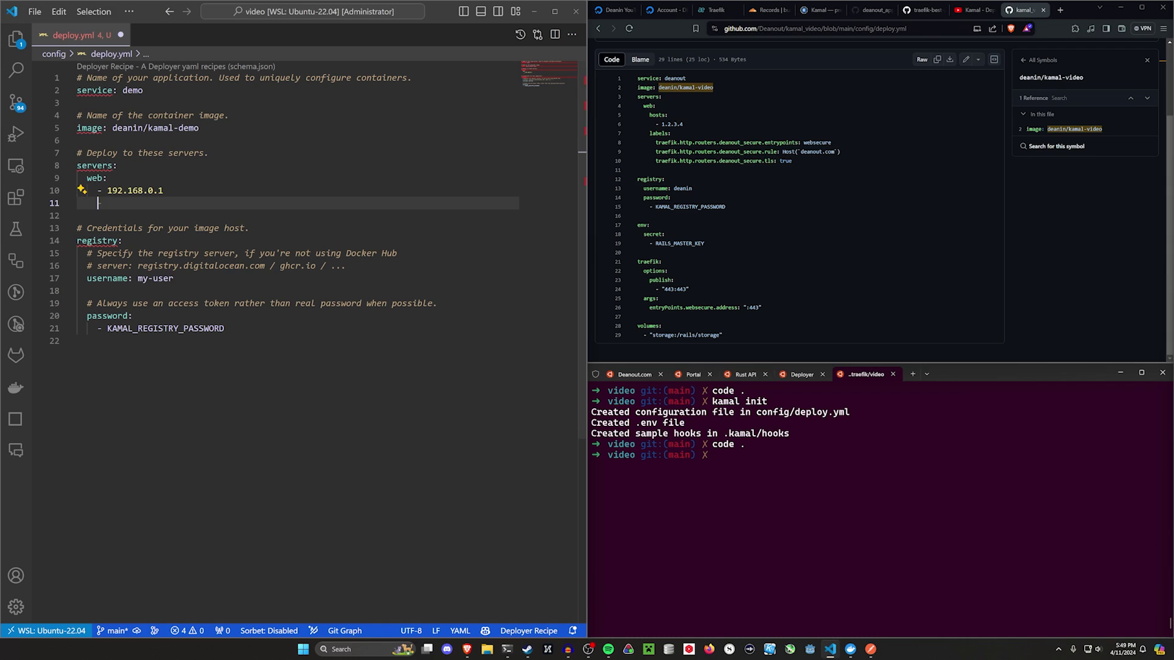
Paste the GitHub example's Traefik label lines under servers in deploy.yml and outdent them
{"action": "mouse_move", "coordinate": [639, 77]}
{"action": "left_mouse_down"}
{"action": "mouse_move", "coordinate": [613, 151]}
{"action": "mouse_move", "coordinate": [642, 151]}
{"action": "left_mouse_up"}
{"action": "left_click", "coordinate": [275, 203]}
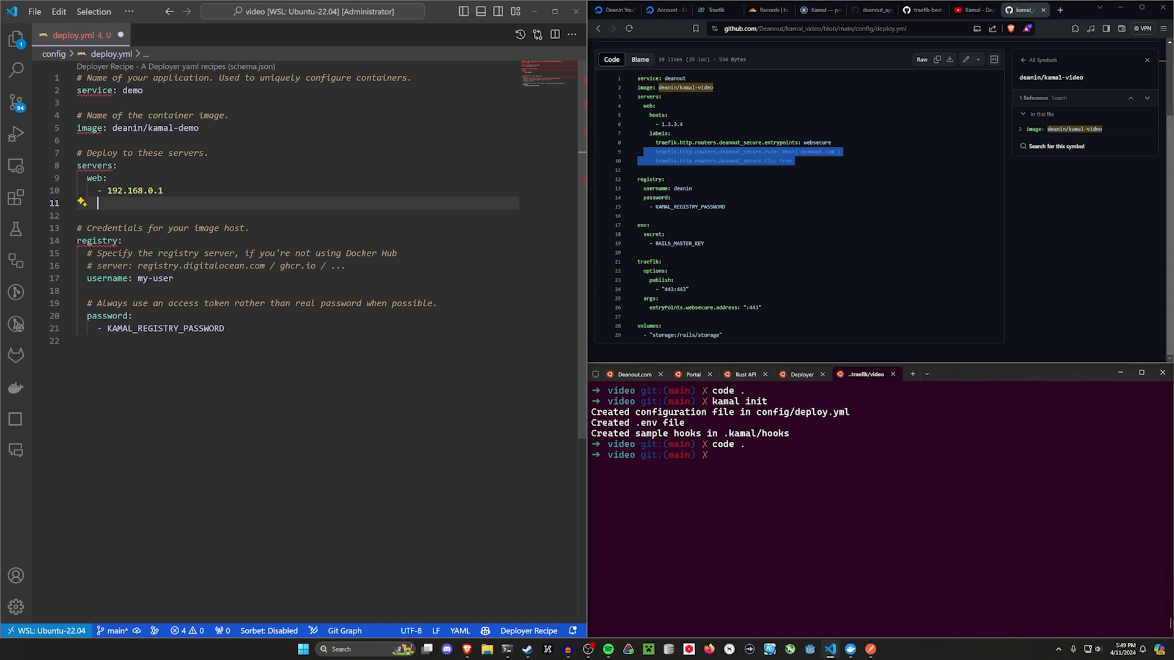
{"action": "key", "text": "ctrl+v"}
{"action": "key", "text": "Up"}
{"action": "type", "text": "labels:"}
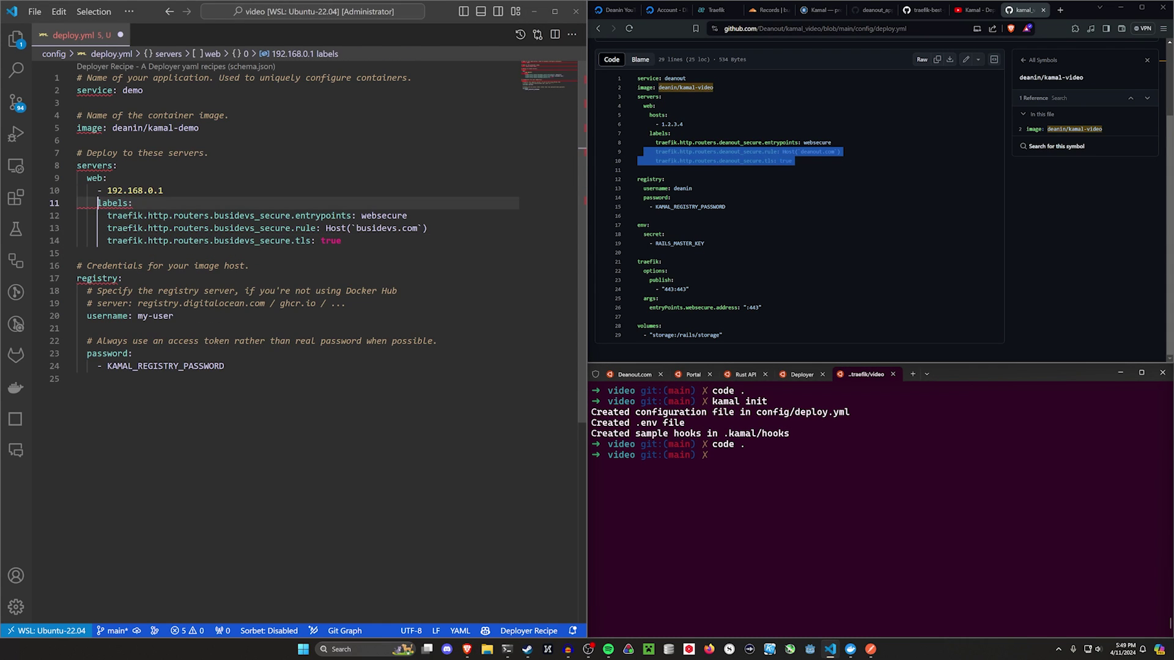
{"action": "key", "text": "shift+Down"}
{"action": "key", "text": "shift+Down"}
{"action": "key", "text": "shift+Down"}
{"action": "key", "text": "shift+Tab"}
{"action": "key", "text": "Escape"}
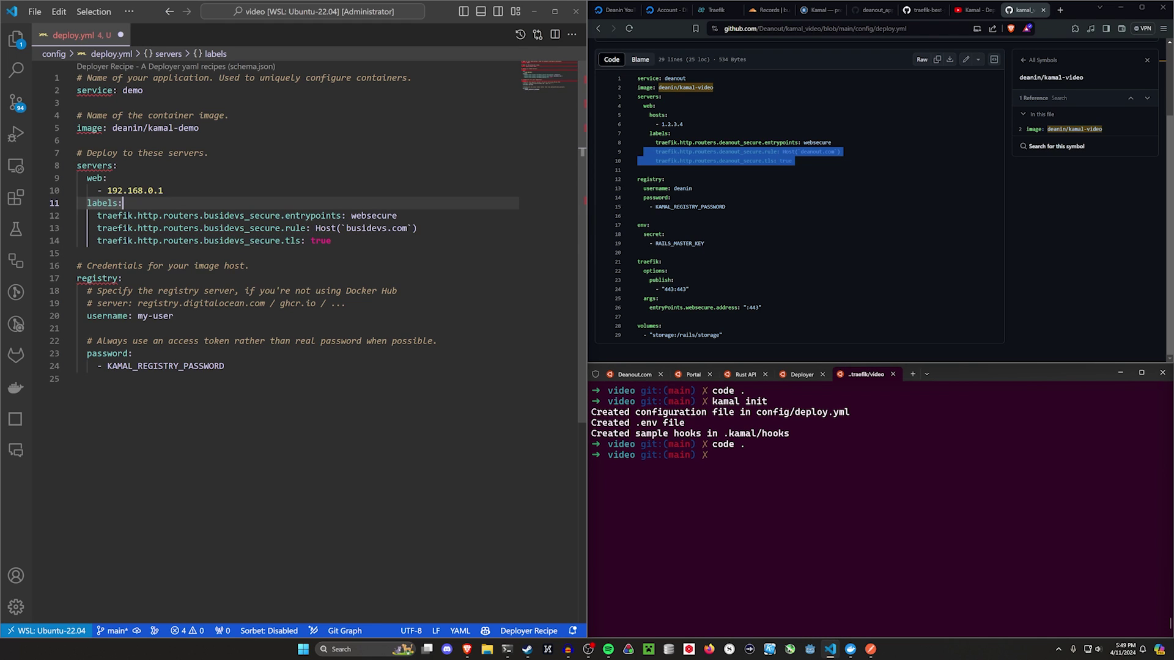
{"action": "scroll", "coordinate": [779, 183], "scroll_direction": "up", "scroll_amount": 2}
Check the busidevs_secure labels: websecure entrypoint, Host busidevs.com rule and TLS true
{"action": "left_click", "coordinate": [901, 215]}
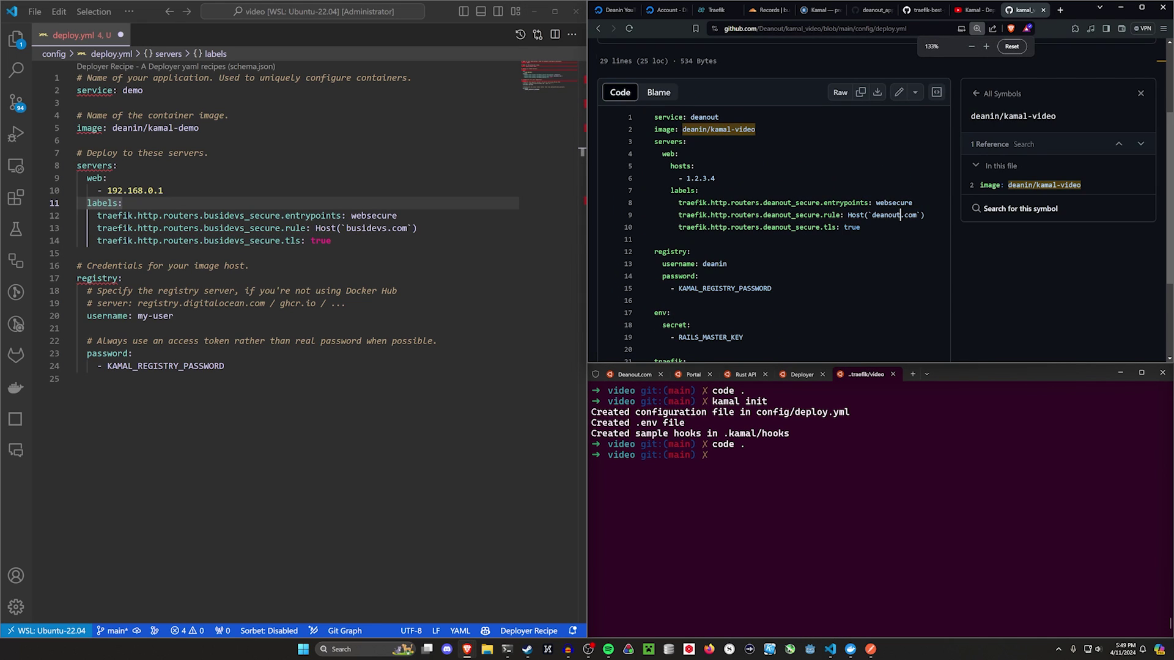
{"action": "left_click", "coordinate": [390, 227]}
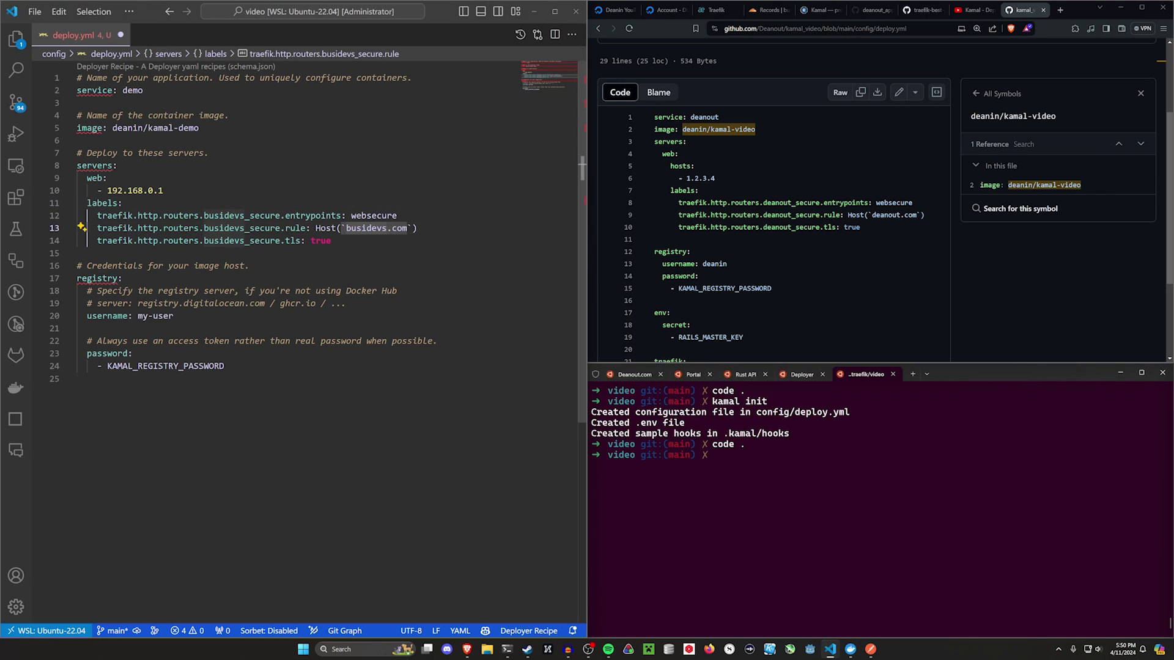
{"action": "left_click", "coordinate": [397, 216]}
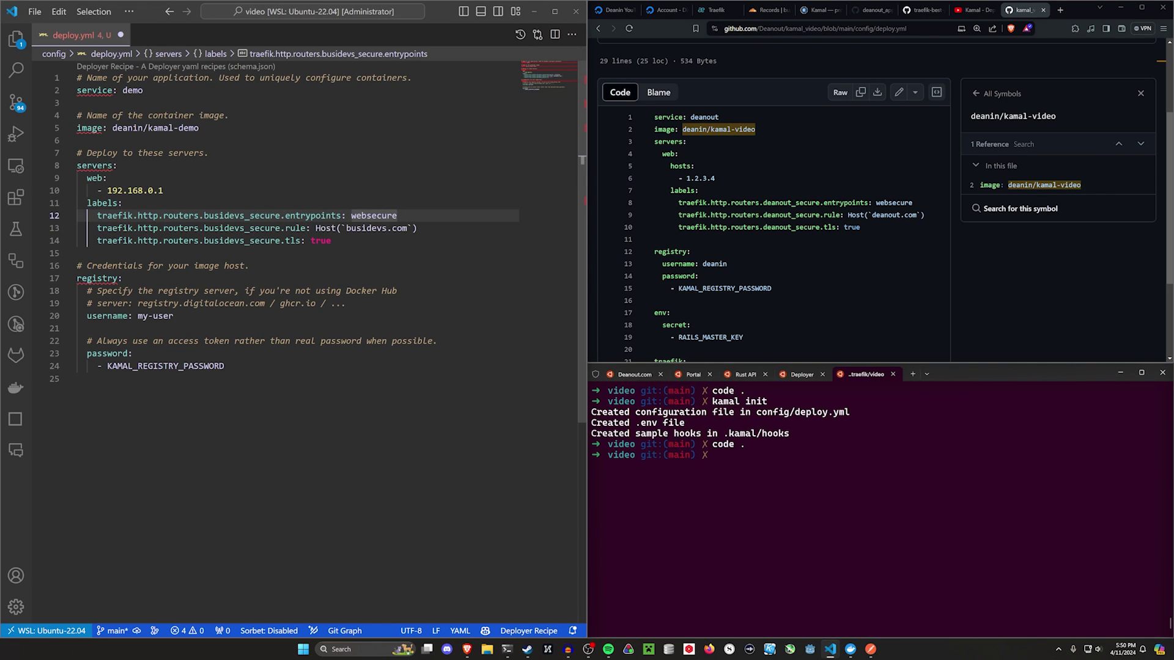
{"action": "key", "text": "Down"}
{"action": "key", "text": "Down"}
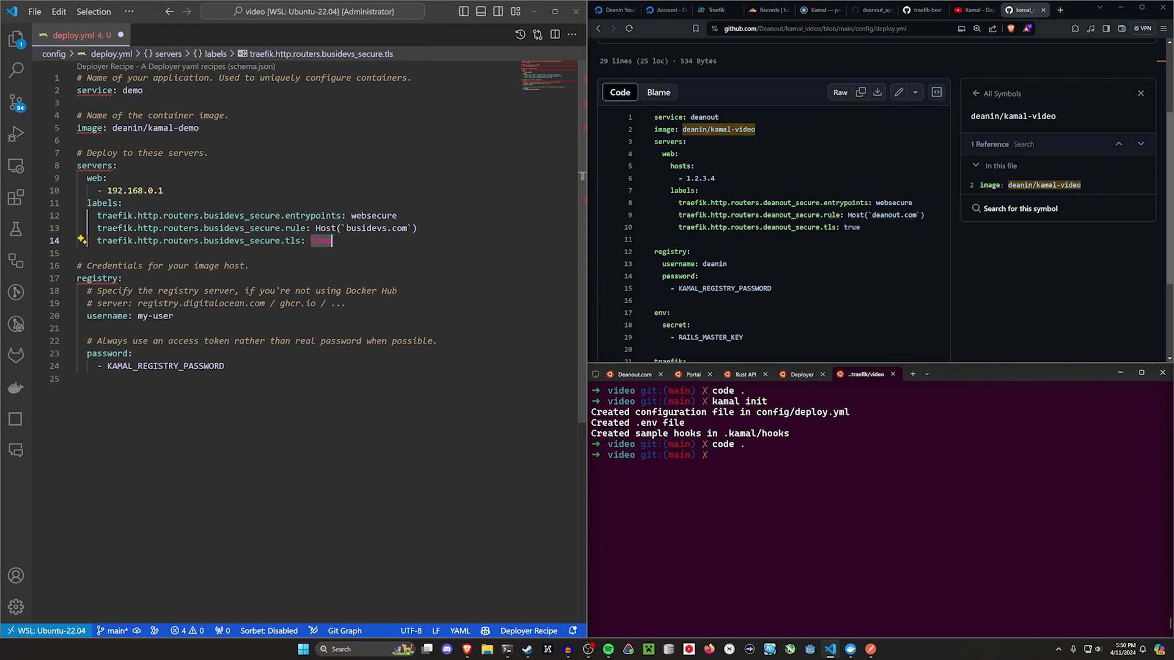
{"action": "key", "text": "Down"}
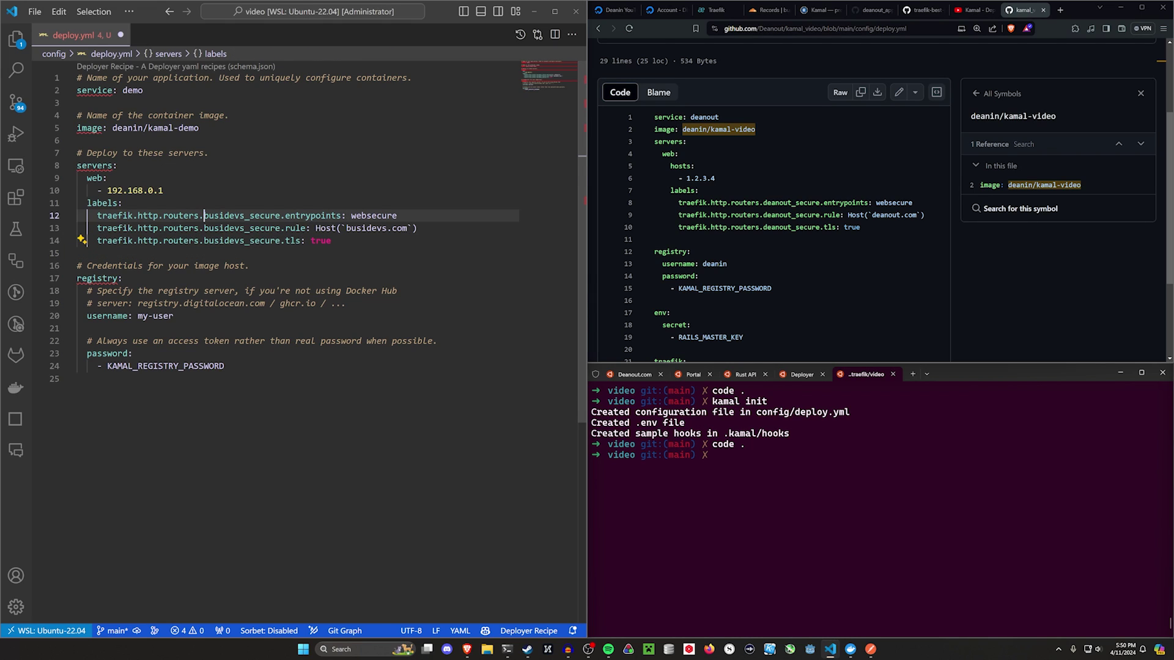
{"action": "left_click_drag", "start_coordinate": [204, 216], "coordinate": [240, 241]}
{"action": "left_click", "coordinate": [247, 215]}
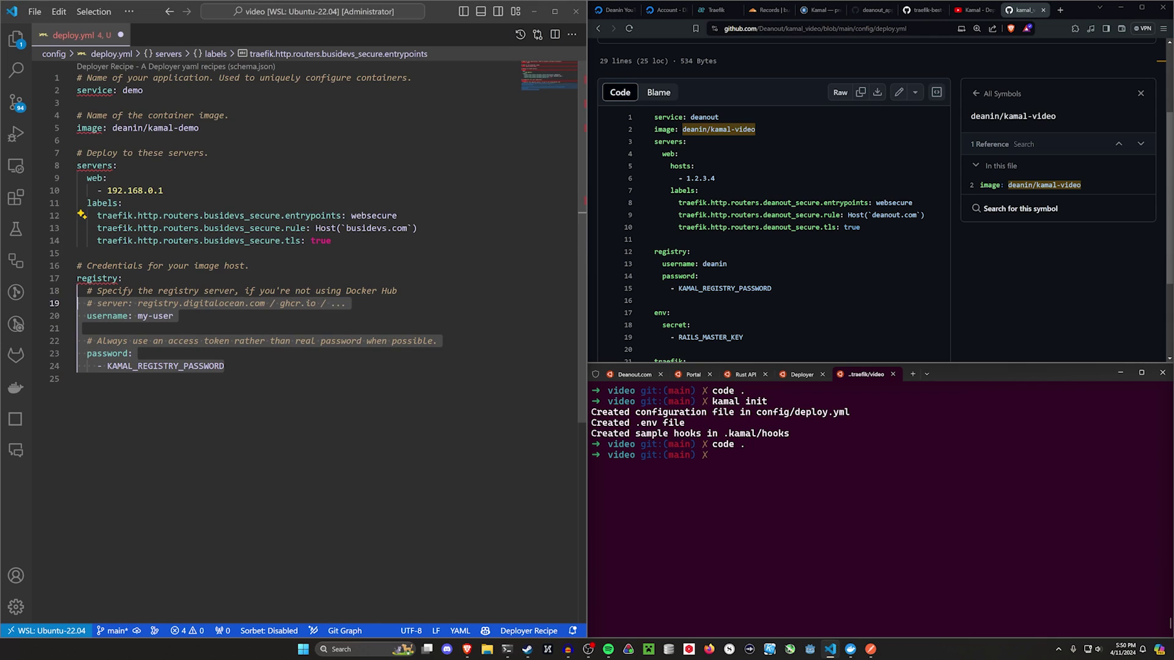
Remove the registry comment lines and set the registry username to deanin
{"action": "key", "text": "ctrl+shift+k"}
{"action": "type", "text": "deanin"}
{"action": "double_click", "coordinate": [109, 291]}
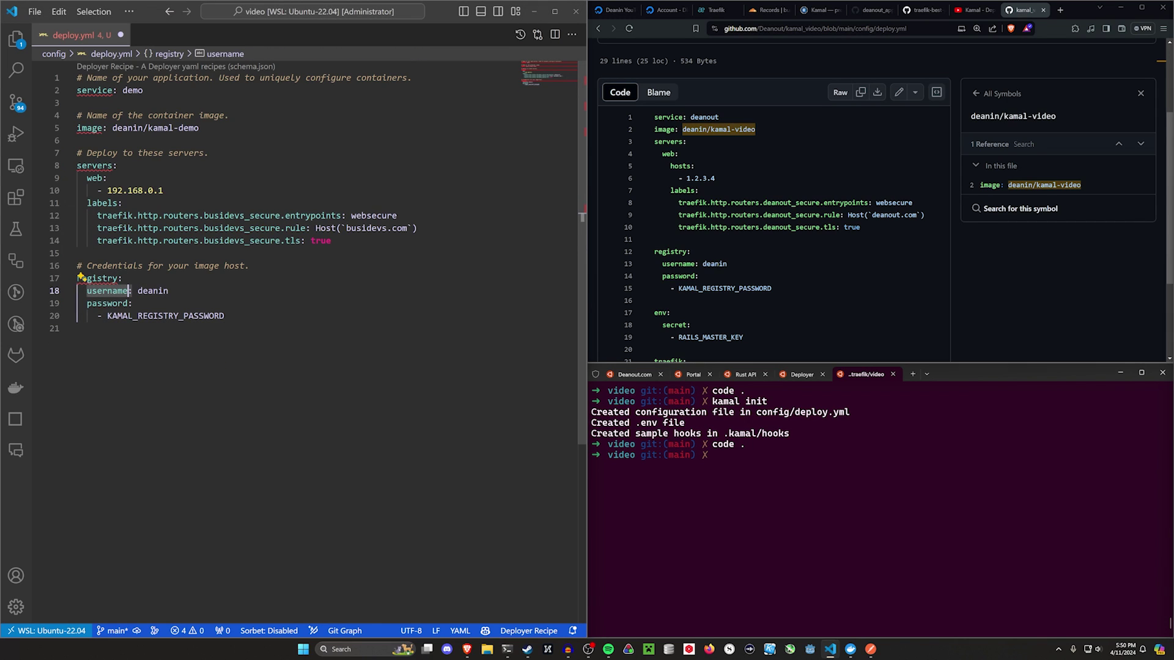
{"action": "double_click", "coordinate": [152, 291]}
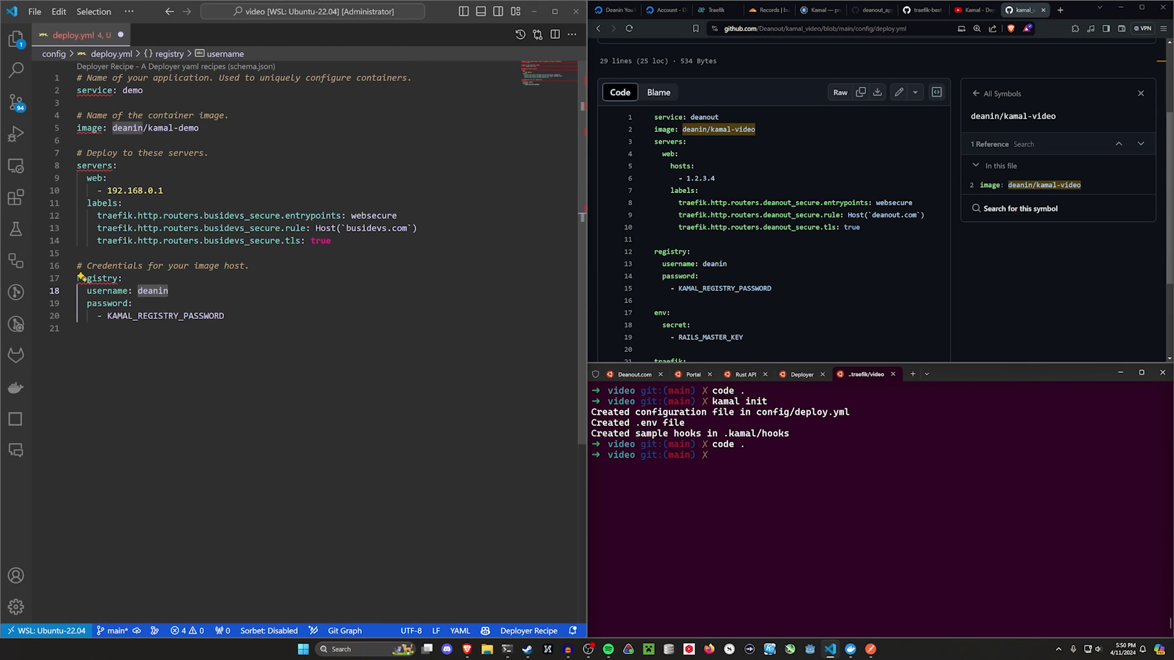
{"action": "double_click", "coordinate": [165, 315]}
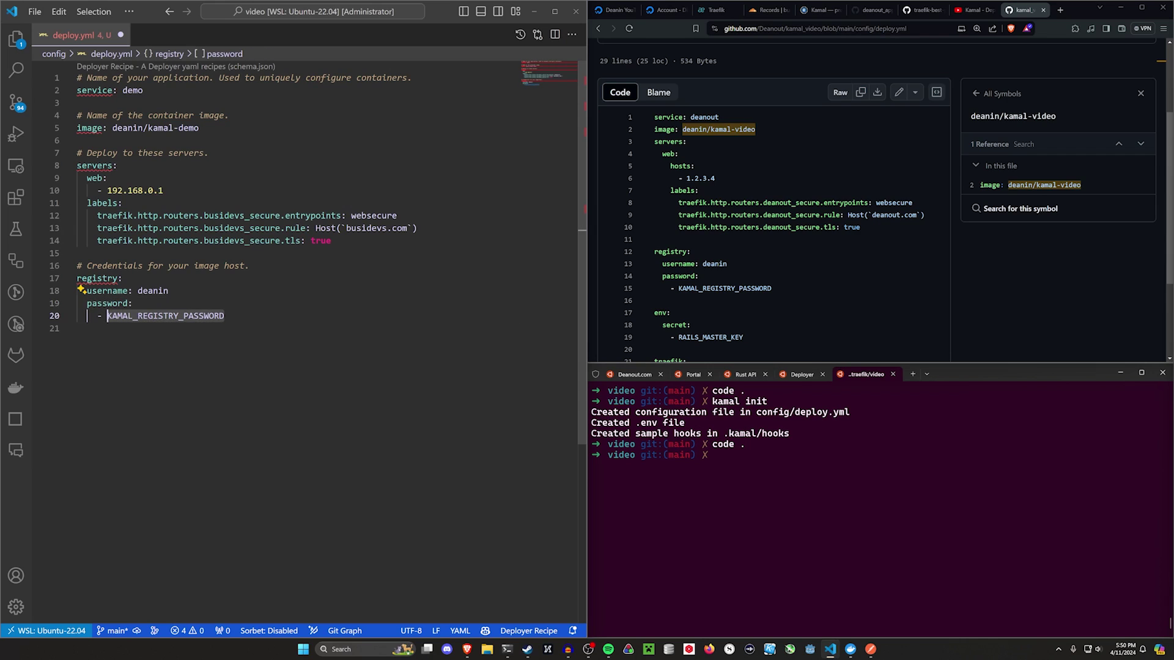
{"action": "key", "text": "Up"}
{"action": "key", "text": "Up"}
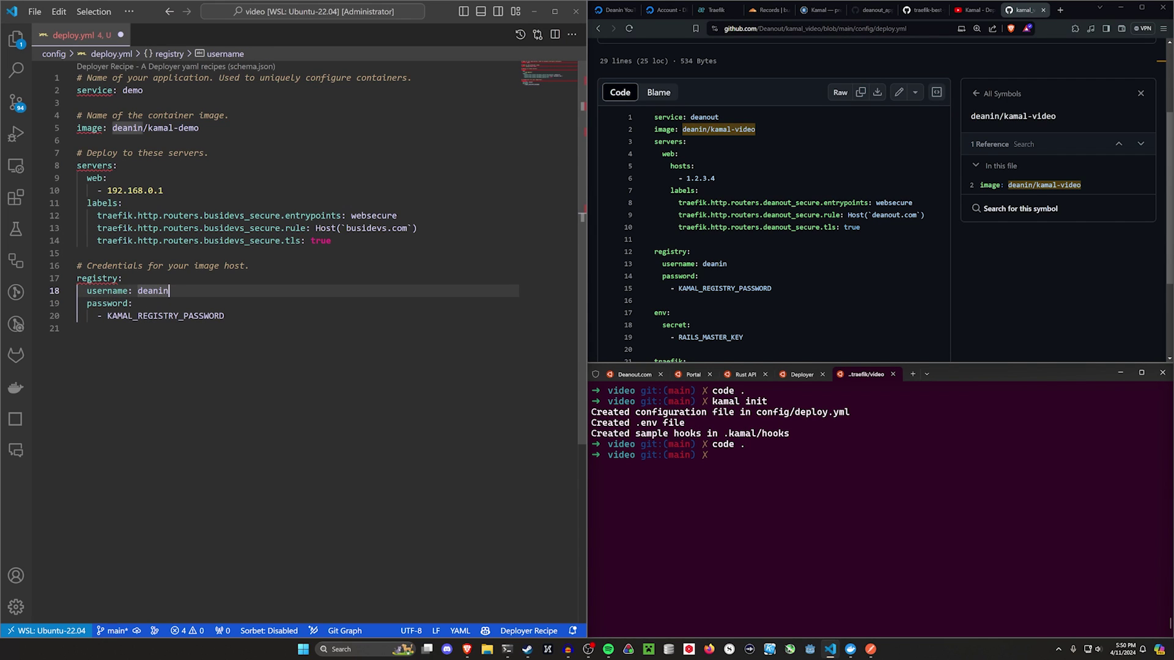
Check the stored secrets in .env, then return to deploy.yml
{"action": "key", "text": "ctrl+shift+e"}
{"action": "left_click", "coordinate": [76, 510]}
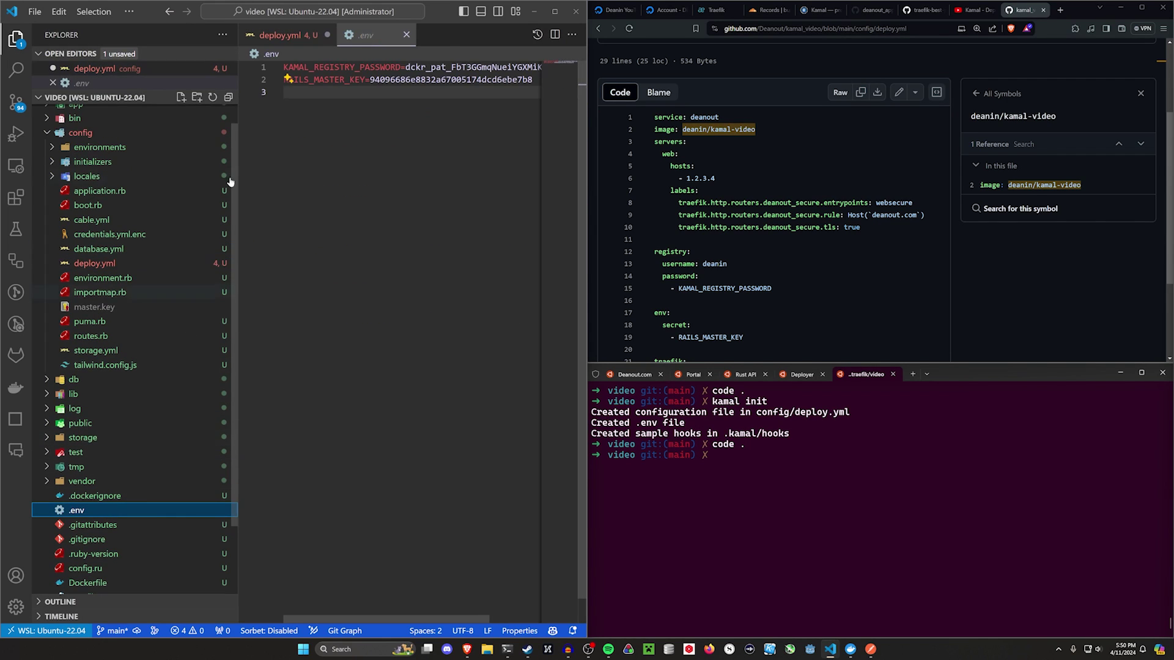
{"action": "left_click", "coordinate": [290, 36]}
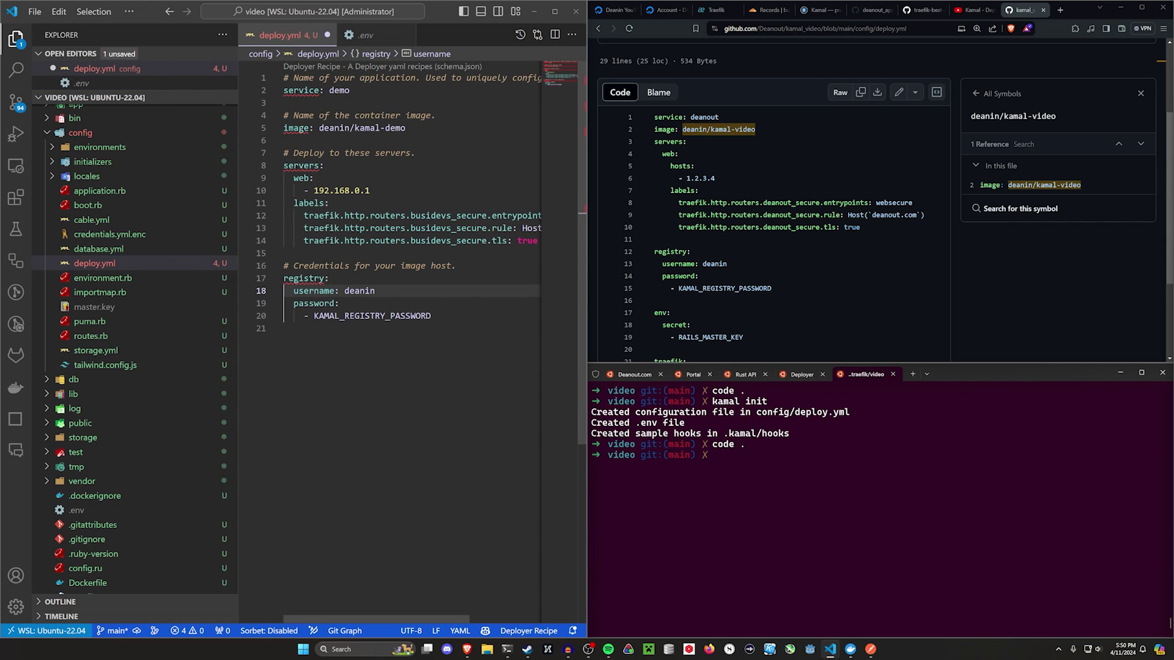
{"action": "key", "text": "Down"}
{"action": "key", "text": "Down"}
{"action": "key", "text": "Down"}
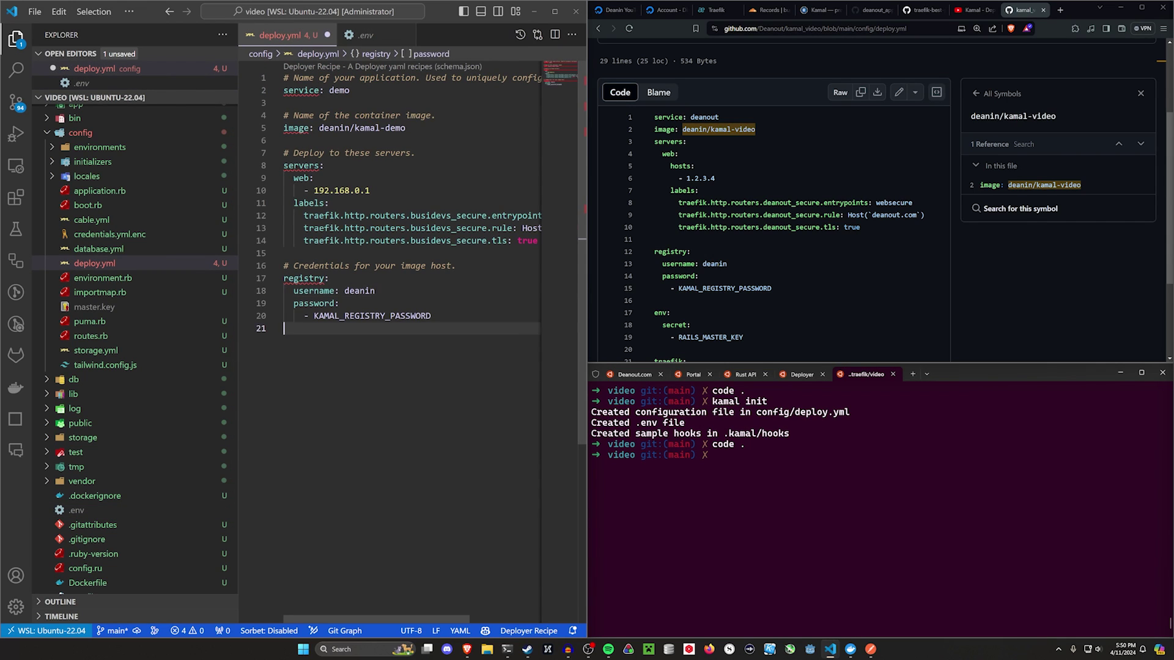
Add an env secret block with RAILS_MASTER_KEY after the registry password, verifying it against .env
{"action": "key", "text": "ctrl+b"}
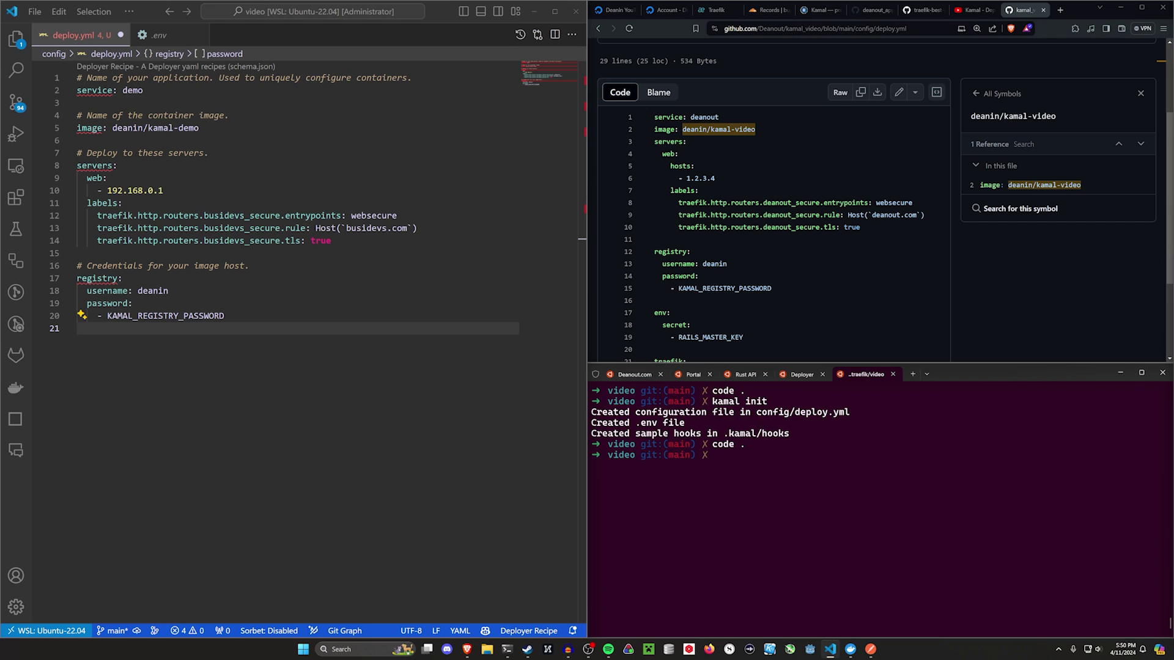
{"action": "key", "text": "ctrl+v"}
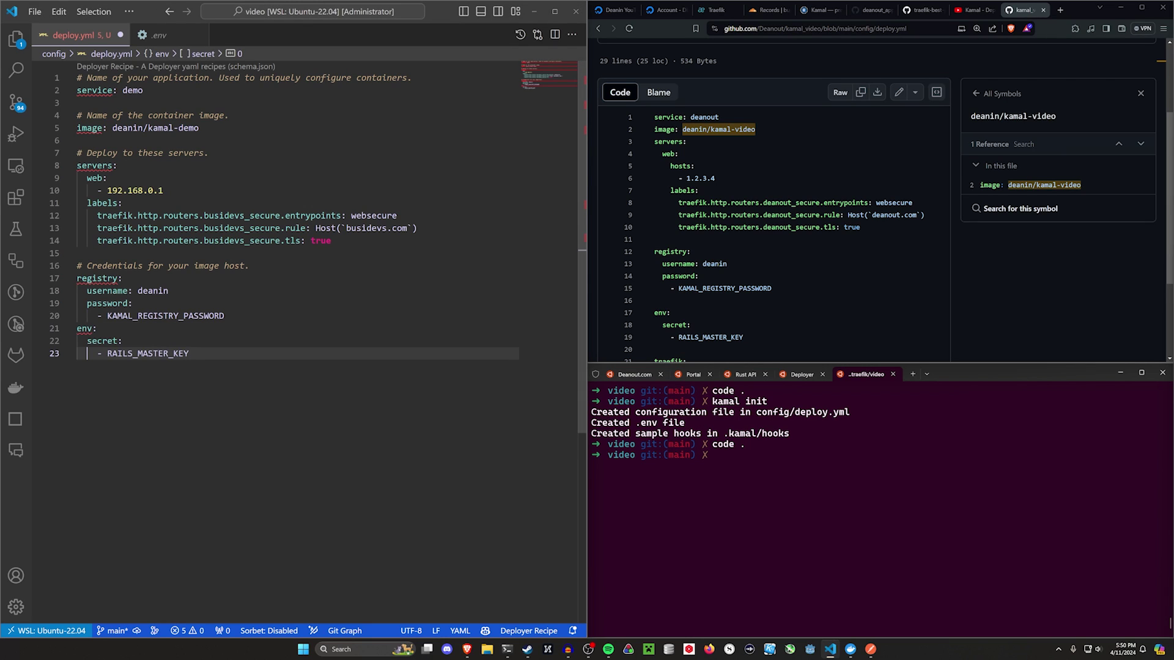
{"action": "double_click", "coordinate": [104, 341]}
{"action": "double_click", "coordinate": [147, 308]}
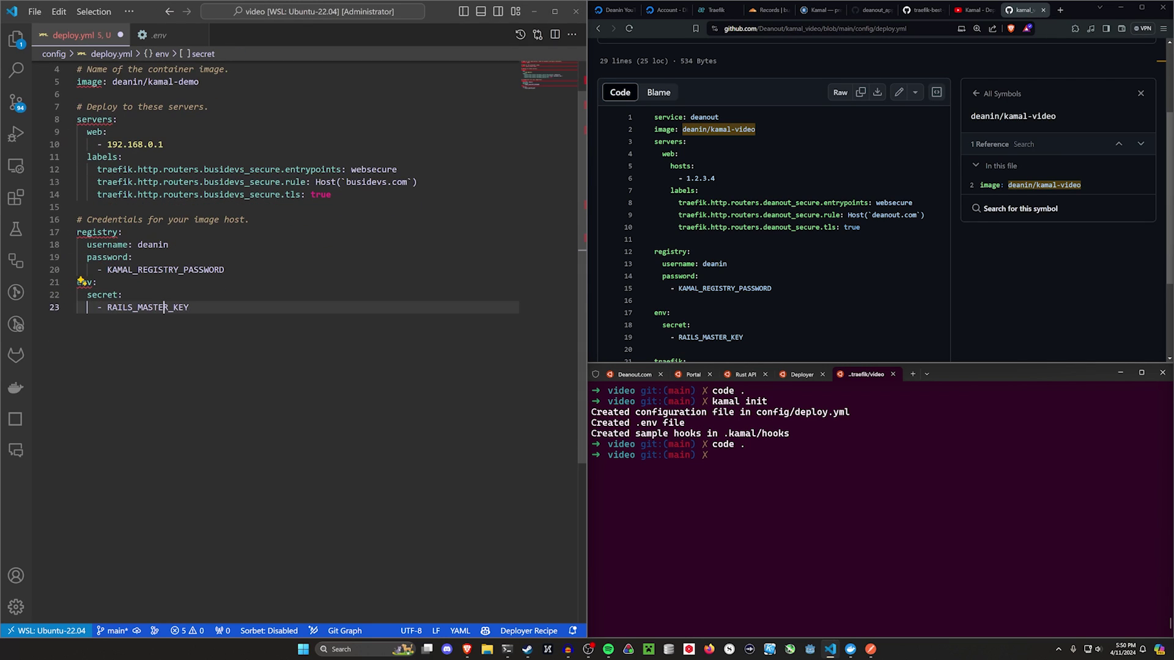
{"action": "left_click", "coordinate": [160, 36]}
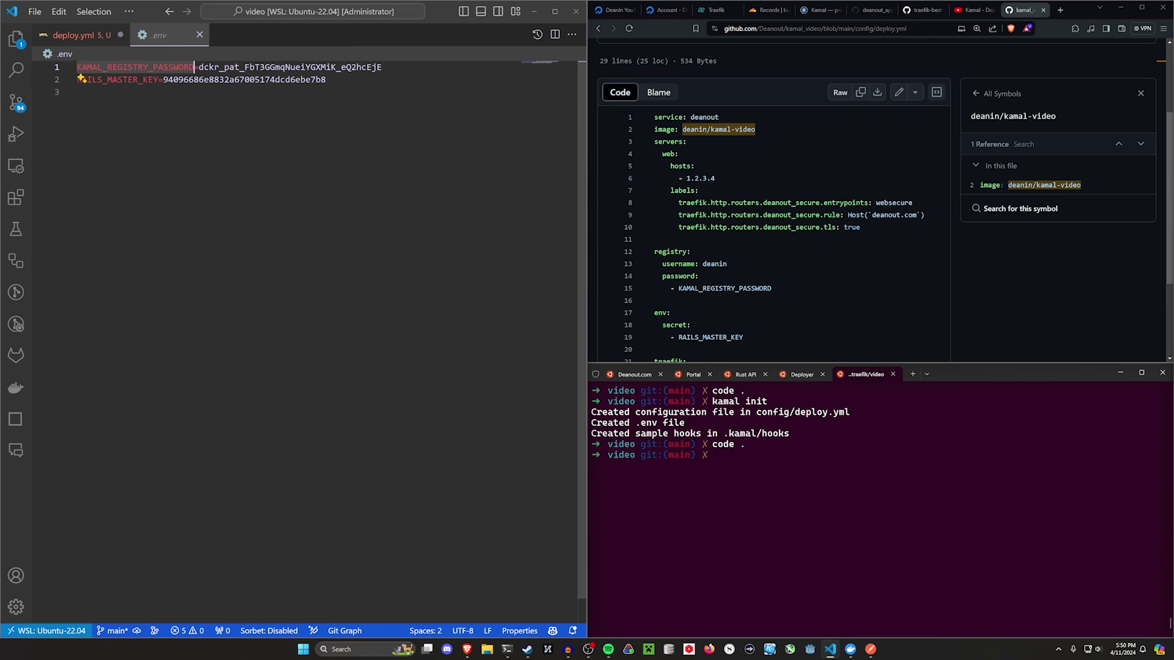
{"action": "left_click", "coordinate": [79, 36]}
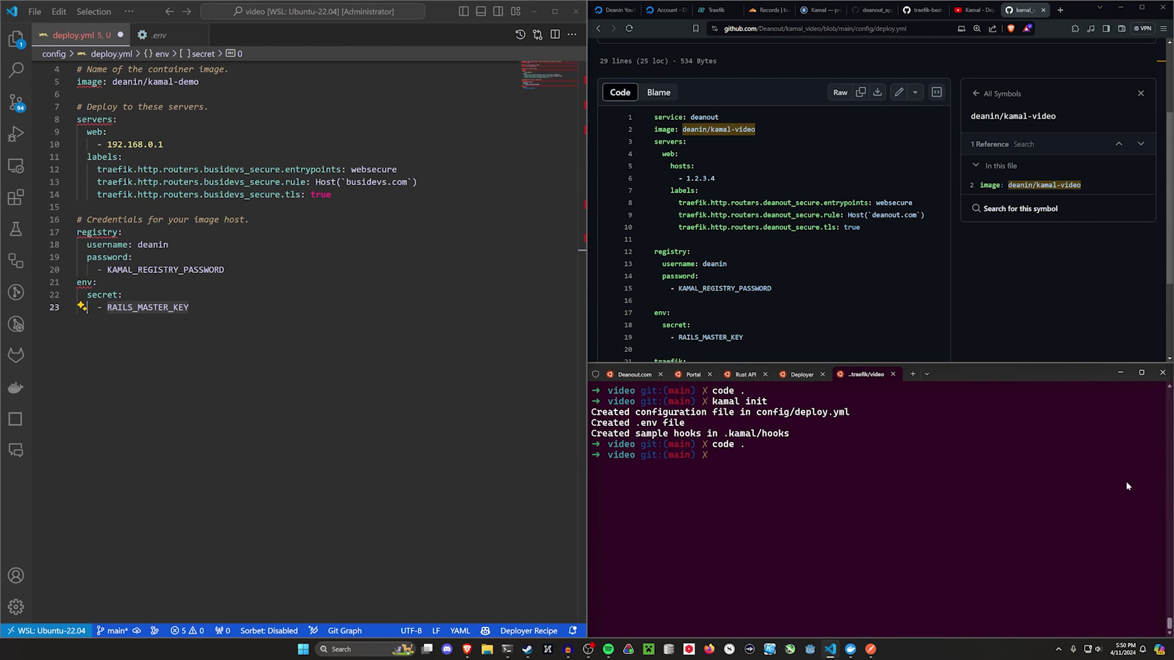
Paste a volumes entry 'storage:/rails/storage' below the env block in deploy.yml
{"action": "left_click", "coordinate": [192, 307]}
{"action": "key", "text": "End"}
{"action": "key", "text": "Return"}
{"action": "key", "text": "Return"}
{"action": "key", "text": "Return"}
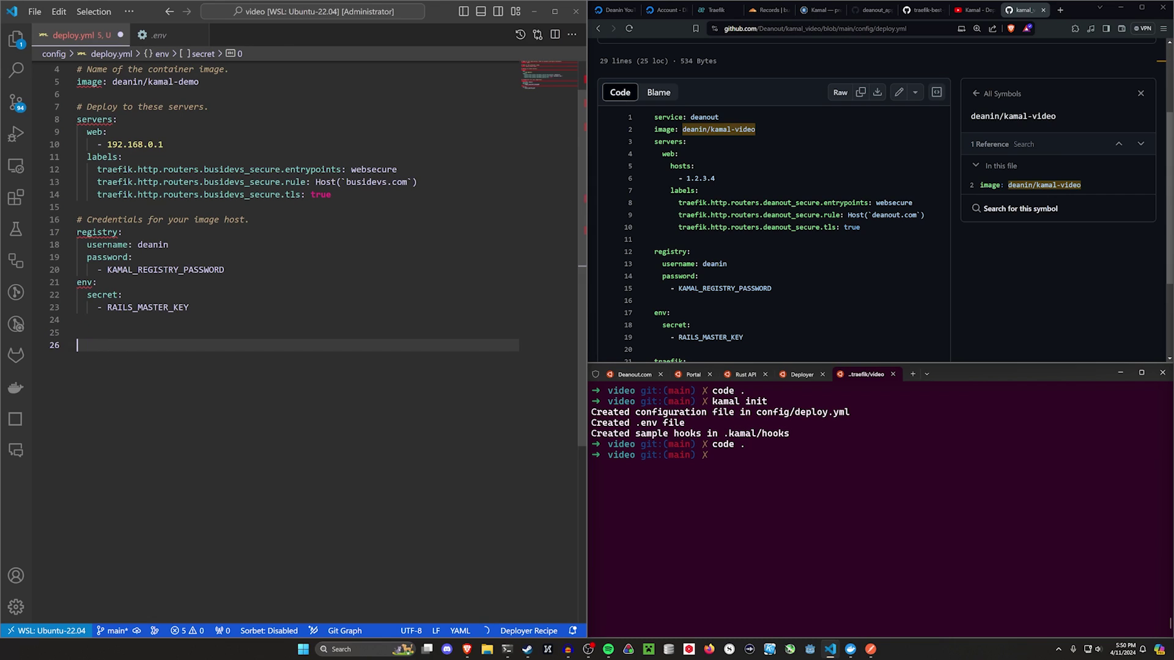
{"action": "type", "text": "volumes:   - \"storage:/rails/storage\""}
{"action": "scroll", "coordinate": [771, 229], "scroll_direction": "down", "scroll_amount": 5}
{"action": "key", "text": "ctrl+a"}
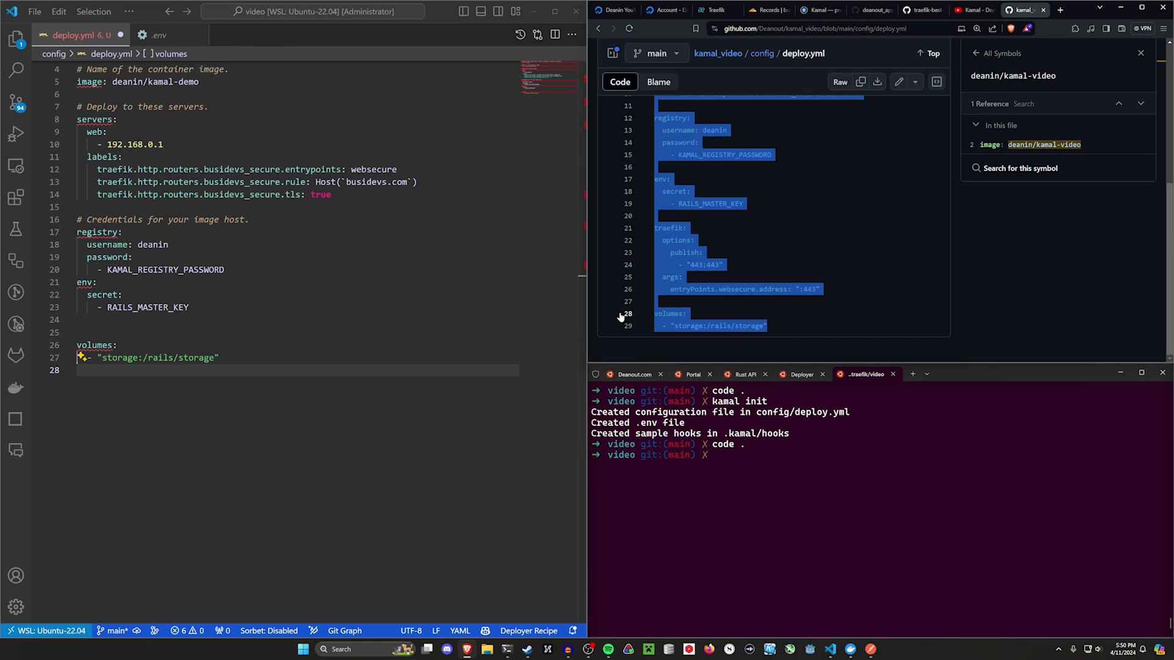
{"action": "double_click", "coordinate": [119, 358]}
Expand the storage folder in Explorer to confirm it exists, and add a line after volumes
{"action": "key", "text": "ctrl+b"}
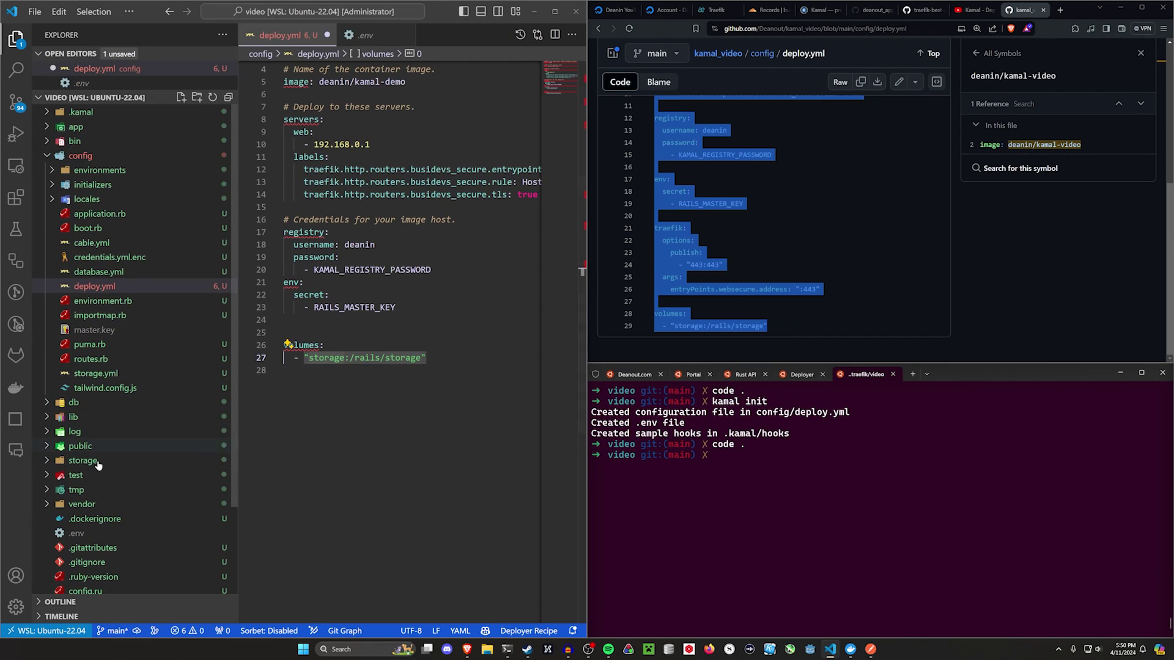
{"action": "left_click", "coordinate": [82, 461]}
{"action": "left_click", "coordinate": [431, 357]}
{"action": "key", "text": "Return"}
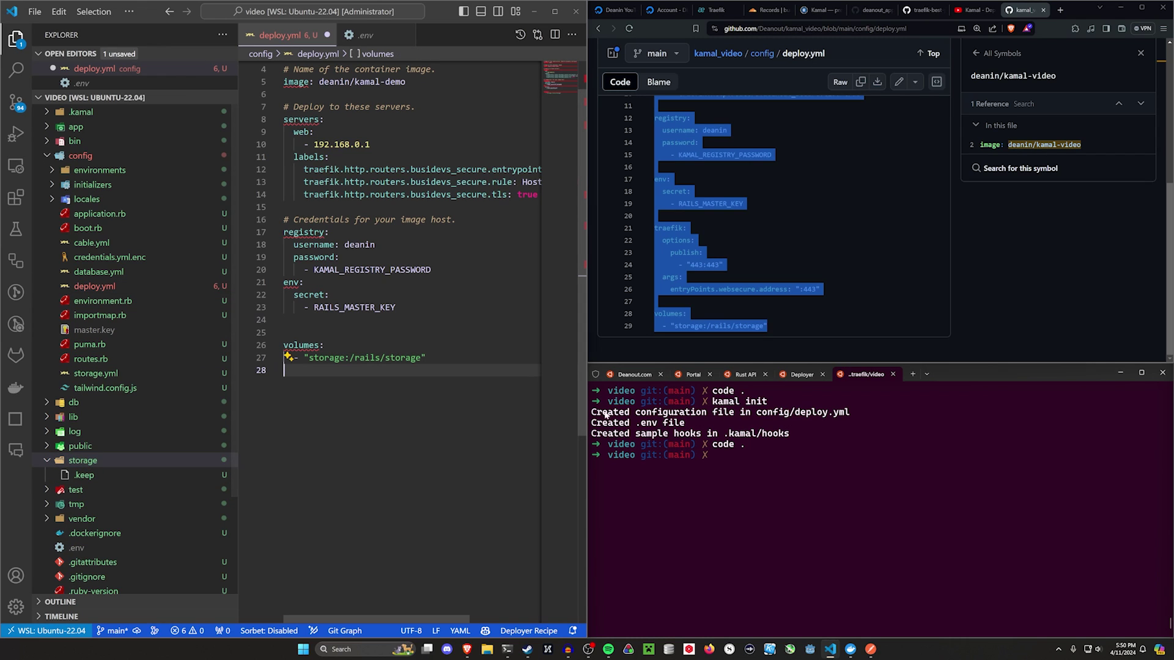
{"action": "key", "text": "Up"}
{"action": "key", "text": "Up"}
Run 'rails g scaffold post title body:text' followed by 'rails db:migrate' in the terminal
{"action": "left_click", "coordinate": [924, 497]}
{"action": "type", "text": "r"}
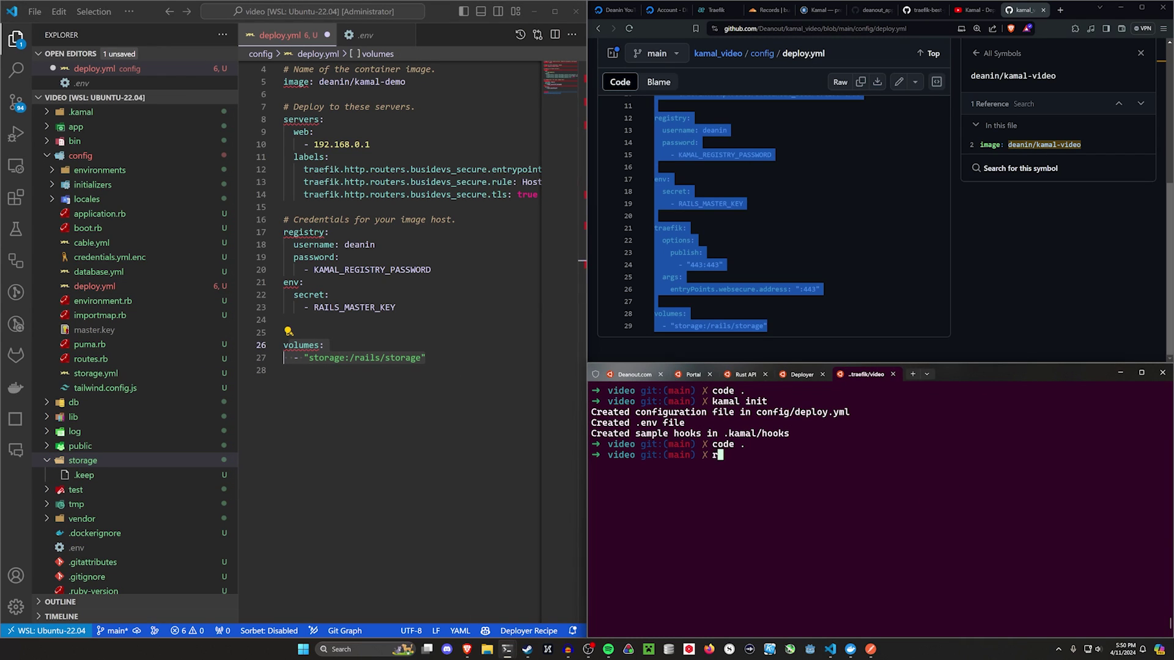
{"action": "type", "text": "ails g "}
{"action": "type", "text": "scaffold post title body:text"}
{"action": "key", "text": "Return"}
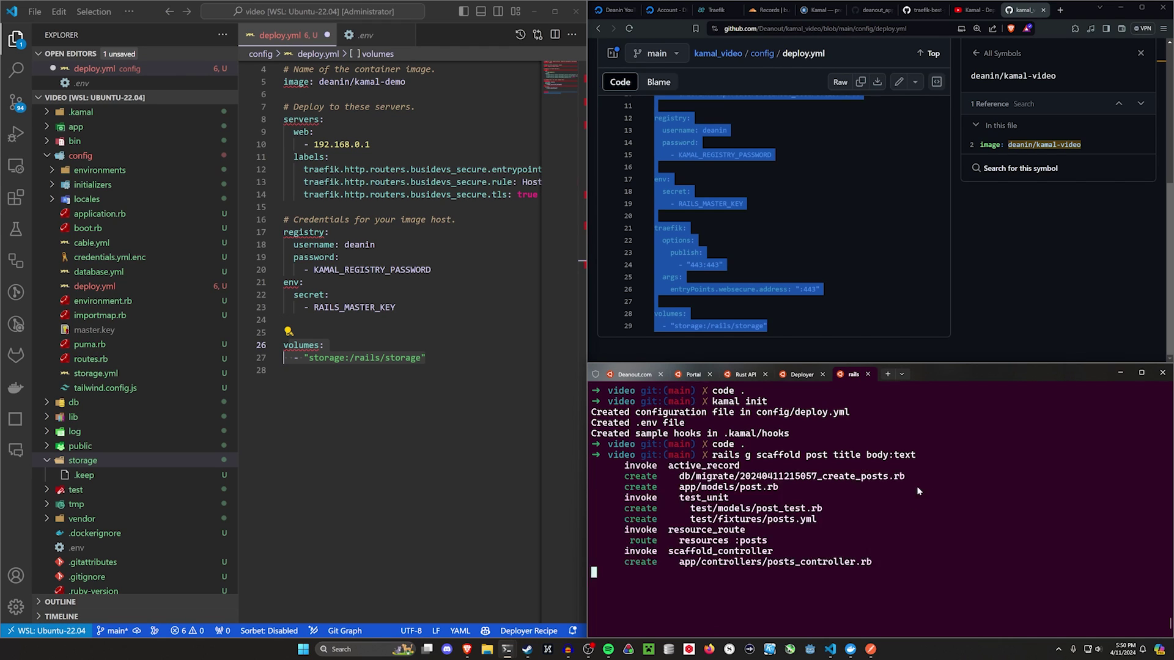
{"action": "type", "text": "rails db"}
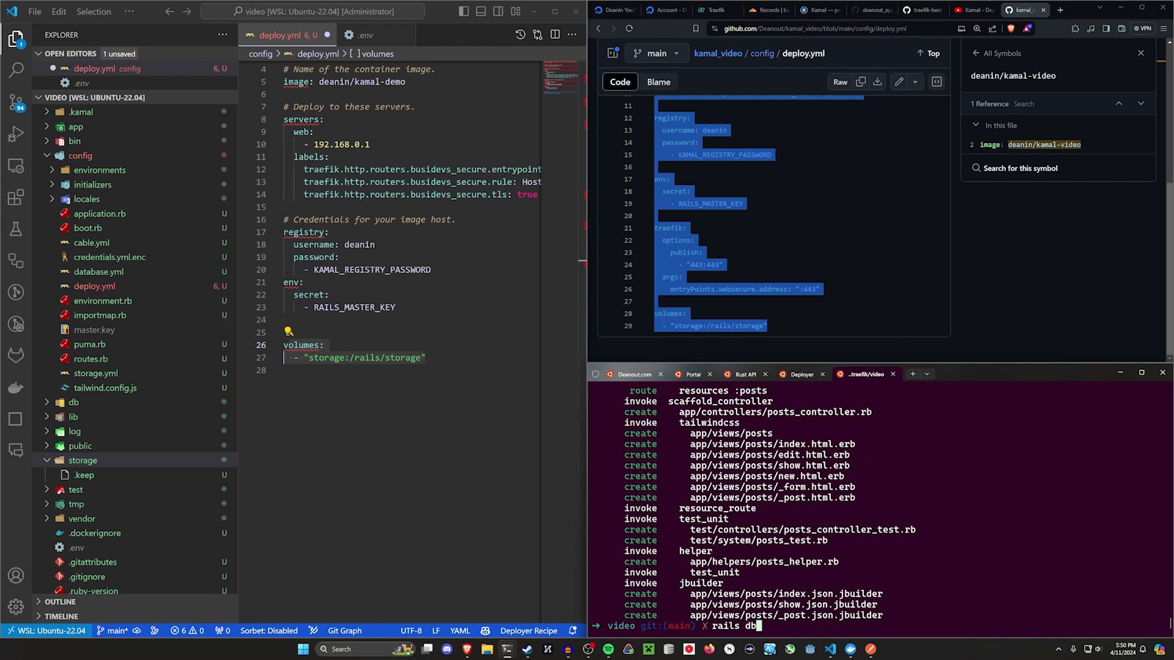
{"action": "type", "text": ":migrate"}
{"action": "key", "text": "Return"}
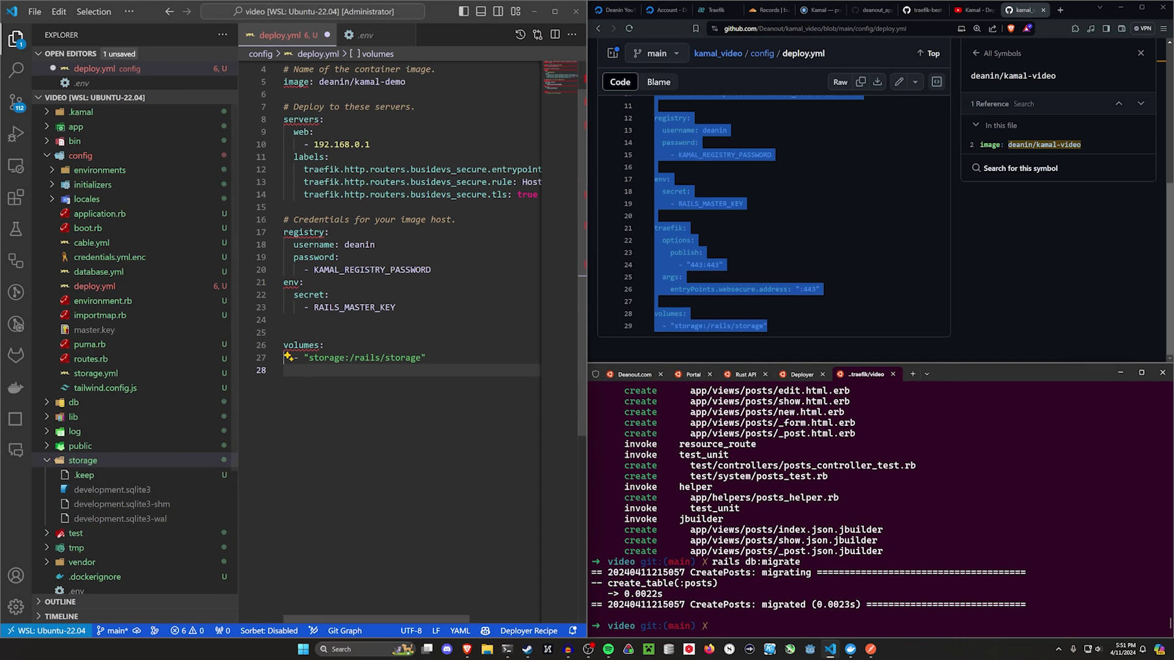
Review the volumes storage entry and collapse the storage folder in Explorer
{"action": "double_click", "coordinate": [303, 346]}
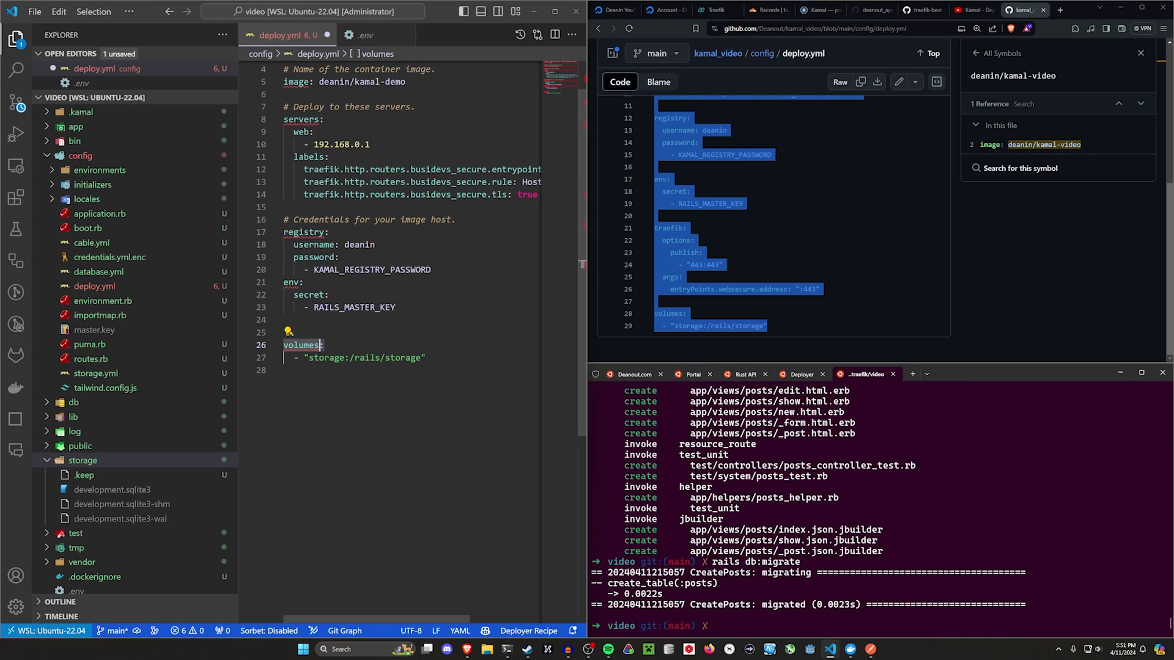
{"action": "left_click_drag", "start_coordinate": [306, 358], "coordinate": [341, 357]}
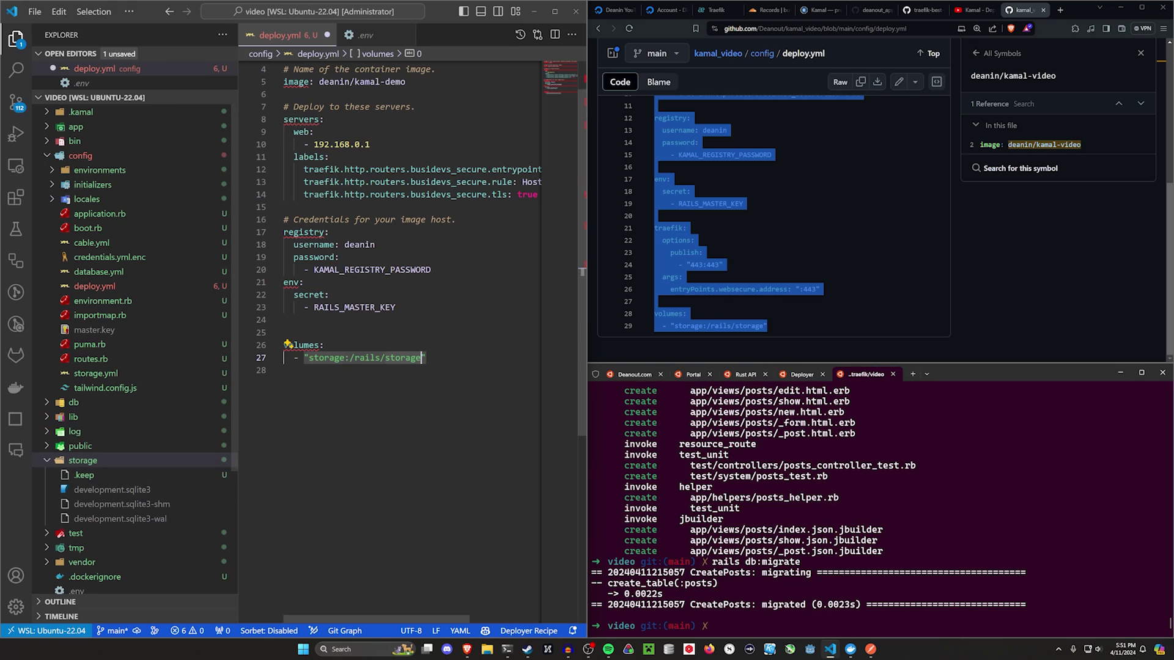
{"action": "key", "text": "Down"}
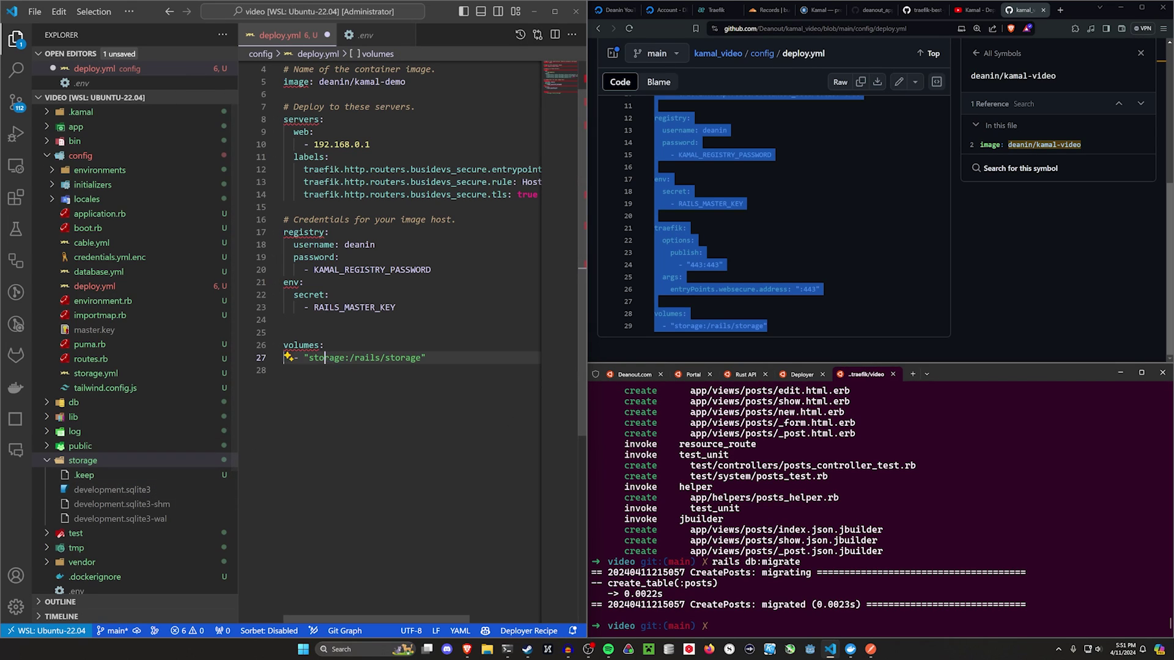
{"action": "left_click", "coordinate": [83, 461]}
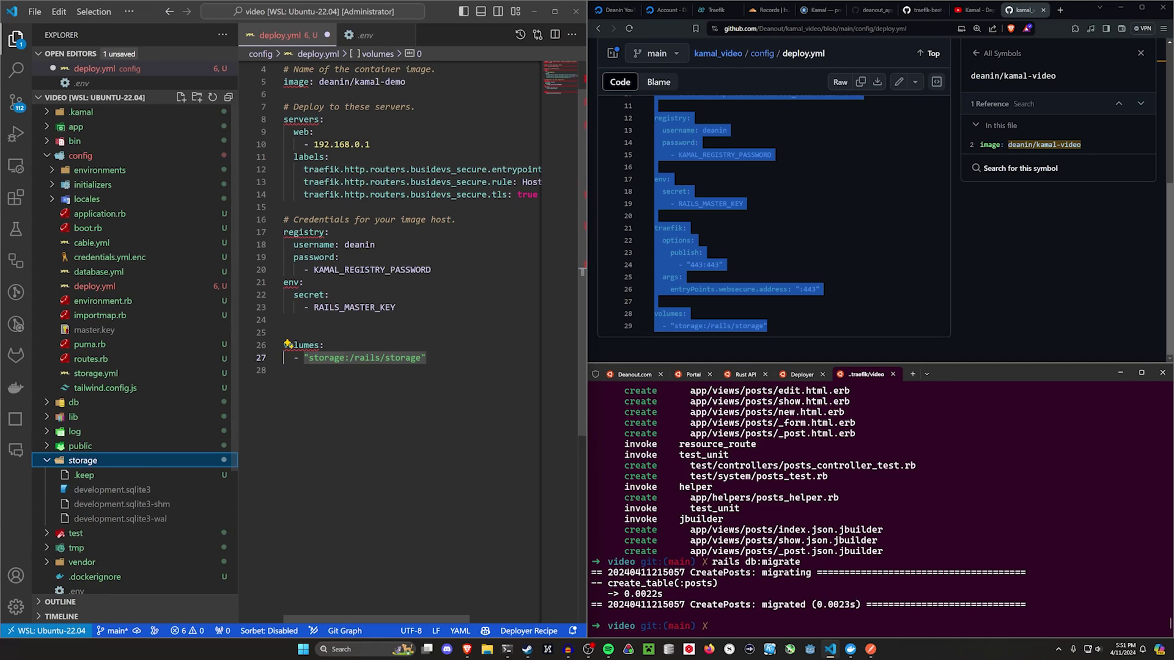
{"action": "left_click", "coordinate": [70, 464]}
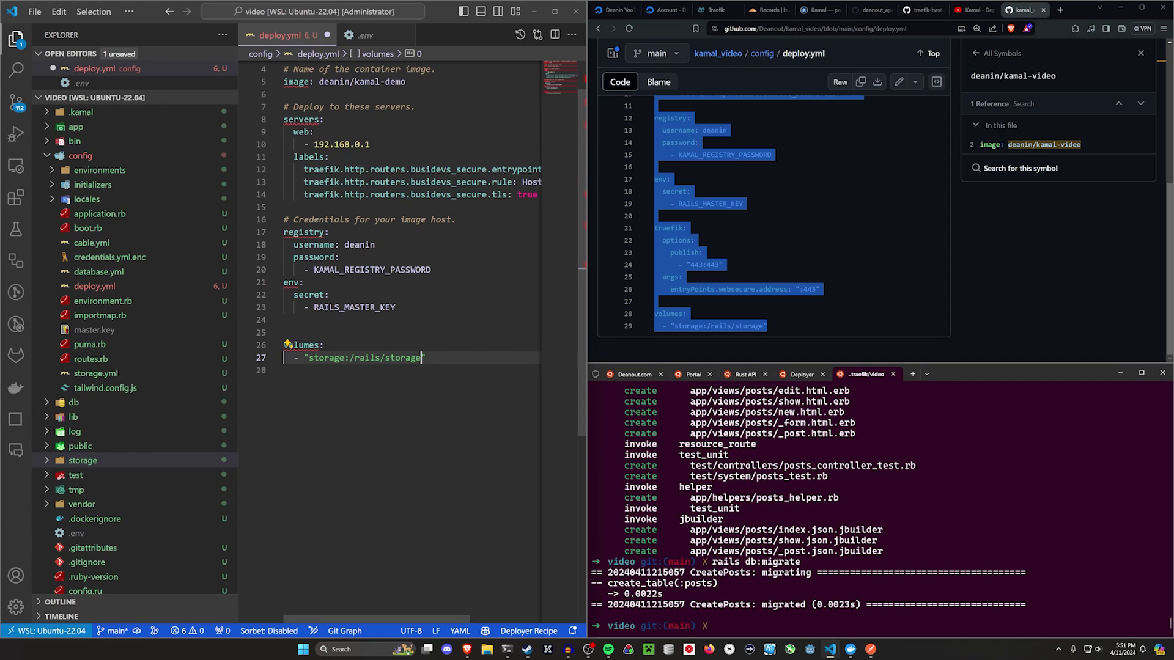
{"action": "left_click_drag", "start_coordinate": [425, 358], "coordinate": [283, 345]}
{"action": "left_click", "coordinate": [413, 371]}
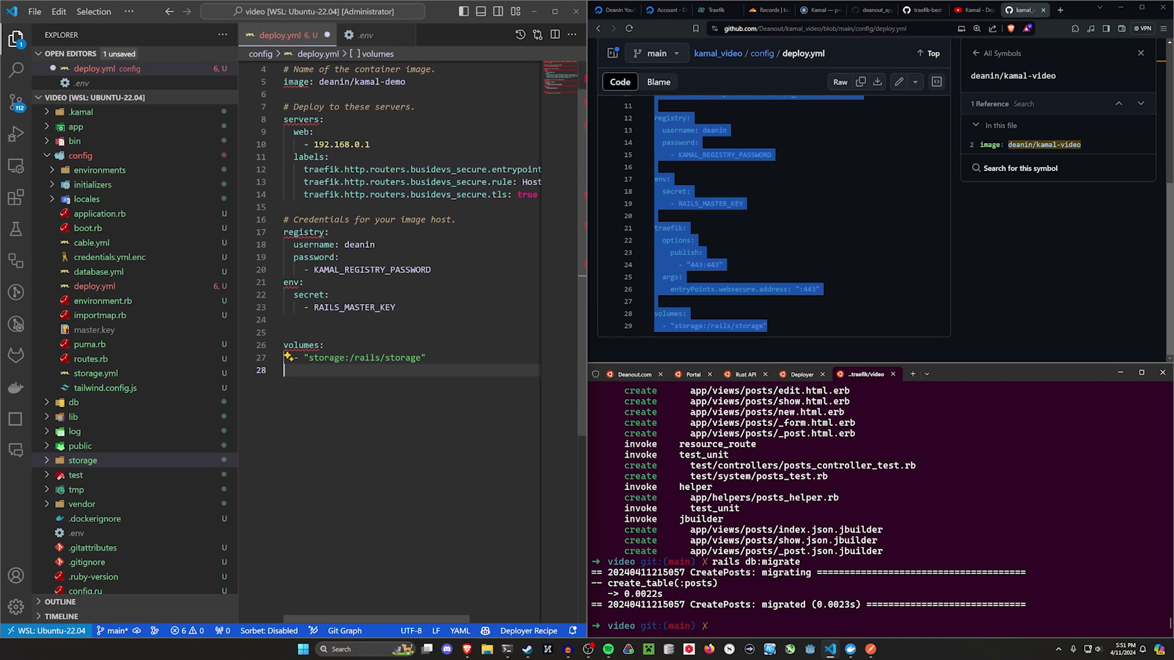
{"action": "left_click", "coordinate": [386, 357]}
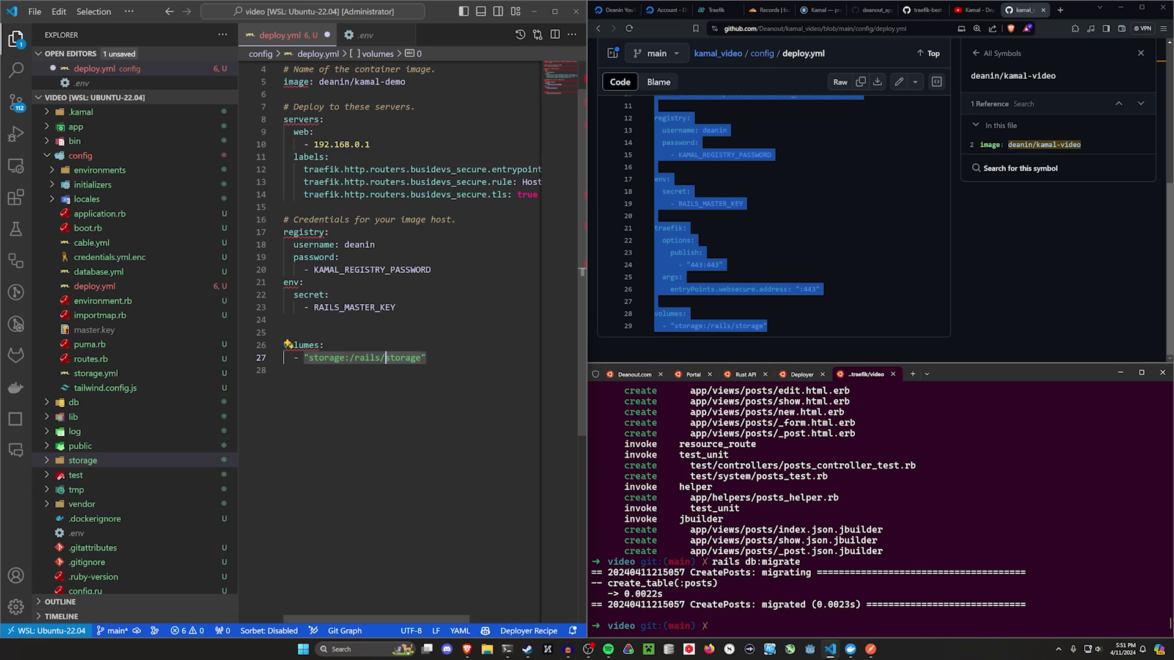
{"action": "key", "text": "shift+End"}
{"action": "key", "text": "shift+Home"}
Delete the two blank lines above 'volumes:' and leave one empty line after the block
{"action": "left_click", "coordinate": [323, 345]}
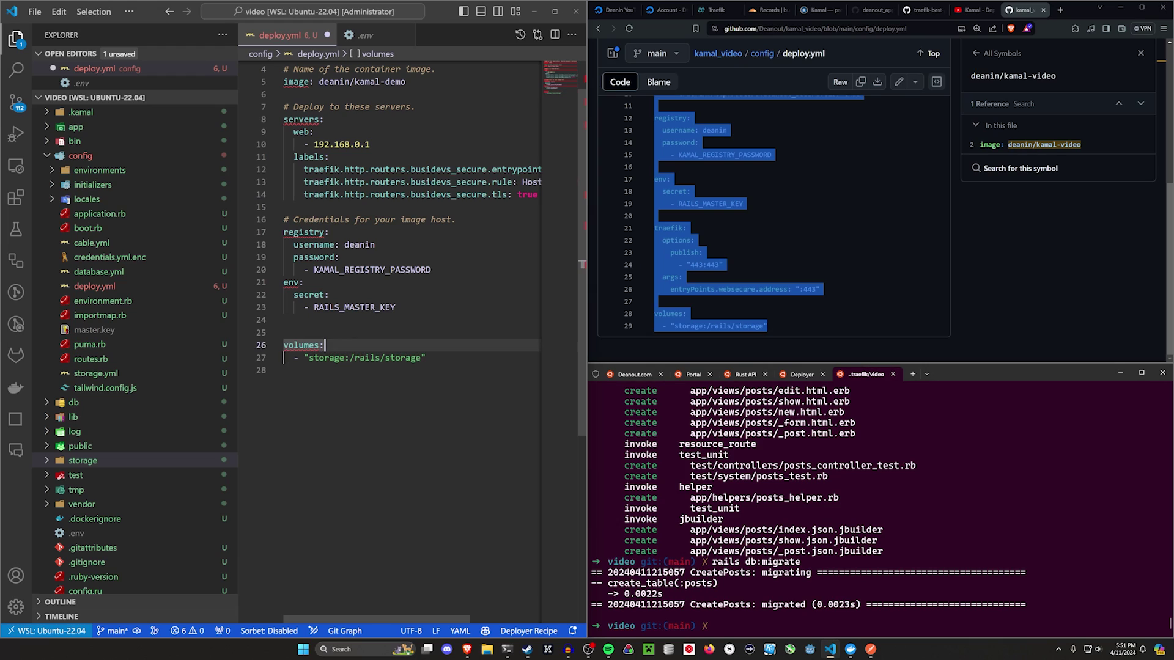
{"action": "key", "text": "Up"}
{"action": "key", "text": "BackSpace"}
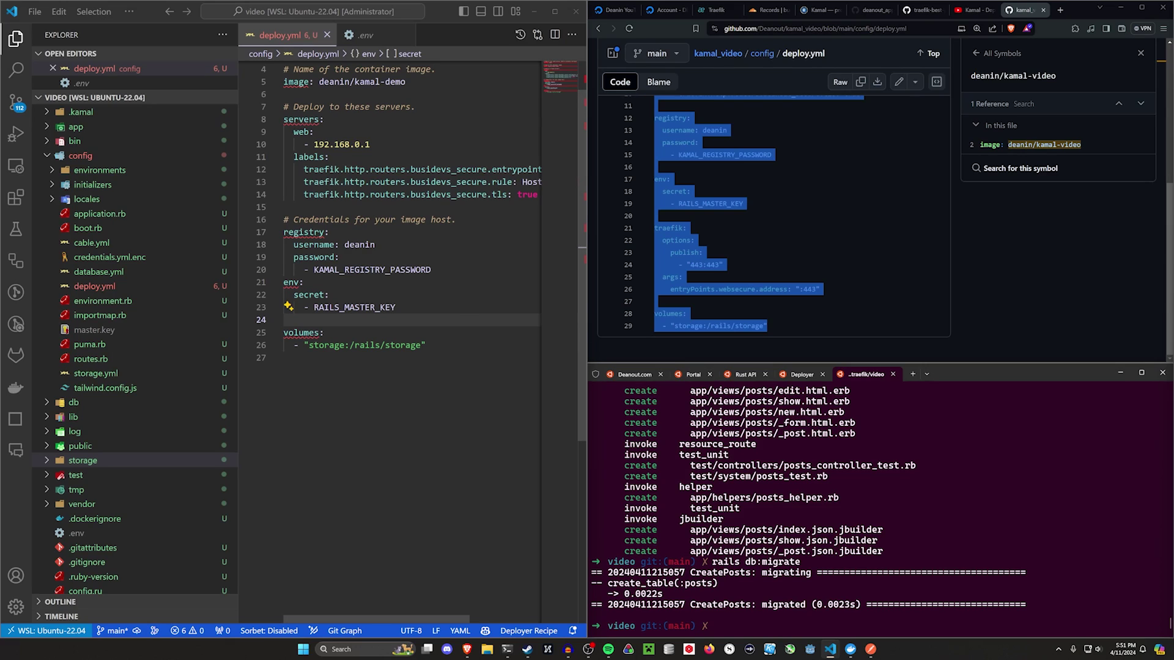
{"action": "key", "text": "BackSpace"}
{"action": "key", "text": "Down"}
{"action": "key", "text": "Down"}
{"action": "key", "text": "End"}
{"action": "key", "text": "Return"}
{"action": "key", "text": "Return"}
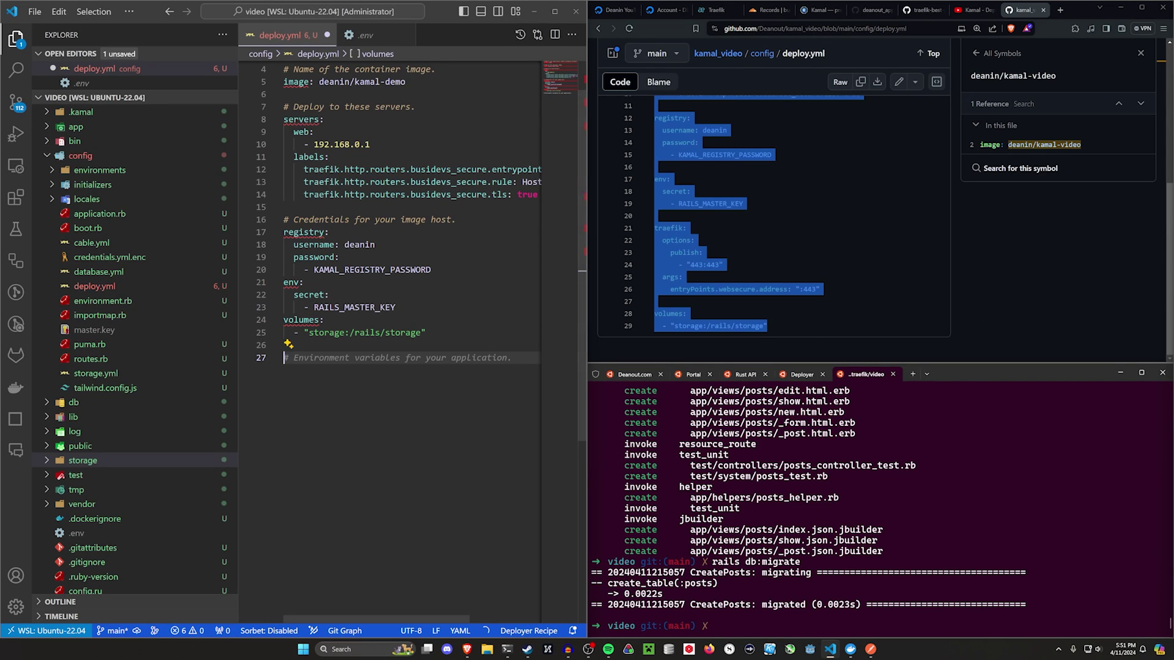
{"action": "key", "text": "Escape"}
{"action": "left_click", "coordinate": [724, 264]}
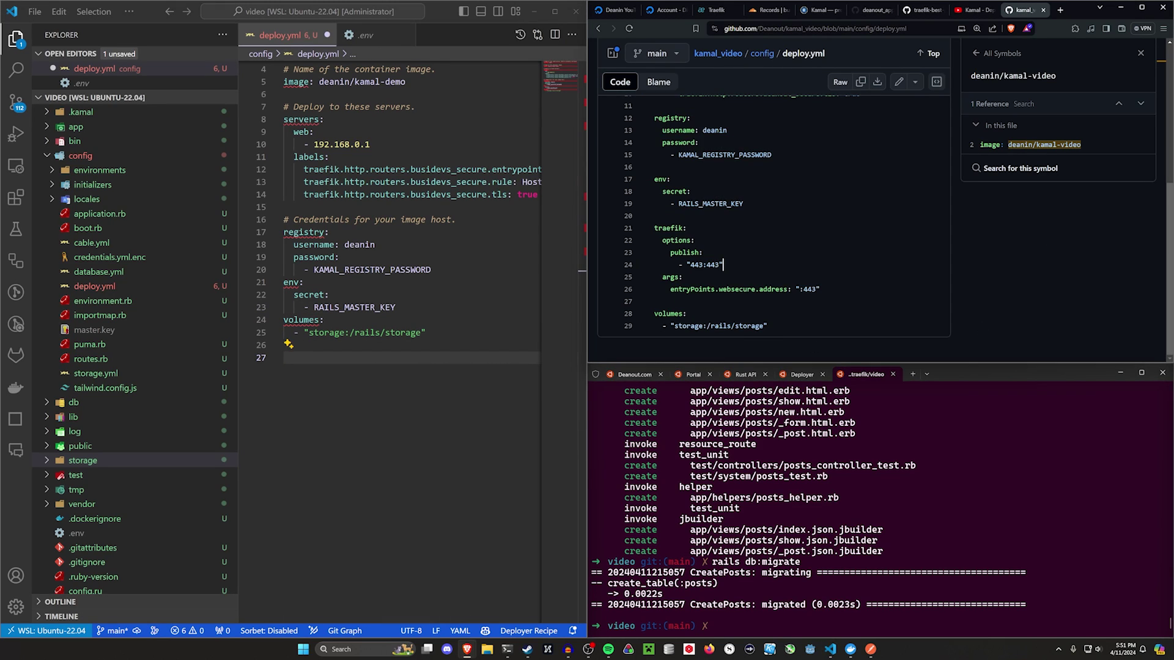
Paste the reference traefik block, with 443:443 published, below volumes in deploy.yml
{"action": "left_click_drag", "start_coordinate": [820, 289], "coordinate": [653, 228]}
{"action": "key", "text": "ctrl+c"}
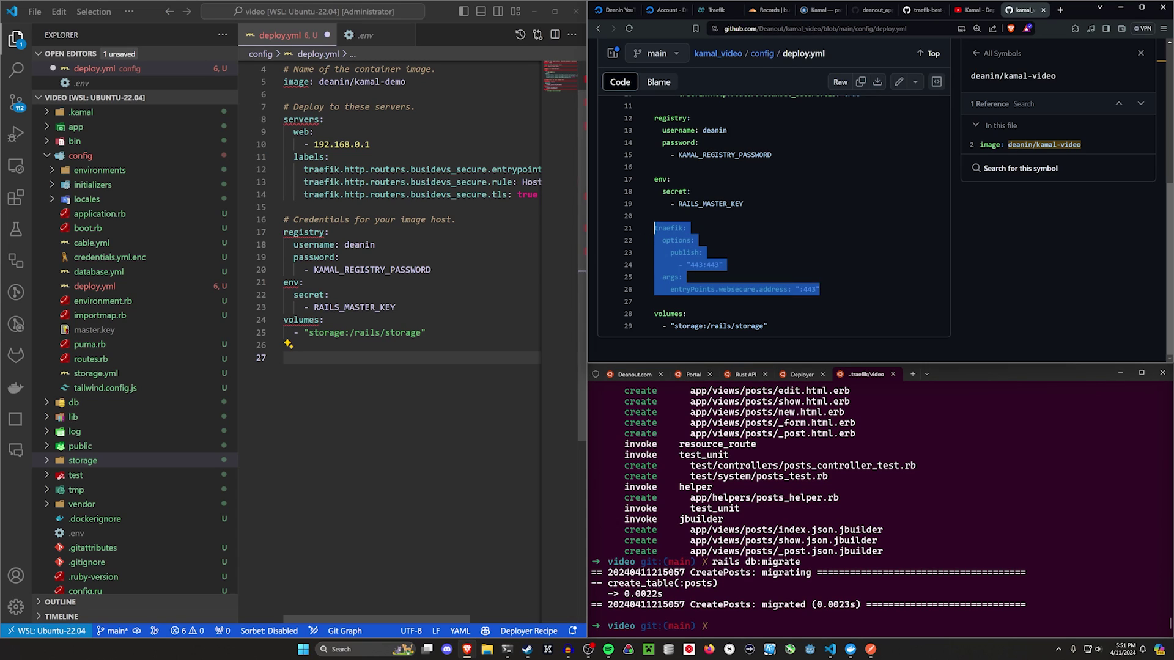
{"action": "left_click", "coordinate": [366, 358]}
{"action": "key", "text": "ctrl+v"}
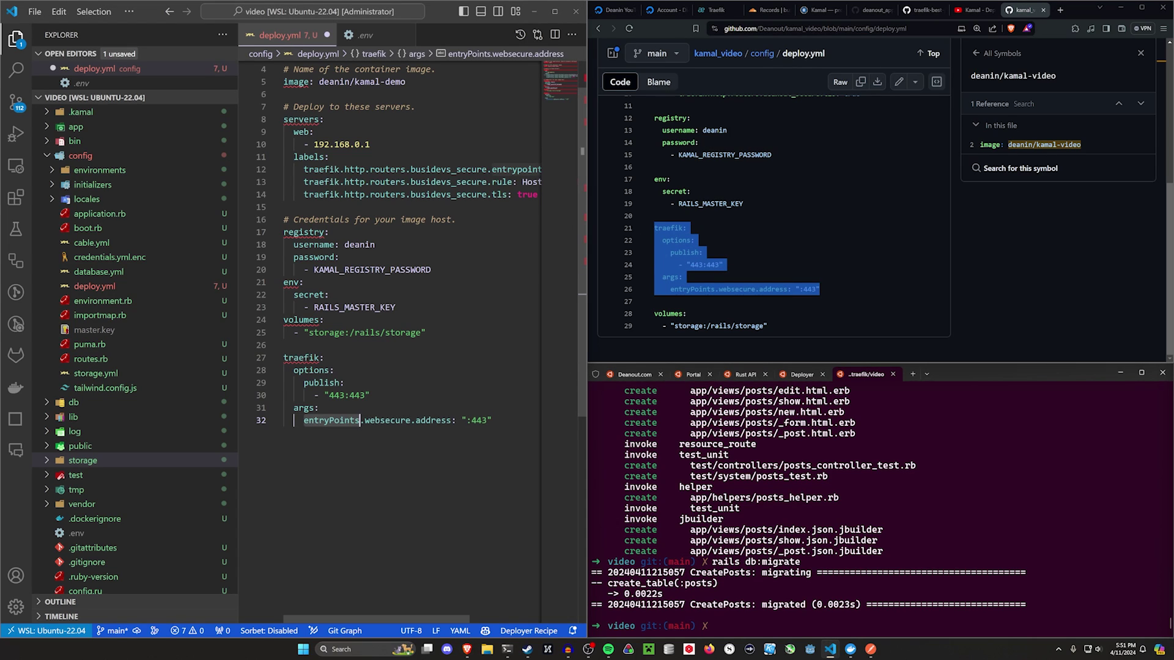
{"action": "key", "text": "ctrl+Right"}
{"action": "key", "text": "ctrl+Right"}
{"action": "key", "text": "ctrl+b"}
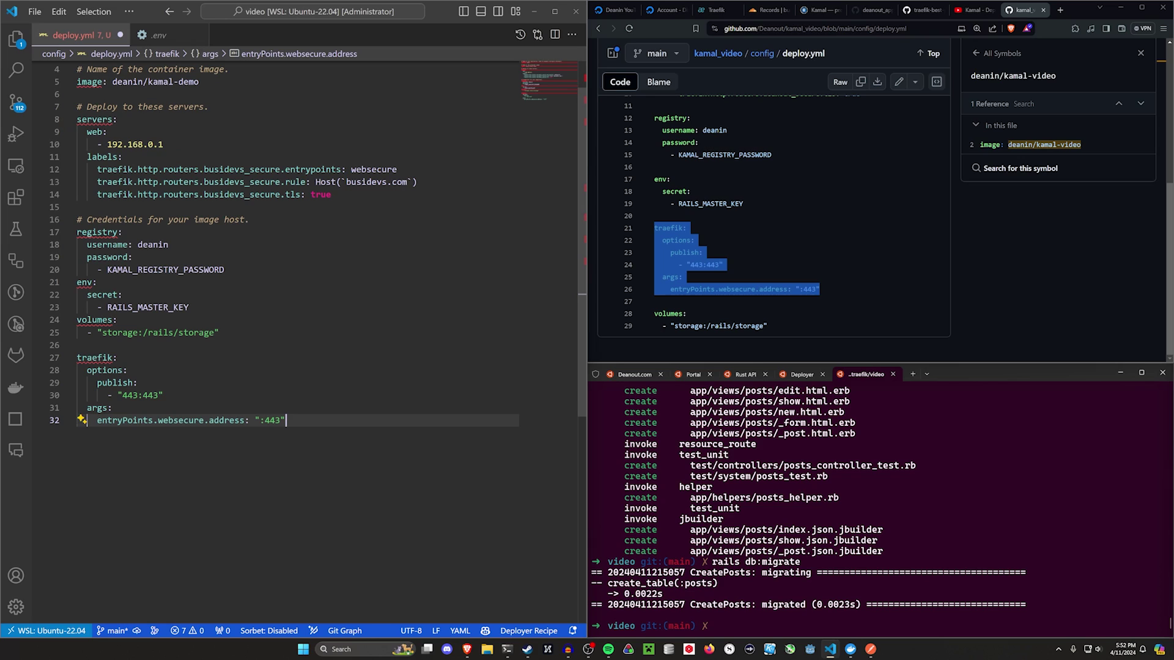
Add an entryPoints.web.address ":80" arg below the websecure :443 address and save deploy.yml
{"action": "double_click", "coordinate": [372, 169]}
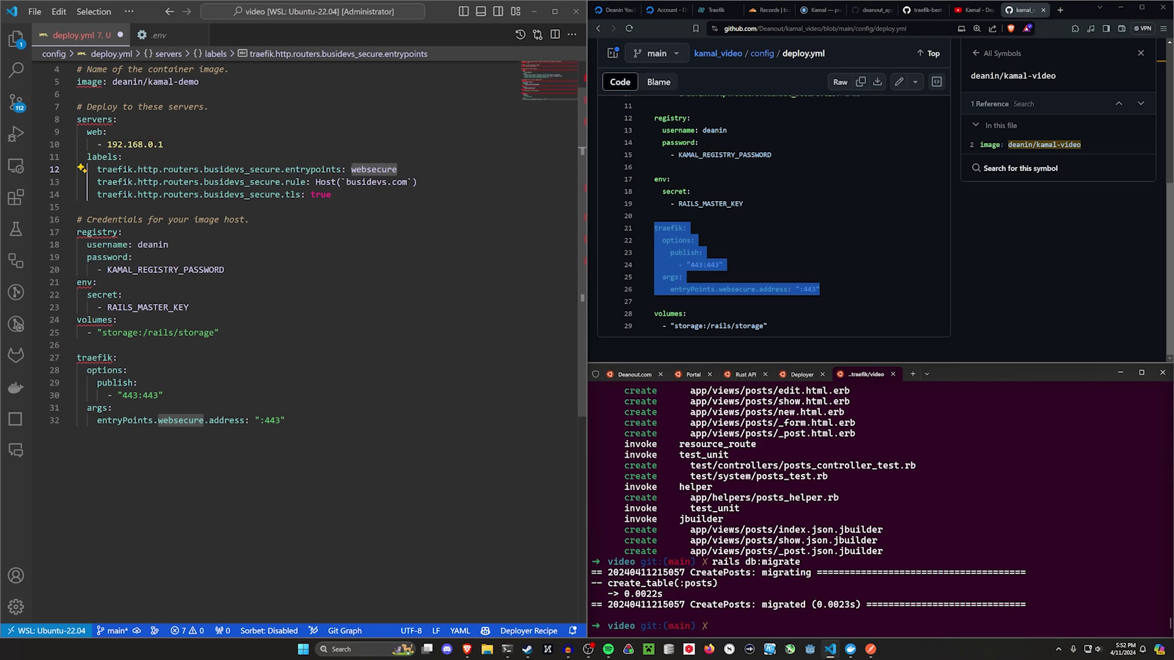
{"action": "left_click_drag", "start_coordinate": [97, 420], "coordinate": [224, 420]}
{"action": "double_click", "coordinate": [373, 169]}
{"action": "double_click", "coordinate": [180, 421]}
{"action": "double_click", "coordinate": [128, 420]}
{"action": "double_click", "coordinate": [271, 420]}
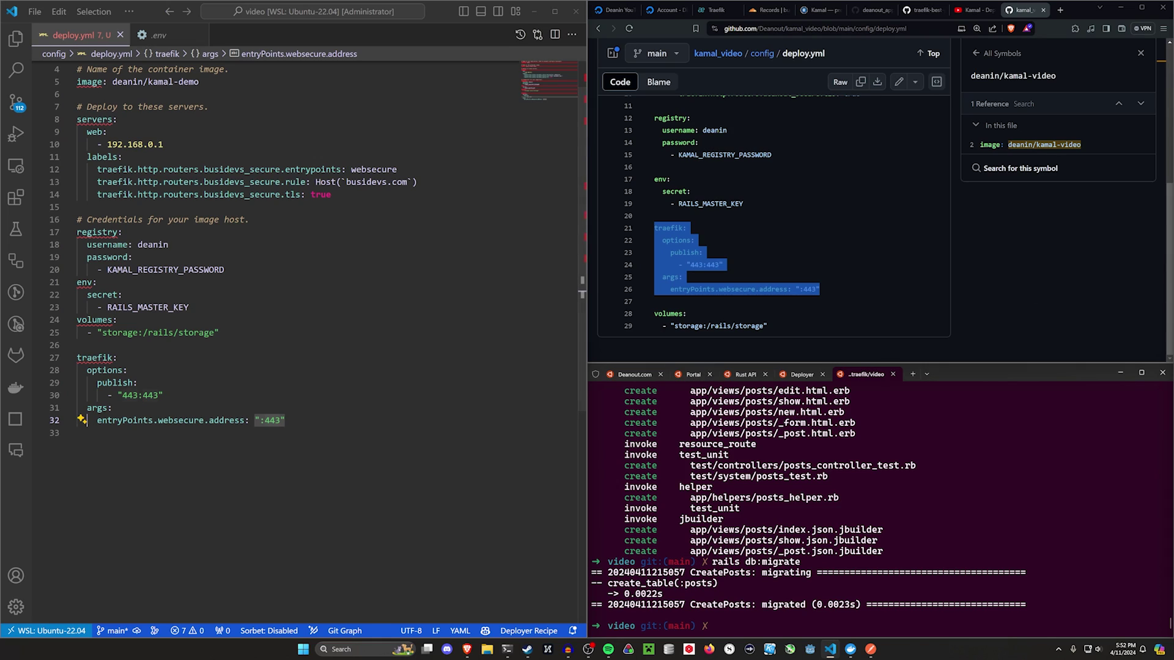
{"action": "key", "text": "End"}
{"action": "key", "text": "Return"}
{"action": "type", "text": "entryPoints.web.address: \":80\""}
{"action": "key", "text": "Return"}
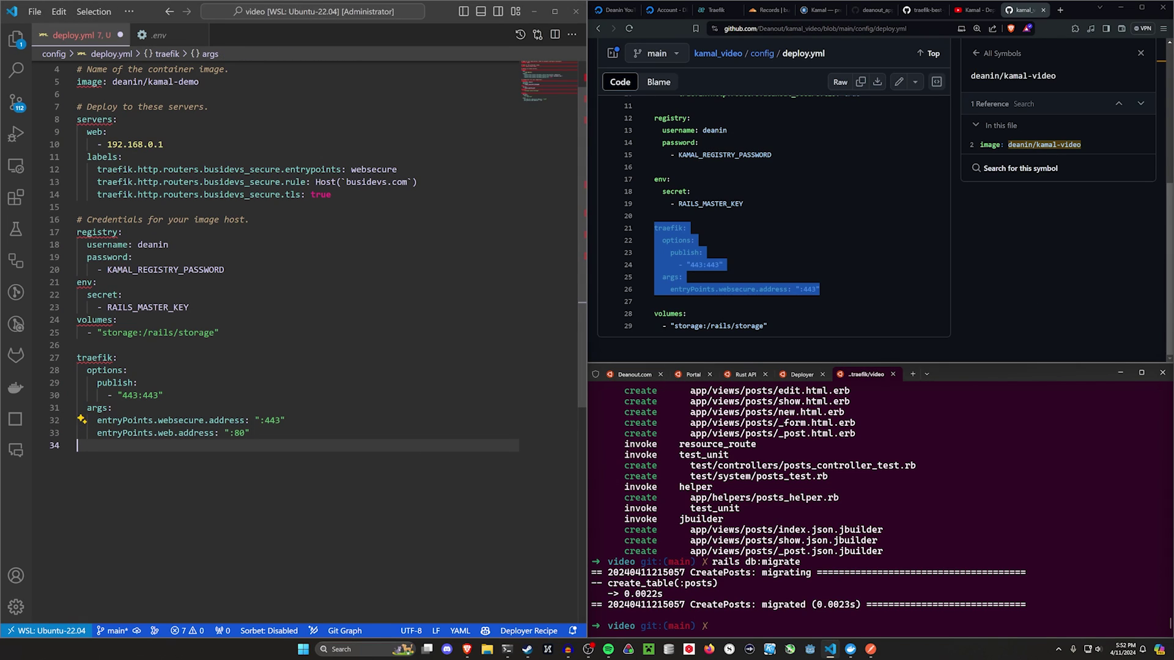
{"action": "key", "text": "ctrl+s"}
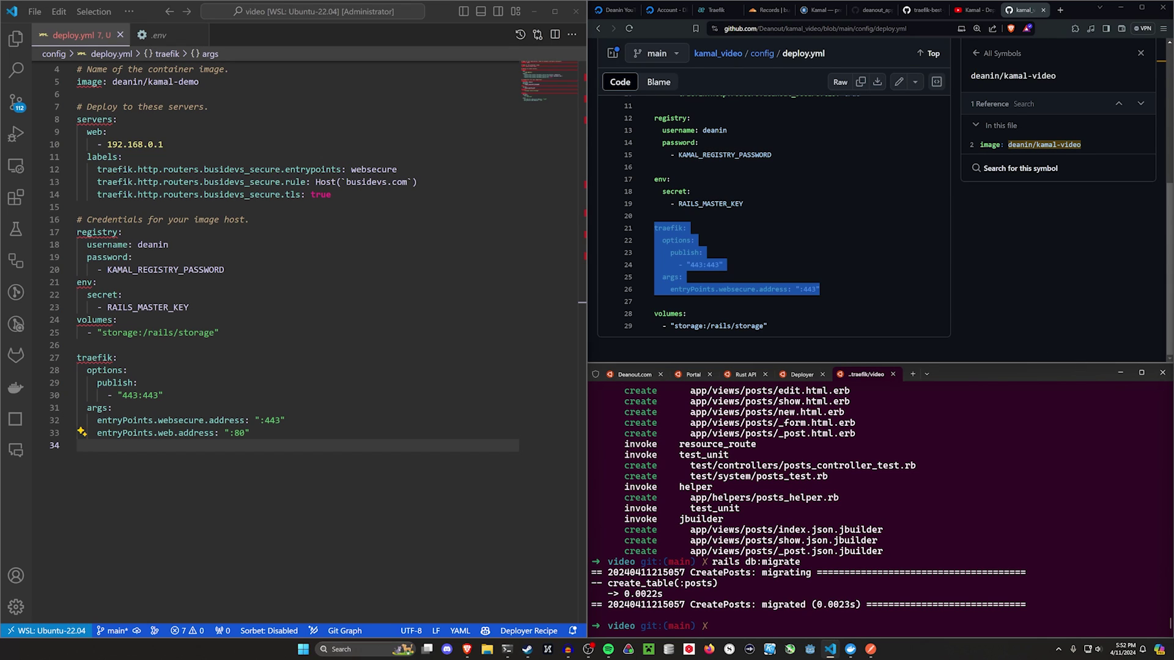
Add the three web redirection lines: to websecure, scheme https, permanent true
{"action": "key", "text": "ctrl+v"}
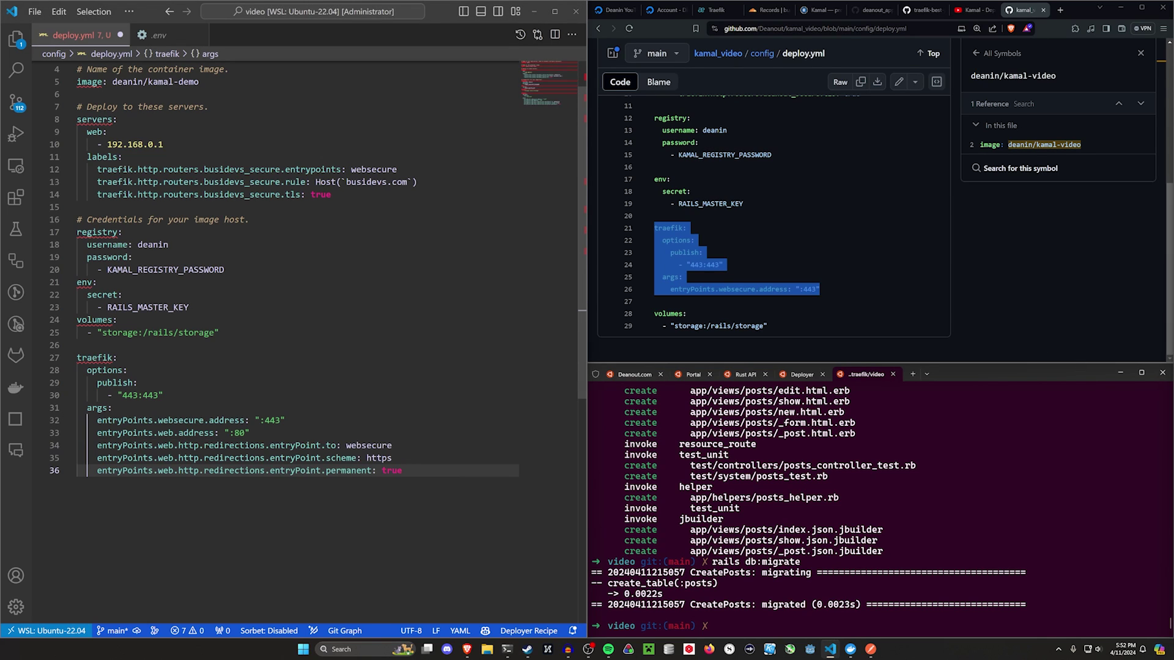
{"action": "double_click", "coordinate": [211, 445]}
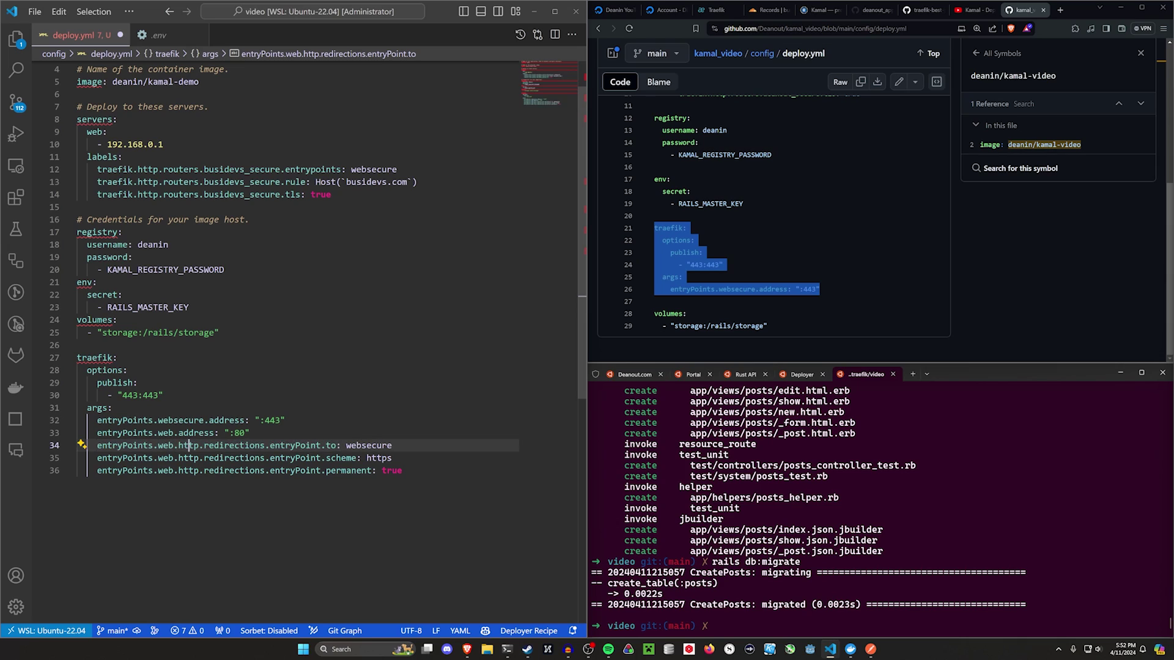
{"action": "double_click", "coordinate": [328, 446]}
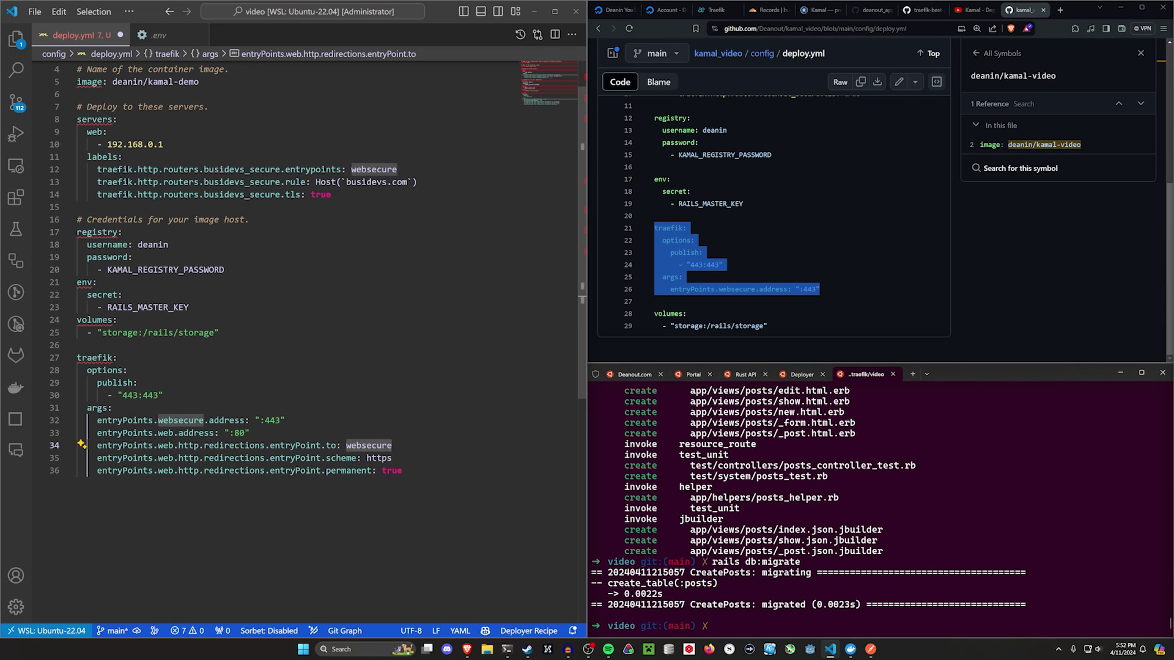
{"action": "left_click", "coordinate": [348, 458]}
{"action": "double_click", "coordinate": [377, 457]}
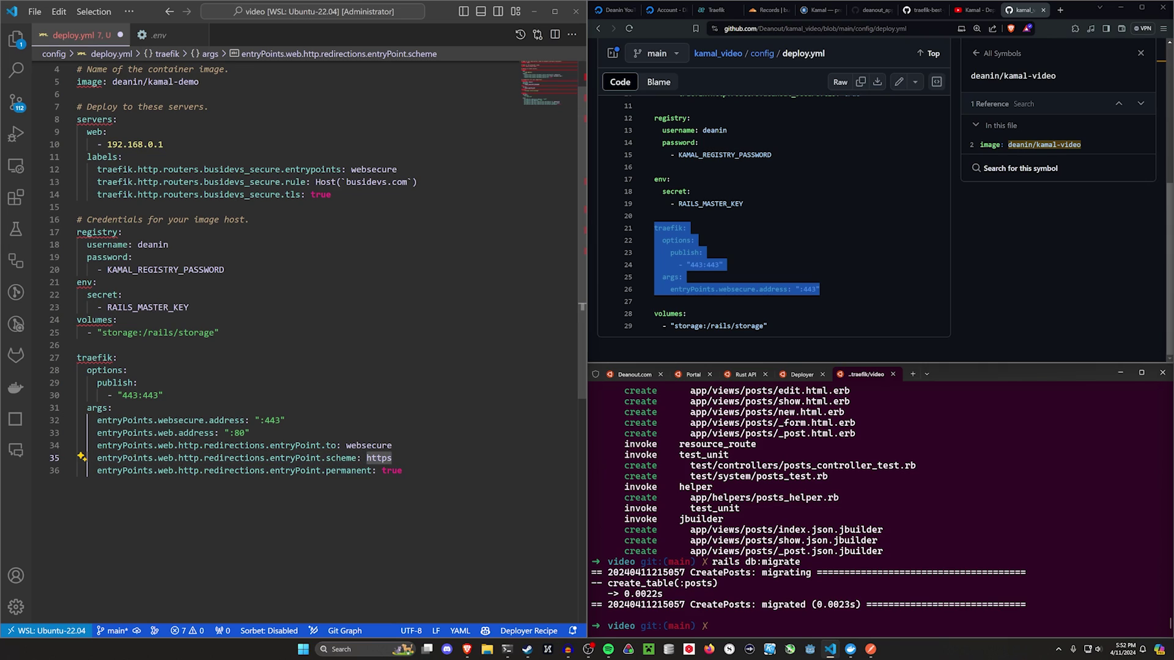
{"action": "double_click", "coordinate": [392, 471]}
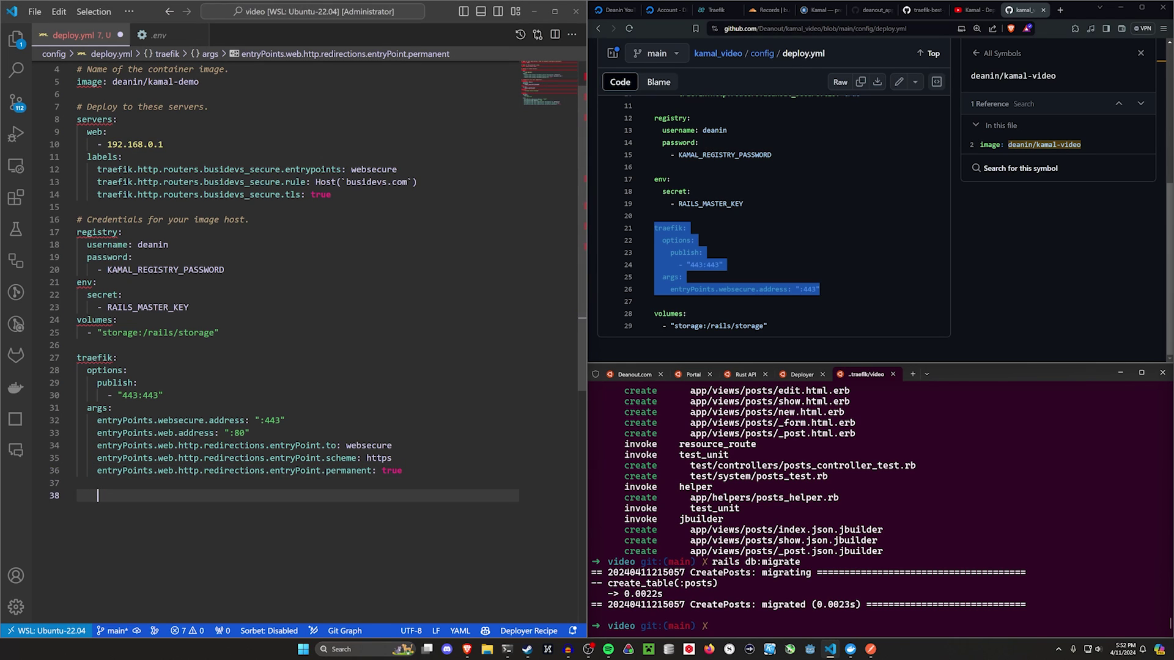
Paste the websecure address and TLS lines, then delete the resulting duplicate websecure address line
{"action": "key", "text": "ctrl+v"}
{"action": "key", "text": "Up"}
{"action": "key", "text": "Home"}
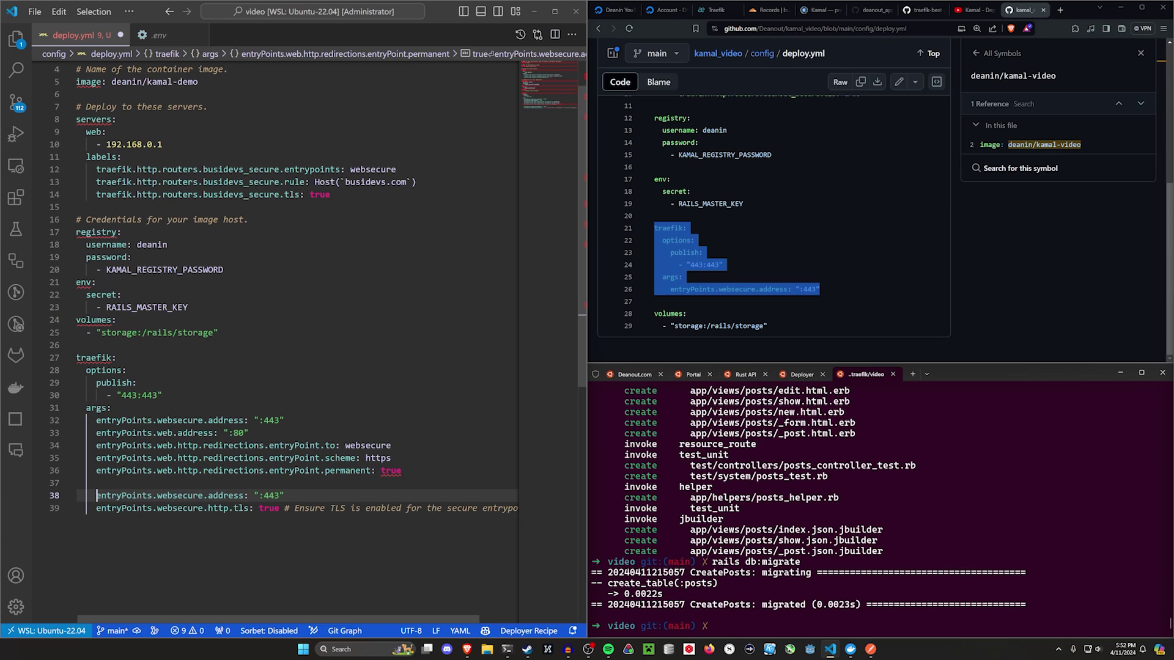
{"action": "key", "text": "shift+Down"}
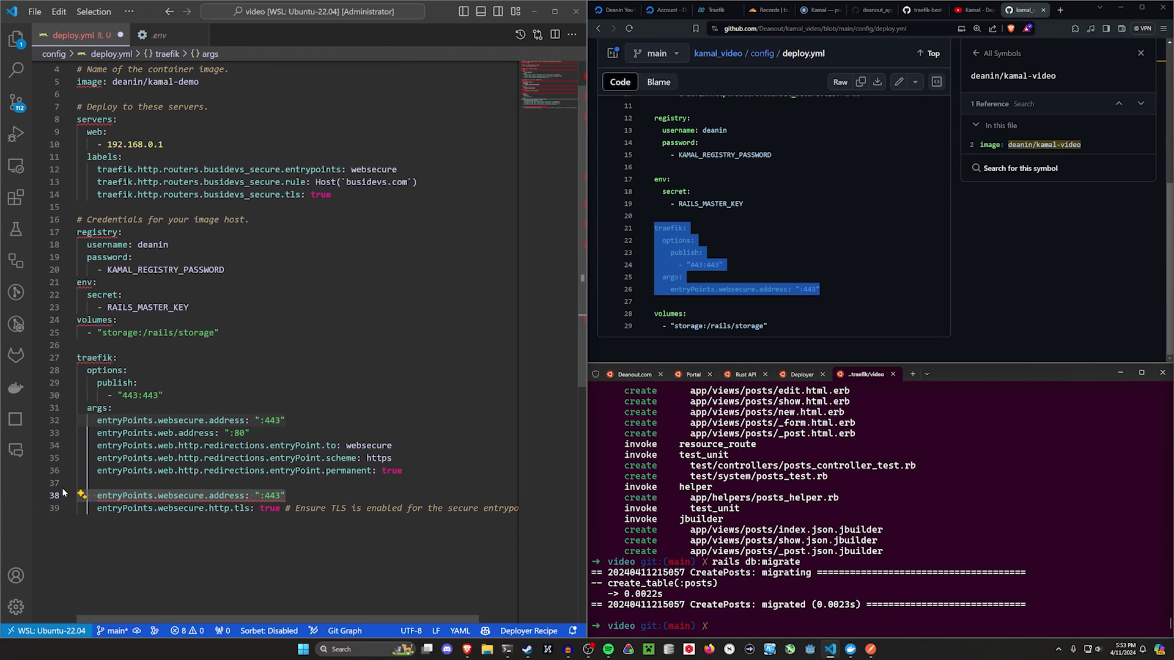
{"action": "key", "text": "Up"}
{"action": "key", "text": "Up"}
{"action": "key", "text": "Up"}
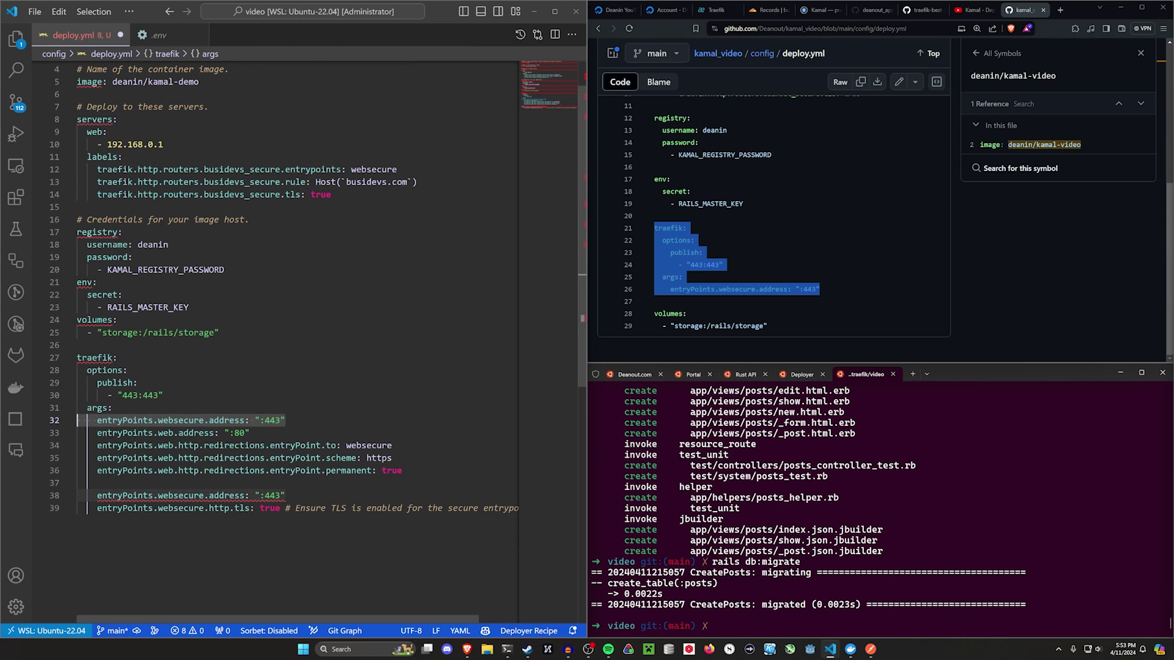
{"action": "key", "text": "shift+End"}
{"action": "key", "text": "shift+Down"}
{"action": "key", "text": "Delete"}
Check the remaining websecure :443 address and the websecure TLS line below it
{"action": "key", "text": "Down"}
{"action": "key", "text": "Down"}
{"action": "key", "text": "Down"}
{"action": "key", "text": "End"}
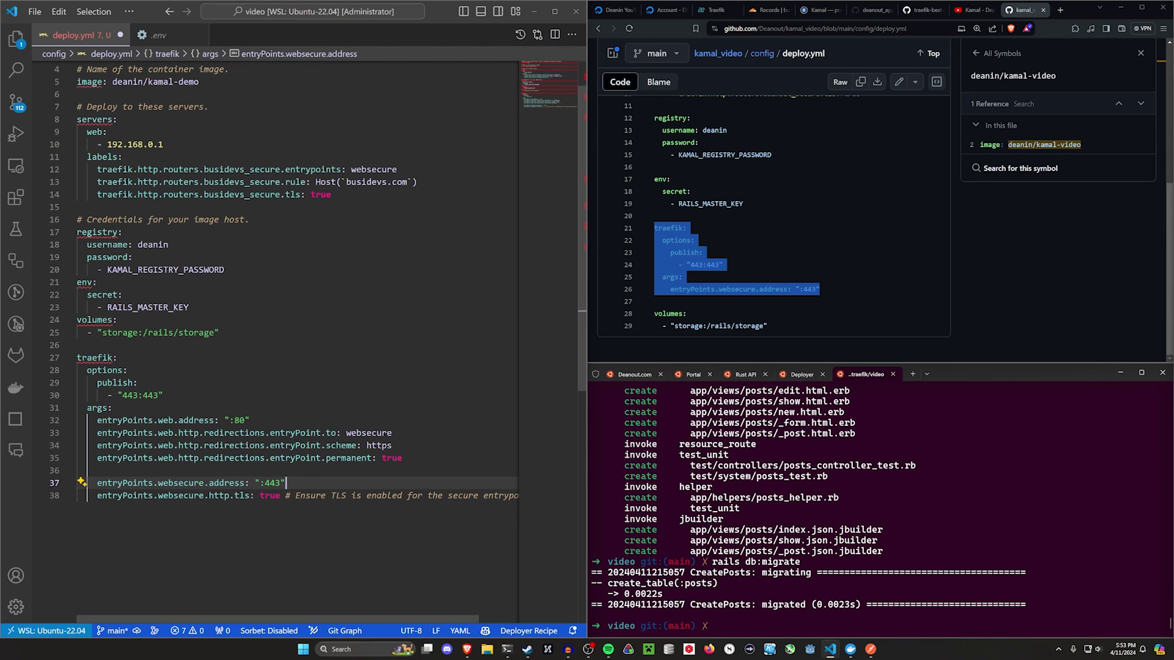
{"action": "key", "text": "Left"}
{"action": "key", "text": "Down"}
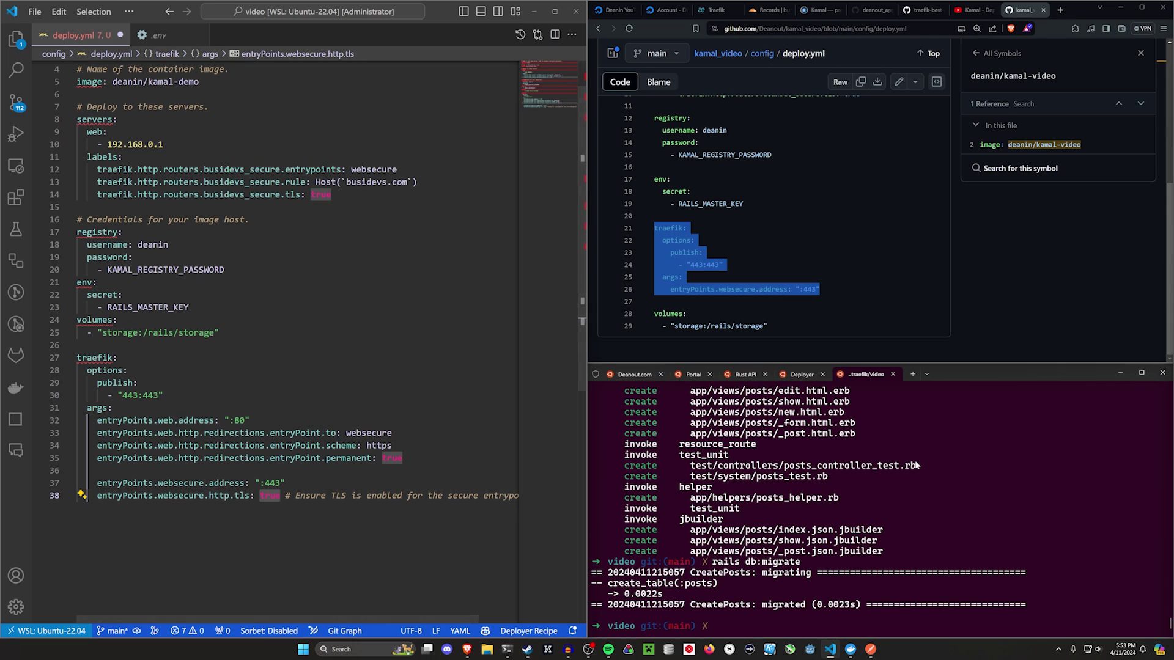
{"action": "key", "text": "End"}
Maximize the window, enlarge the text, and add 'api.insecure: false' under the websecure TLS line
{"action": "key", "text": "super+Up"}
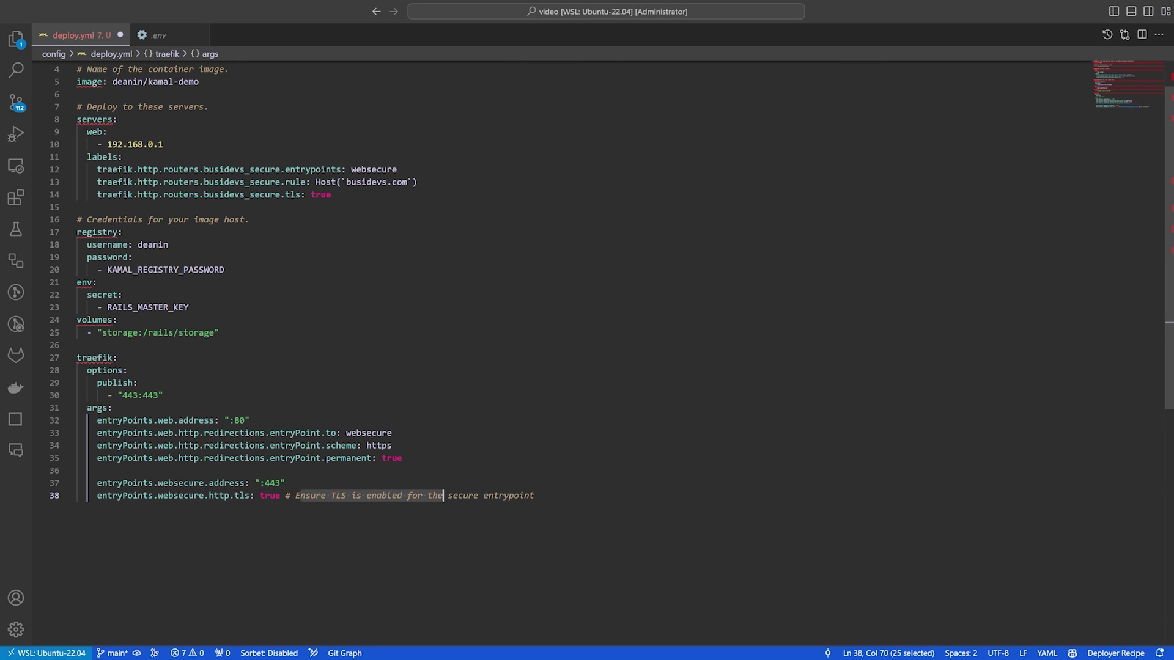
{"action": "key", "text": "ctrl+equal"}
{"action": "left_click", "coordinate": [114, 407]}
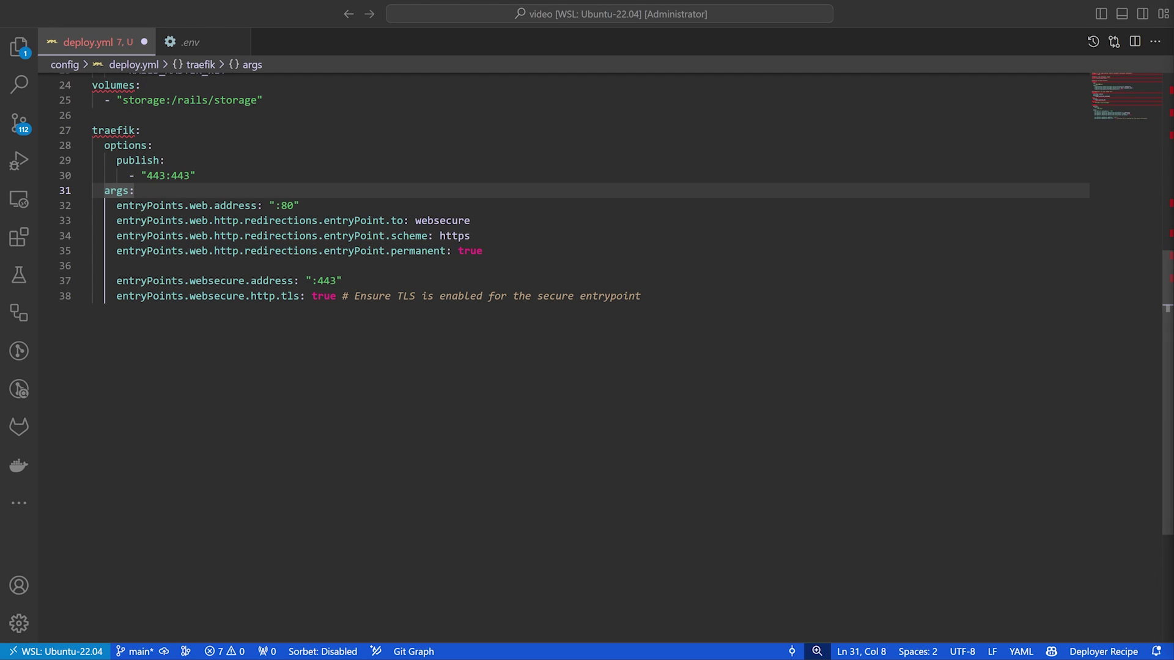
{"action": "left_click", "coordinate": [661, 295]}
{"action": "key", "text": "Return"}
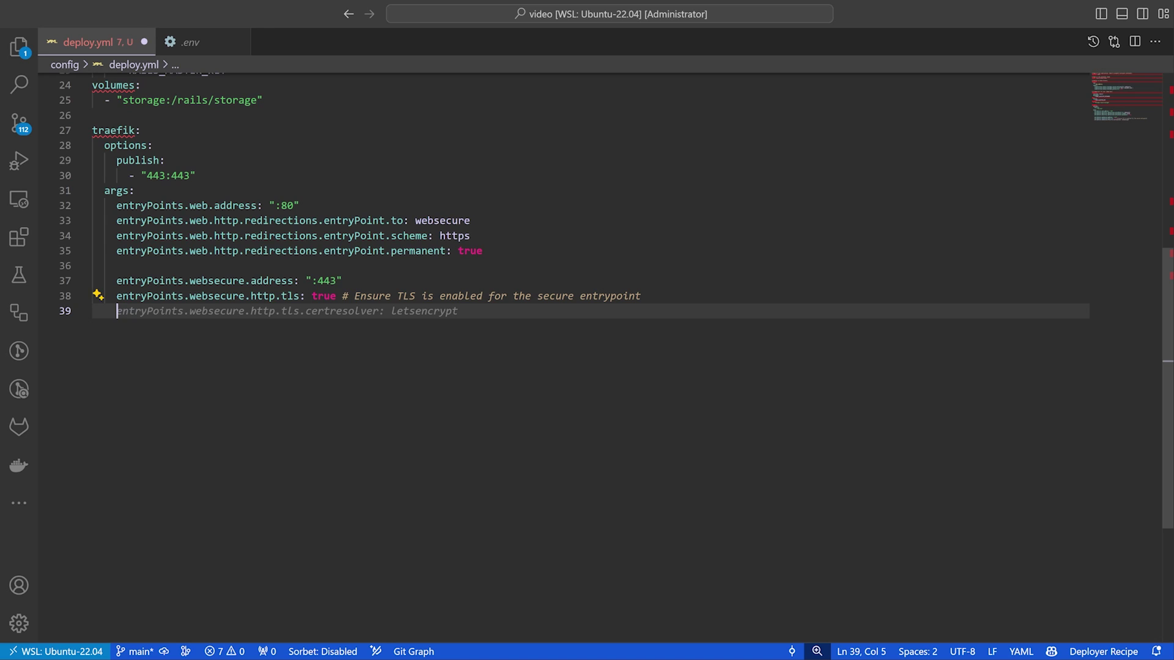
{"action": "type", "text": "api.insecure: false"}
{"action": "double_click", "coordinate": [165, 310]}
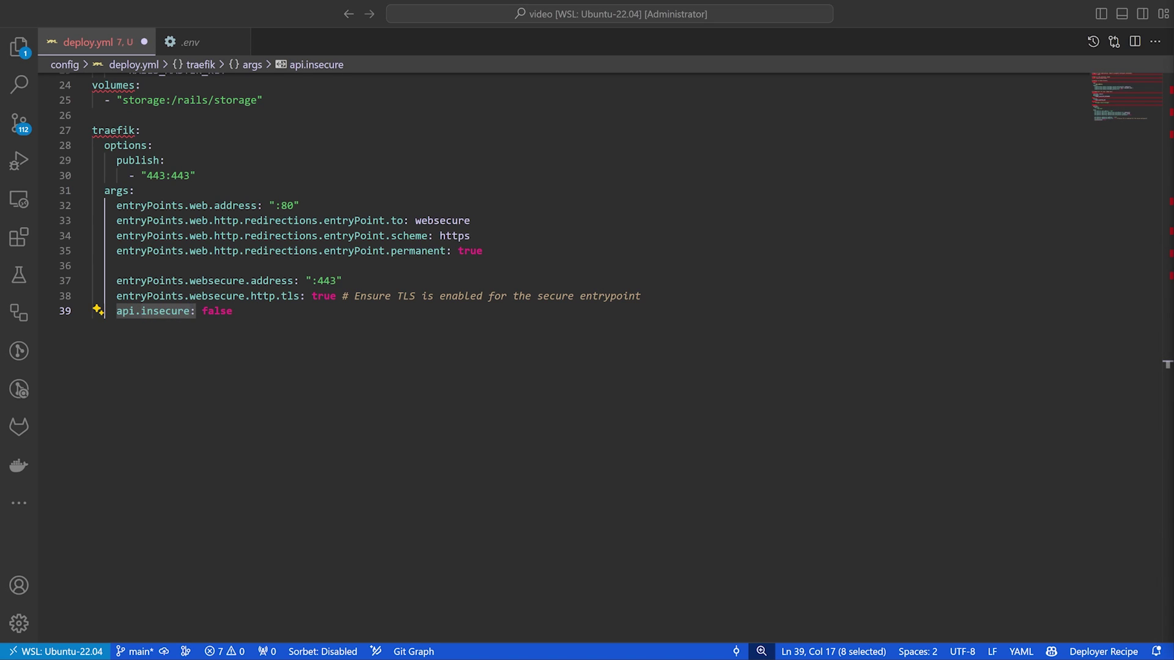
{"action": "left_click", "coordinate": [221, 311]}
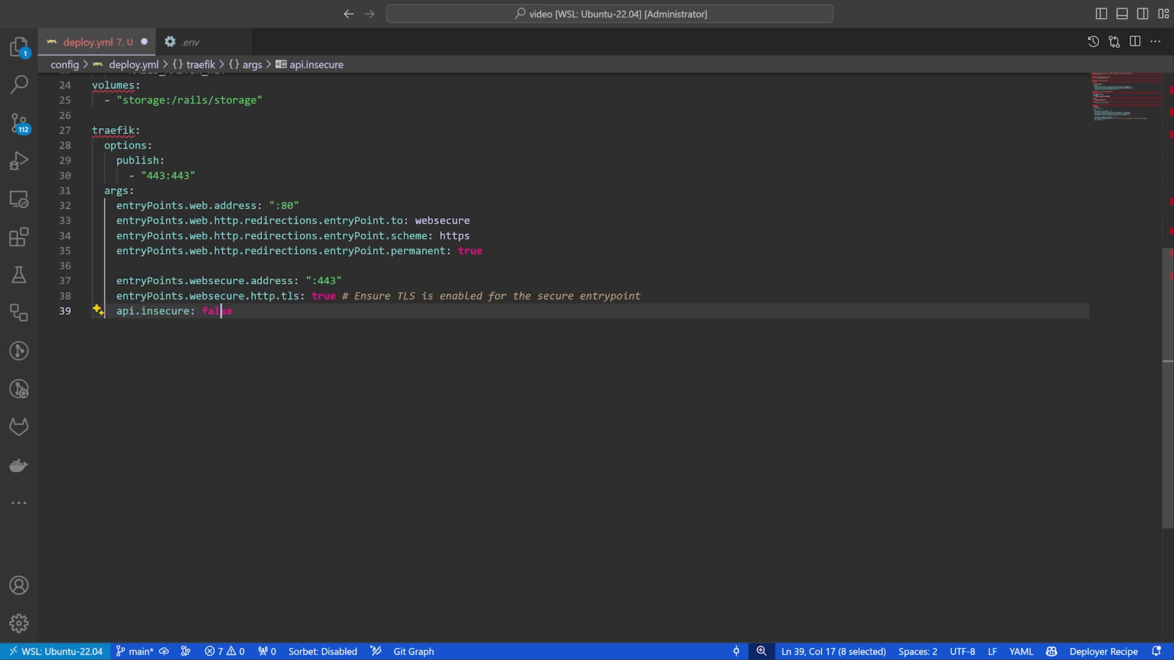
{"action": "double_click", "coordinate": [220, 311]}
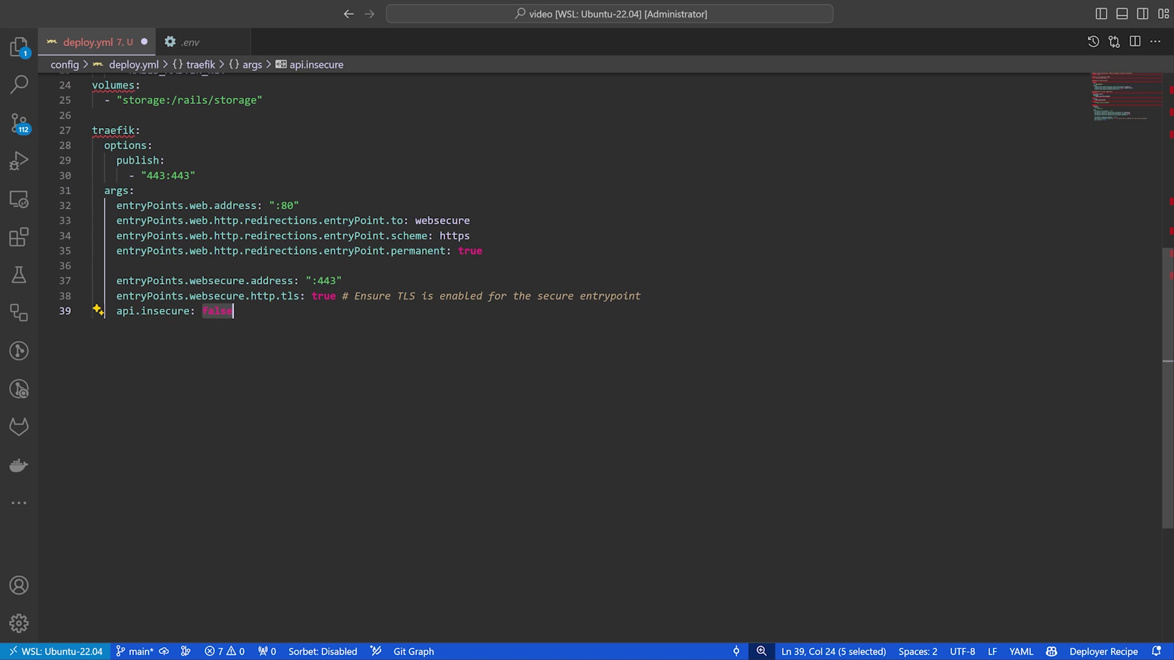
Add 'api.dashboard: true' on the next line from Copilot's suggestion
{"action": "key", "text": "End"}
{"action": "key", "text": "Return"}
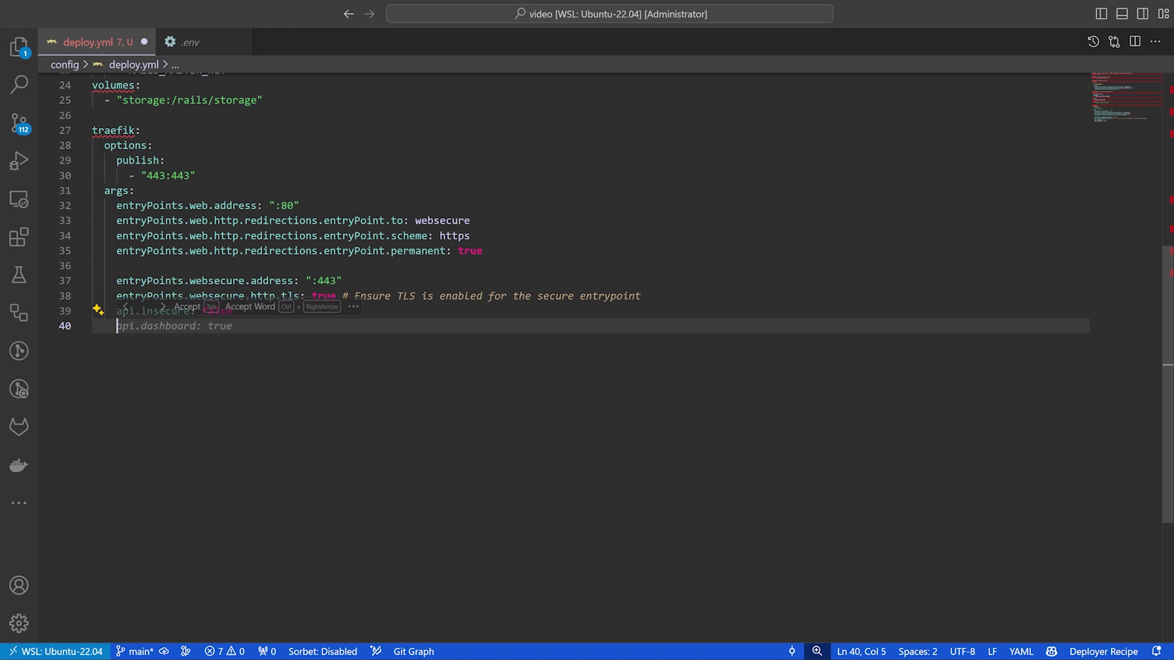
{"action": "key", "text": "Tab"}
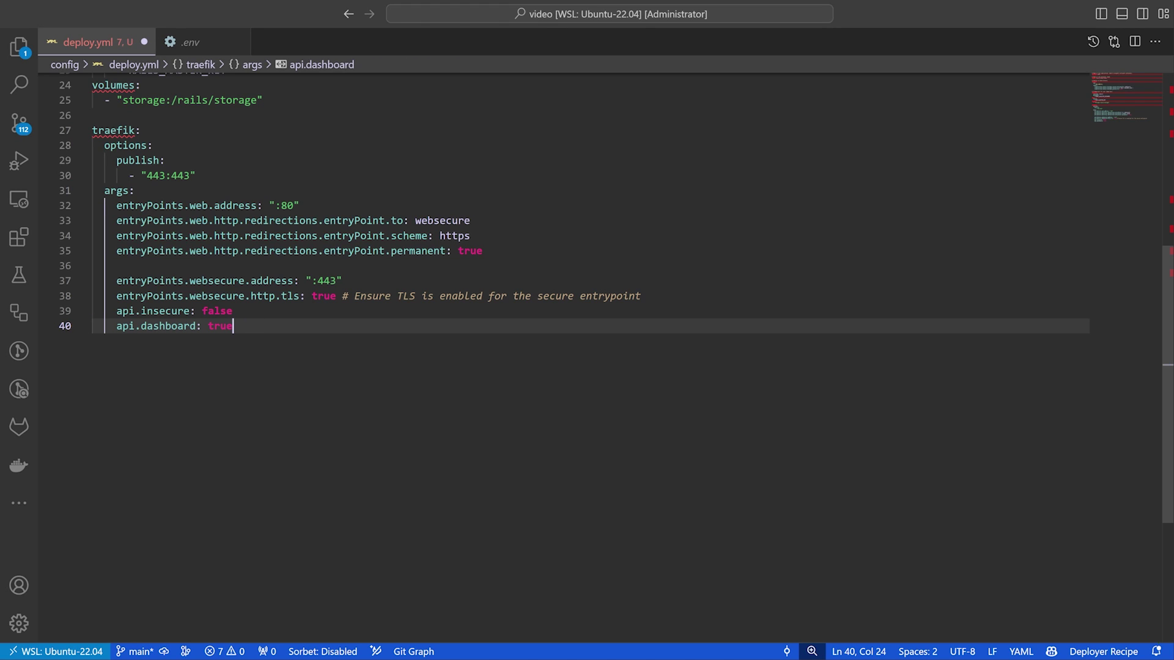
{"action": "key", "text": "ctrl+d"}
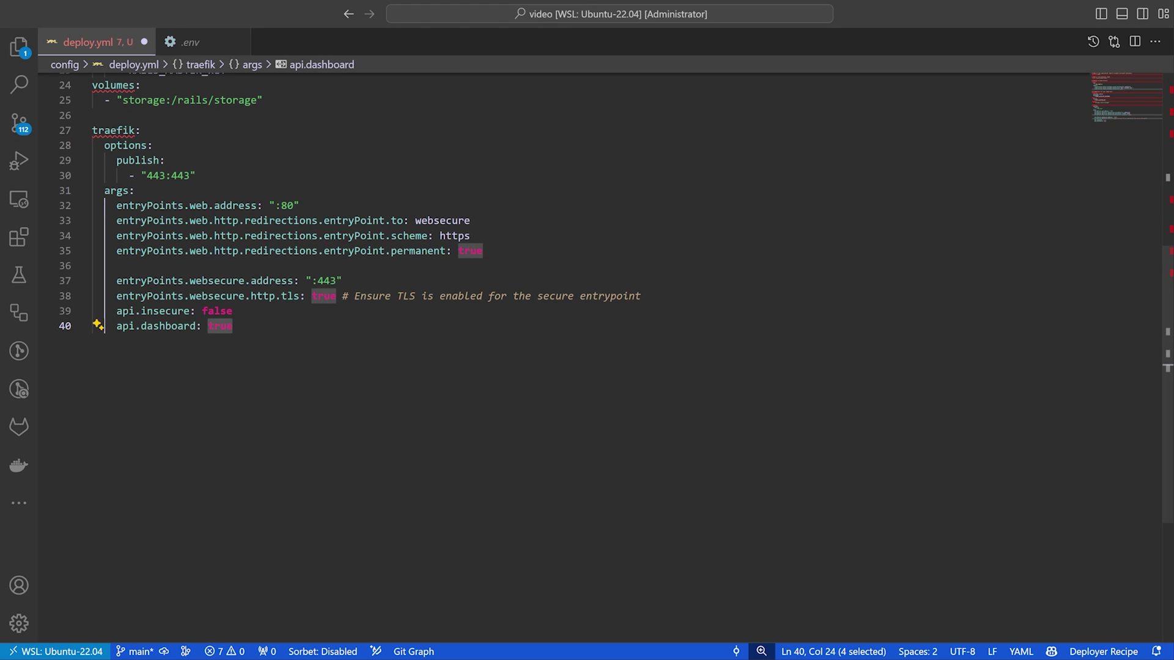
Add a traefik.enable: true label under the Traefik labels in deploy.yml
{"action": "key", "text": "BackSpace"}
{"action": "key", "text": "Return"}
{"action": "key", "text": "BackSpace"}
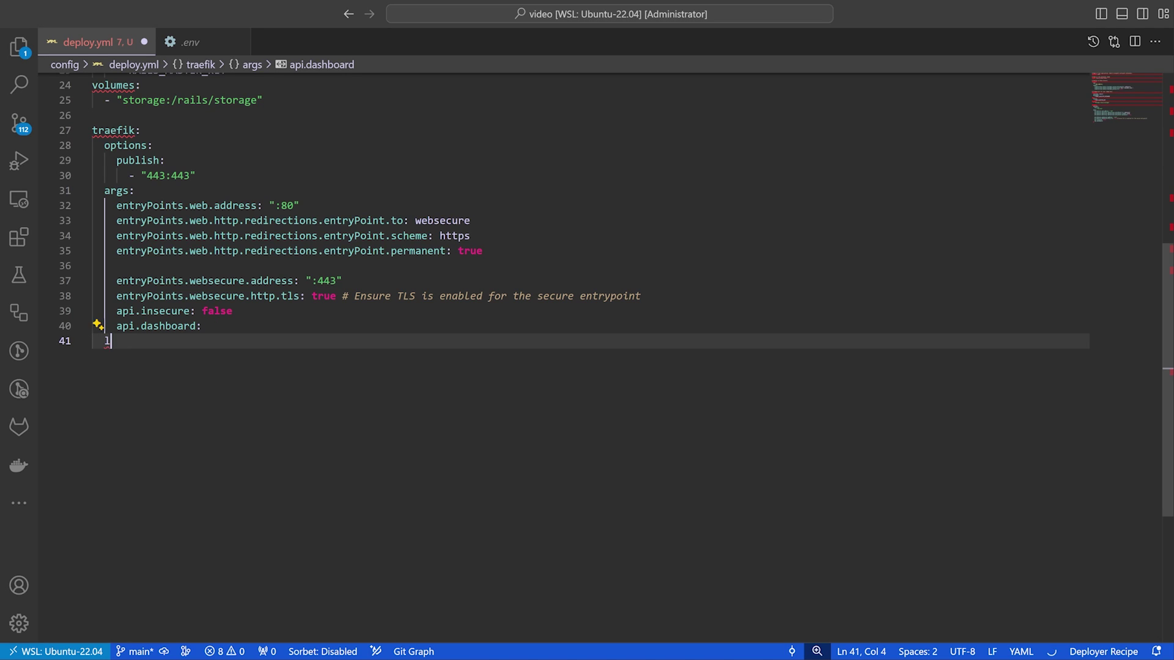
{"action": "type", "text": "labels:"}
{"action": "key", "text": "Escape"}
{"action": "key", "text": "Return"}
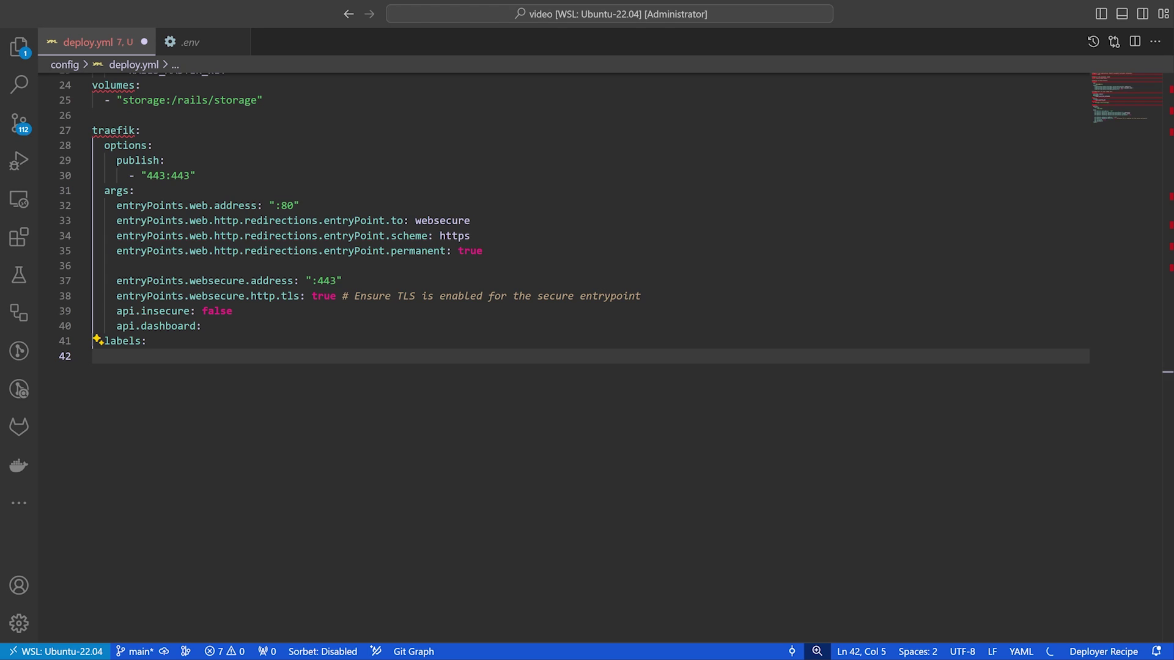
{"action": "type", "text": "traefik.enable: true"}
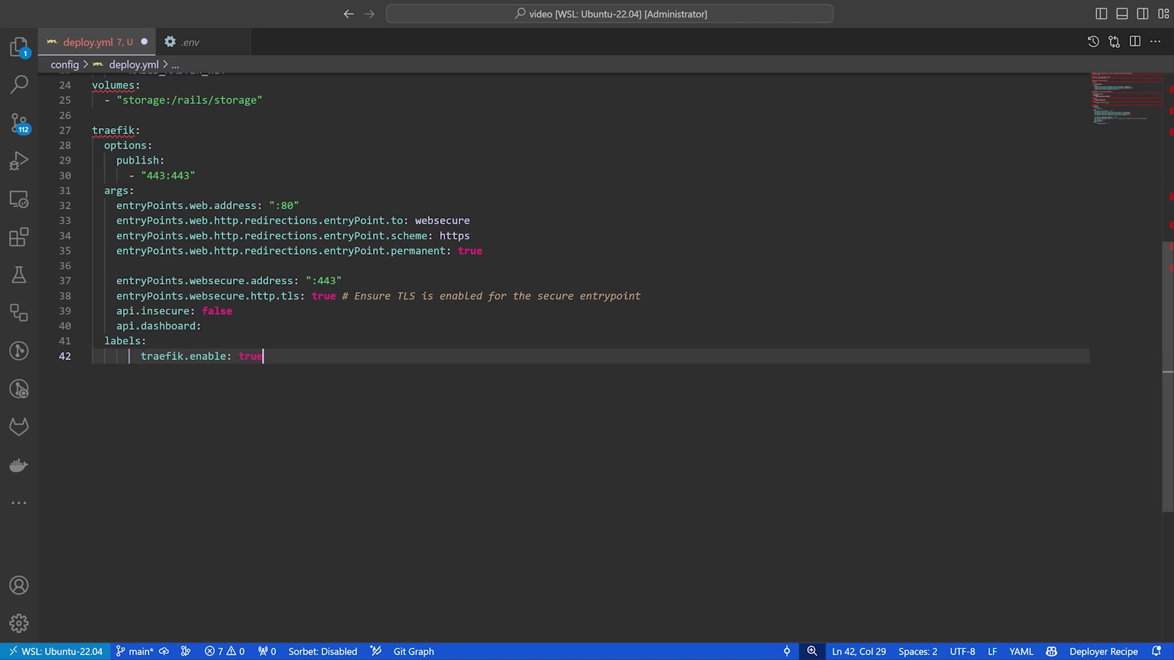
{"action": "double_click", "coordinate": [122, 341]}
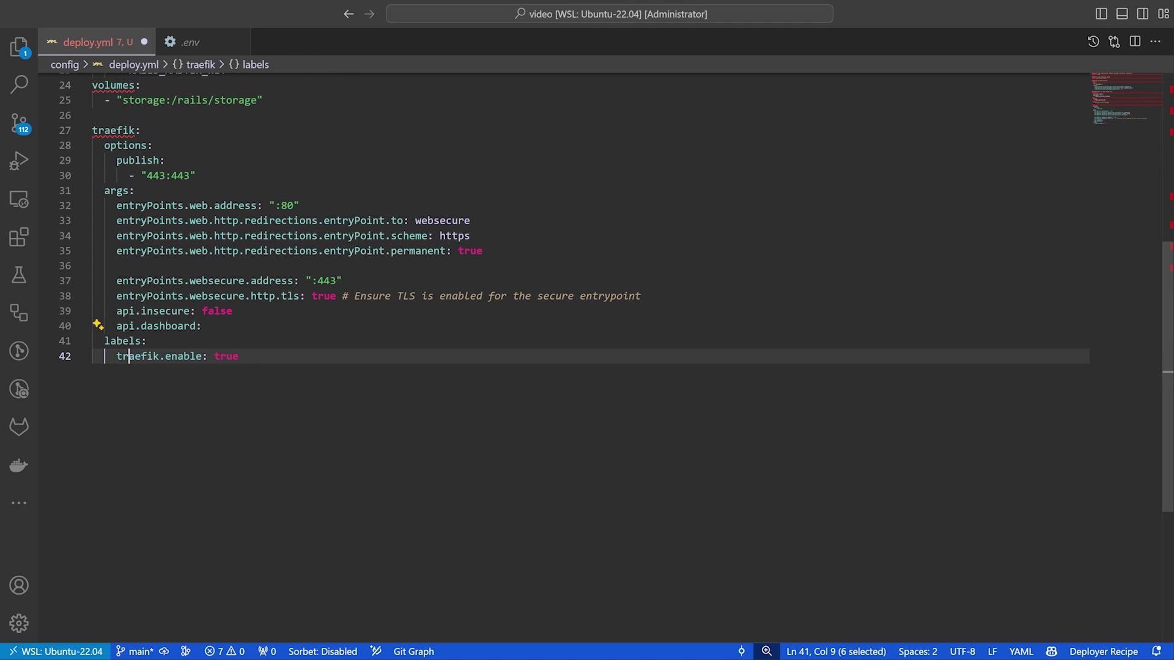
{"action": "left_click_drag", "start_coordinate": [238, 357], "coordinate": [117, 357]}
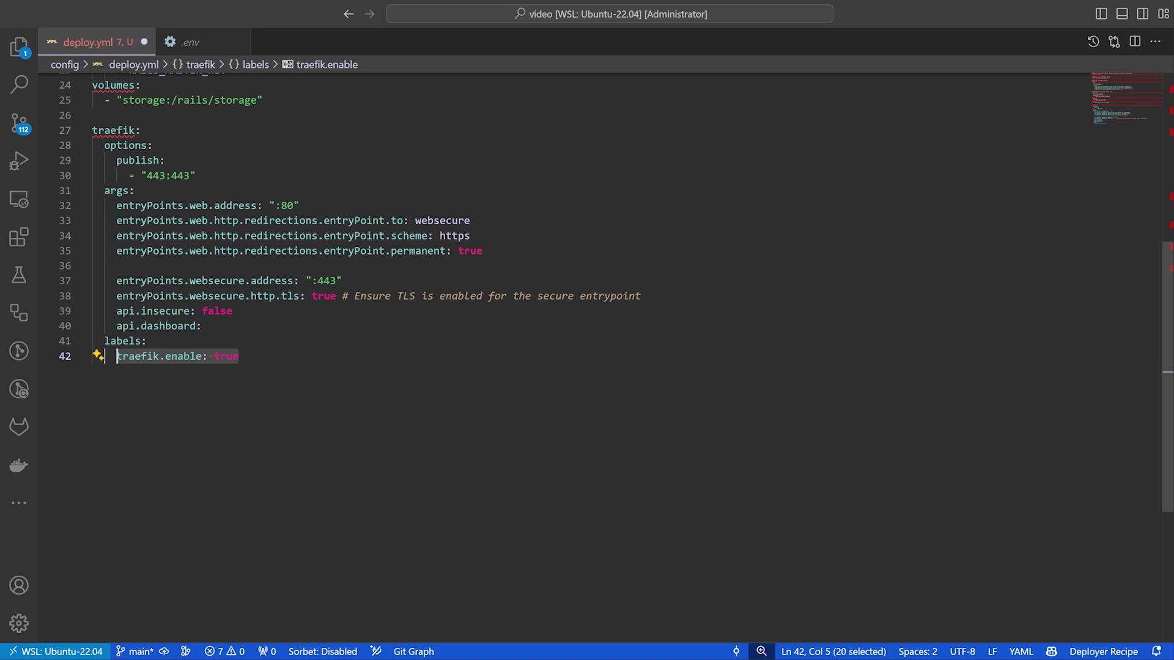
{"action": "key", "text": "ctrl+s"}
{"action": "key", "text": "alt+Tab"}
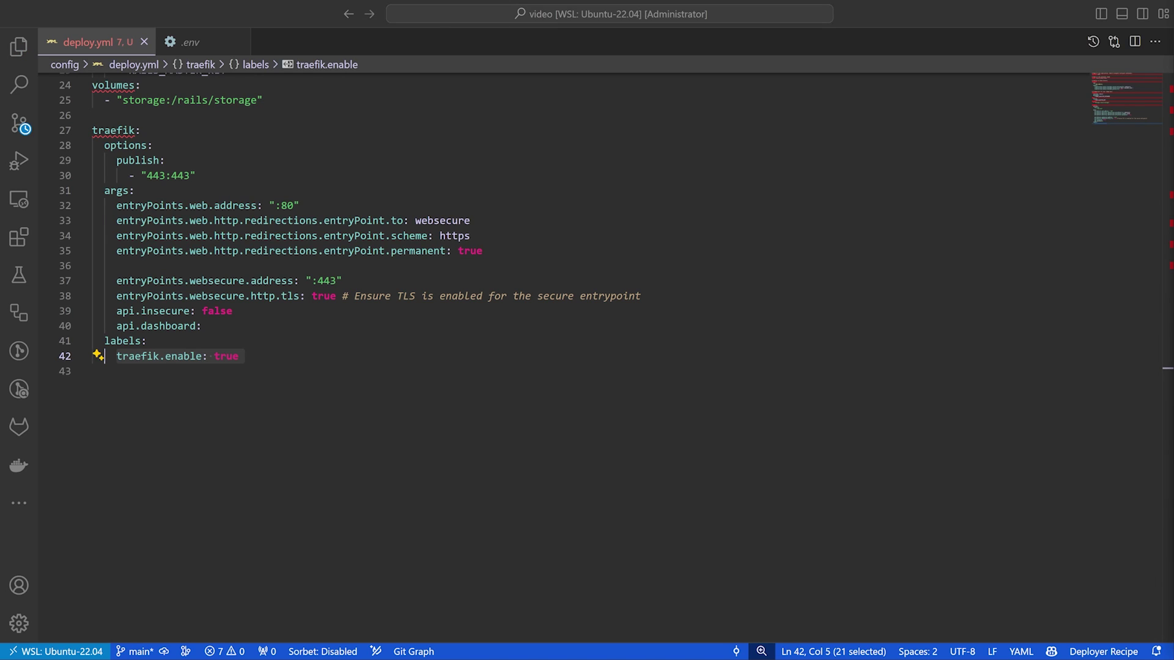
Add the api router service label pointing to api@internal, aligned with enable
{"action": "key", "text": "alt+Tab"}
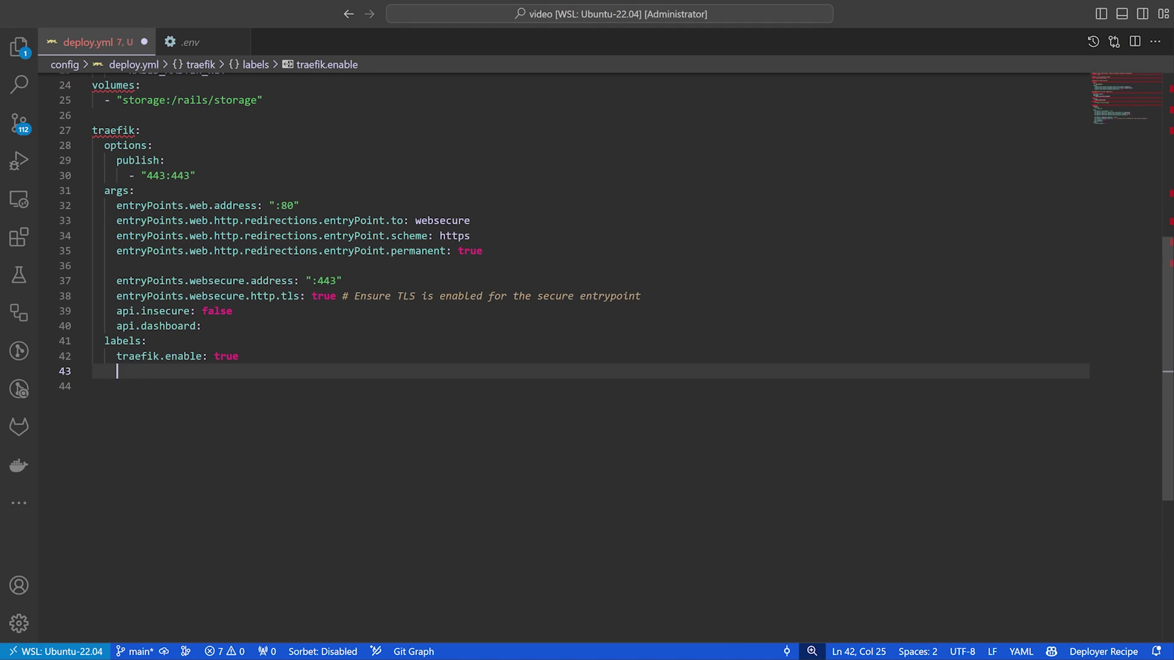
{"action": "key", "text": "End"}
{"action": "key", "text": "Return"}
{"action": "key", "text": "ctrl+v"}
{"action": "key", "text": "Home"}
{"action": "key", "text": "shift+Tab"}
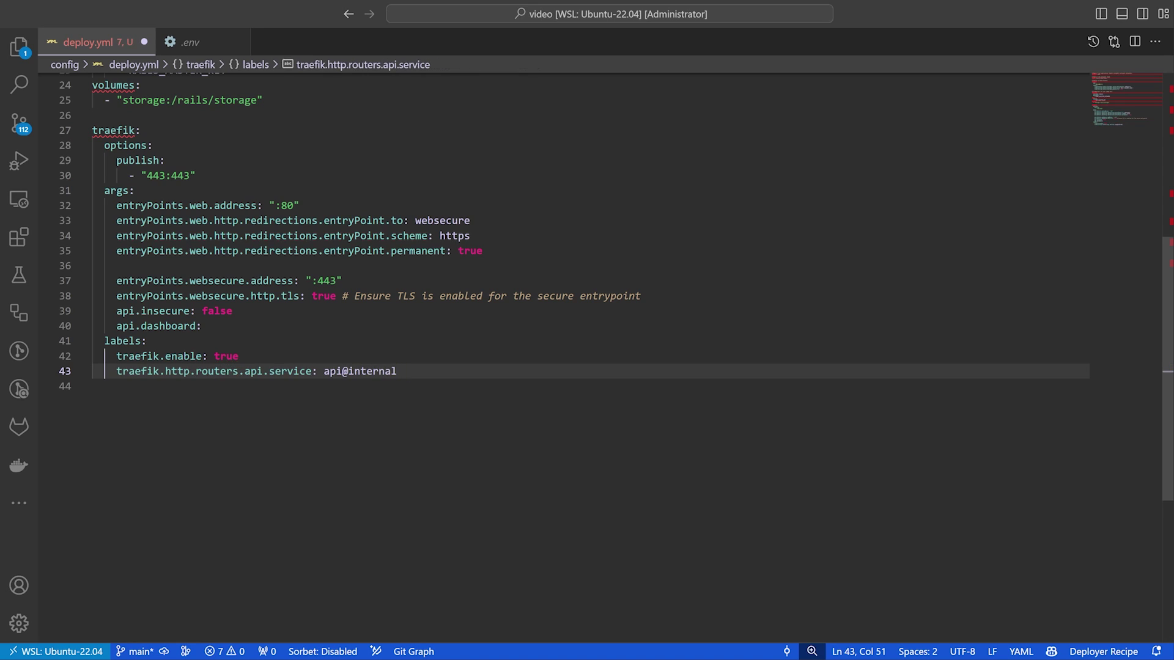
{"action": "key", "text": "ctrl+shift+Right"}
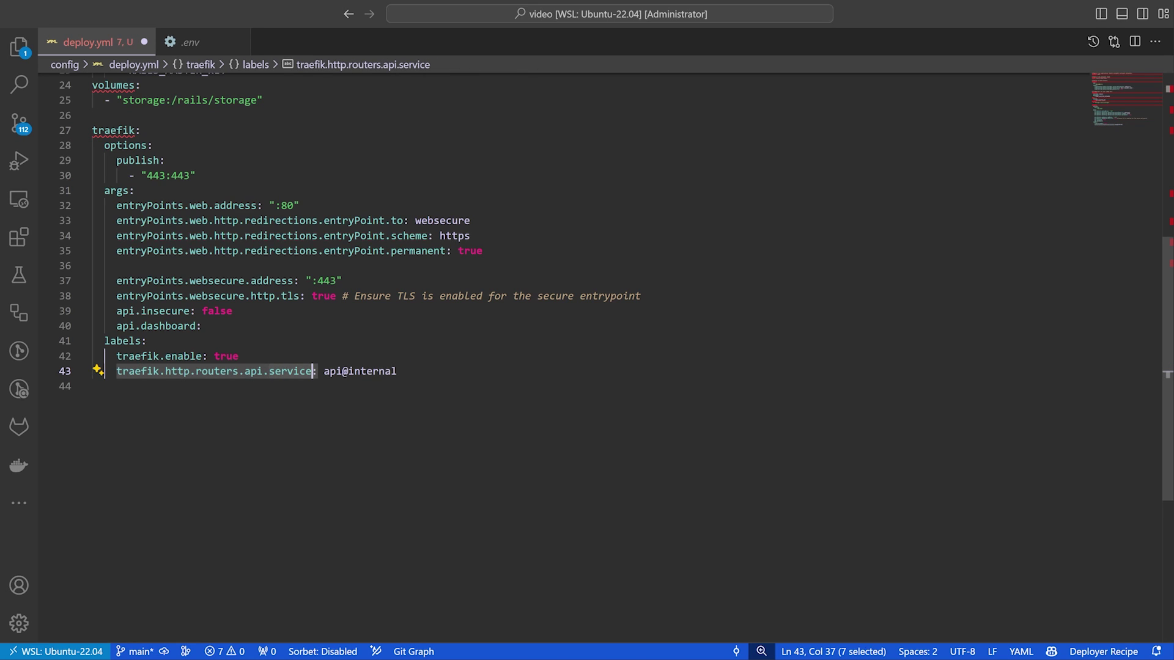
{"action": "key", "text": "ctrl+Right"}
{"action": "key", "text": "ctrl+Right"}
{"action": "key", "text": "ctrl+Right"}
{"action": "key", "text": "ctrl+shift+Right"}
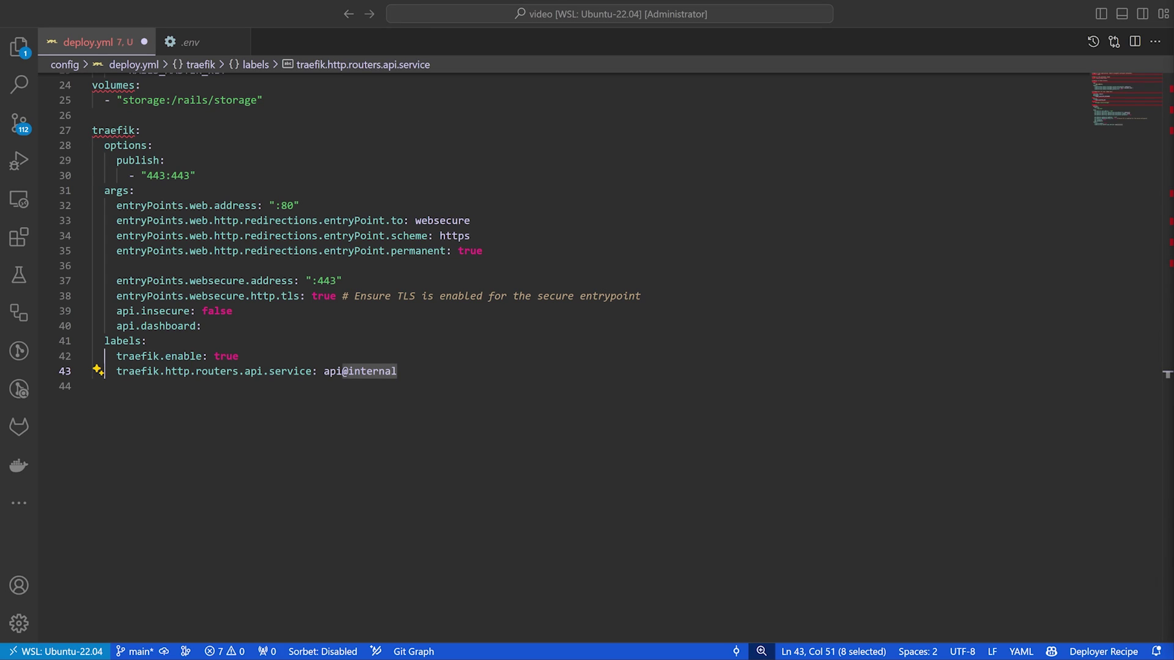
Add the api router entrypoints label set to websecure
{"action": "key", "text": "End"}
{"action": "key", "text": "Return"}
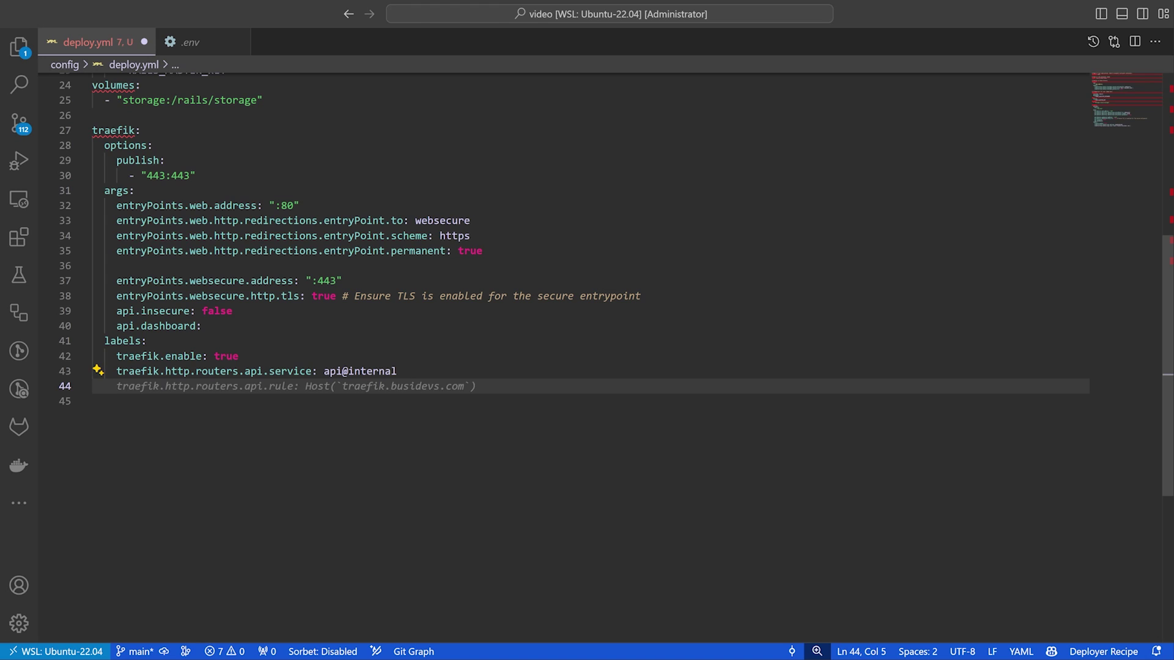
{"action": "key", "text": "Tab"}
{"action": "key", "text": "Up"}
{"action": "key", "text": "ctrl+shift+Left"}
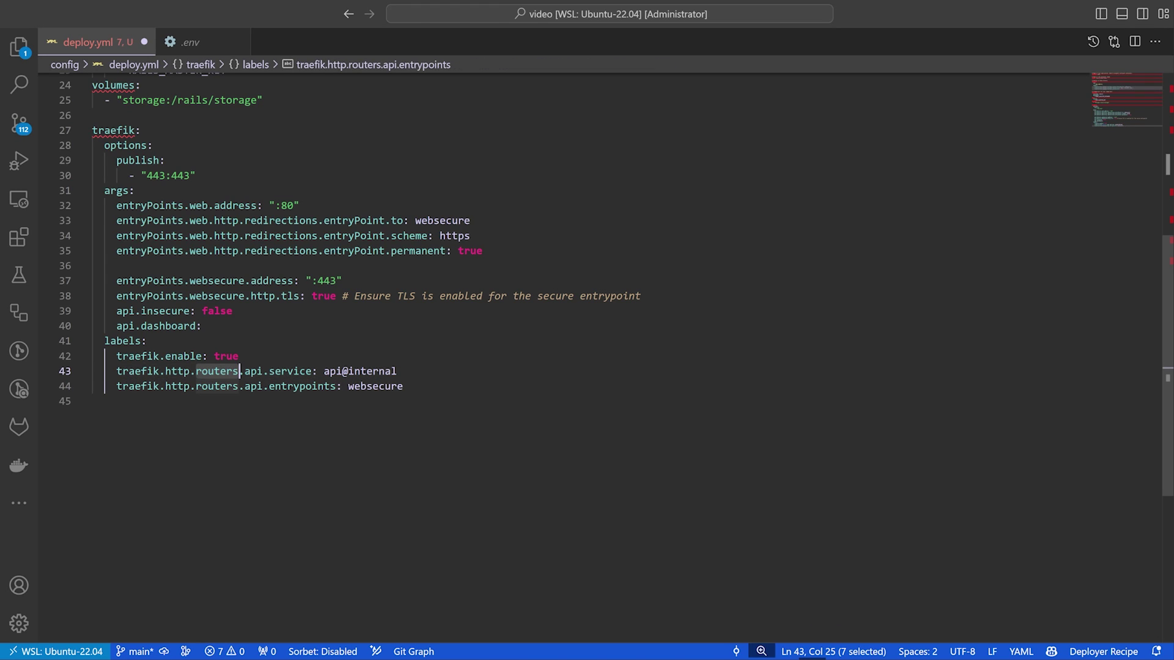
{"action": "key", "text": "Right"}
{"action": "key", "text": "Right"}
{"action": "key", "text": "ctrl+shift+Right"}
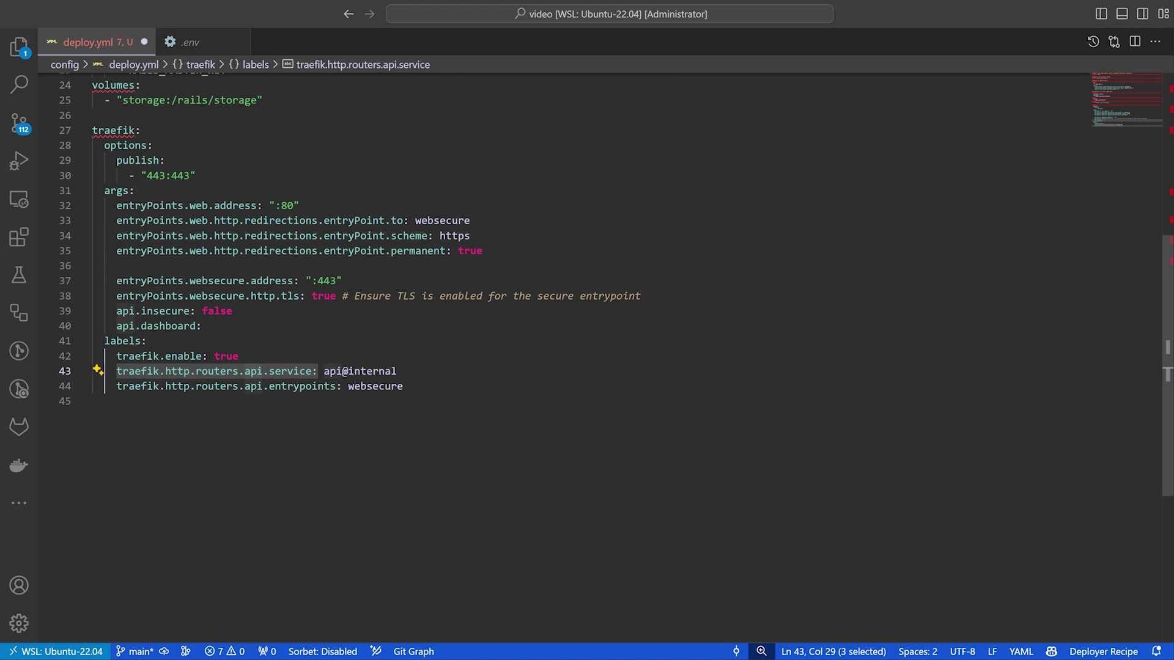
{"action": "key", "text": "Down"}
{"action": "key", "text": "ctrl+shift+Right"}
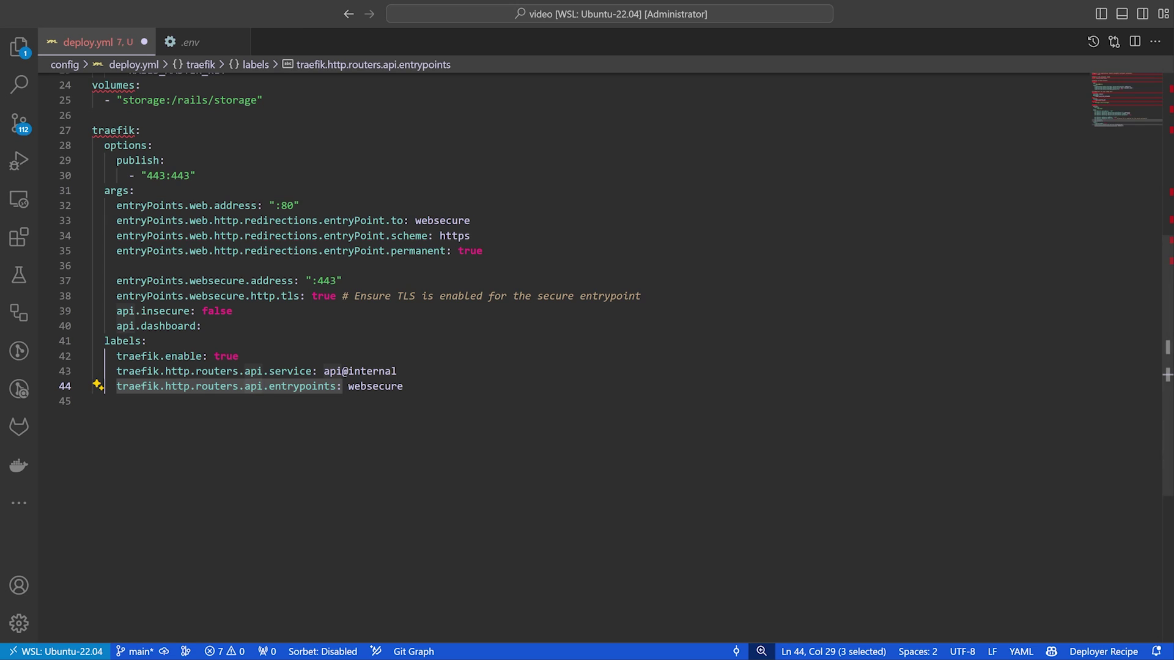
{"action": "key", "text": "End"}
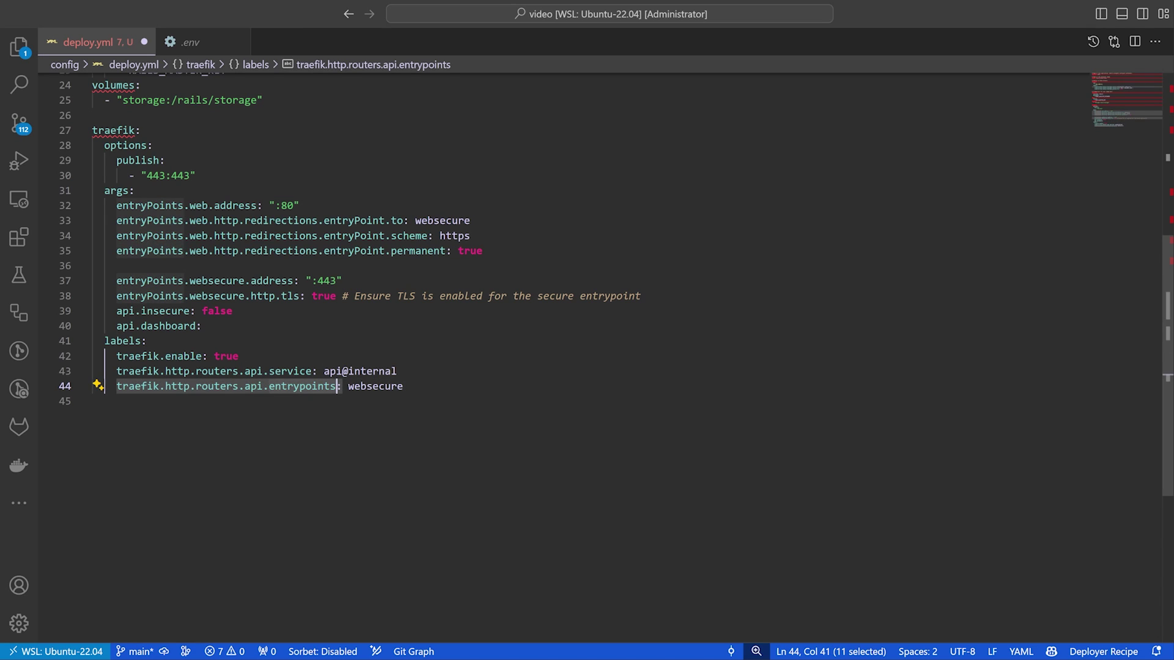
{"action": "key", "text": "ctrl+shift+Left"}
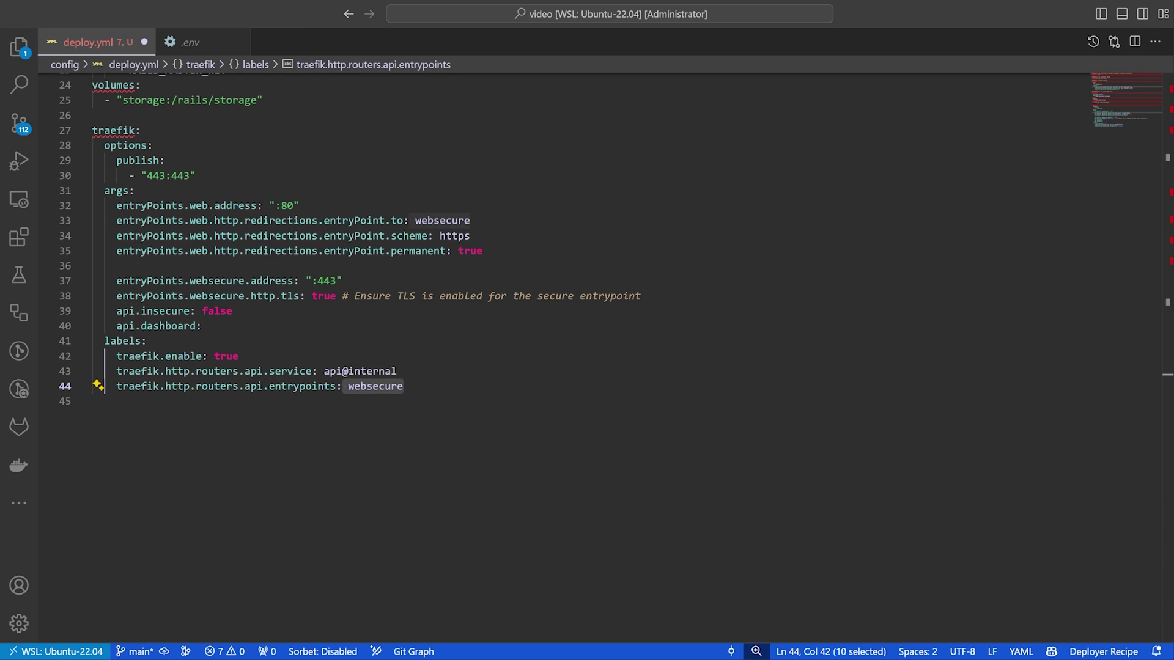
Add the api router rule Host(`traefik.busidevs.com`) and highlight its parts
{"action": "key", "text": "End"}
{"action": "key", "text": "Return"}
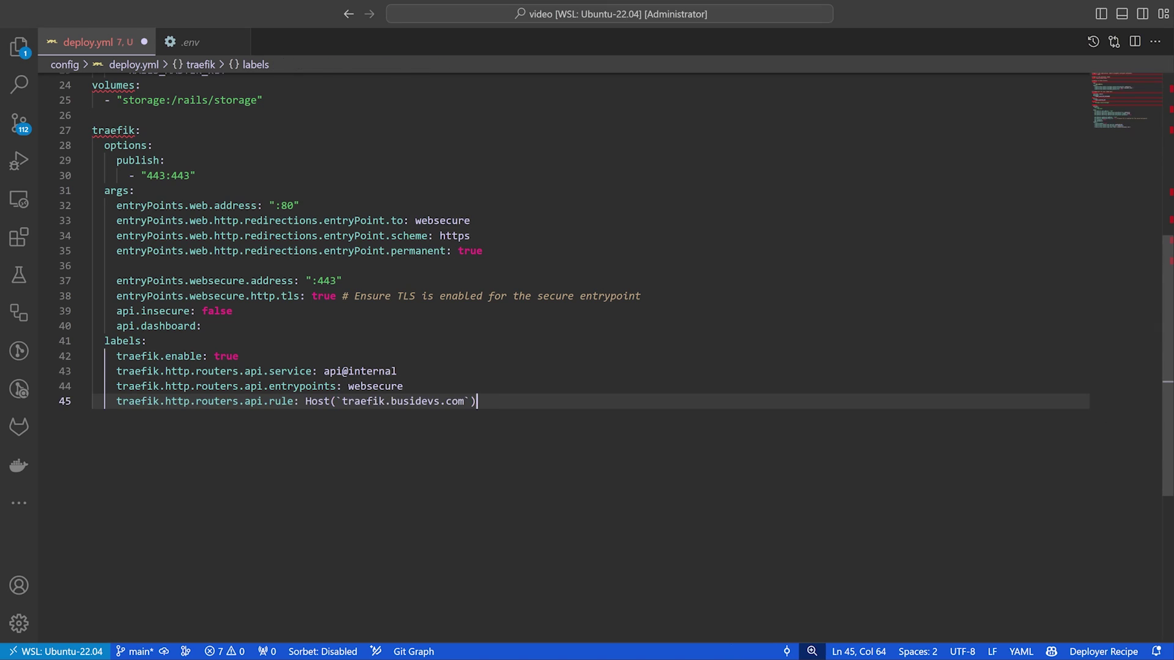
{"action": "type", "text": "traefik.http.routers.api.rule: Host(`traefik.busidevs.com`)"}
{"action": "double_click", "coordinate": [211, 400]}
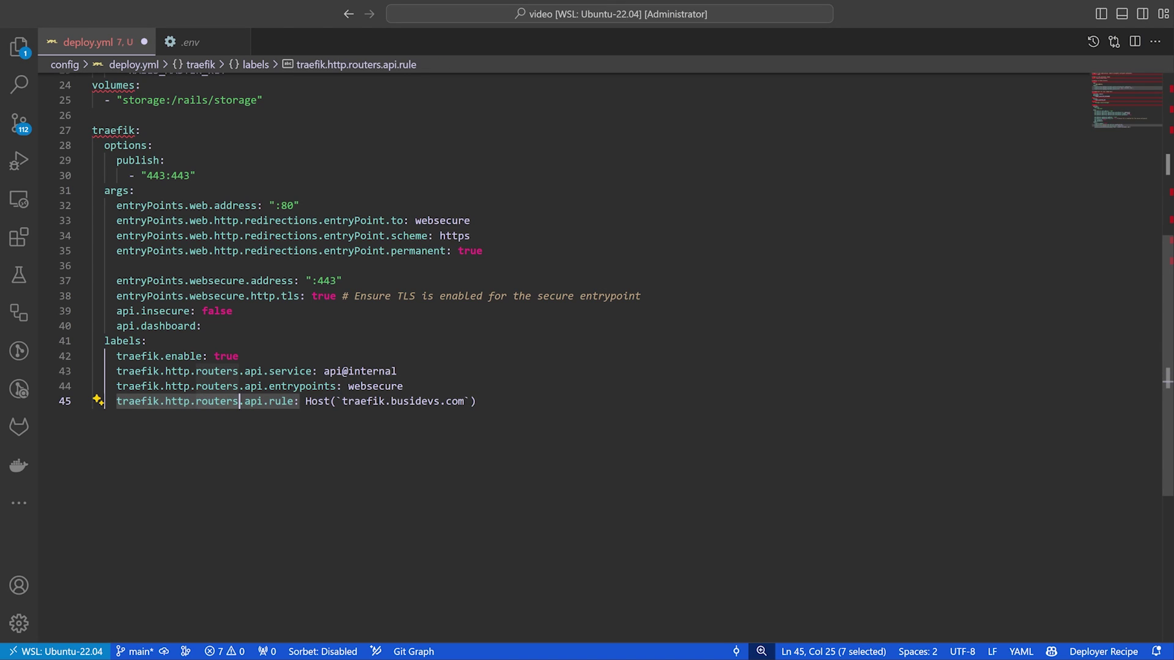
{"action": "double_click", "coordinate": [252, 401]}
{"action": "left_click", "coordinate": [318, 401]}
{"action": "double_click", "coordinate": [317, 401]}
{"action": "double_click", "coordinate": [362, 401]}
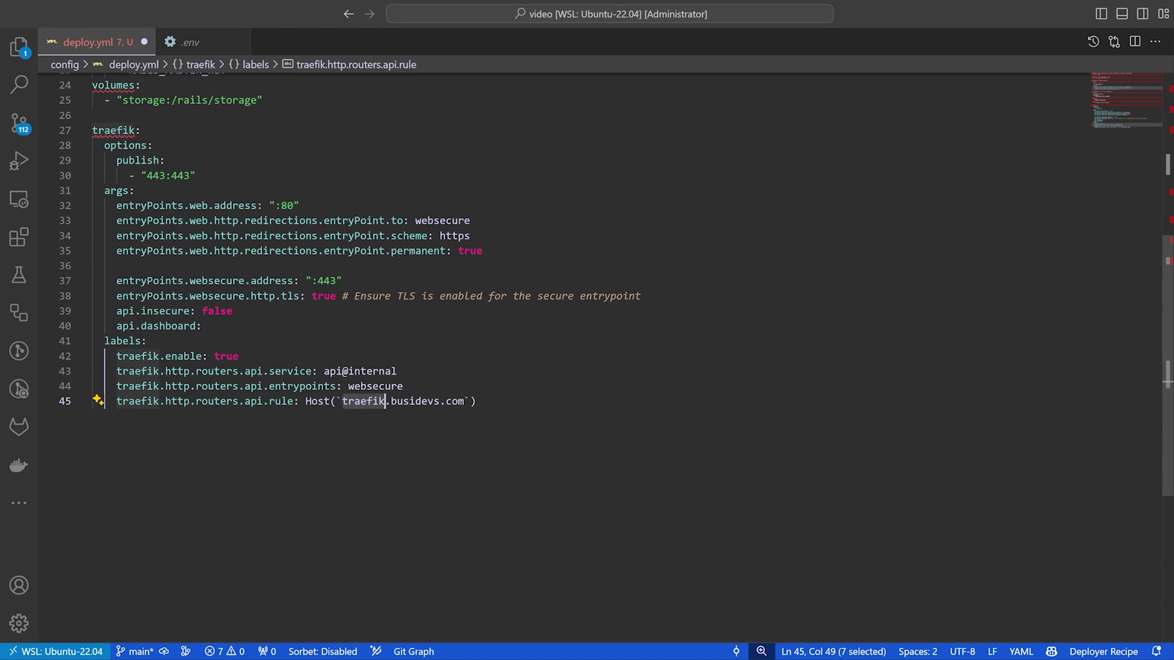
{"action": "double_click", "coordinate": [415, 401]}
{"action": "left_click", "coordinate": [361, 401]}
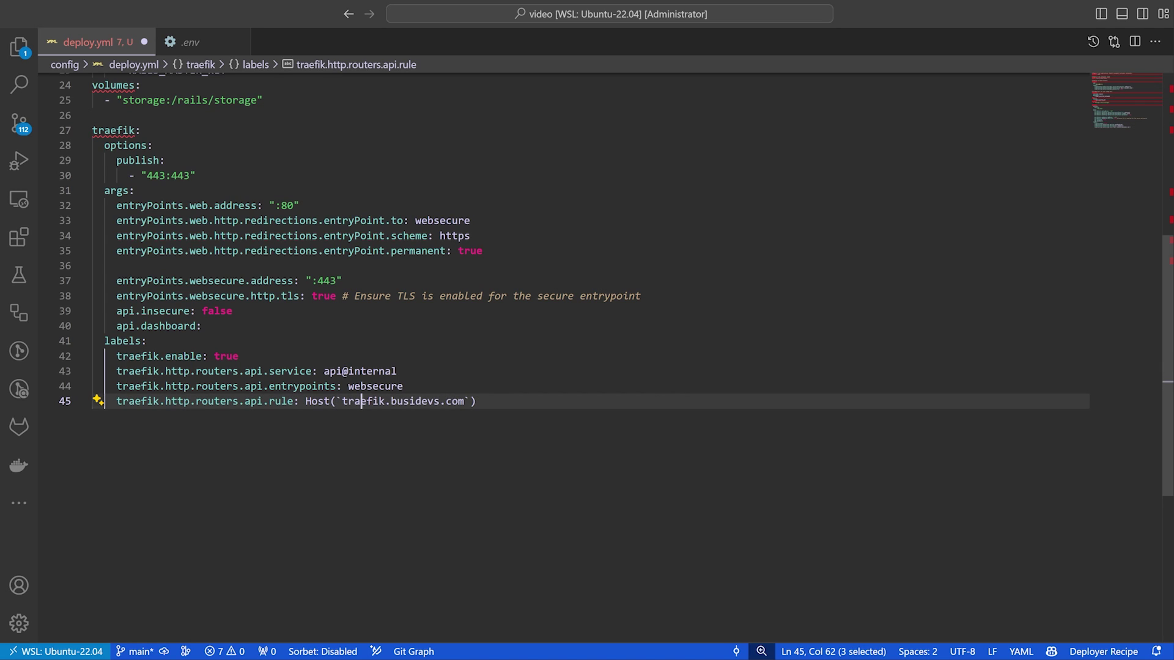
{"action": "double_click", "coordinate": [362, 400]}
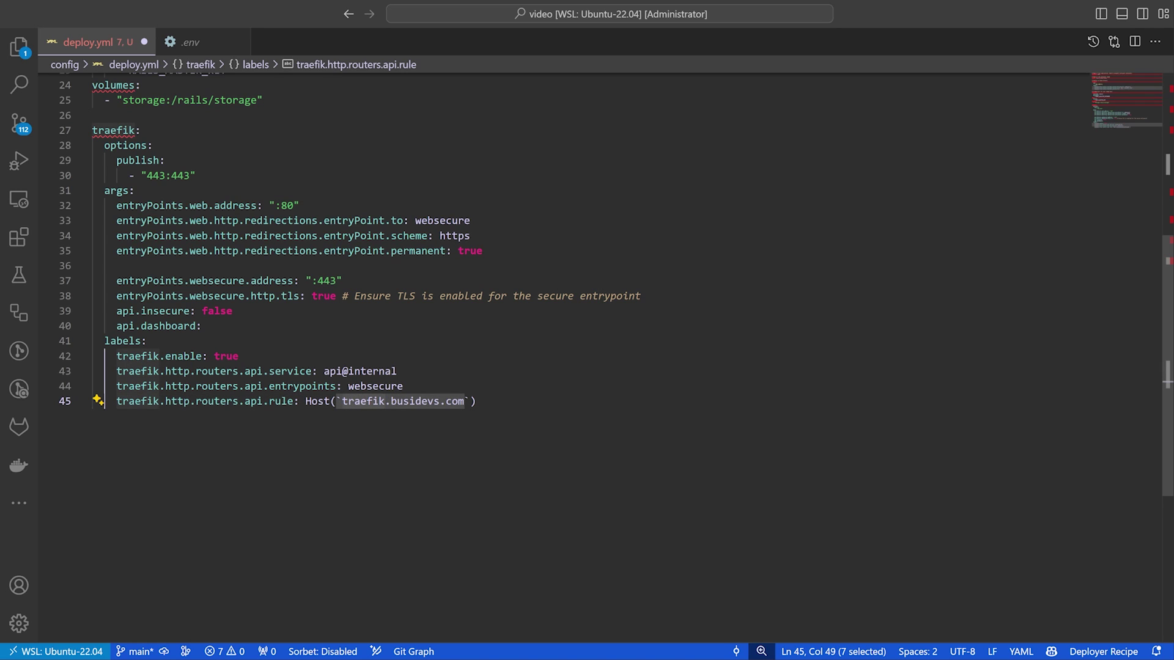
{"action": "double_click", "coordinate": [415, 401]}
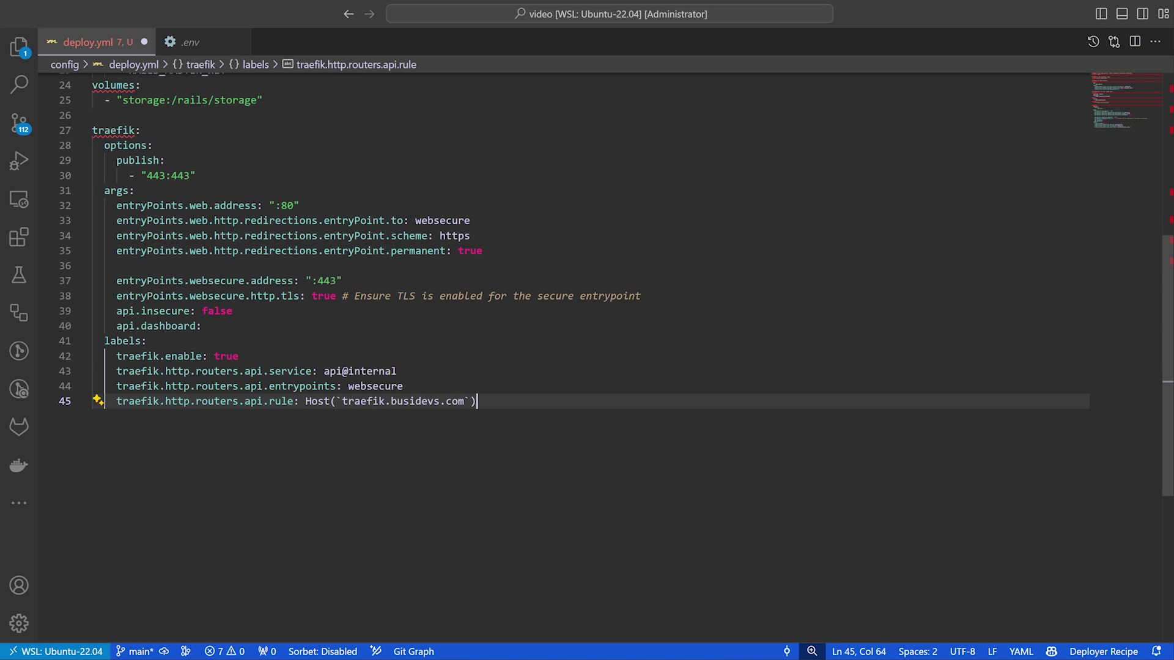
Add traefik.http.routers.api.tls: true and traefik.http.routers.api.middlewares: auth labels
{"action": "key", "text": "End"}
{"action": "key", "text": "Return"}
{"action": "type", "text": "traefik.http.routers.api.tls: true"}
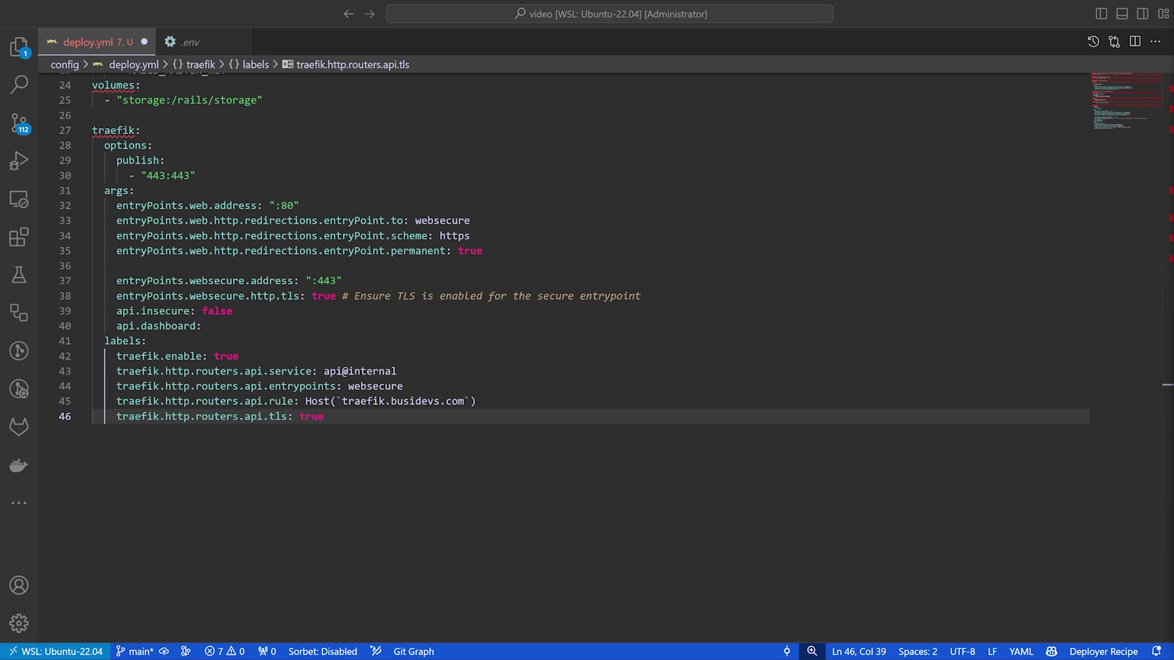
{"action": "key", "text": "Return"}
{"action": "type", "text": "traefik.http.routers.api.middlewares: auth"}
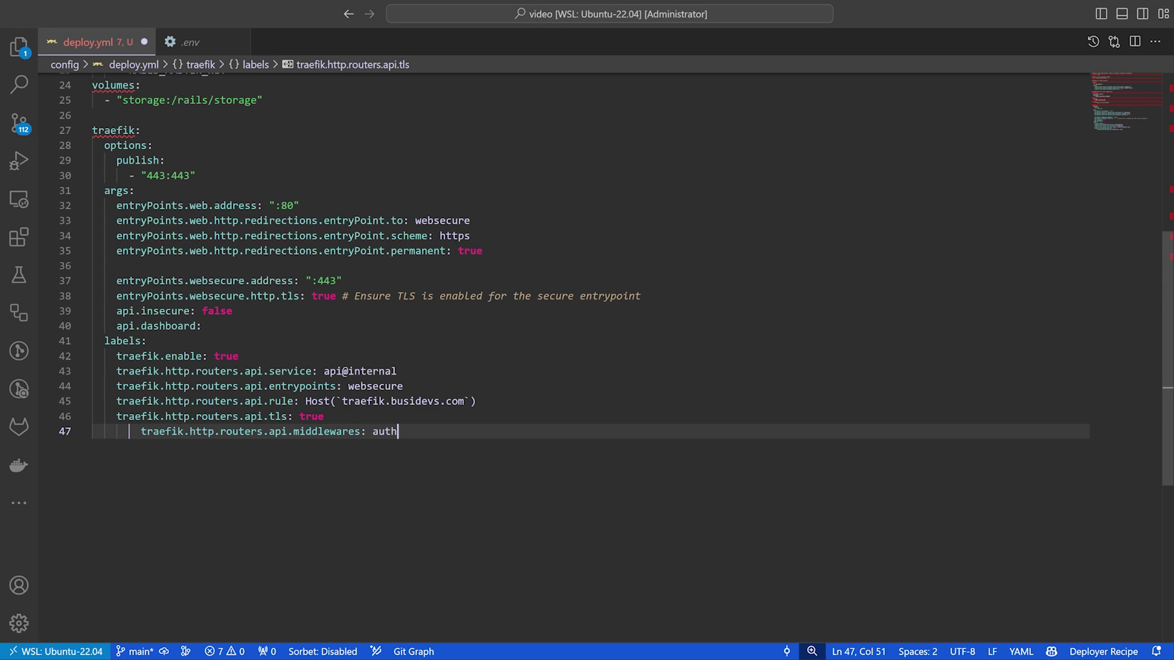
{"action": "double_click", "coordinate": [220, 431]}
{"action": "double_click", "coordinate": [248, 431]}
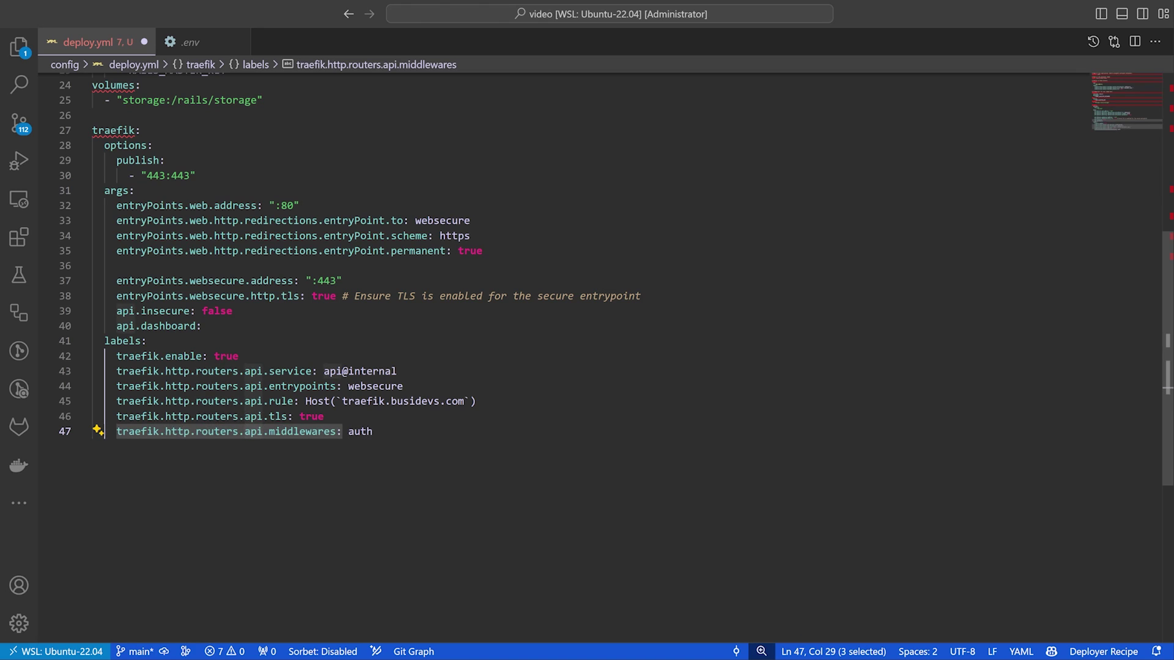
{"action": "double_click", "coordinate": [303, 431]}
{"action": "left_click", "coordinate": [385, 431]}
{"action": "key", "text": "ctrl+shift+Left"}
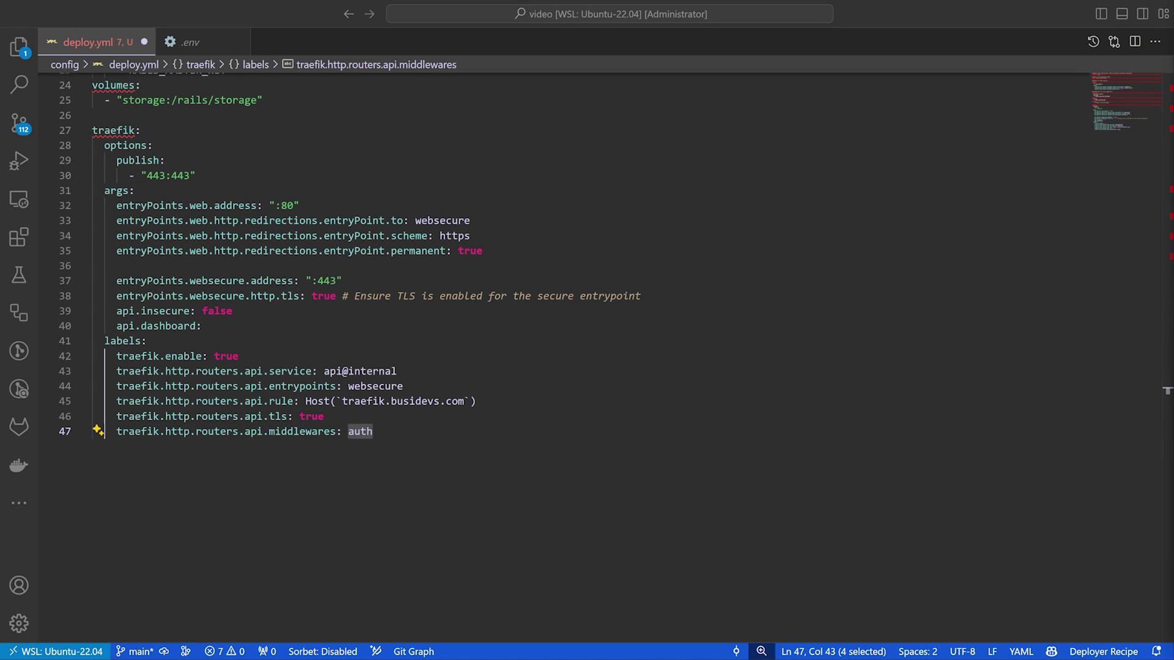
Add the traefik.http.middlewares.auth.basicauth.users: label key
{"action": "key", "text": "End"}
{"action": "key", "text": "Return"}
{"action": "key", "text": "Return"}
{"action": "type", "text": "traefik.http.middlewares.auth.basicauth.users:"}
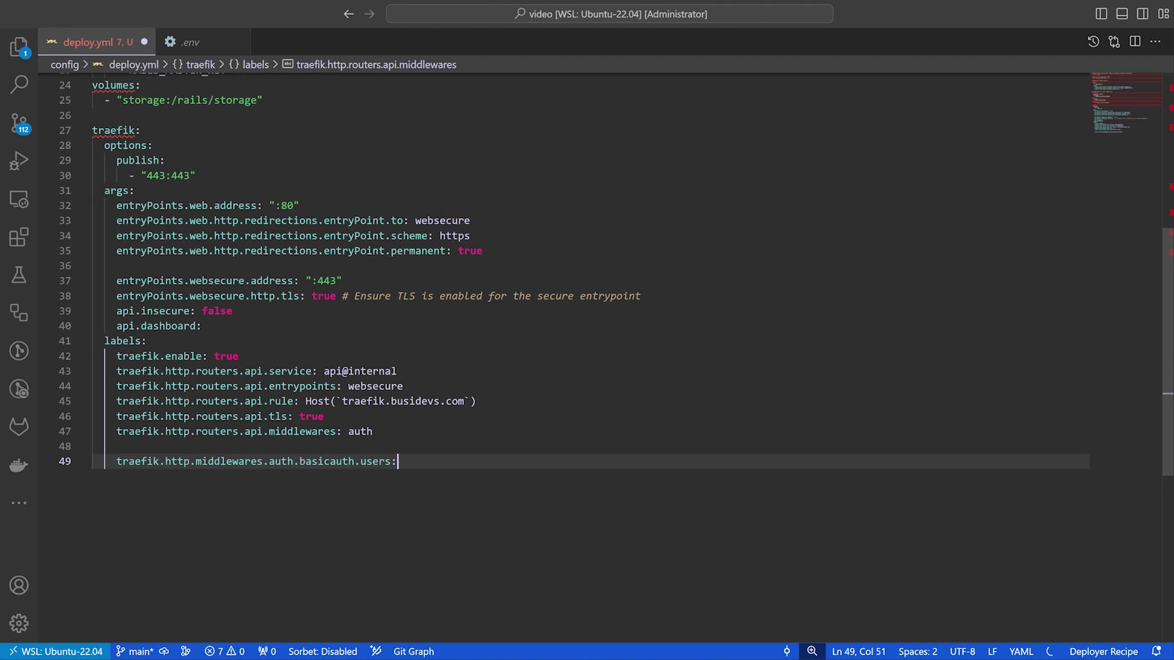
{"action": "left_click", "coordinate": [177, 461]}
{"action": "double_click", "coordinate": [220, 462]}
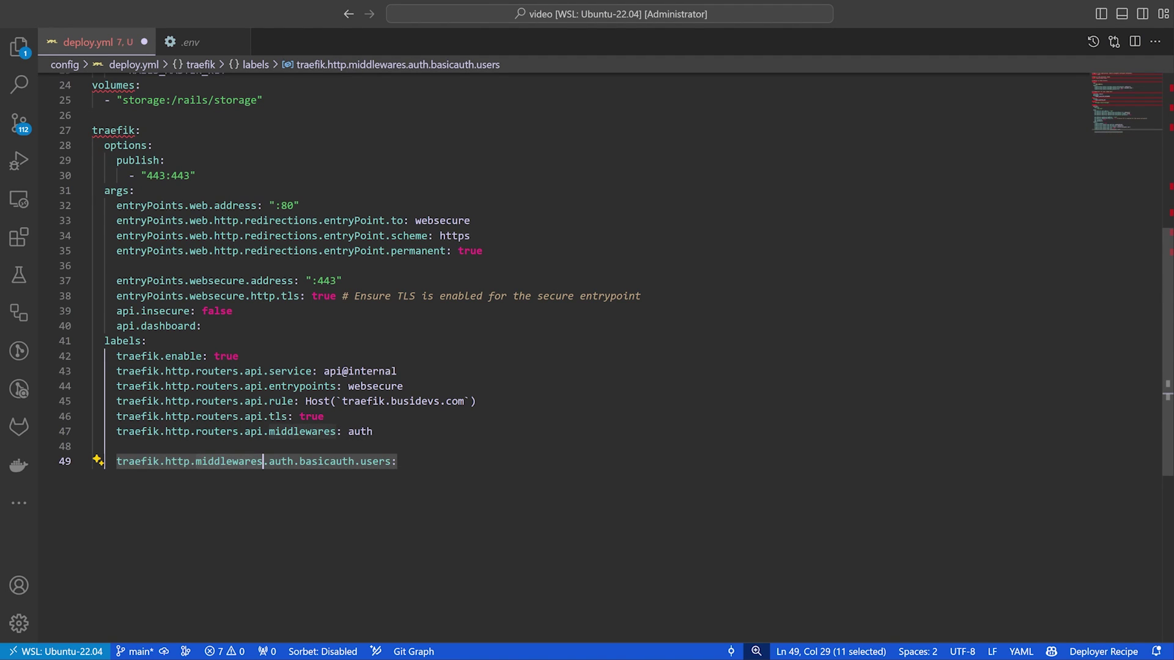
{"action": "left_click", "coordinate": [275, 461]}
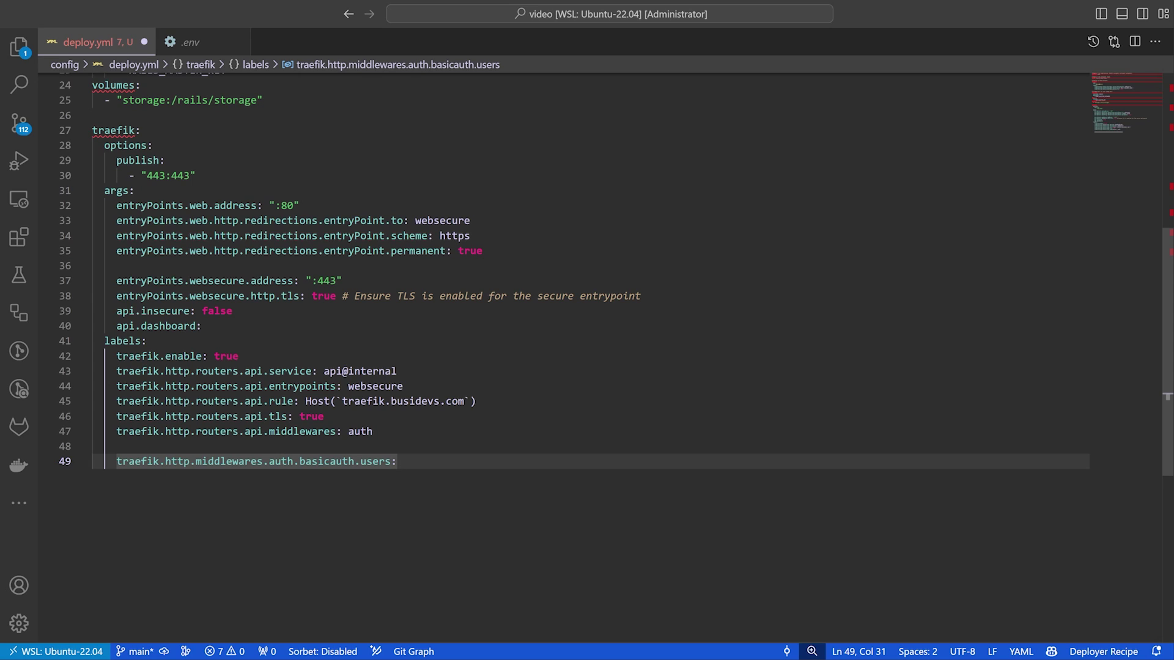
{"action": "double_click", "coordinate": [326, 461]}
{"action": "double_click", "coordinate": [376, 461]}
{"action": "left_click", "coordinate": [399, 461]}
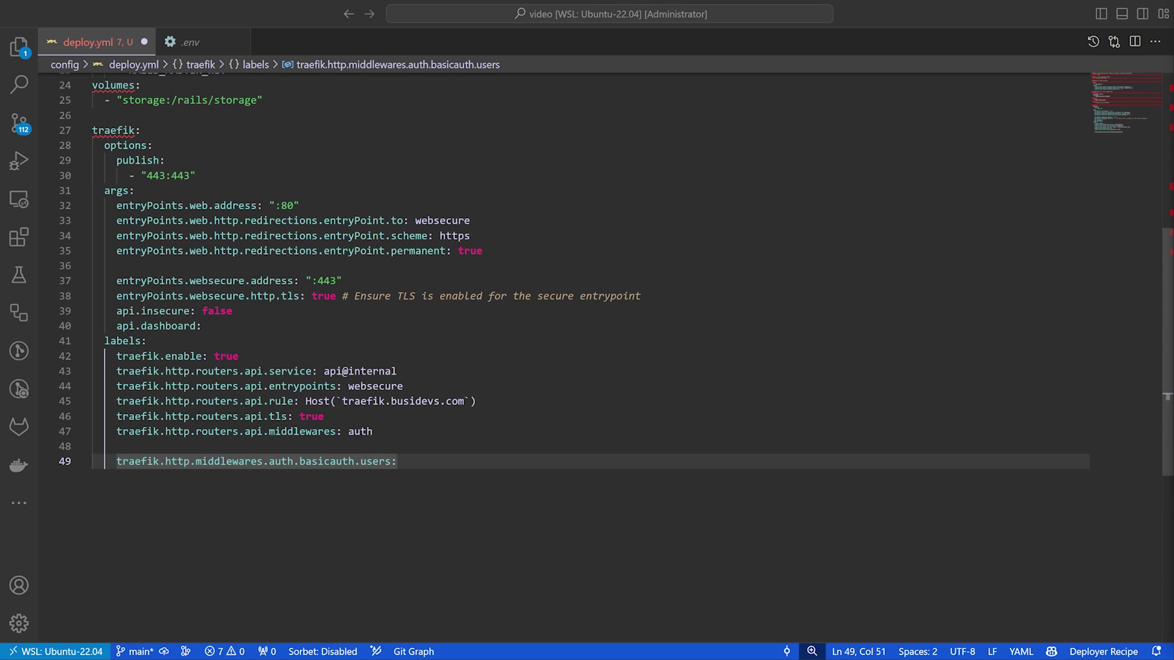
{"action": "key", "text": "Up"}
{"action": "key", "text": "Up"}
{"action": "key", "text": "Down"}
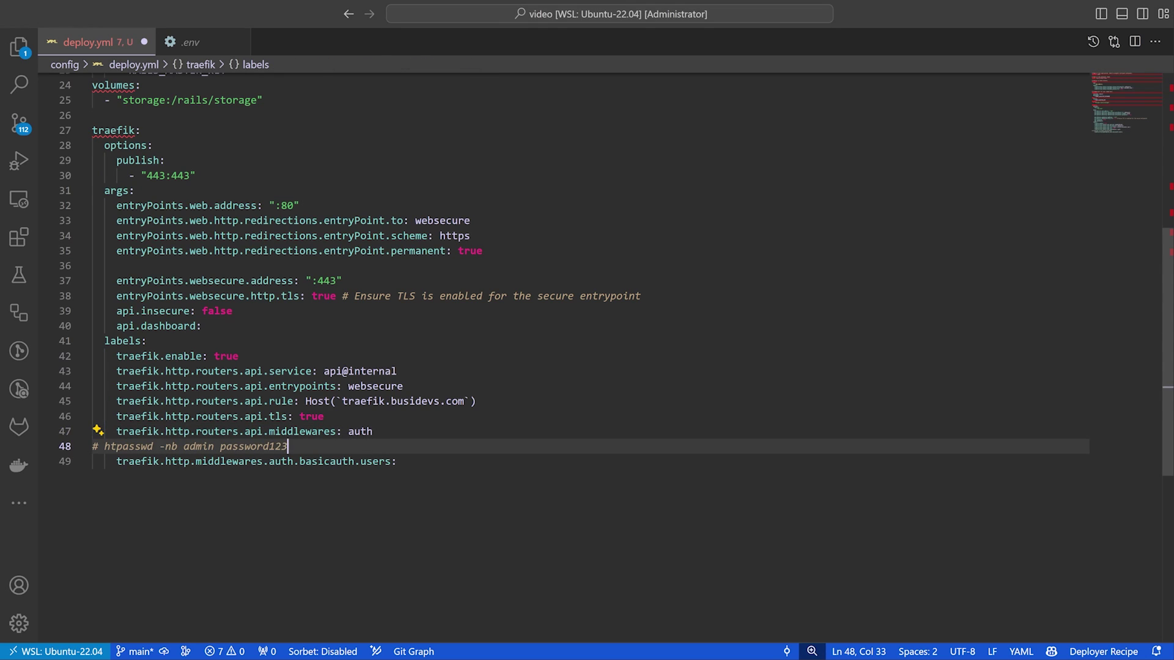
{"action": "key", "text": "Home"}
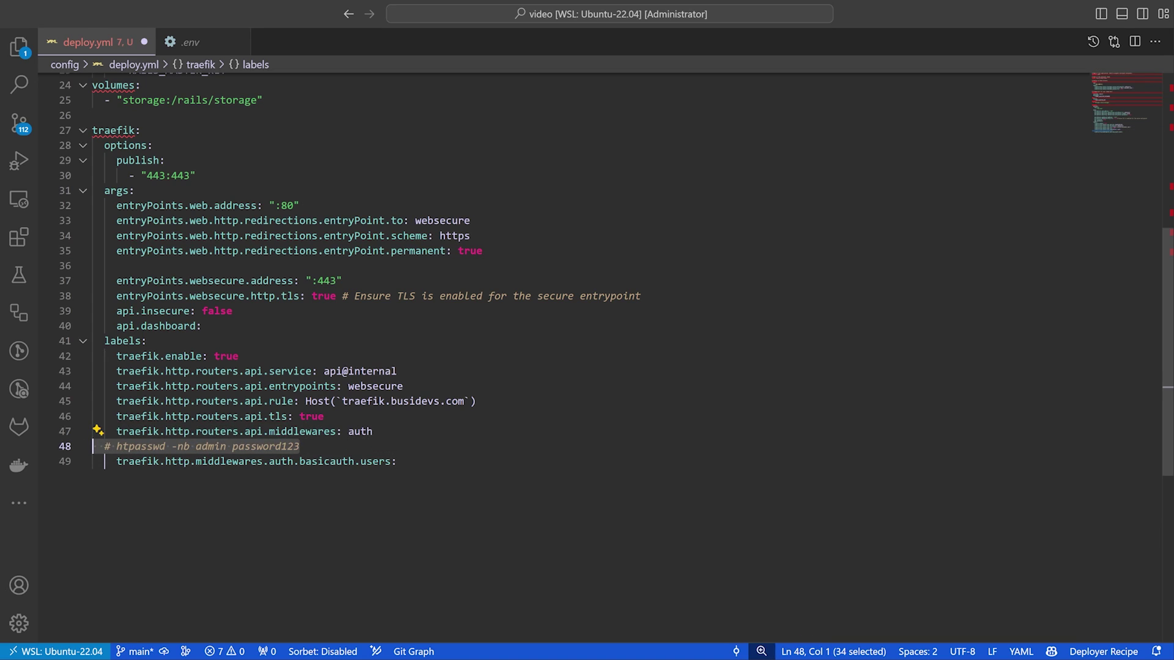
{"action": "key", "text": "Tab"}
{"action": "left_click", "coordinate": [339, 461]}
{"action": "double_click", "coordinate": [279, 446]}
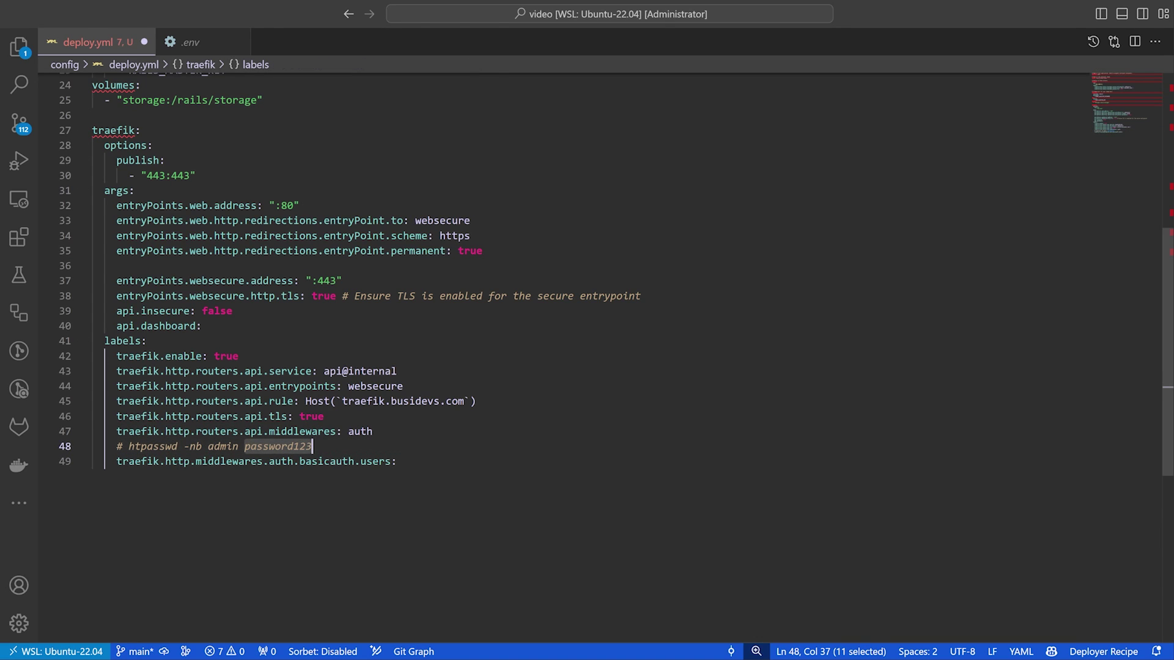
{"action": "double_click", "coordinate": [193, 447]}
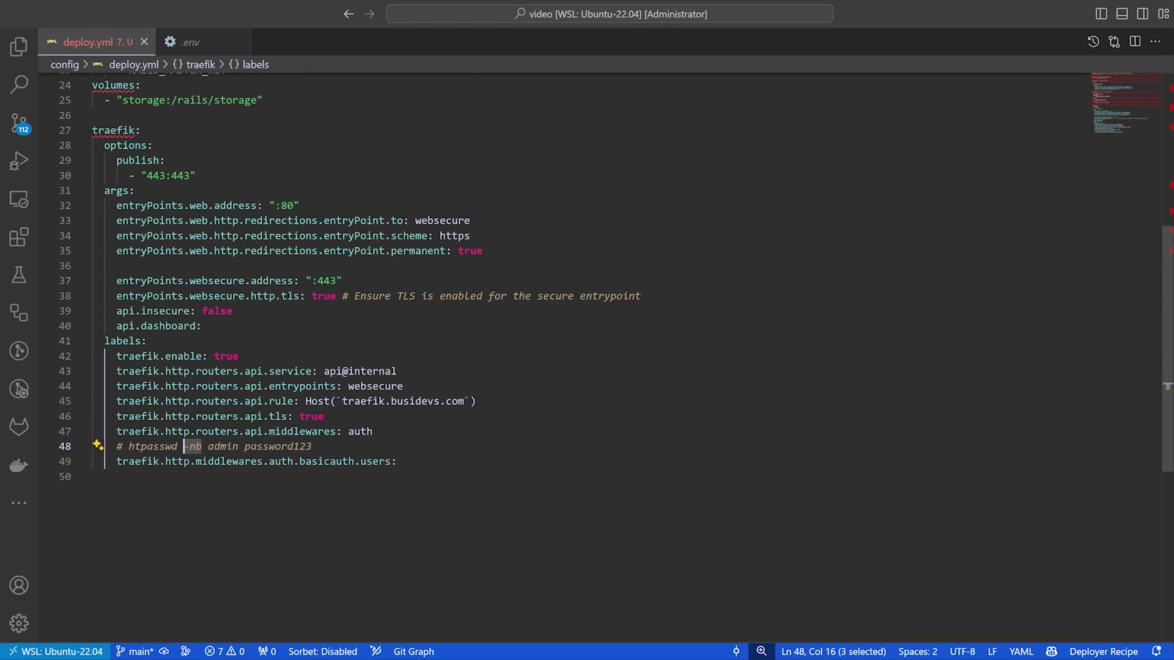
{"action": "double_click", "coordinate": [296, 446]}
{"action": "double_click", "coordinate": [222, 446]}
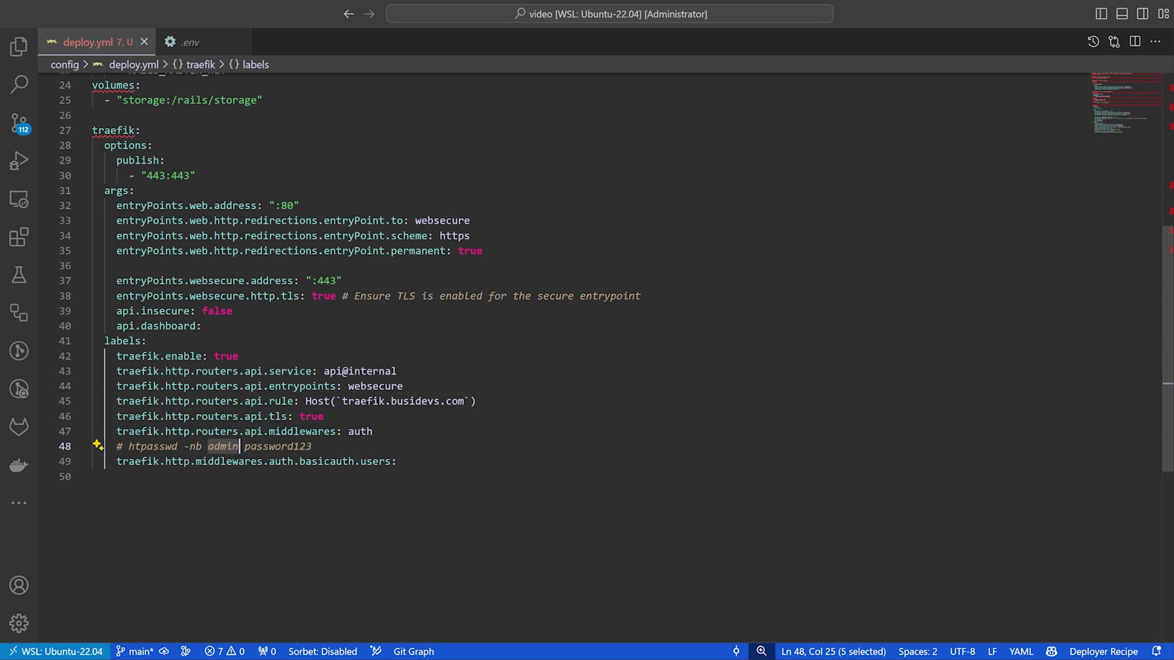
{"action": "left_click", "coordinate": [288, 447]}
{"action": "double_click", "coordinate": [275, 445]}
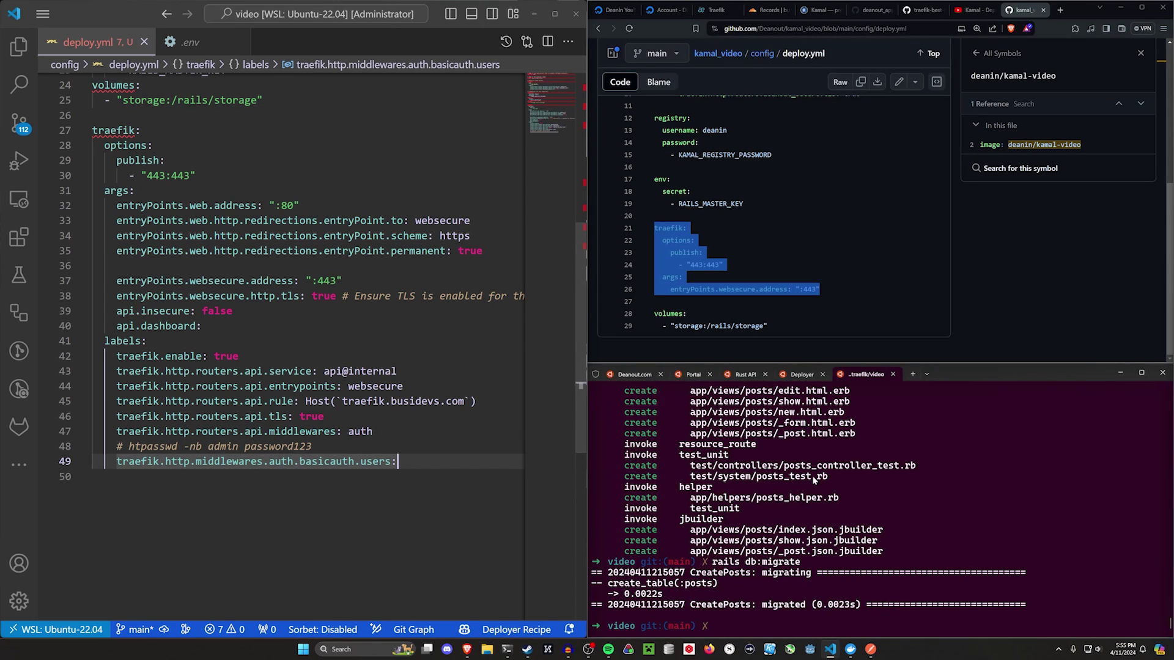
{"action": "key", "text": "ctrl+l"}
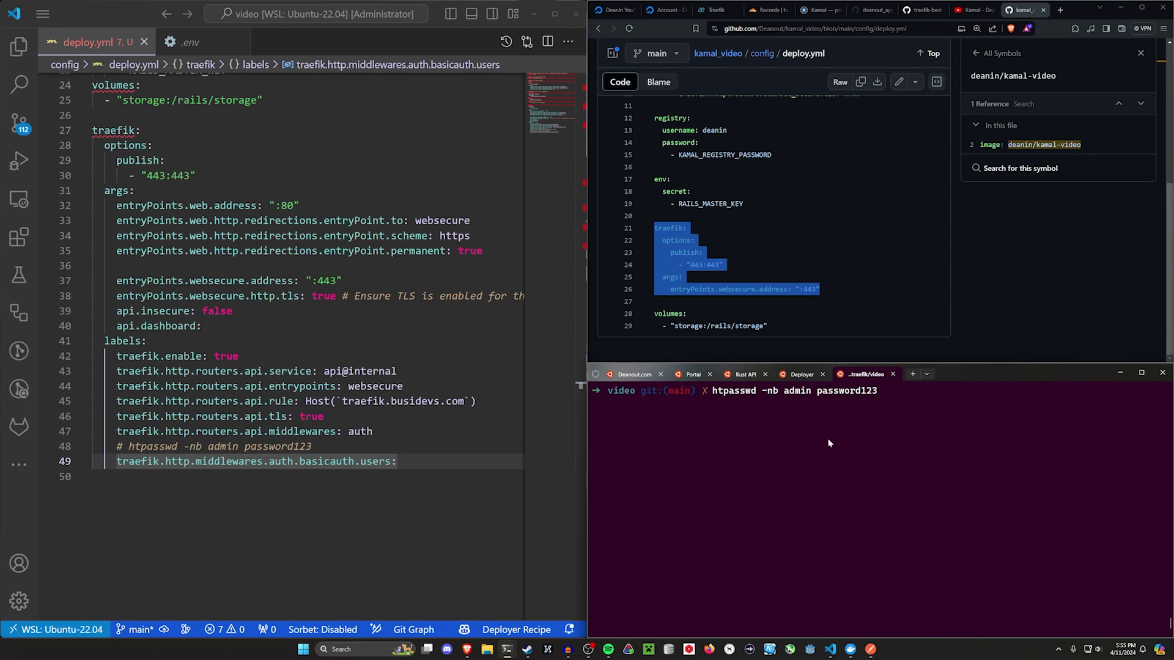
{"action": "double_click", "coordinate": [796, 392]}
{"action": "left_click_drag", "start_coordinate": [818, 392], "coordinate": [862, 393]}
{"action": "key", "text": "Return"}
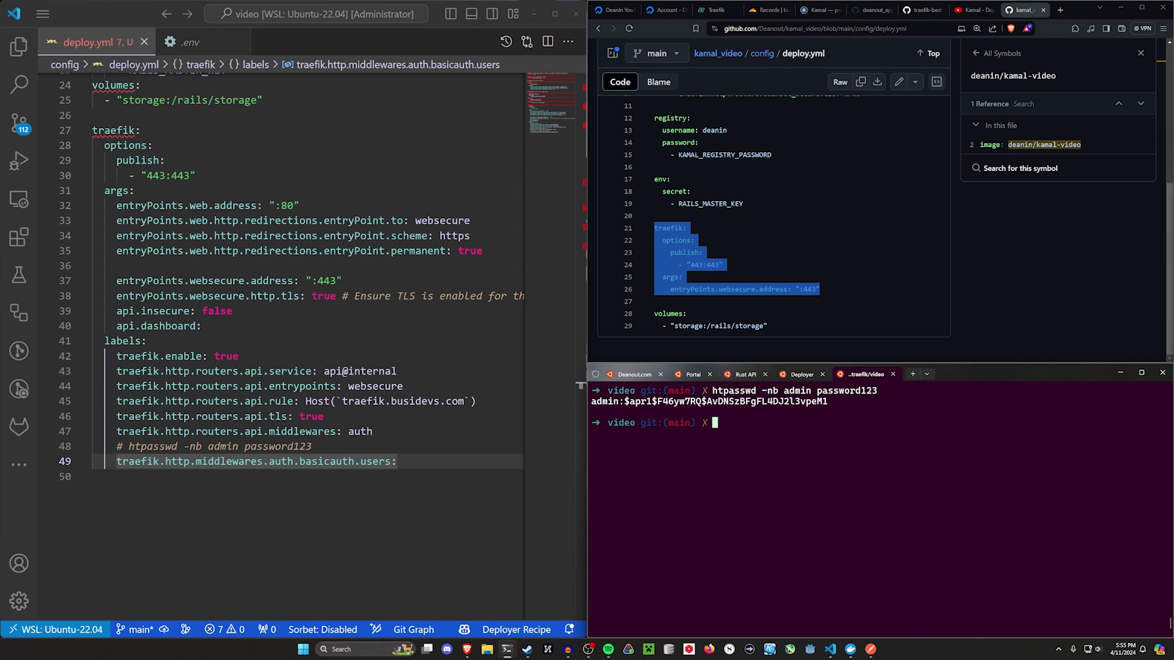
{"action": "left_click_drag", "start_coordinate": [828, 402], "coordinate": [592, 401]}
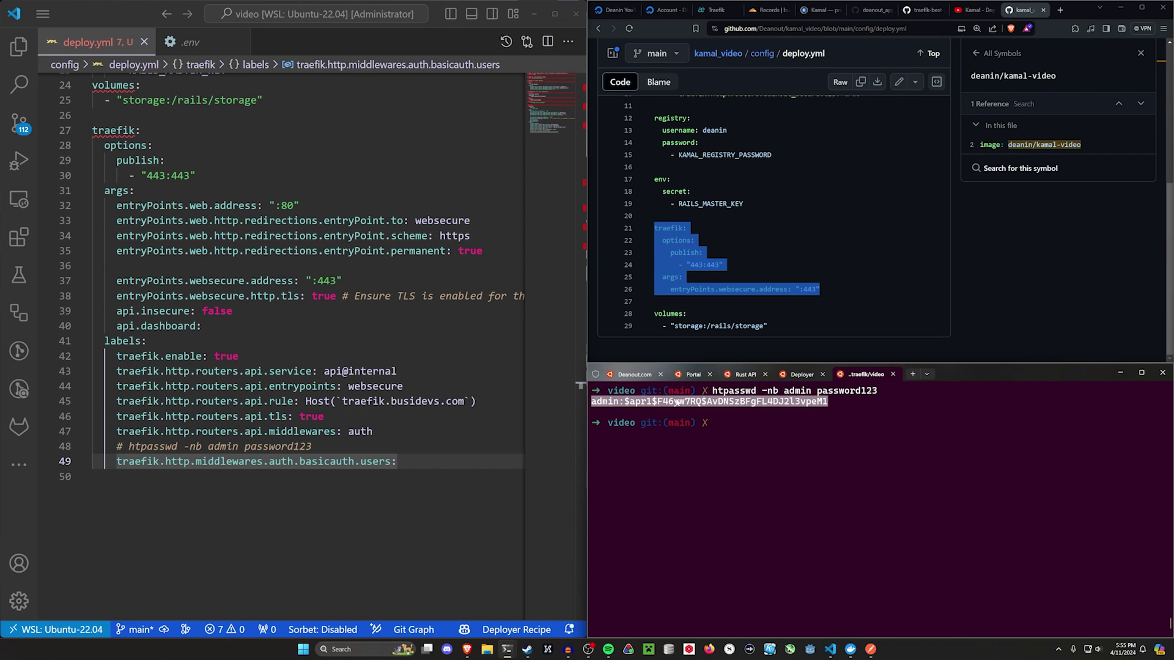
{"action": "key", "text": "ctrl+shift+c"}
{"action": "left_click", "coordinate": [275, 476]}
{"action": "left_click", "coordinate": [440, 461]}
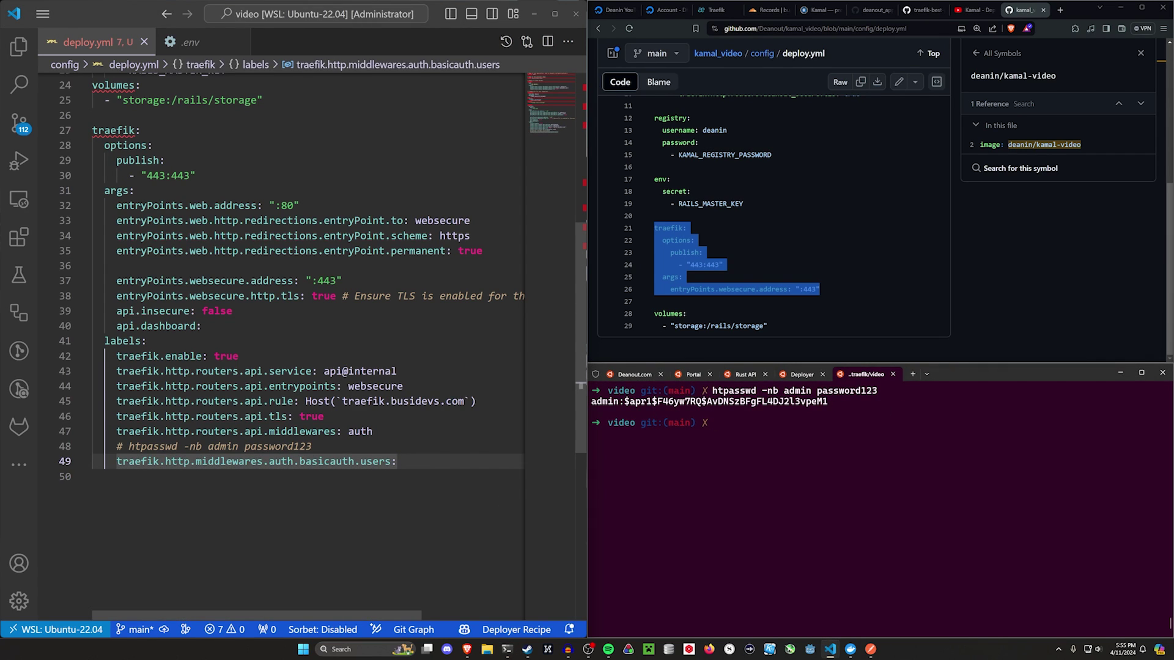
{"action": "key", "text": "super+Up"}
{"action": "type", "text": "\""}
Paste the htpasswd hash as the users value and inspect it on line 49
{"action": "key", "text": "ctrl+v"}
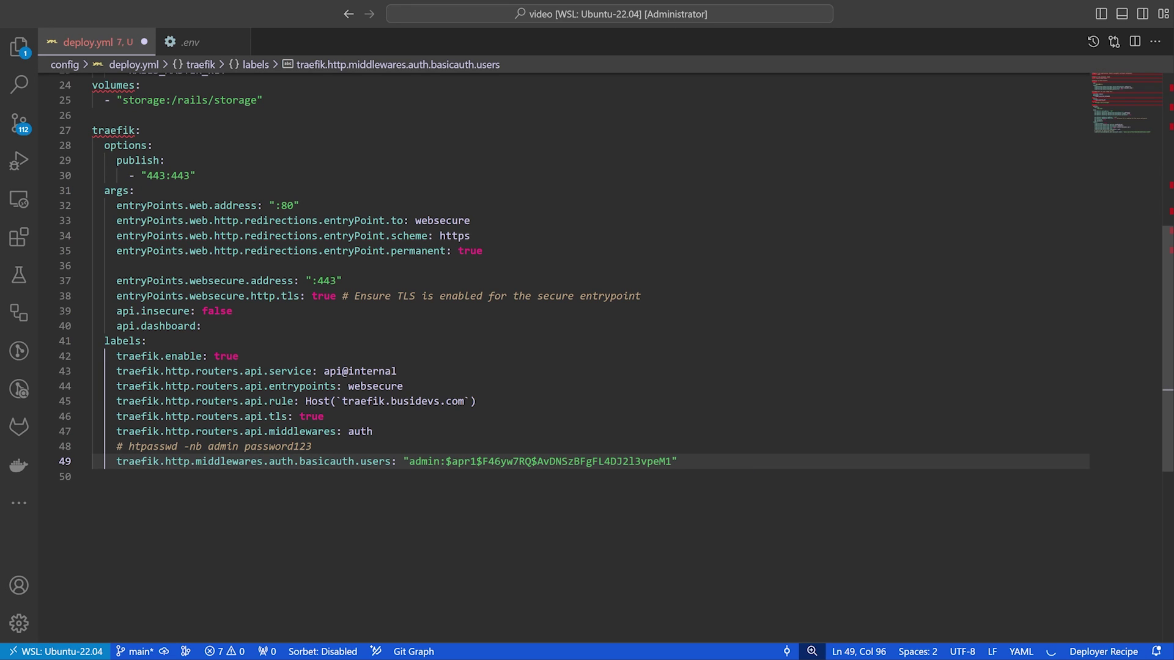
{"action": "key", "text": "shift+Home"}
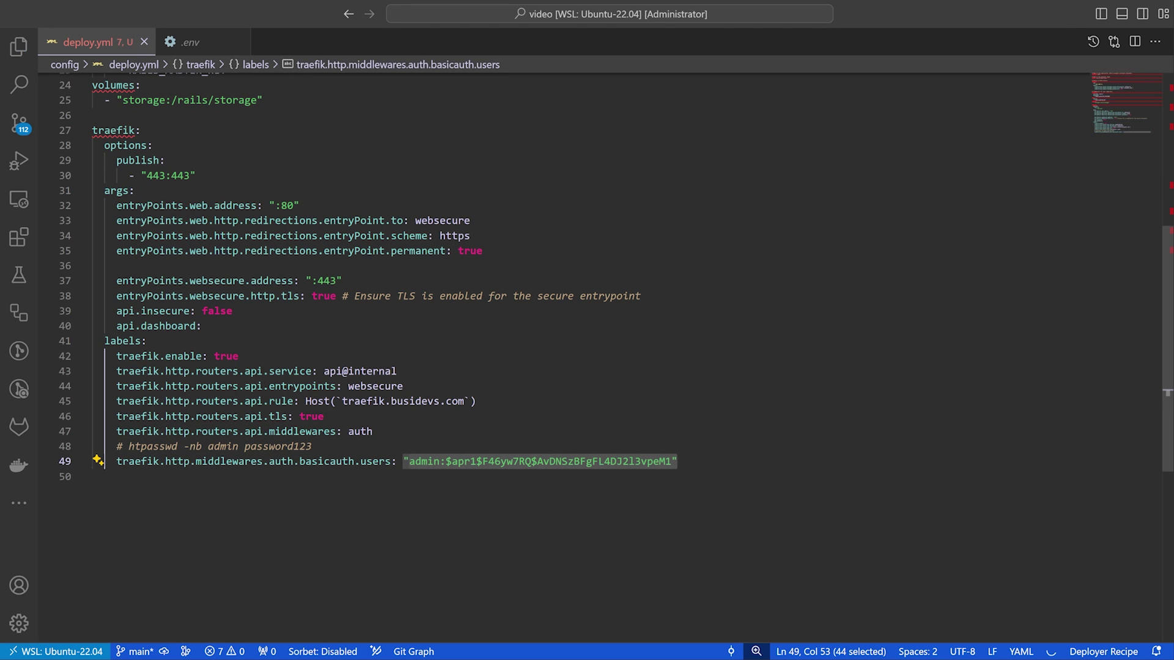
{"action": "scroll", "coordinate": [367, 368], "scroll_direction": "up", "scroll_amount": 6}
{"action": "left_click", "coordinate": [147, 330]}
{"action": "left_click_drag", "start_coordinate": [230, 345], "coordinate": [98, 345]}
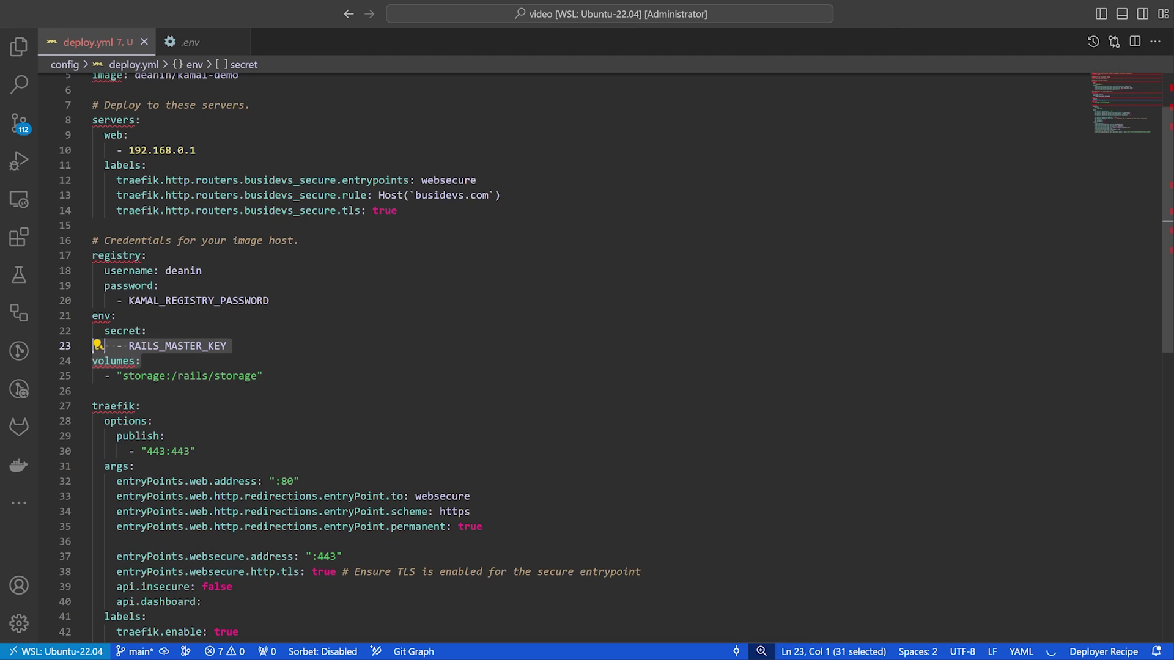
{"action": "scroll", "coordinate": [367, 366], "scroll_direction": "down", "scroll_amount": 5}
{"action": "left_click", "coordinate": [679, 484]}
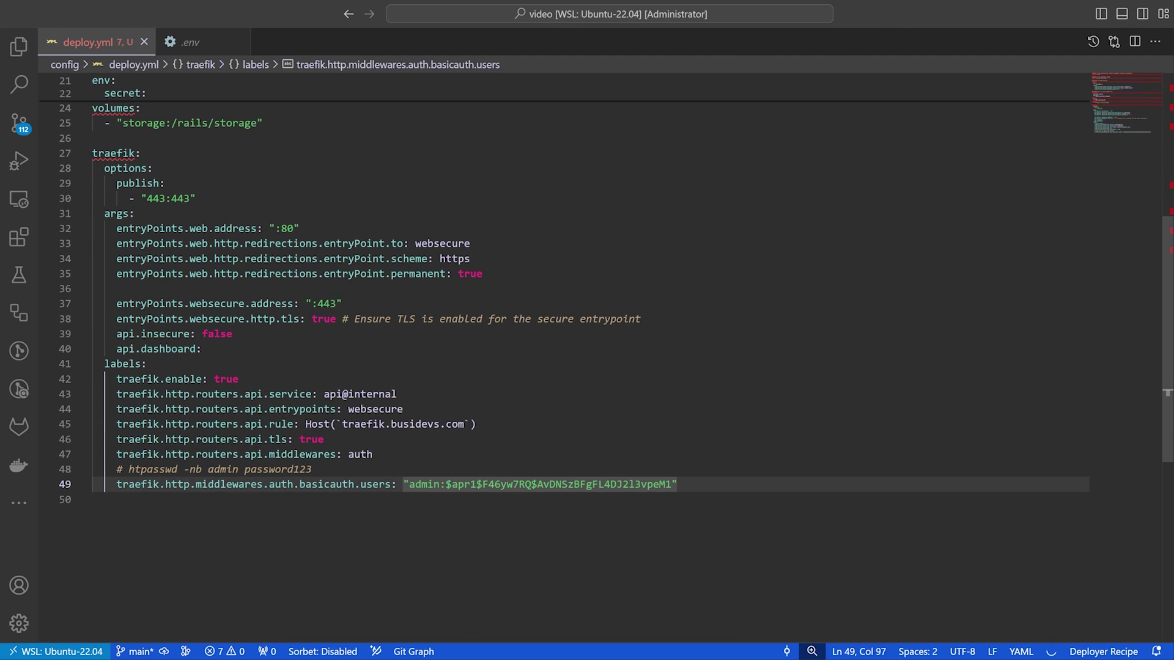
{"action": "key", "text": "ctrl+shift+Left"}
{"action": "key", "text": "ctrl+shift+Left"}
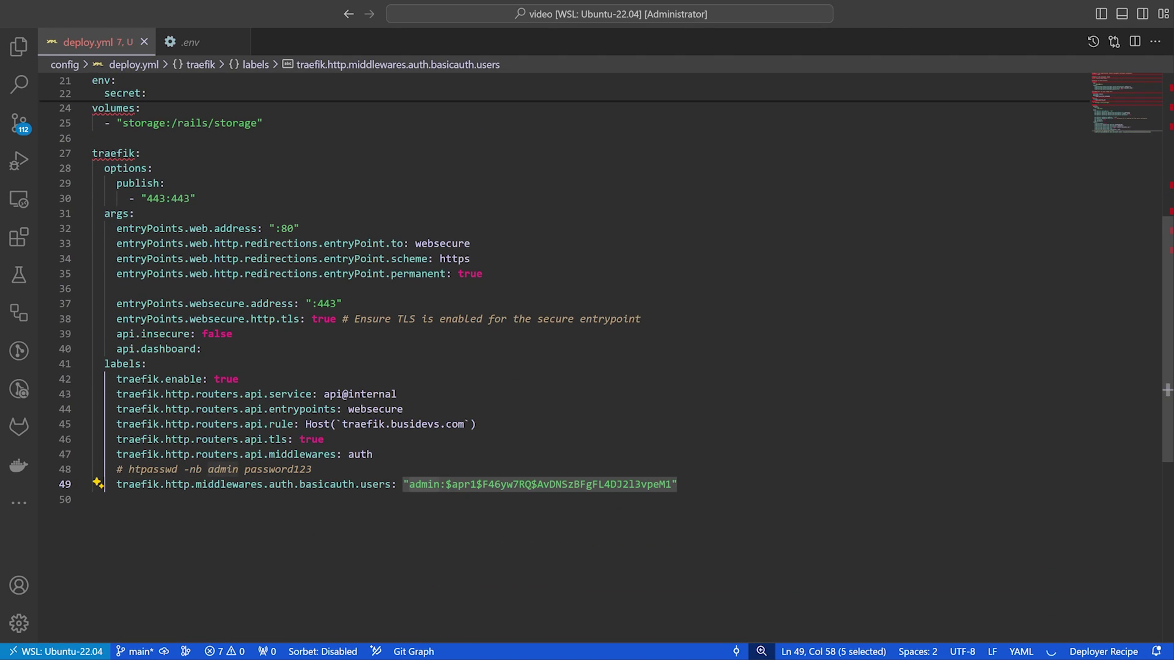
{"action": "key", "text": "ctrl+shift+Left"}
{"action": "key", "text": "Escape"}
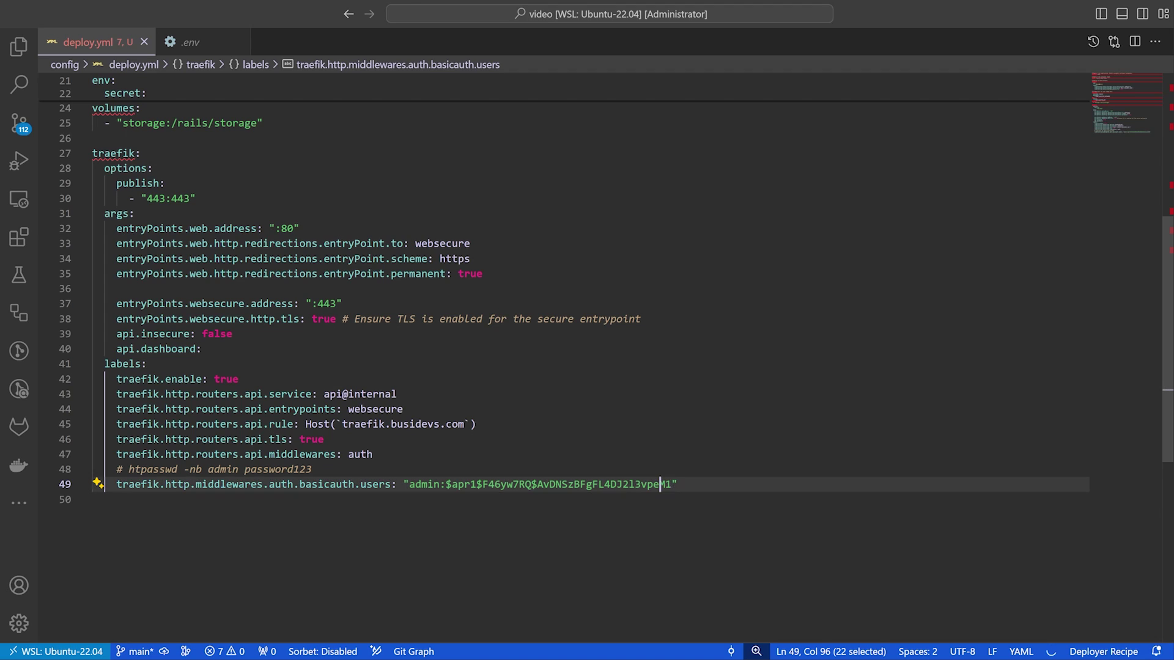
{"action": "key", "text": "ctrl+shift+Left"}
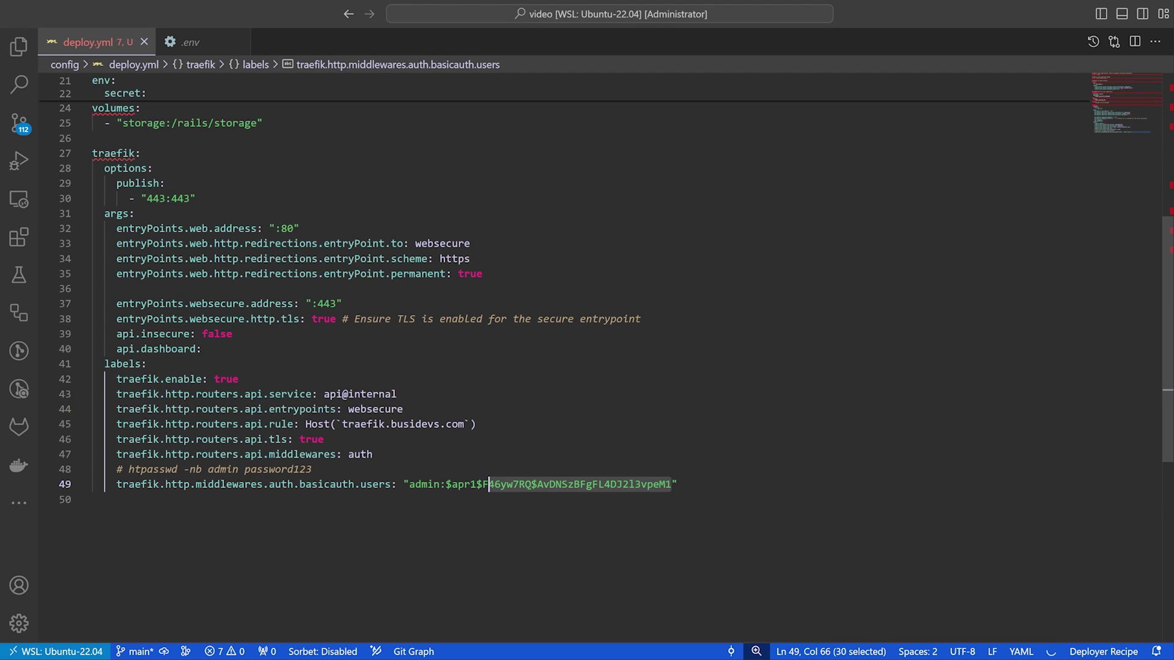
{"action": "key", "text": "ctrl+shift+Left"}
{"action": "key", "text": "ctrl+shift+Left"}
{"action": "key", "text": "ctrl+shift+Left"}
{"action": "key", "text": "ctrl+shift+Left"}
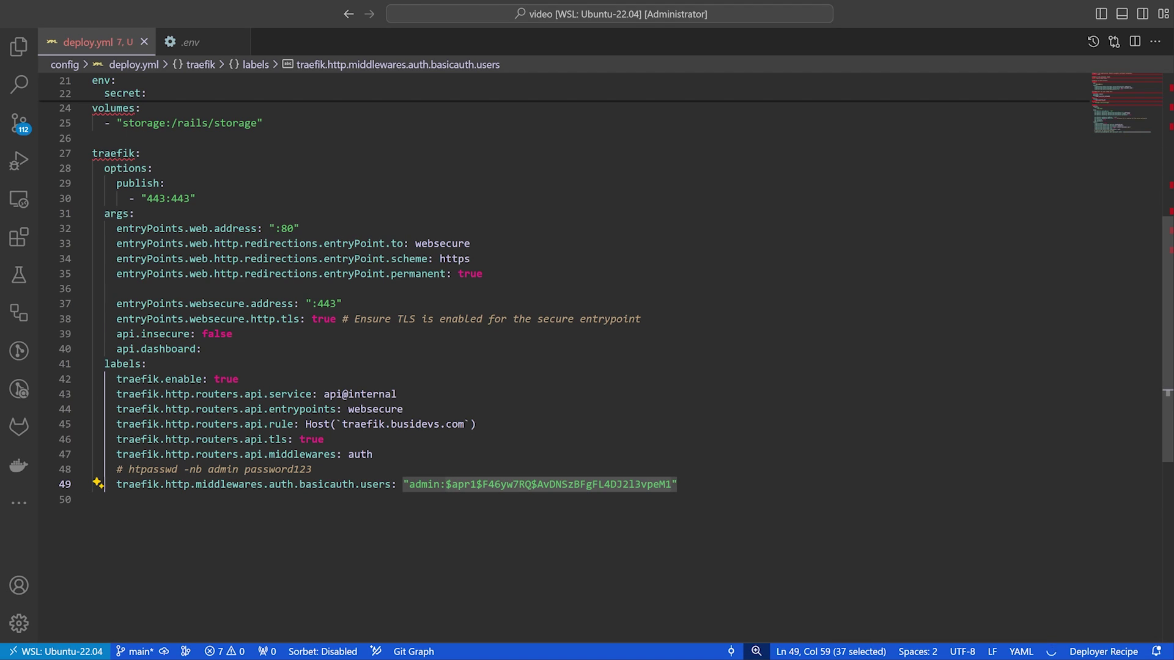
{"action": "key", "text": "Escape"}
Review the htpasswd comment, the auth middleware line, and the app router's websecure and TLS labels
{"action": "double_click", "coordinate": [278, 469]}
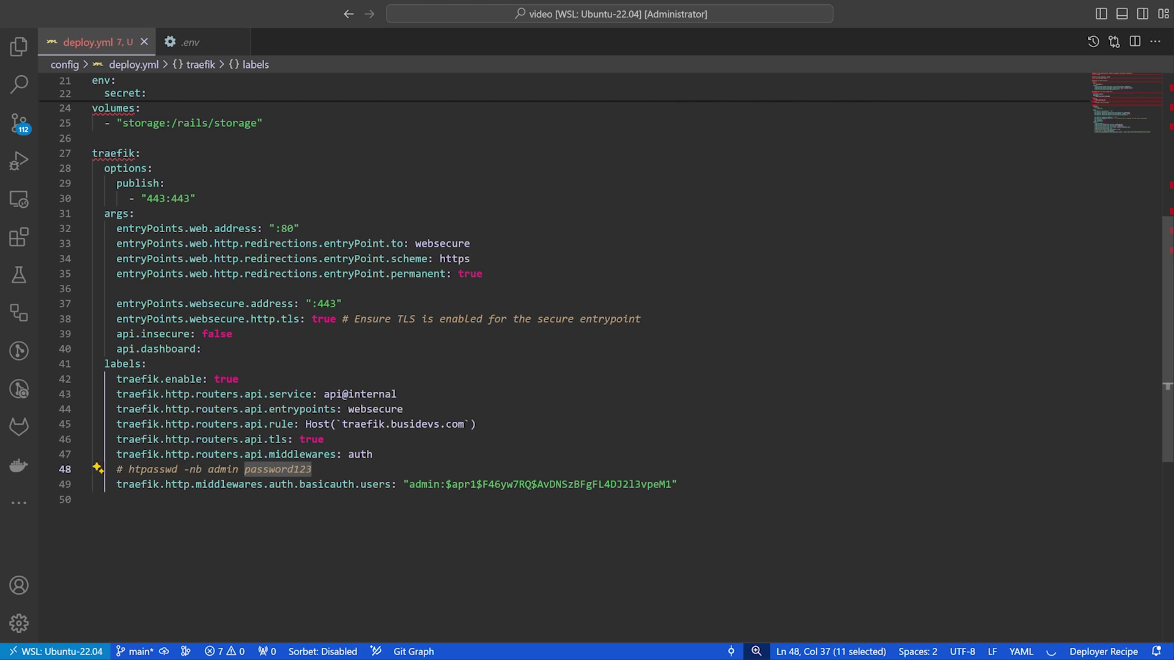
{"action": "left_click_drag", "start_coordinate": [447, 484], "coordinate": [470, 485]}
{"action": "key", "text": "shift+End"}
{"action": "key", "text": "shift+Up"}
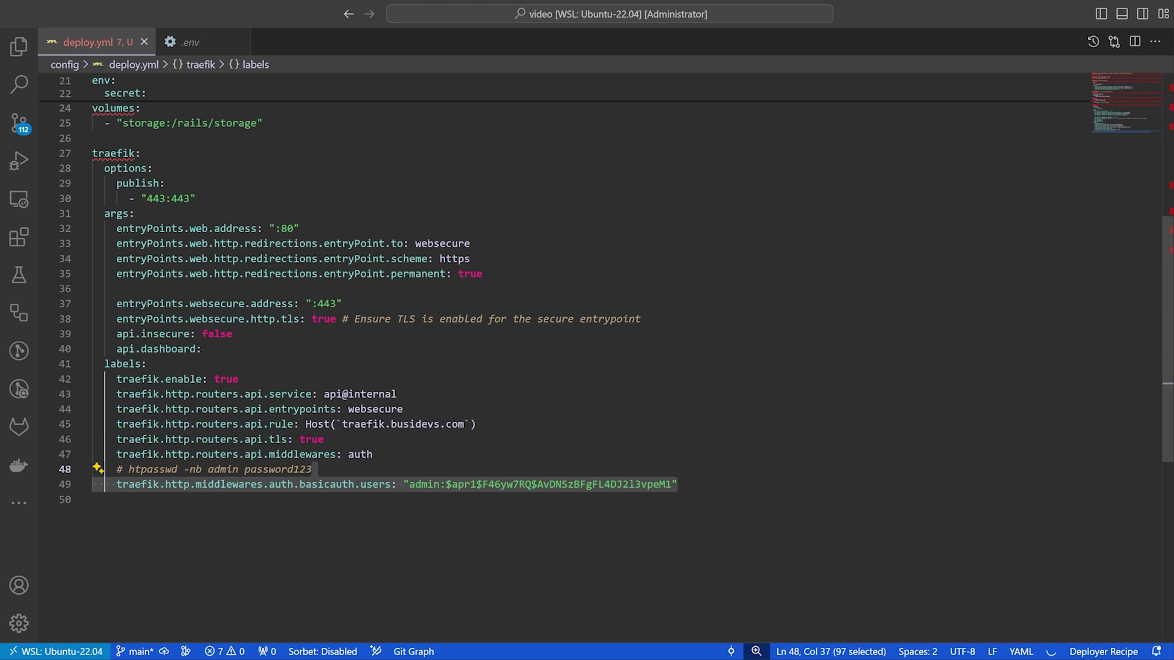
{"action": "key", "text": "Escape"}
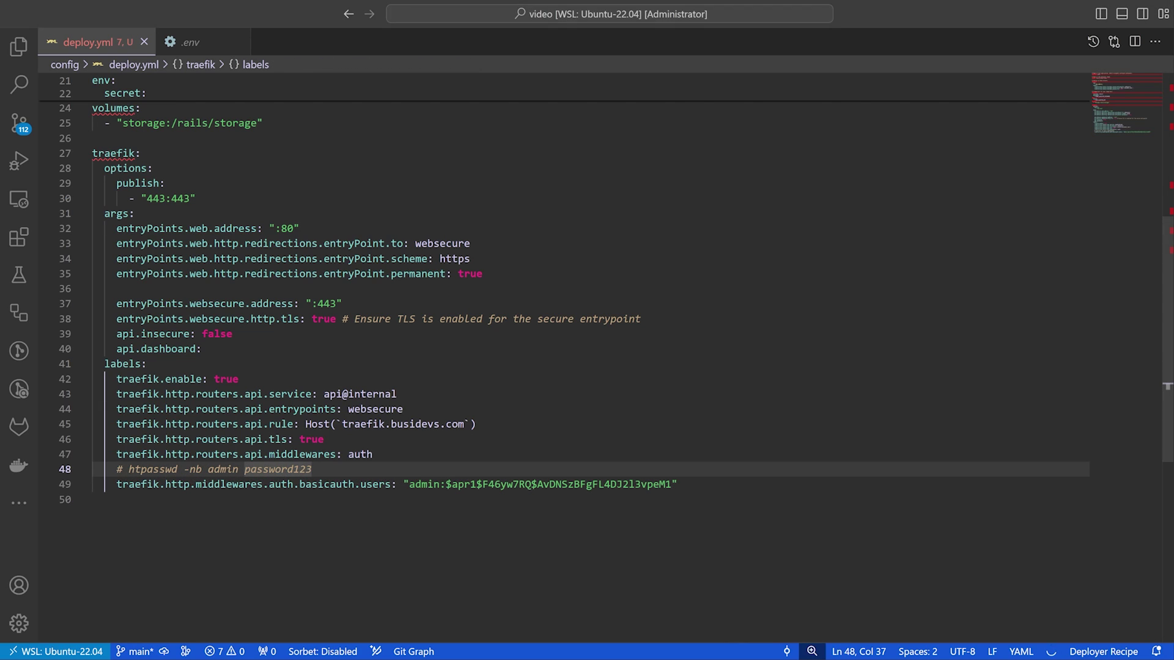
{"action": "key", "text": "Down"}
{"action": "key", "text": "End"}
{"action": "scroll", "coordinate": [587, 367], "scroll_direction": "up", "scroll_amount": 3}
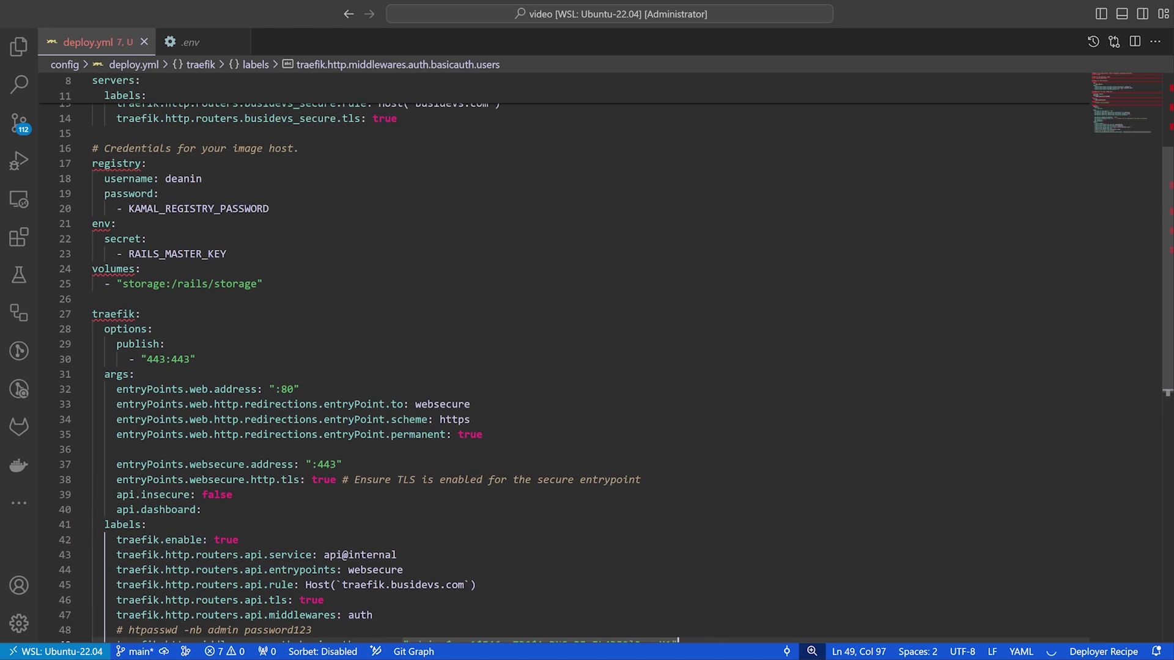
{"action": "scroll", "coordinate": [587, 367], "scroll_direction": "down", "scroll_amount": 2}
{"action": "key", "text": "Up"}
{"action": "key", "text": "Up"}
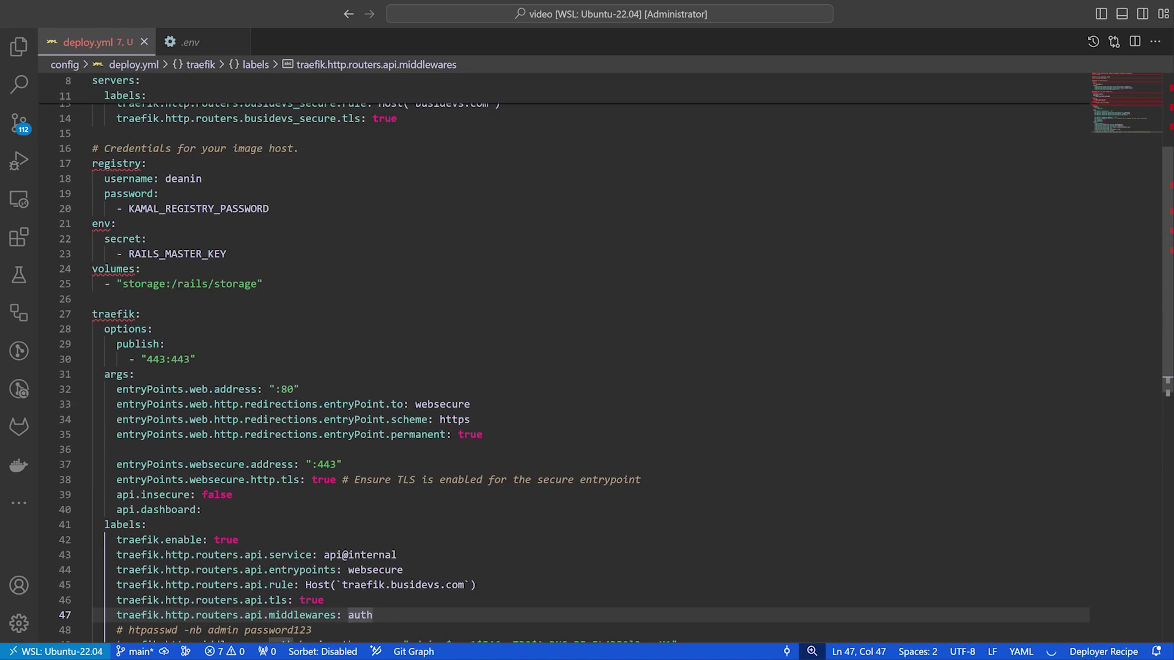
{"action": "scroll", "coordinate": [587, 367], "scroll_direction": "up", "scroll_amount": 10}
{"action": "left_click", "coordinate": [495, 258]}
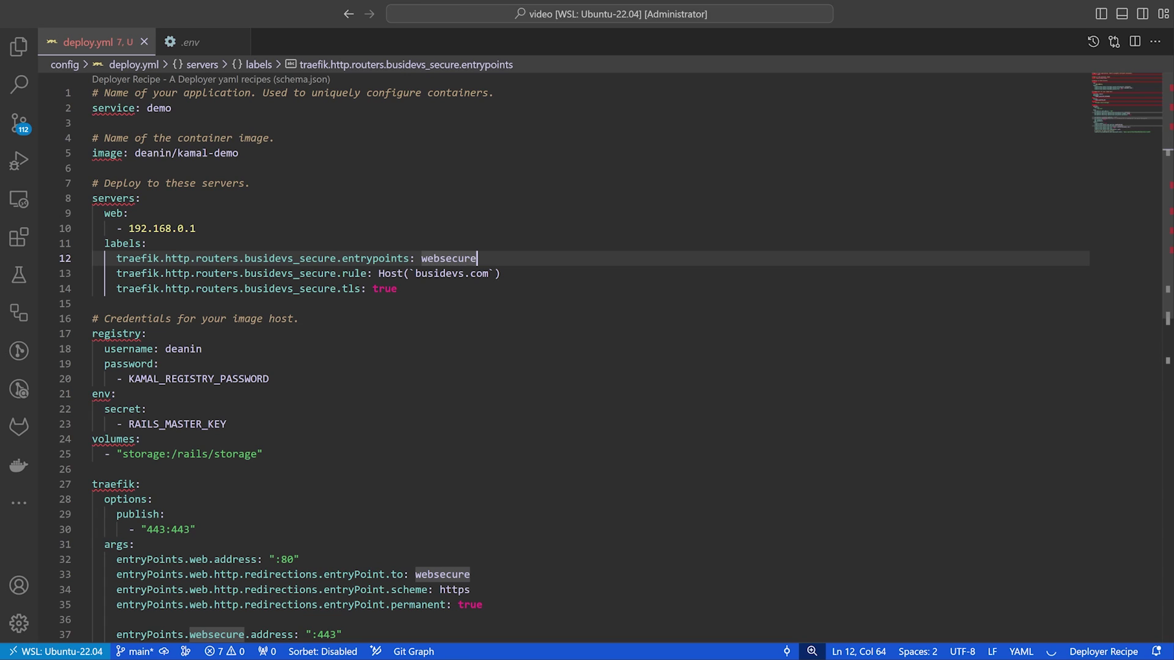
{"action": "left_click", "coordinate": [398, 288]}
Replace the line 10 server IP with the droplet's 167.71.178.142 and clear the terminal
{"action": "key", "text": "super+Left"}
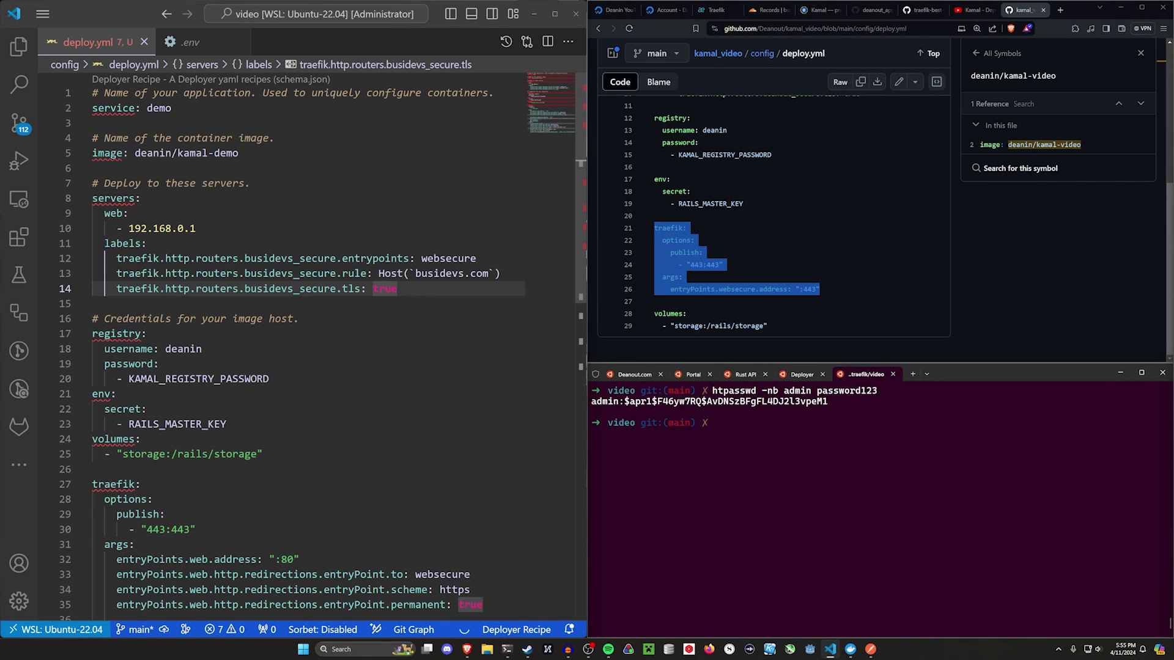
{"action": "key", "text": "ctrl+1"}
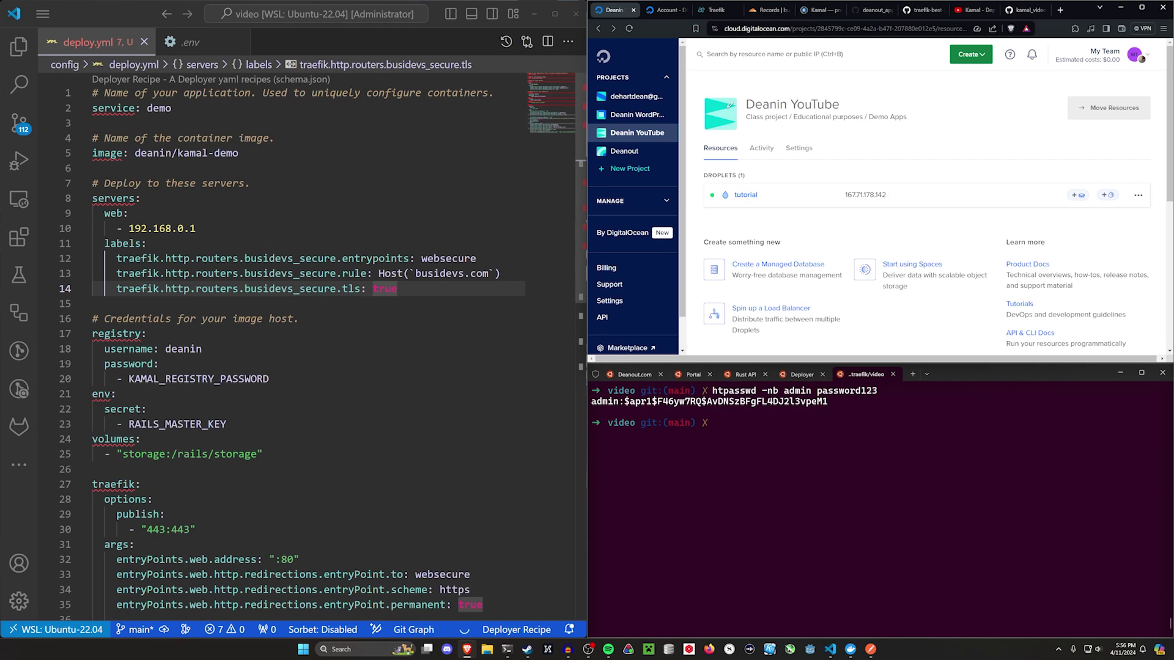
{"action": "double_click", "coordinate": [161, 228]}
{"action": "type", "text": "167.71.178.142"}
{"action": "left_click", "coordinate": [759, 448]}
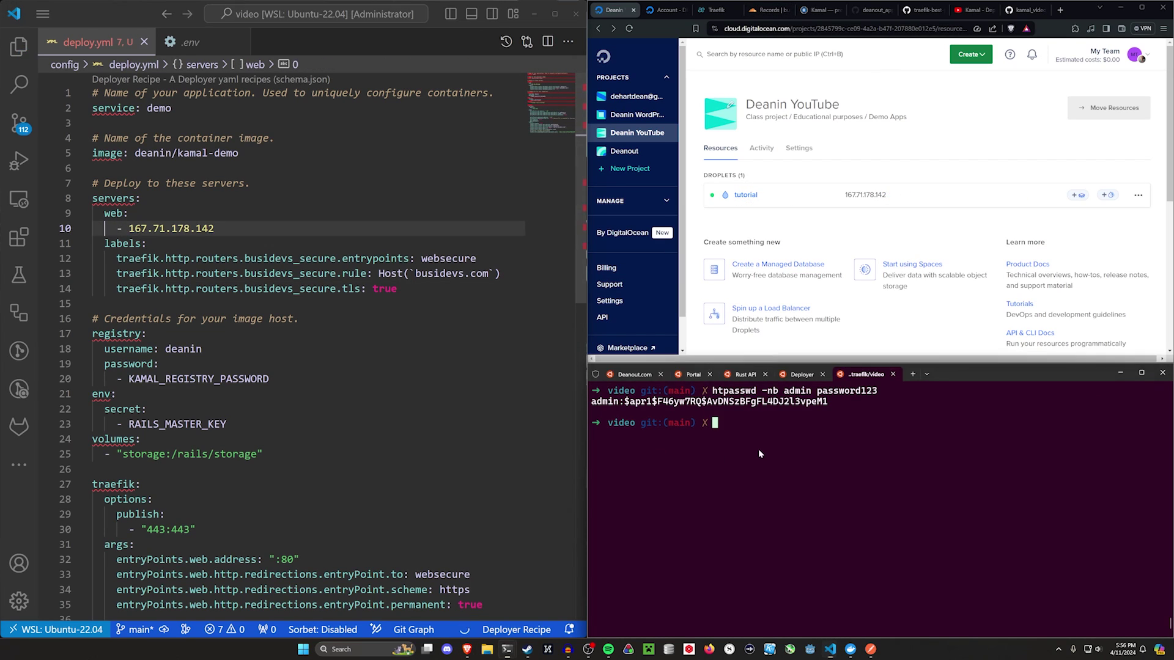
{"action": "key", "text": "ctrl+l"}
{"action": "type", "text": "kamal setup"}
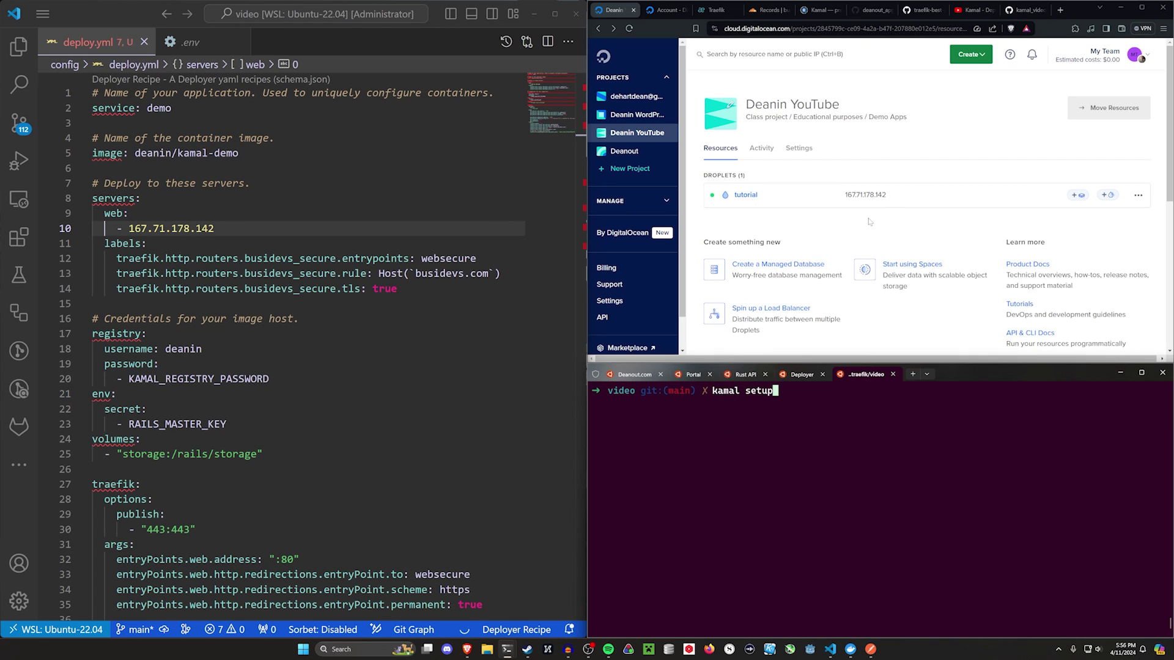
Review deploy.yml, selecting all of it and then the app router's three label lines
{"action": "left_click", "coordinate": [275, 275]}
{"action": "scroll", "coordinate": [275, 275], "scroll_direction": "down", "scroll_amount": 3}
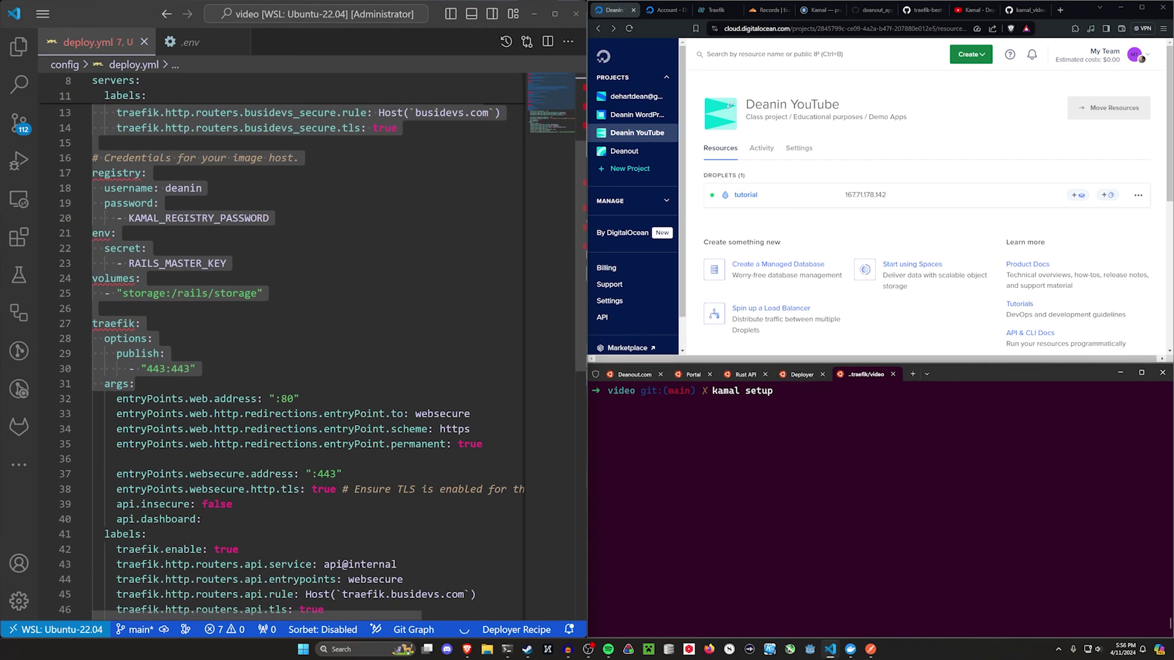
{"action": "scroll", "coordinate": [275, 321], "scroll_direction": "down", "scroll_amount": 3}
{"action": "scroll", "coordinate": [275, 321], "scroll_direction": "down", "scroll_amount": 3}
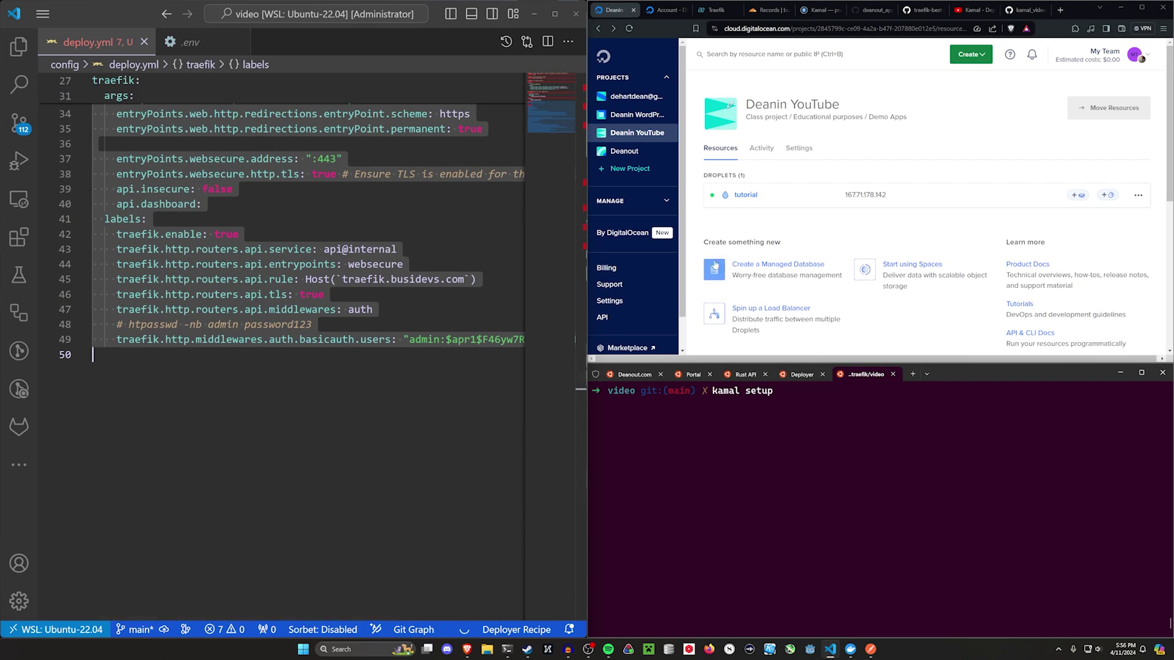
{"action": "scroll", "coordinate": [275, 321], "scroll_direction": "up", "scroll_amount": 5}
{"action": "scroll", "coordinate": [276, 321], "scroll_direction": "up", "scroll_amount": 3}
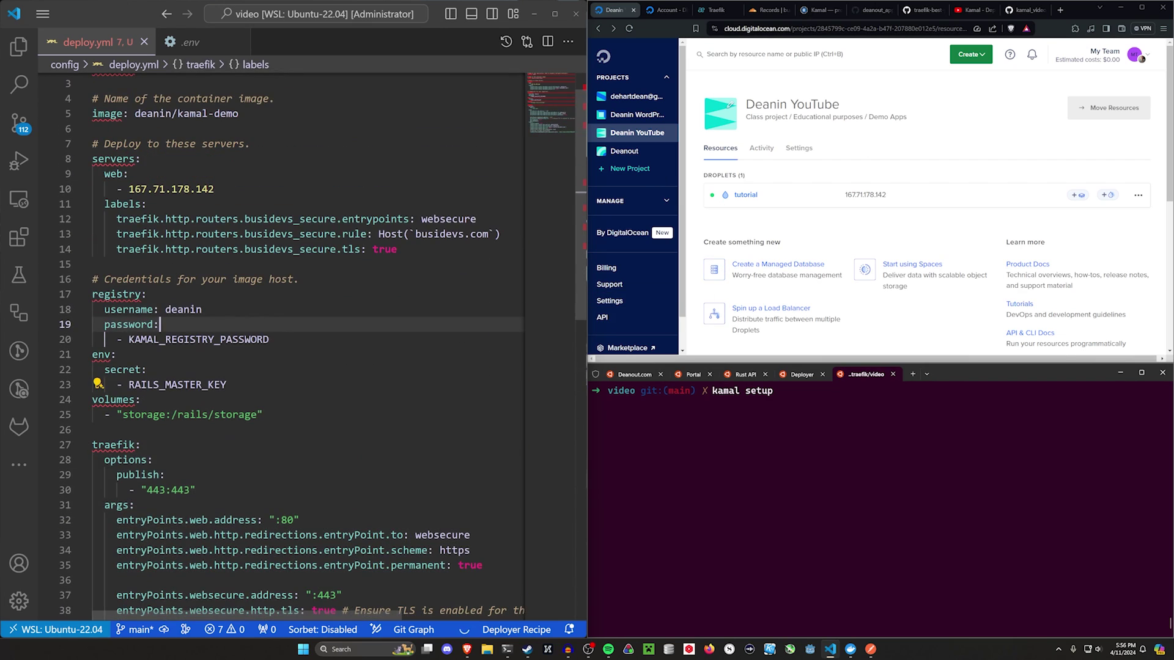
{"action": "left_click", "coordinate": [105, 324]}
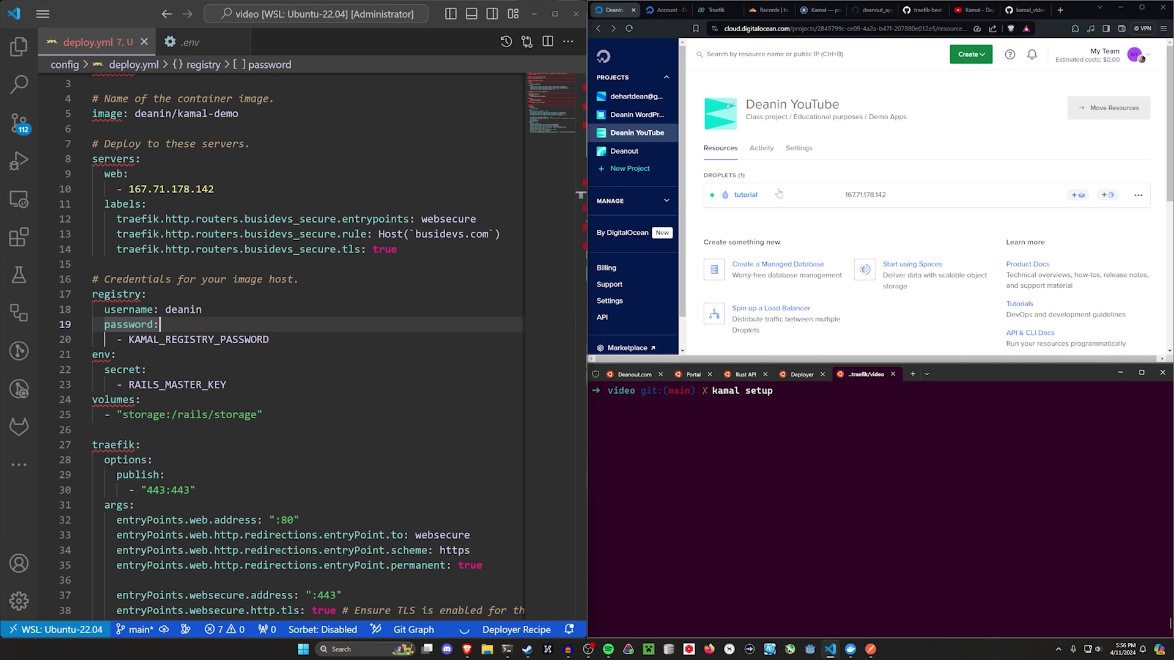
{"action": "key", "text": "ctrl+a"}
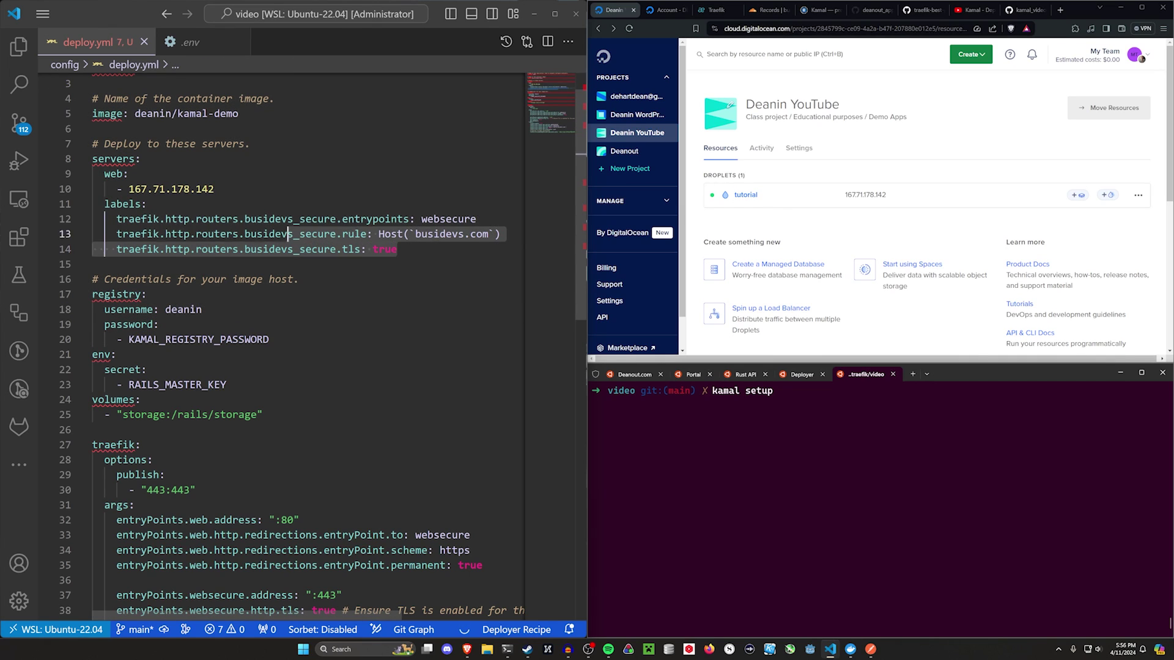
{"action": "left_click_drag", "start_coordinate": [396, 250], "coordinate": [98, 219]}
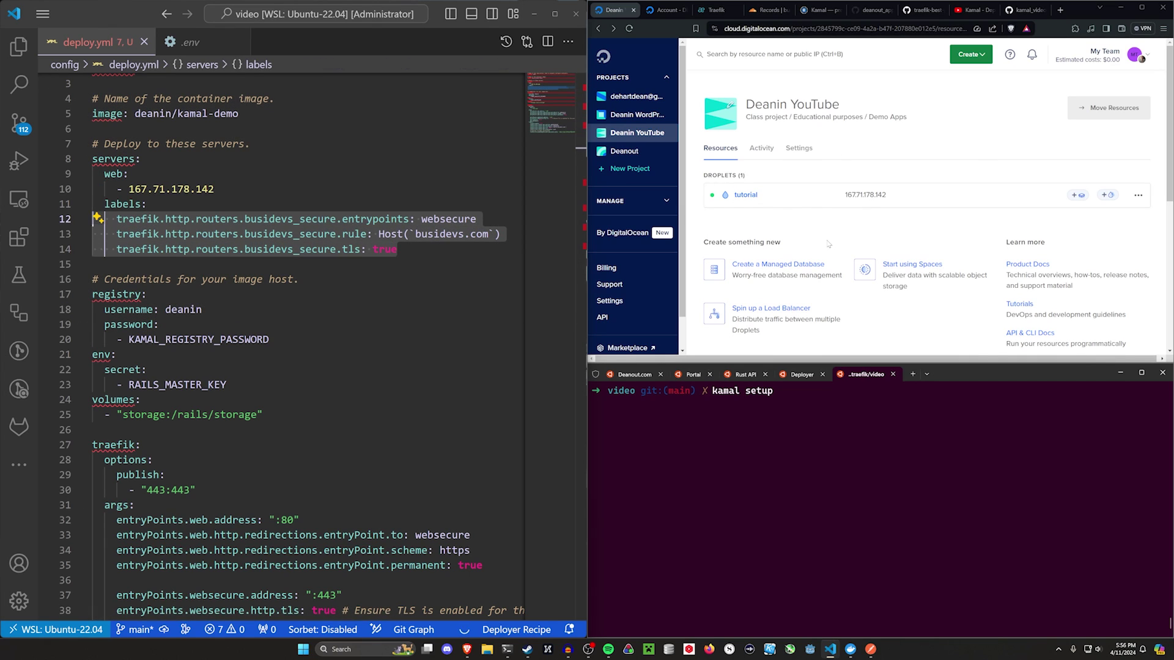
{"action": "left_click", "coordinate": [931, 496]}
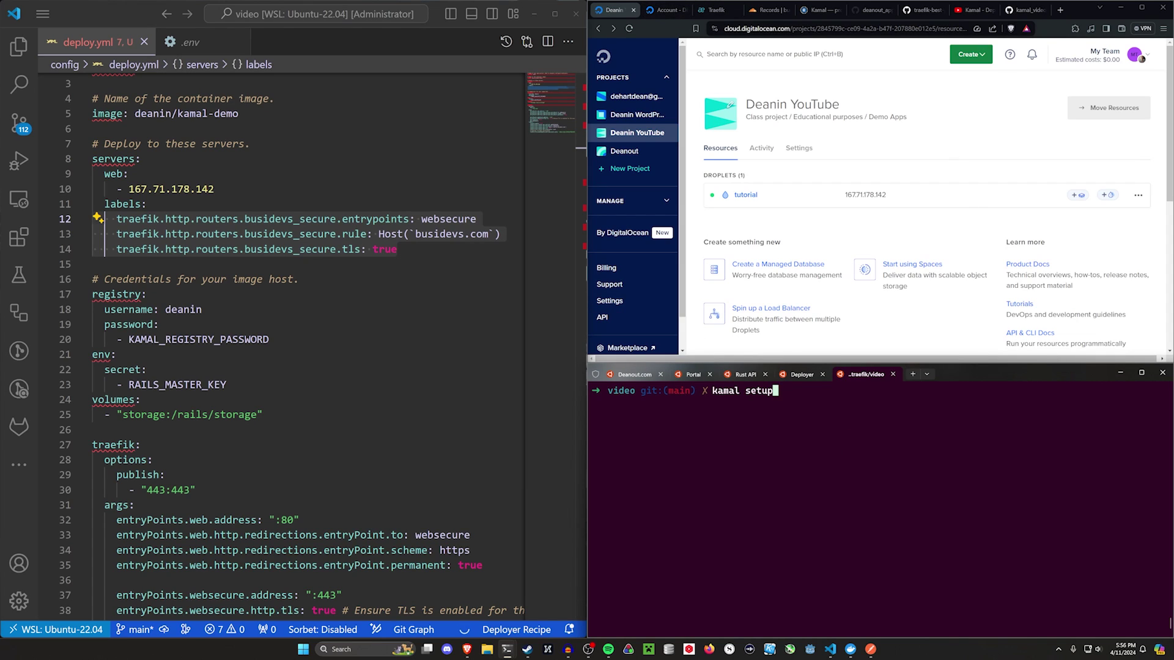
Paste the Traefik dashboard URL into a new private window, then show Cloudflare's DNS records
{"action": "left_click", "coordinate": [715, 9]}
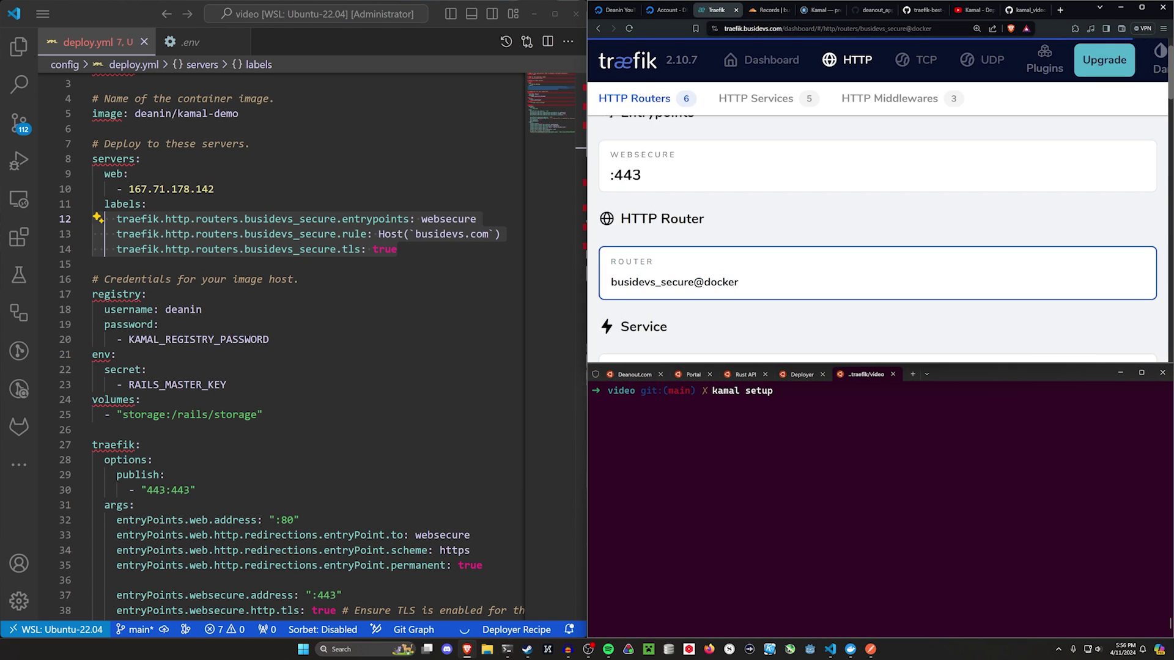
{"action": "left_click_drag", "start_coordinate": [725, 28], "coordinate": [840, 28]}
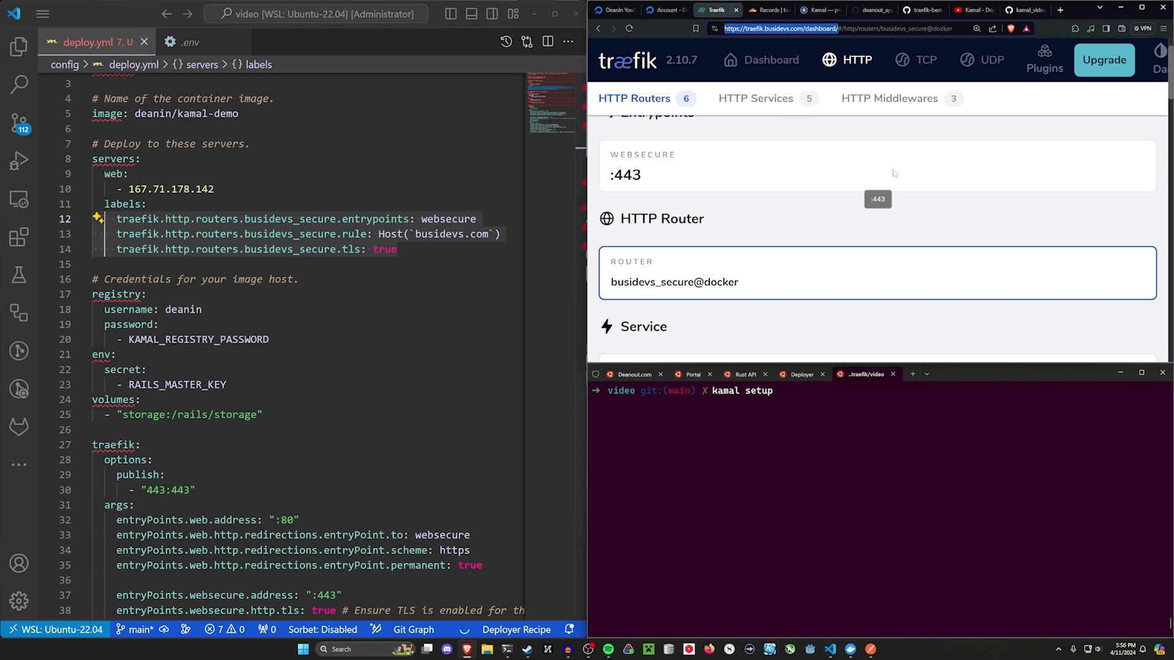
{"action": "key", "text": "ctrl+c"}
{"action": "key", "text": "ctrl+shift+n"}
{"action": "key", "text": "ctrl+v"}
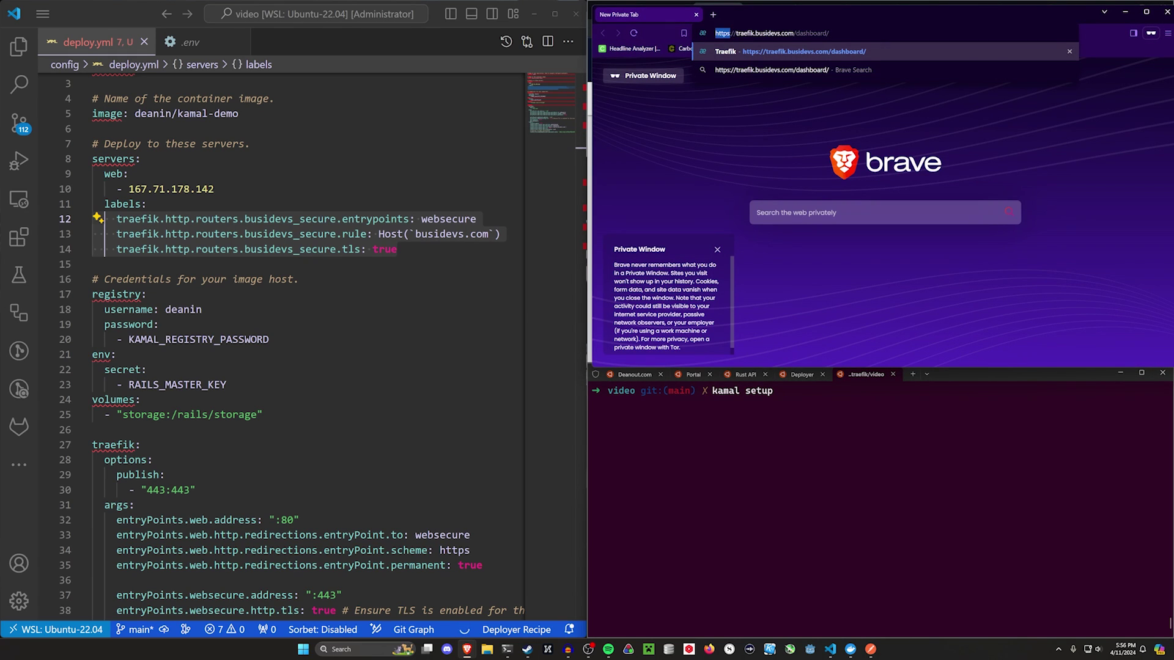
{"action": "left_click_drag", "start_coordinate": [823, 14], "coordinate": [367, 128]}
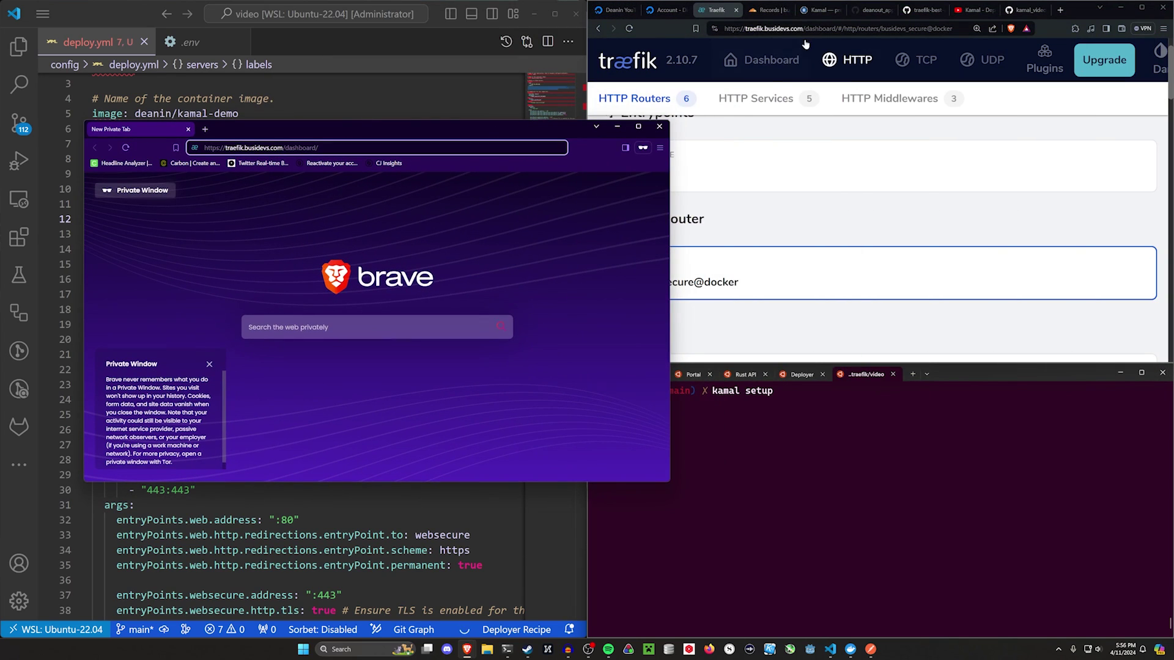
{"action": "left_click", "coordinate": [770, 10]}
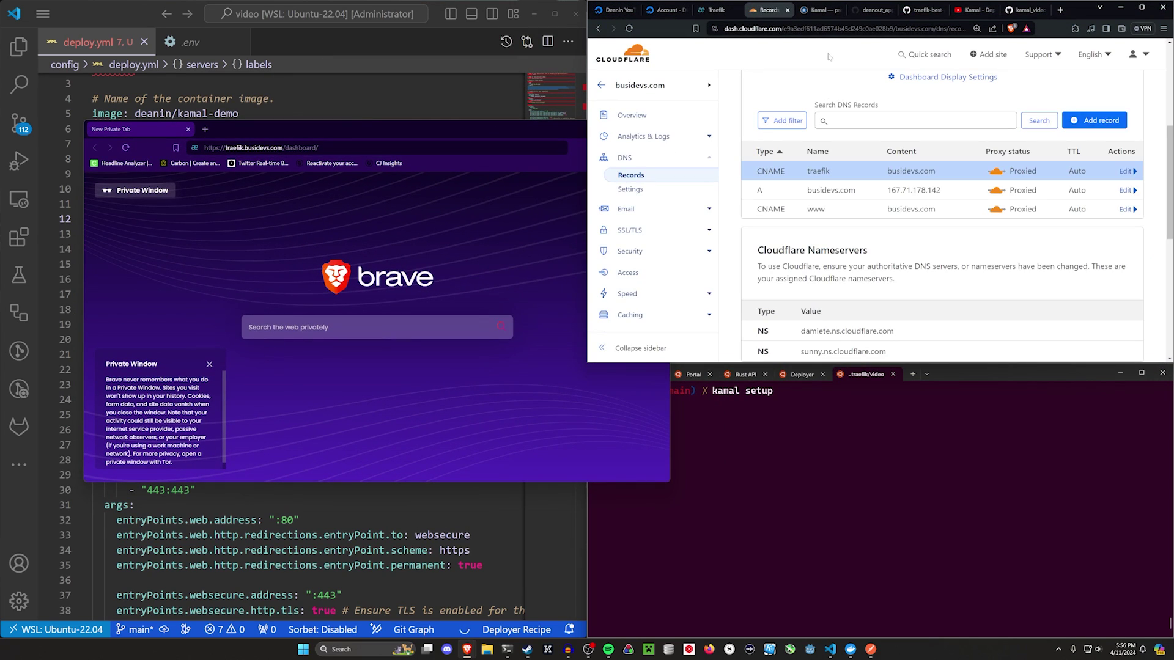
{"action": "scroll", "coordinate": [897, 188], "scroll_direction": "up", "scroll_amount": 2}
{"action": "scroll", "coordinate": [897, 189], "scroll_direction": "up", "scroll_amount": 1}
{"action": "scroll", "coordinate": [897, 188], "scroll_direction": "down", "scroll_amount": 1}
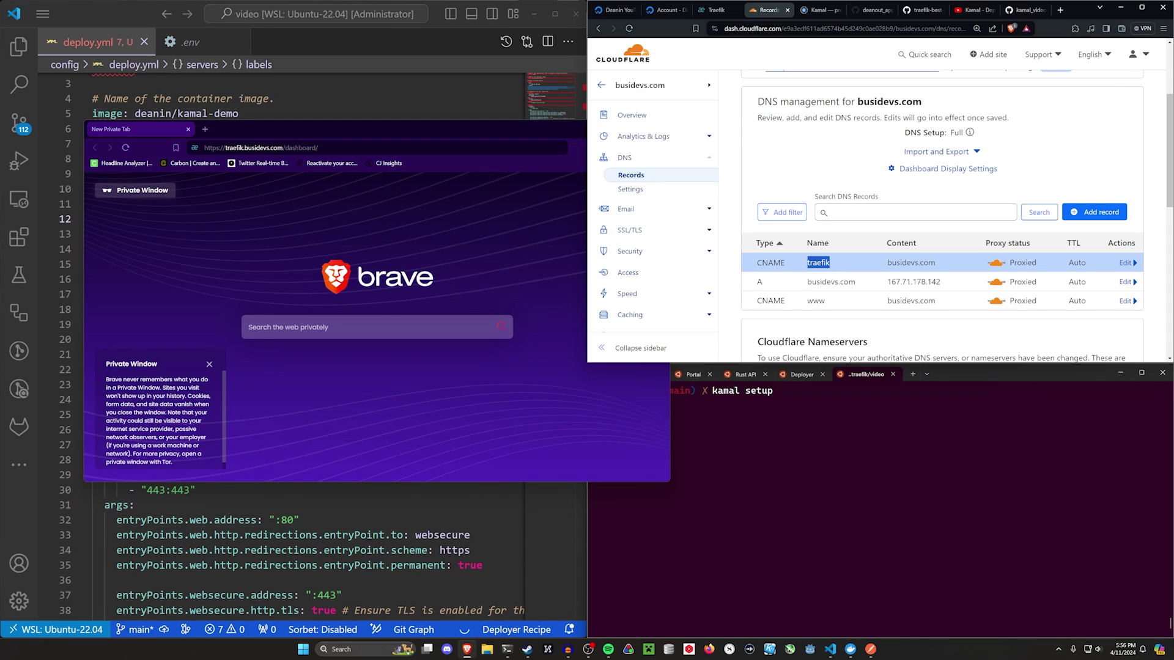
{"action": "double_click", "coordinate": [901, 263]}
{"action": "mouse_move", "coordinate": [907, 263]}
{"action": "left_mouse_down"}
{"action": "mouse_move", "coordinate": [935, 263]}
{"action": "mouse_move", "coordinate": [938, 282]}
{"action": "left_mouse_up"}
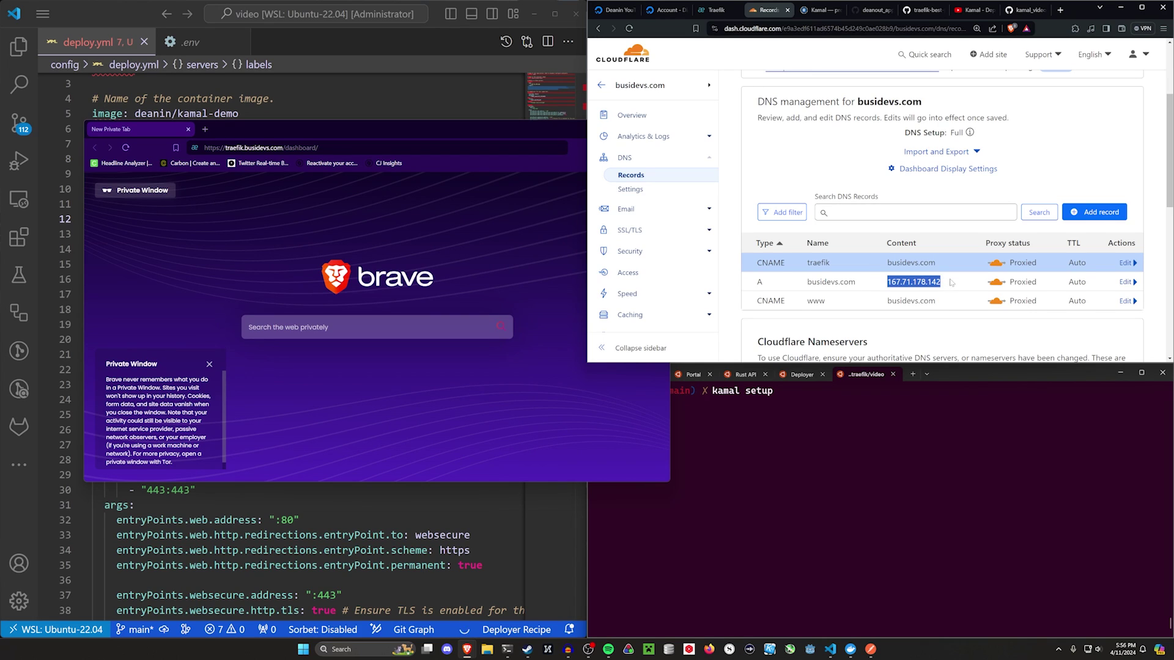
{"action": "double_click", "coordinate": [818, 262]}
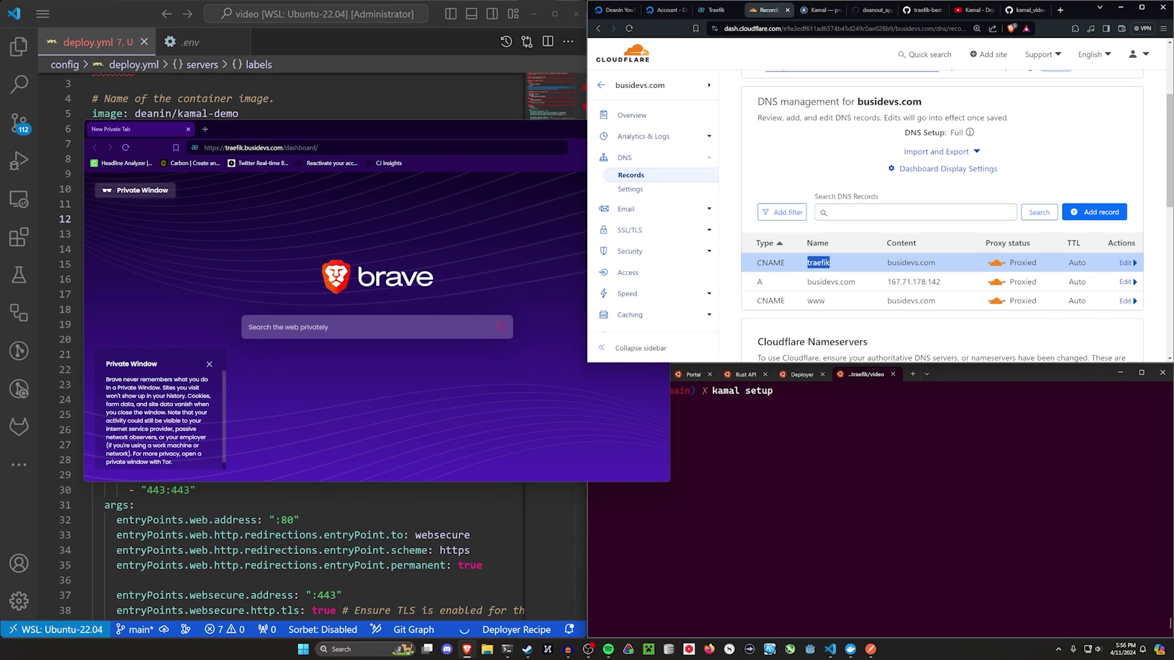
{"action": "left_click_drag", "start_coordinate": [275, 129], "coordinate": [628, 136]}
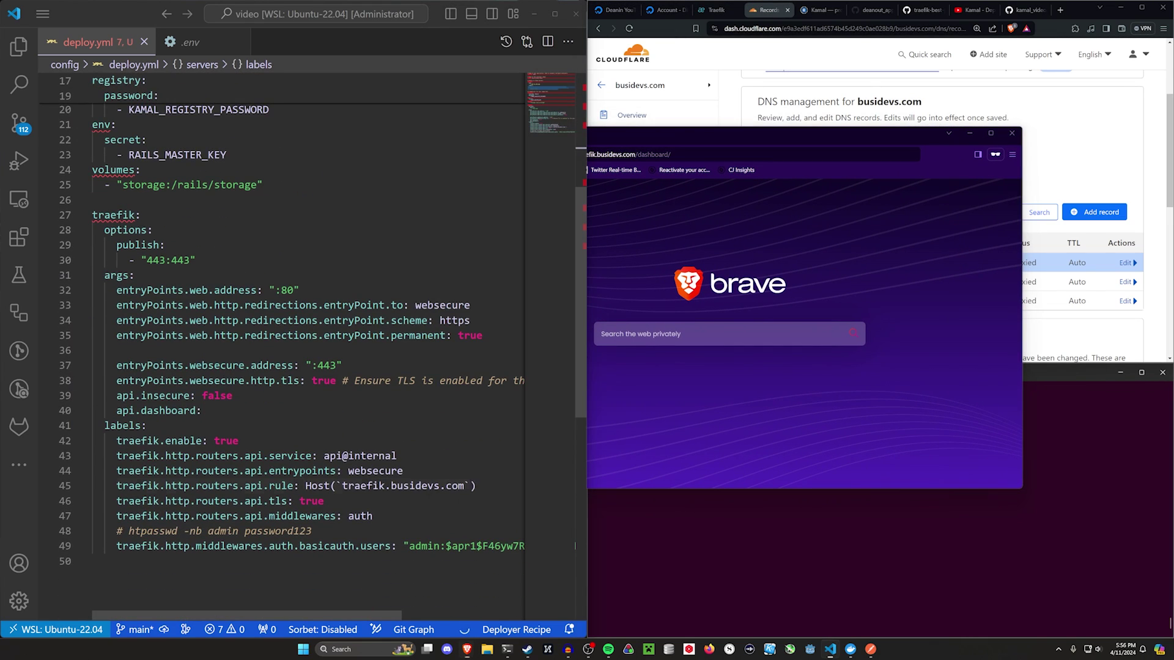
Recheck the traefik.busidevs.com Host rule on line 45 and drag the private window over the editor
{"action": "left_click", "coordinate": [418, 486]}
{"action": "double_click", "coordinate": [417, 486]}
{"action": "key", "text": "End"}
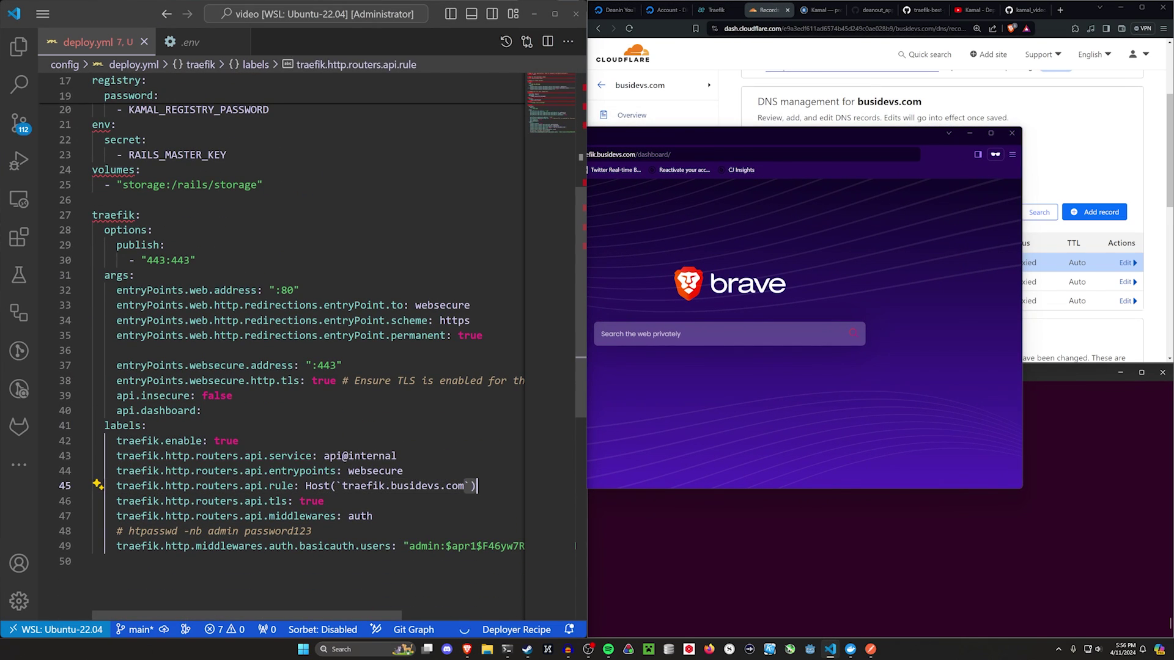
{"action": "mouse_move", "coordinate": [476, 487]}
{"action": "left_mouse_down"}
{"action": "mouse_move", "coordinate": [139, 486]}
{"action": "mouse_move", "coordinate": [299, 486]}
{"action": "left_mouse_up"}
{"action": "left_click", "coordinate": [249, 486]}
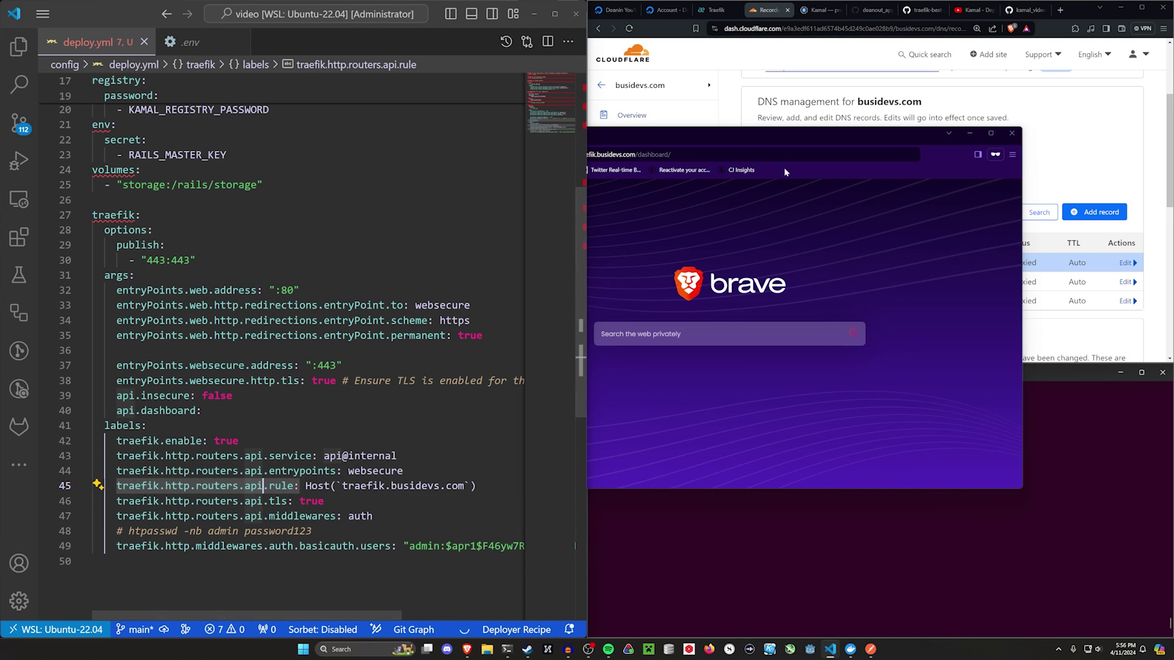
{"action": "left_click_drag", "start_coordinate": [785, 138], "coordinate": [215, 139]}
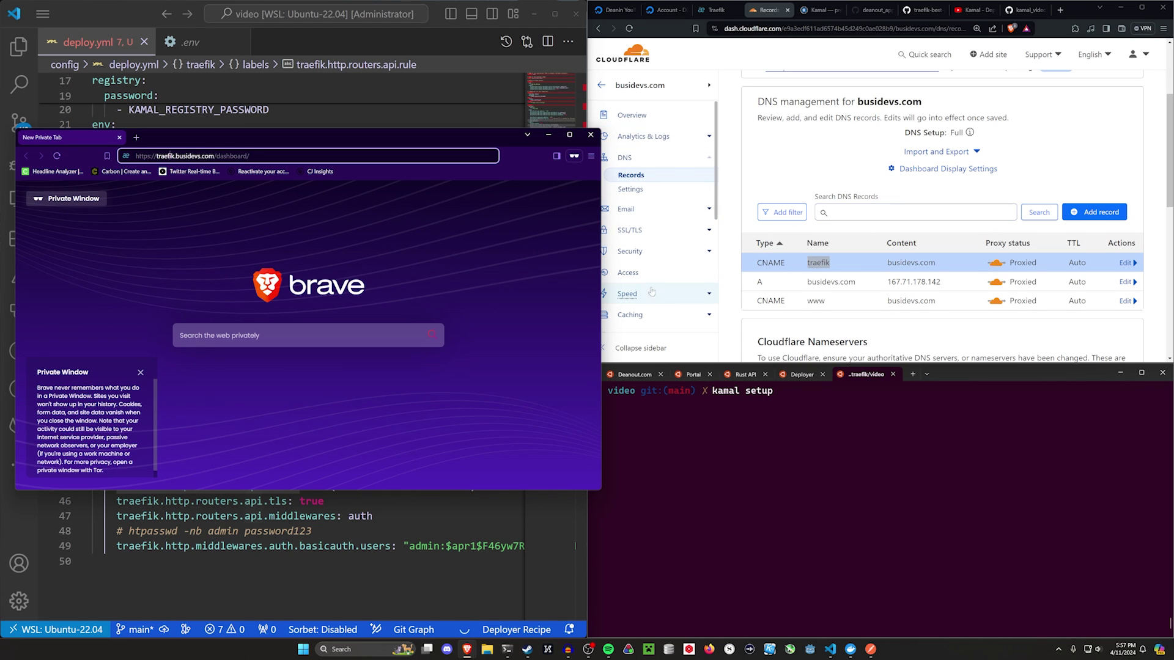
Check Cloudflare's SSL/TLS Overview and Edge Certificates, then focus the private window's dashboard address
{"action": "left_click", "coordinate": [630, 231]}
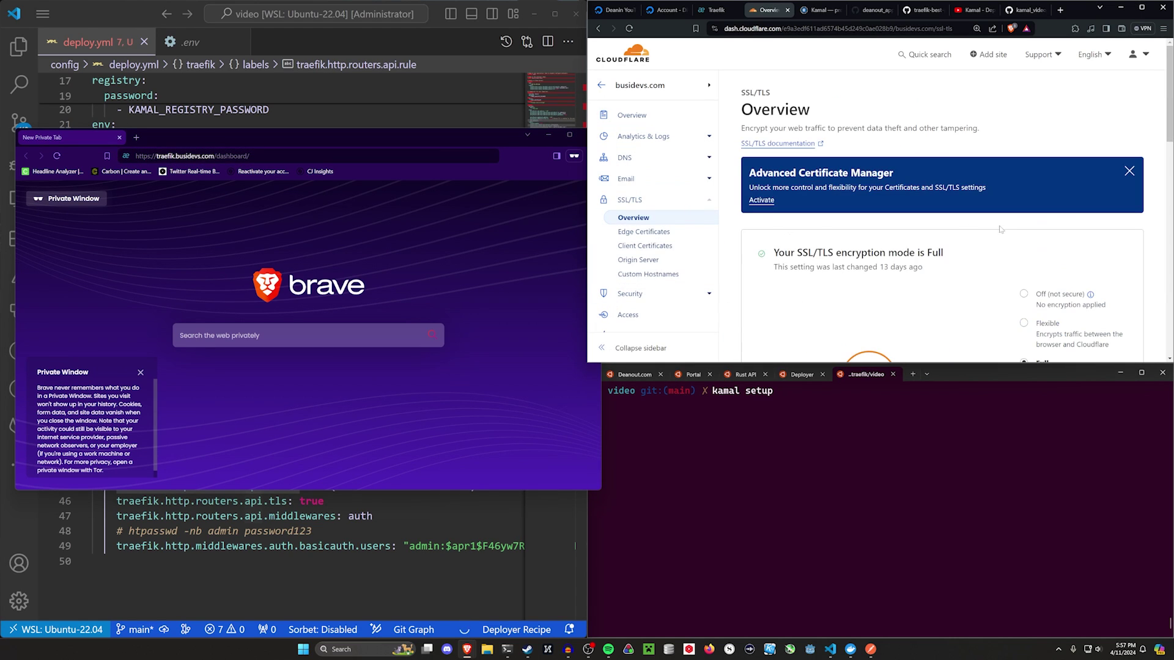
{"action": "scroll", "coordinate": [1011, 216], "scroll_direction": "down", "scroll_amount": 3}
{"action": "scroll", "coordinate": [1011, 217], "scroll_direction": "up", "scroll_amount": 1}
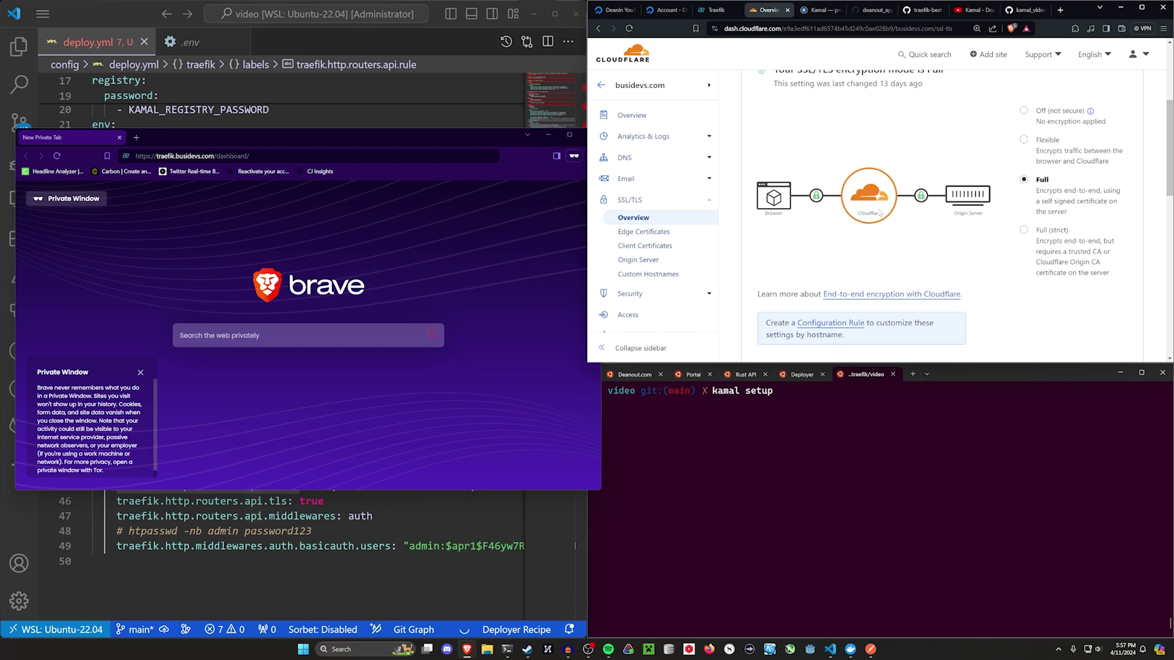
{"action": "left_click", "coordinate": [644, 231]}
{"action": "scroll", "coordinate": [925, 236], "scroll_direction": "down", "scroll_amount": 5}
{"action": "scroll", "coordinate": [927, 236], "scroll_direction": "down", "scroll_amount": 5}
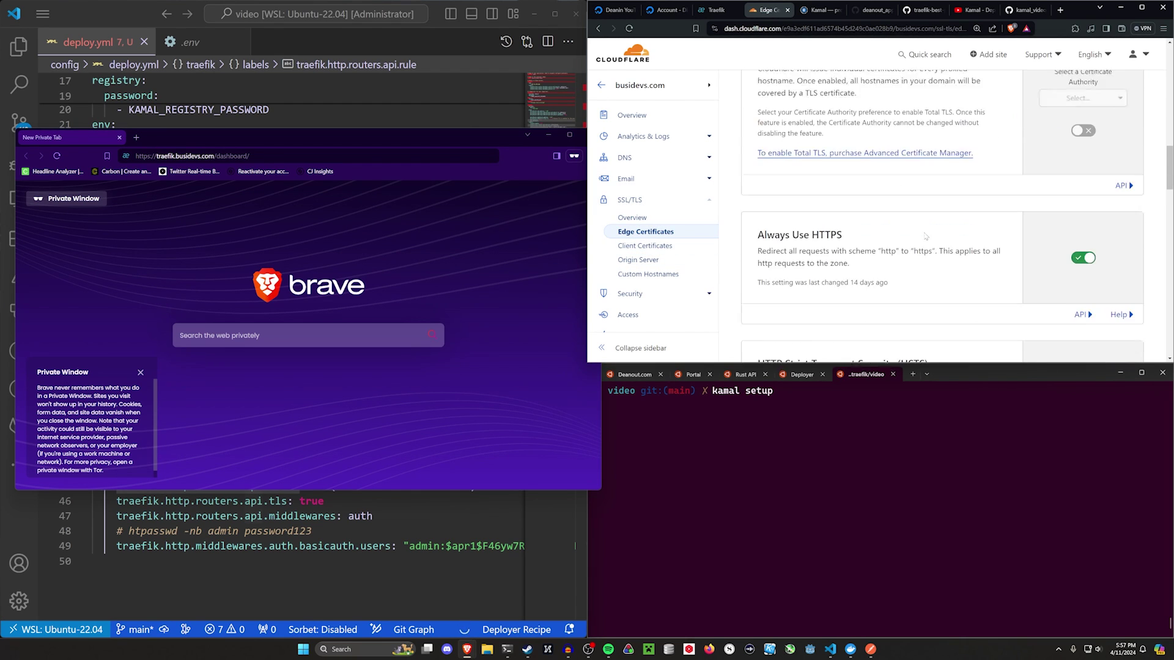
{"action": "scroll", "coordinate": [932, 233], "scroll_direction": "down", "scroll_amount": 2}
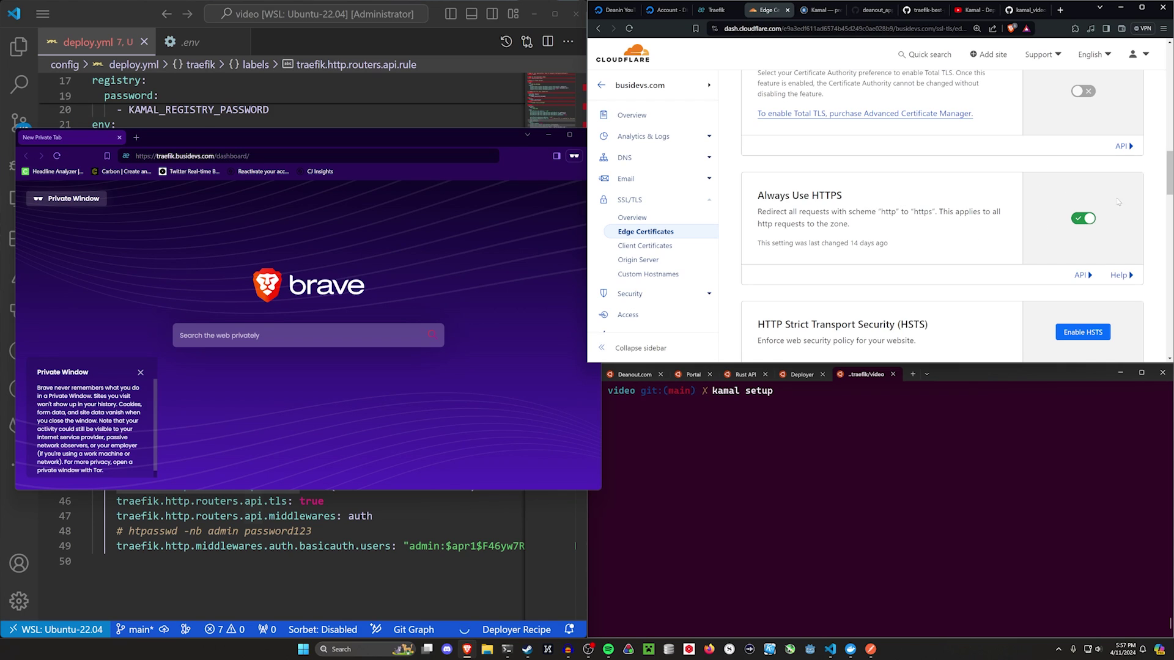
{"action": "scroll", "coordinate": [926, 236], "scroll_direction": "down", "scroll_amount": 4}
{"action": "scroll", "coordinate": [926, 235], "scroll_direction": "down", "scroll_amount": 4}
{"action": "scroll", "coordinate": [926, 236], "scroll_direction": "up", "scroll_amount": 2}
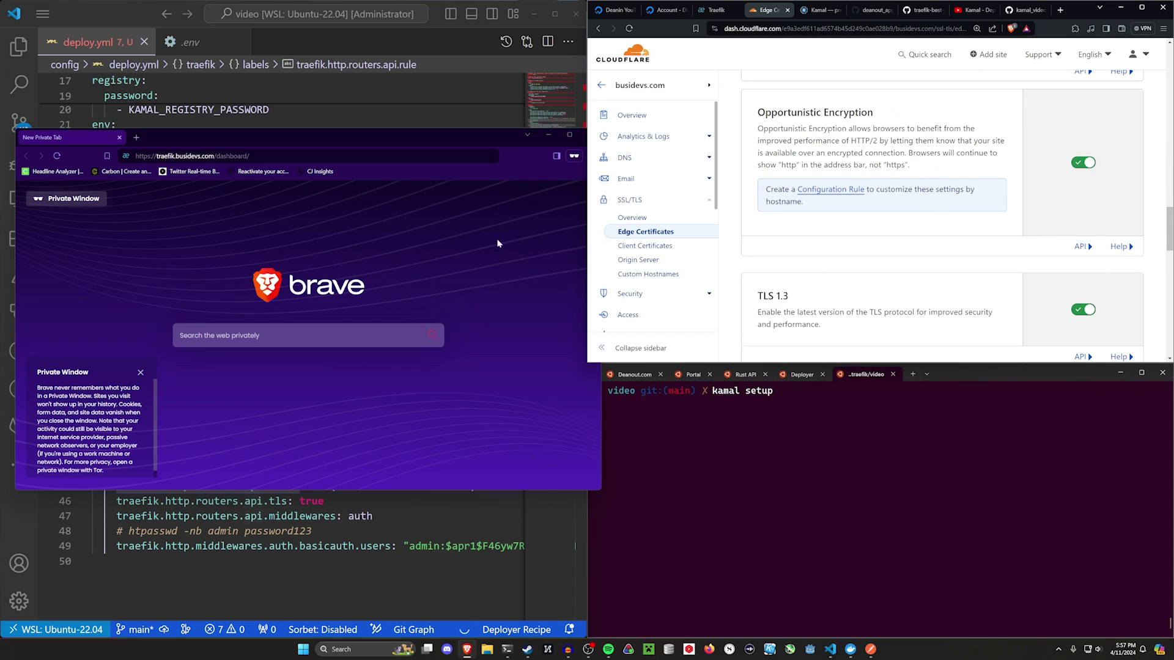
{"action": "left_click", "coordinate": [308, 155]}
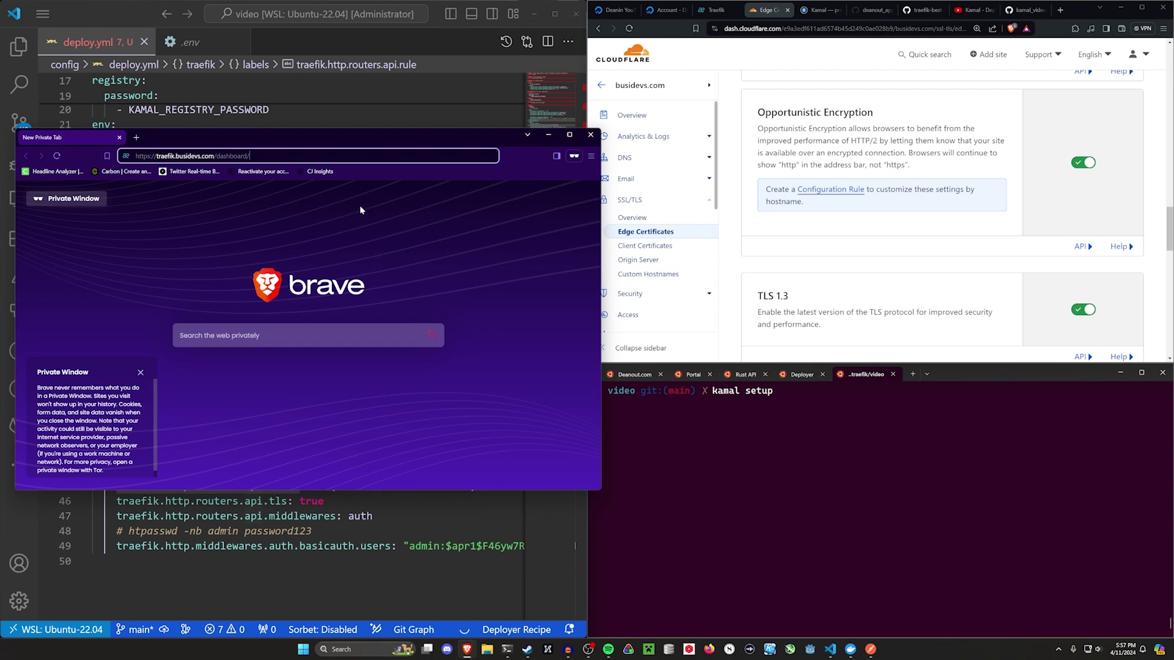
Load traefik.busidevs.com/dashboard, dismissing and reloading its sign-in prompt
{"action": "key", "text": "Return"}
{"action": "left_click_drag", "start_coordinate": [359, 138], "coordinate": [751, 172]}
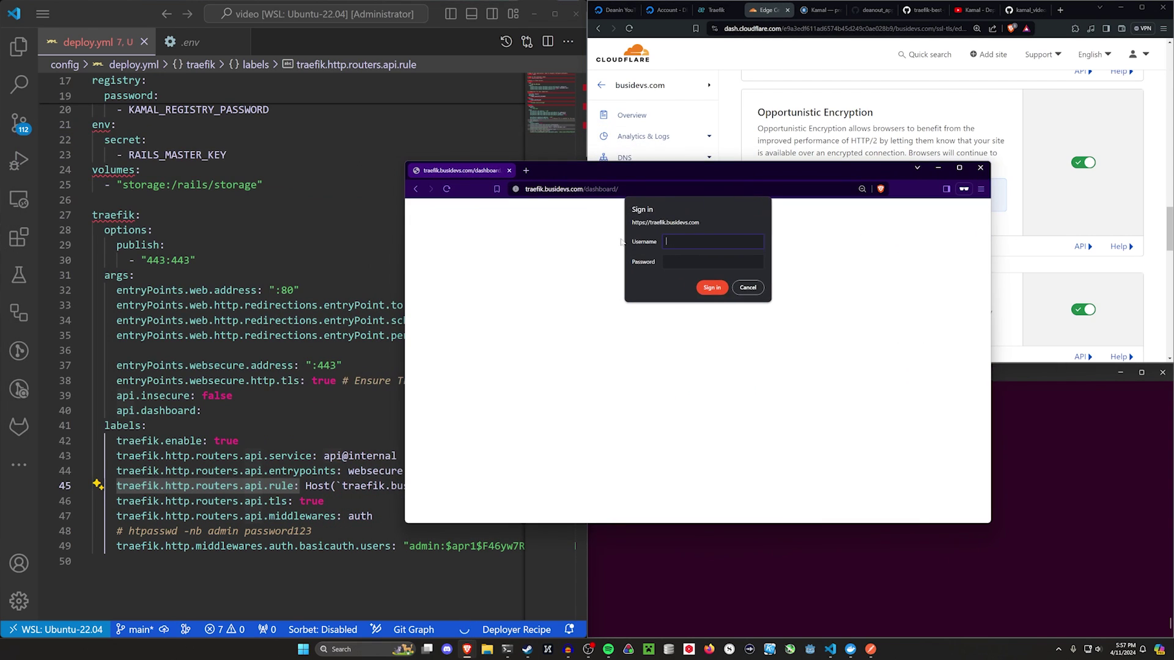
{"action": "left_click_drag", "start_coordinate": [679, 171], "coordinate": [878, 147]}
{"action": "left_click", "coordinate": [948, 268]}
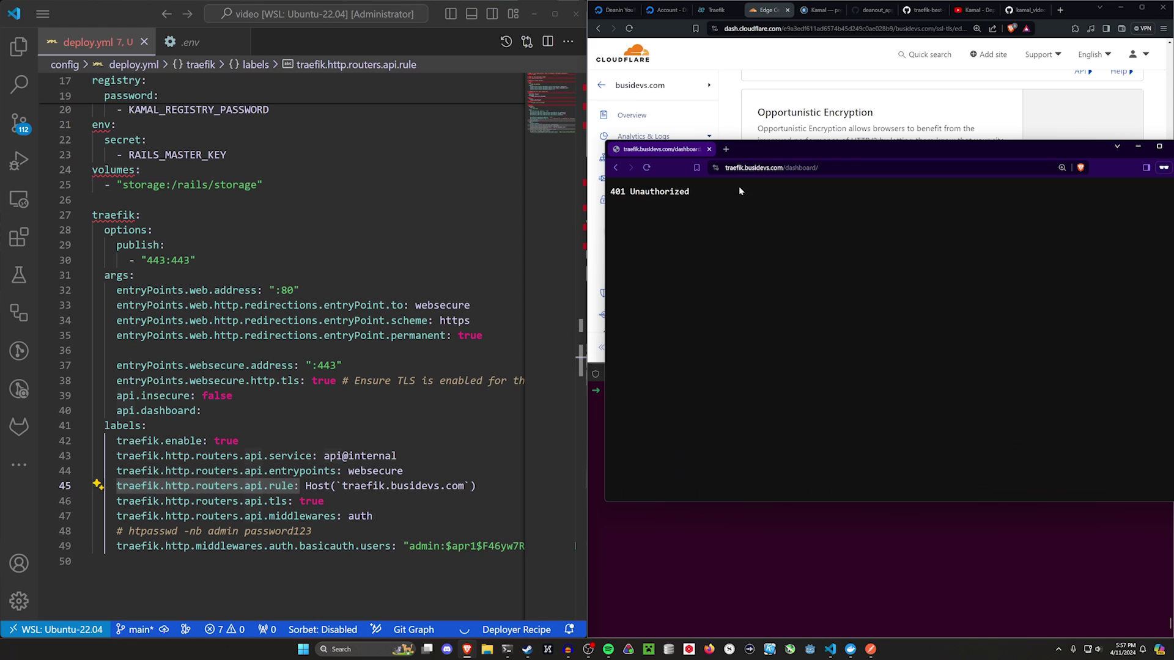
{"action": "left_click", "coordinate": [807, 167]}
{"action": "key", "text": "Return"}
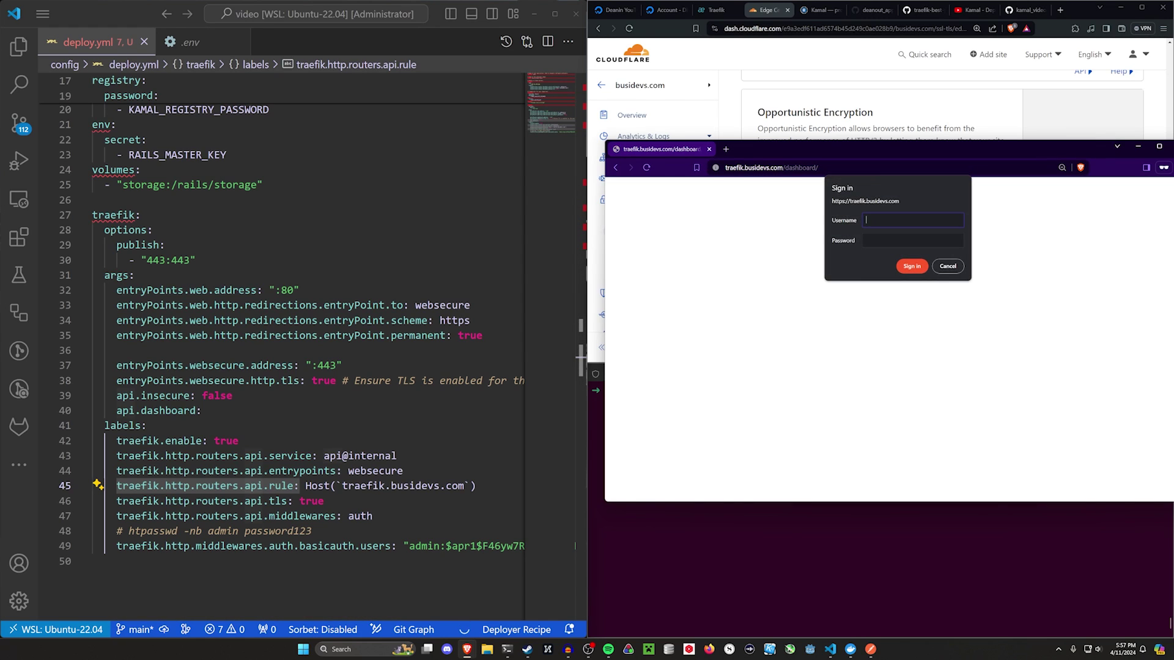
{"action": "left_click", "coordinate": [949, 266]}
{"action": "left_click", "coordinate": [880, 168]}
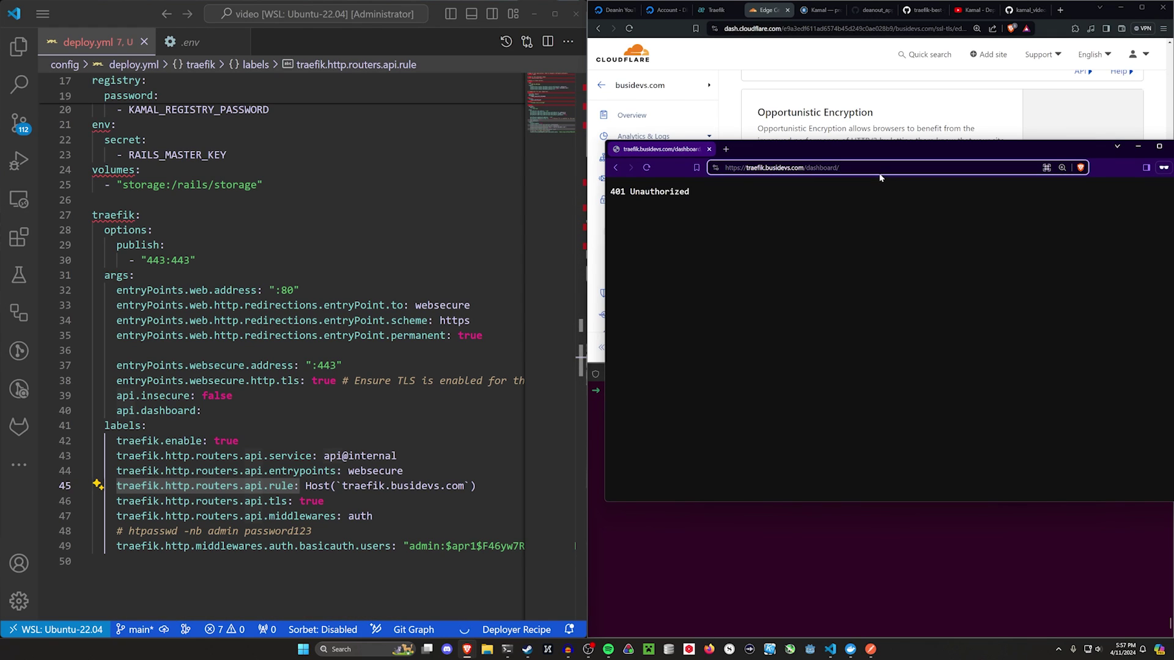
{"action": "double_click", "coordinate": [822, 166]}
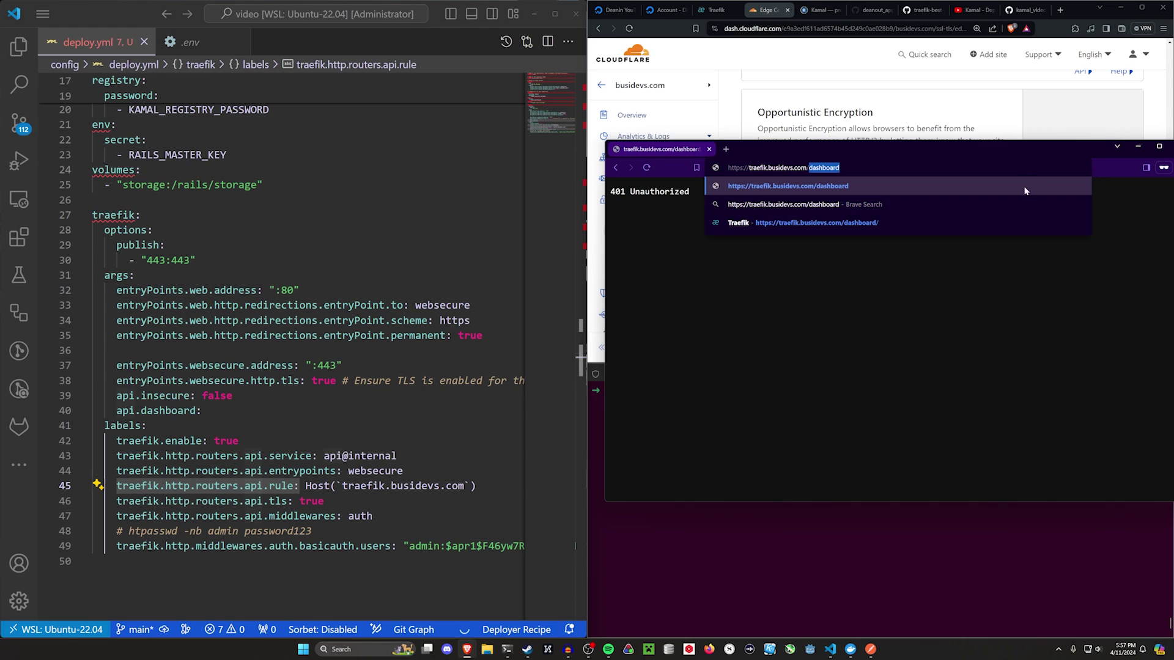
{"action": "key", "text": "Return"}
{"action": "left_click", "coordinate": [948, 266]}
{"action": "left_click", "coordinate": [826, 167]}
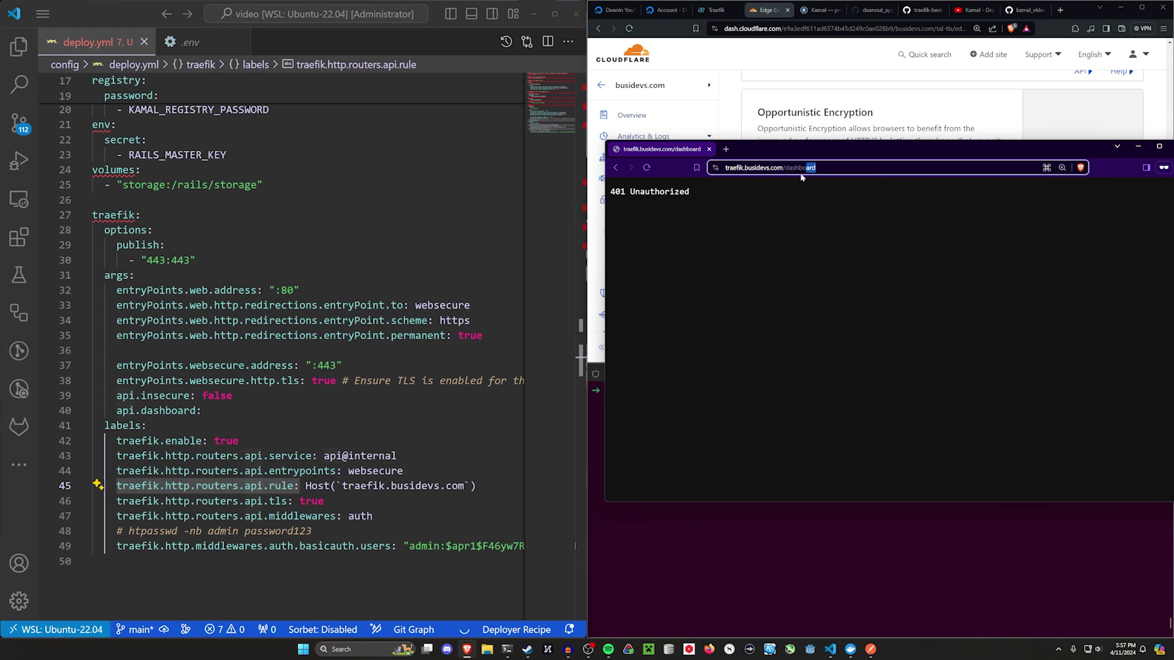
{"action": "double_click", "coordinate": [821, 167]}
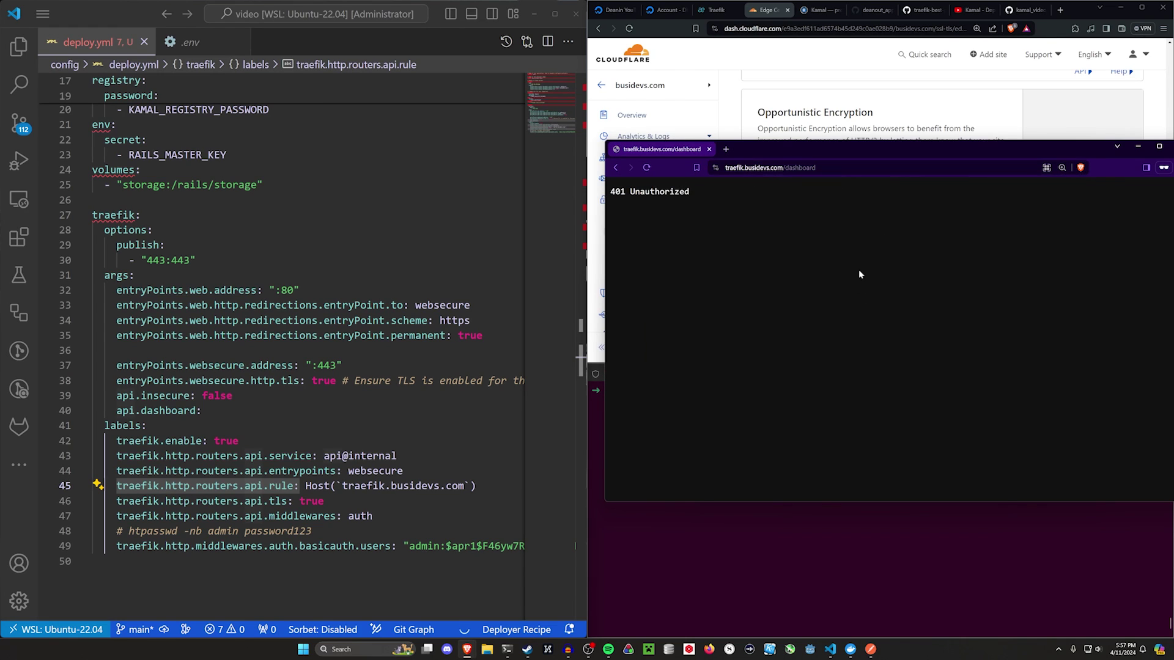
{"action": "key", "text": "End"}
{"action": "type", "text": "/"}
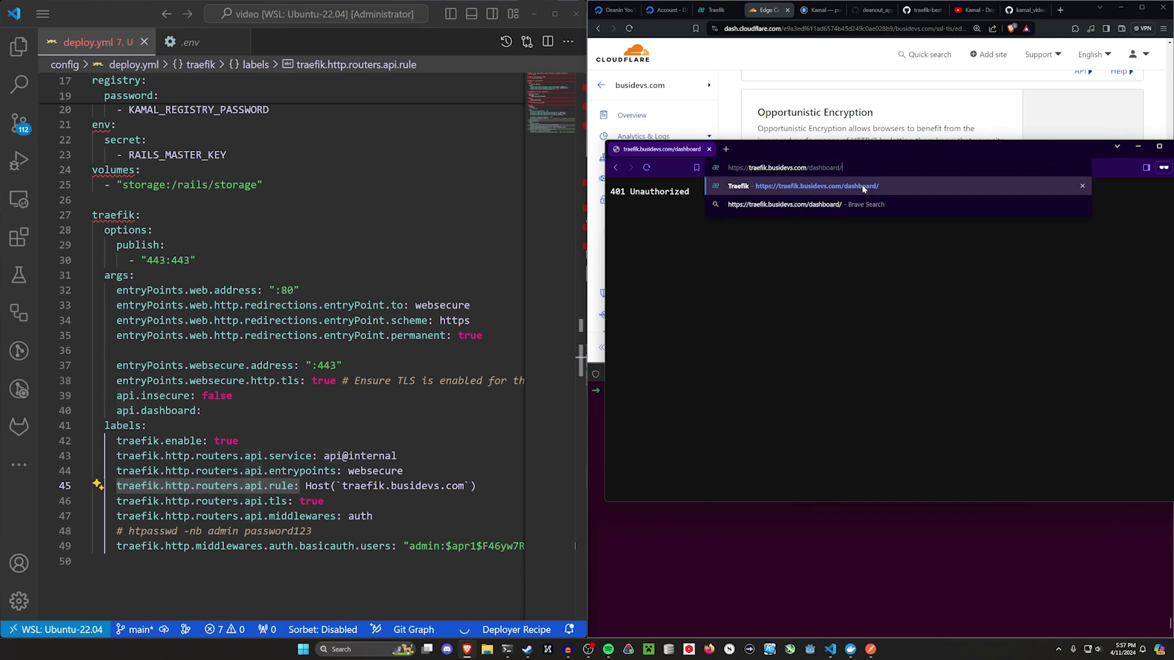
{"action": "key", "text": "Return"}
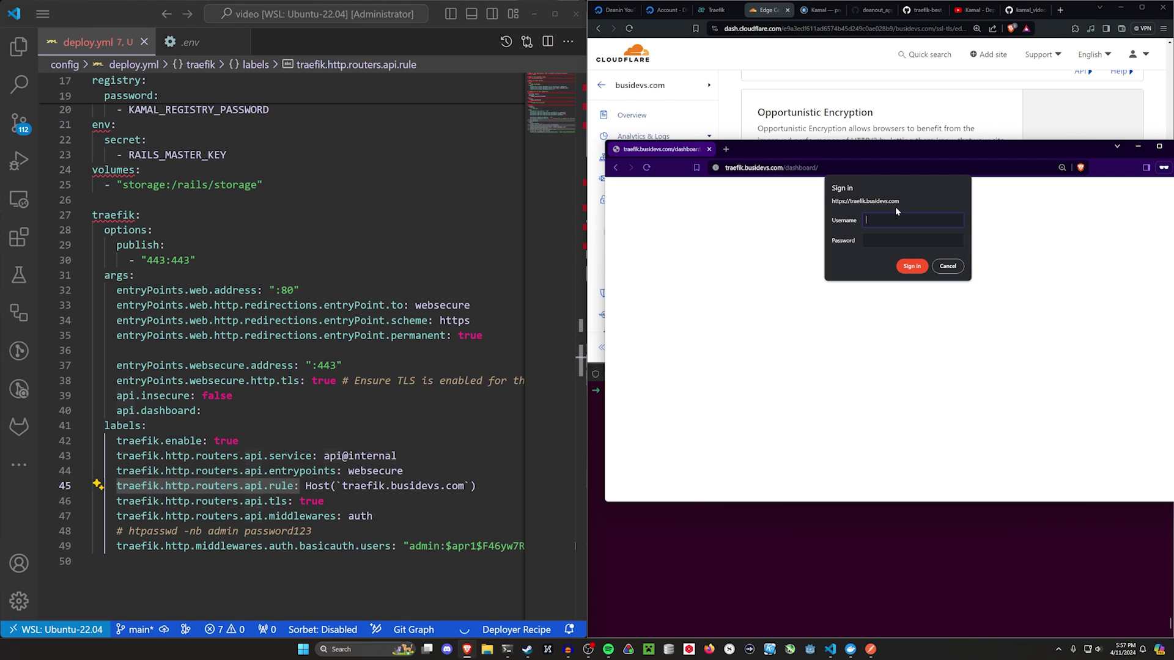
{"action": "type", "text": "min"}
{"action": "key", "text": "Tab"}
Sign in as admin, maximize the window, and list the six HTTP routers, zoomed in
{"action": "key", "text": "Return"}
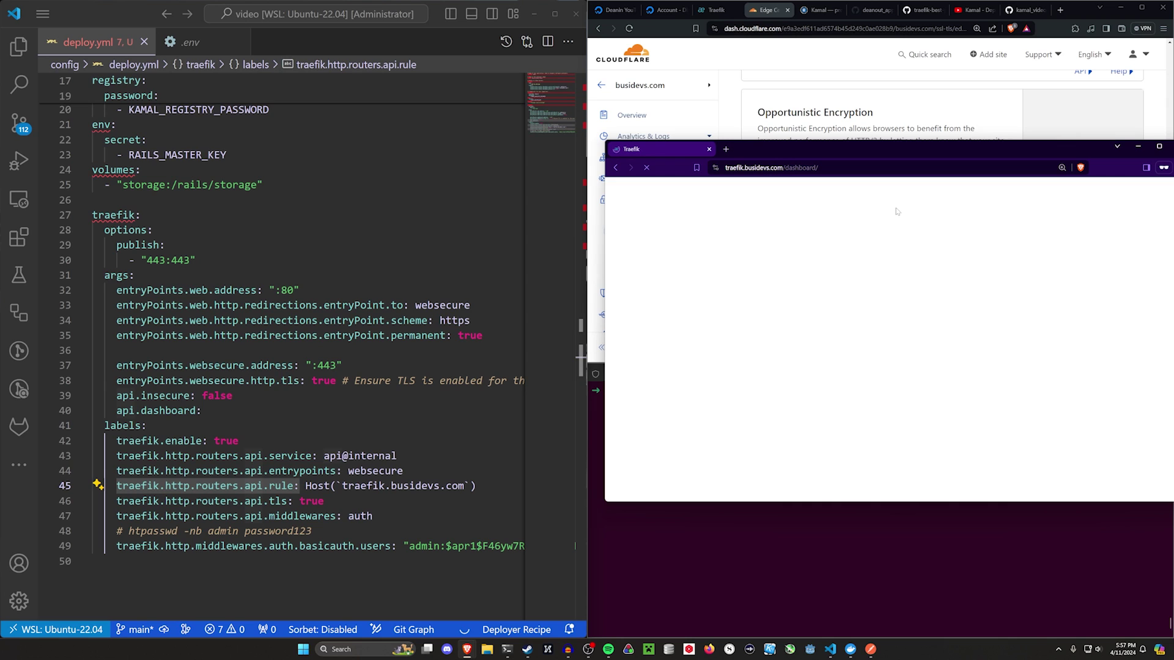
{"action": "left_click_drag", "start_coordinate": [918, 149], "coordinate": [523, 148]}
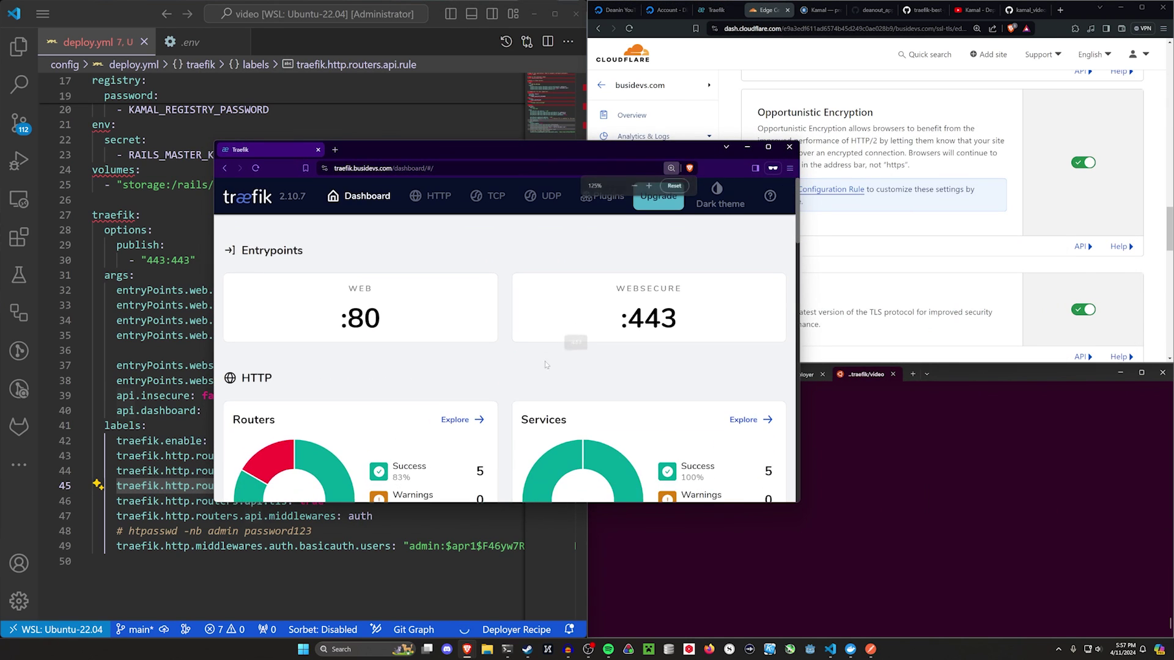
{"action": "scroll", "coordinate": [515, 348], "scroll_direction": "down", "scroll_amount": 2}
{"action": "double_click", "coordinate": [551, 157]}
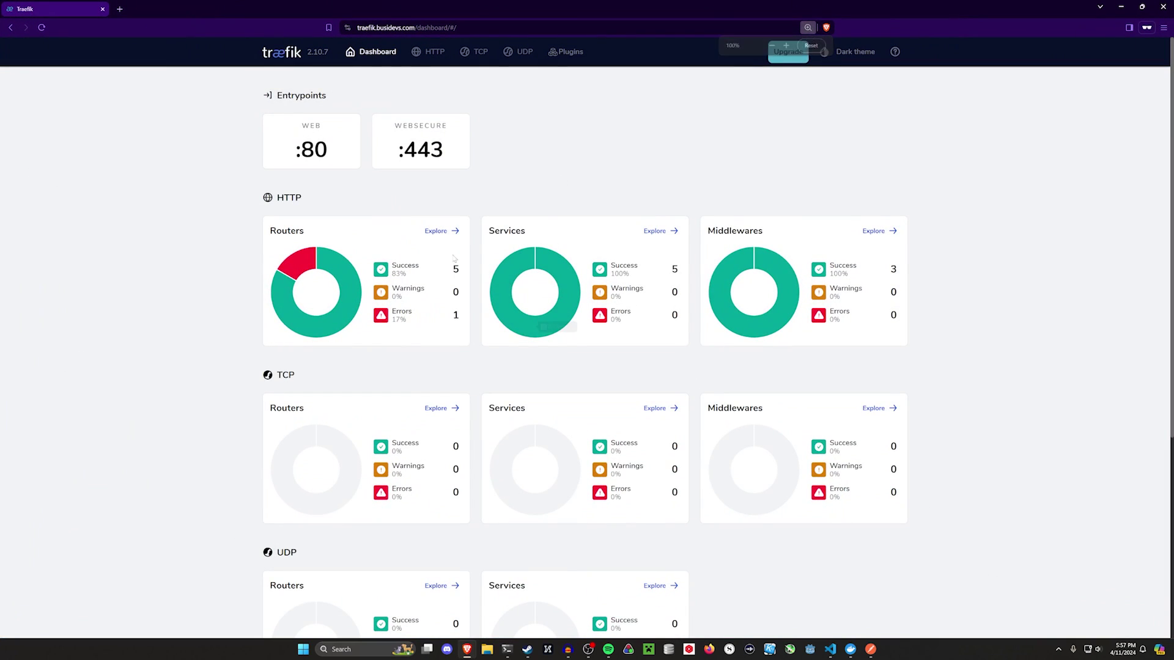
{"action": "left_click", "coordinate": [438, 231]}
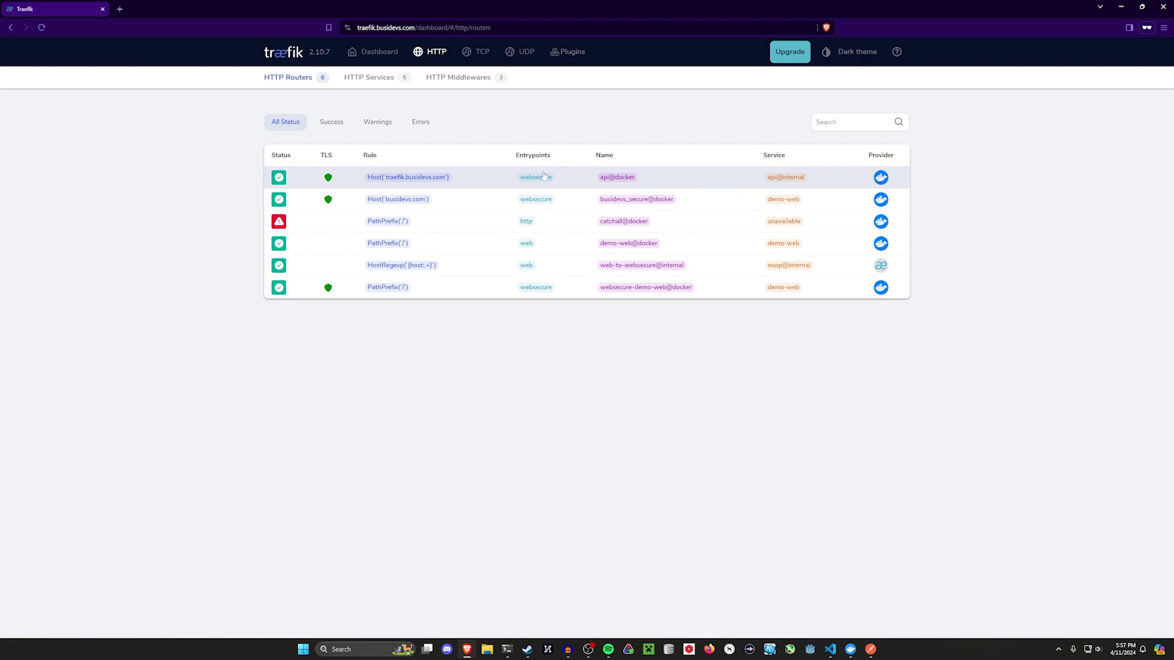
{"action": "key", "text": "ctrl+plus"}
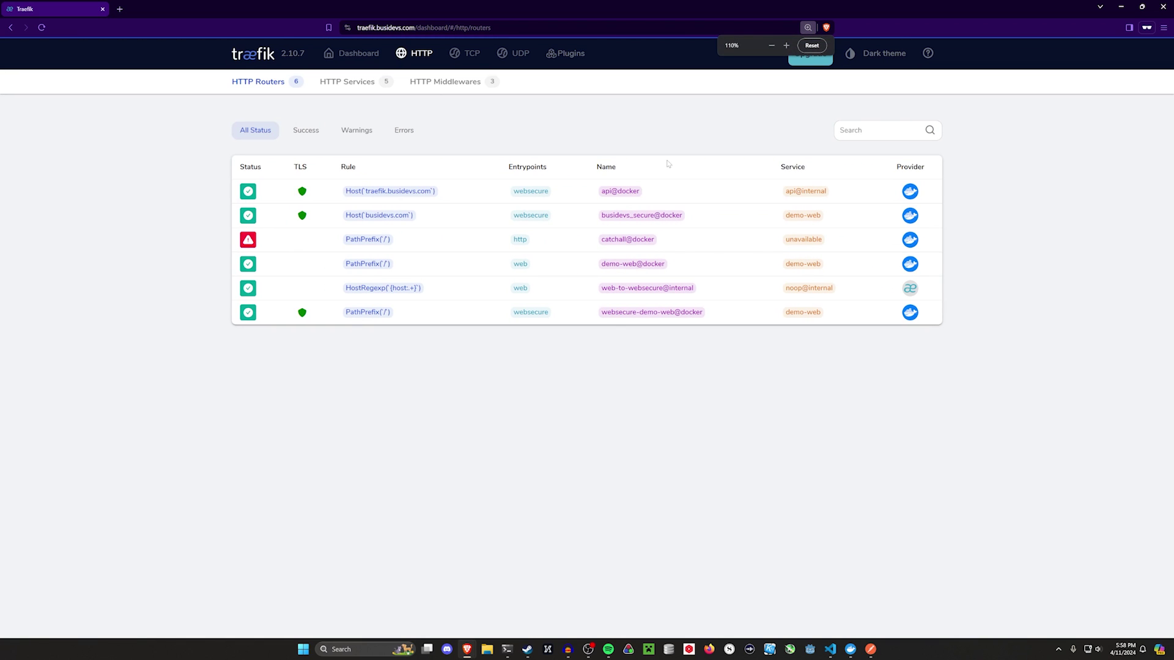
{"action": "left_click", "coordinate": [568, 52]}
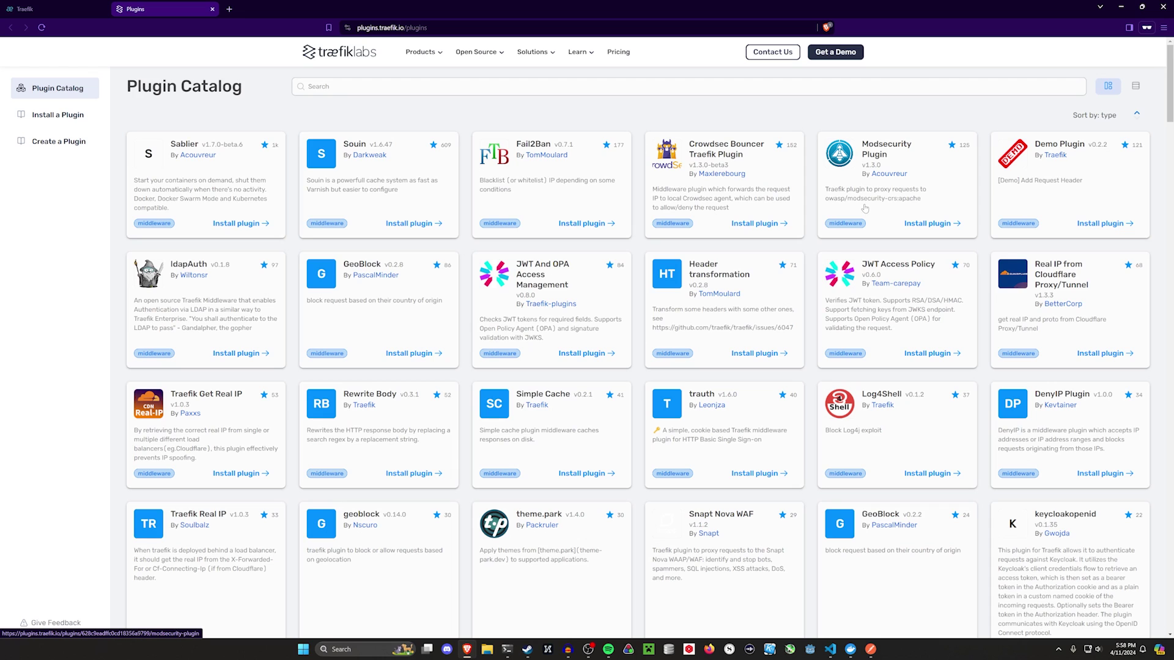
{"action": "scroll", "coordinate": [974, 390], "scroll_direction": "down", "scroll_amount": 1}
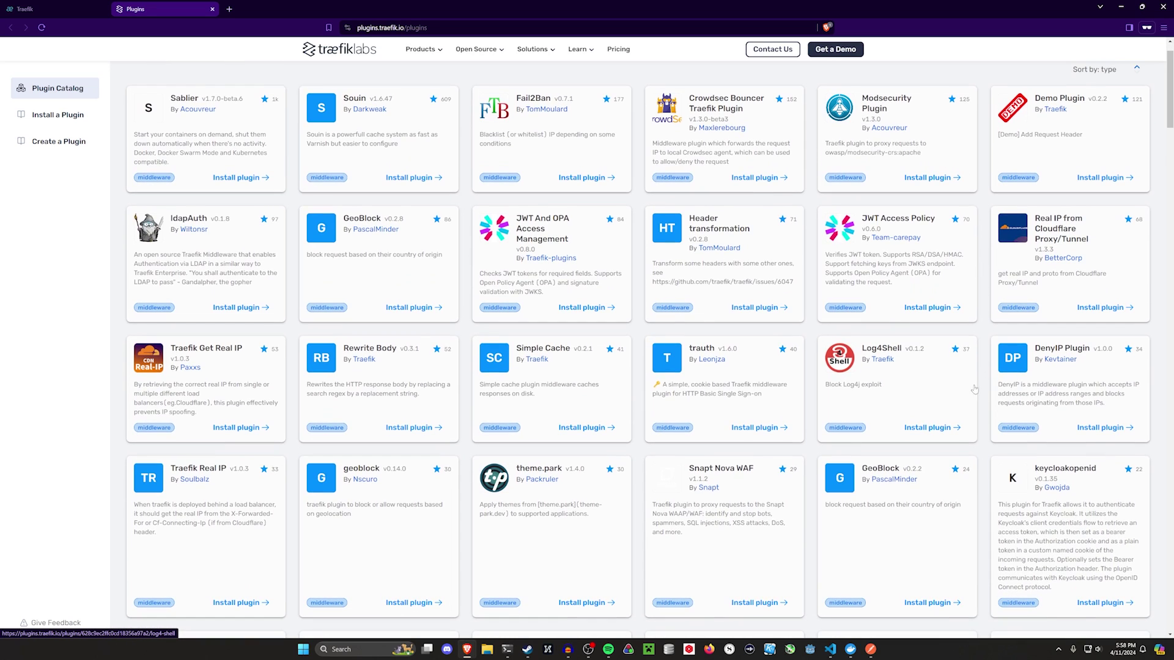
{"action": "key", "text": "ctrl+w"}
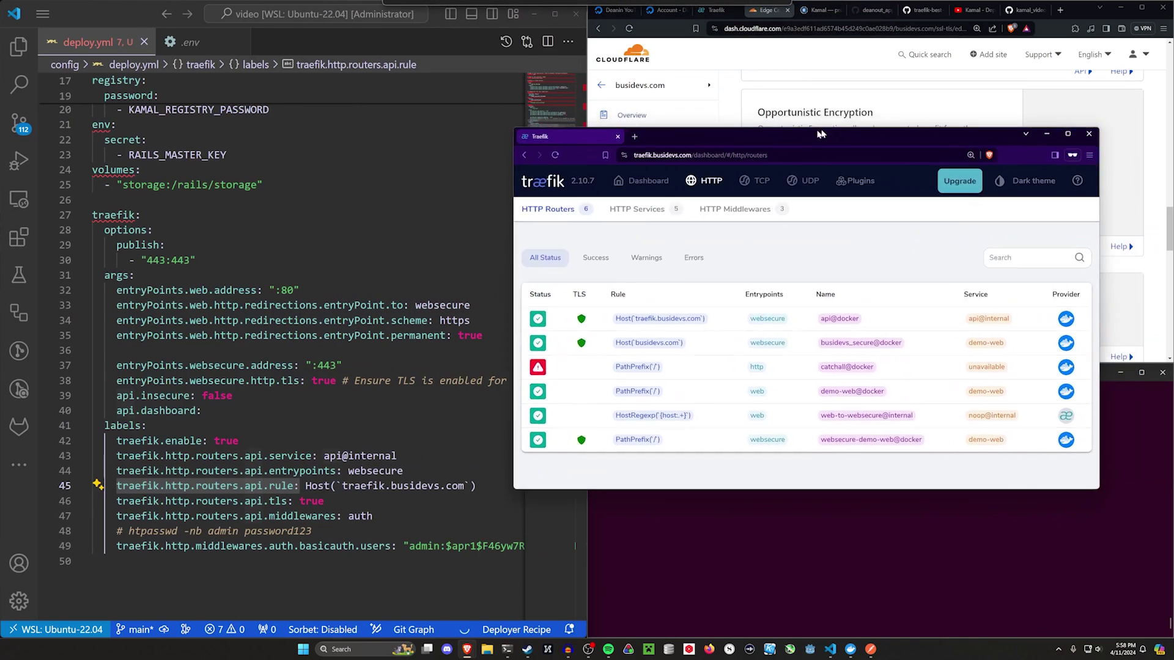
Load busidevs.com/posts in a private window and hide the Premiere Pro window
{"action": "left_click", "coordinate": [644, 136]}
{"action": "type", "text": "busi"}
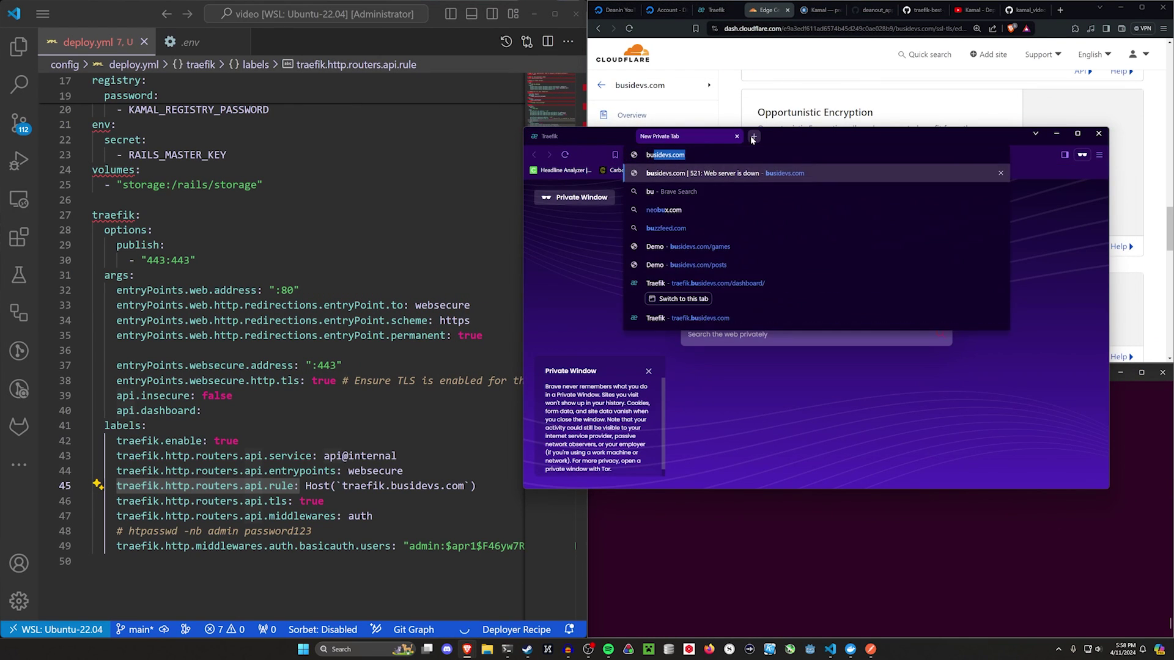
{"action": "key", "text": "Return"}
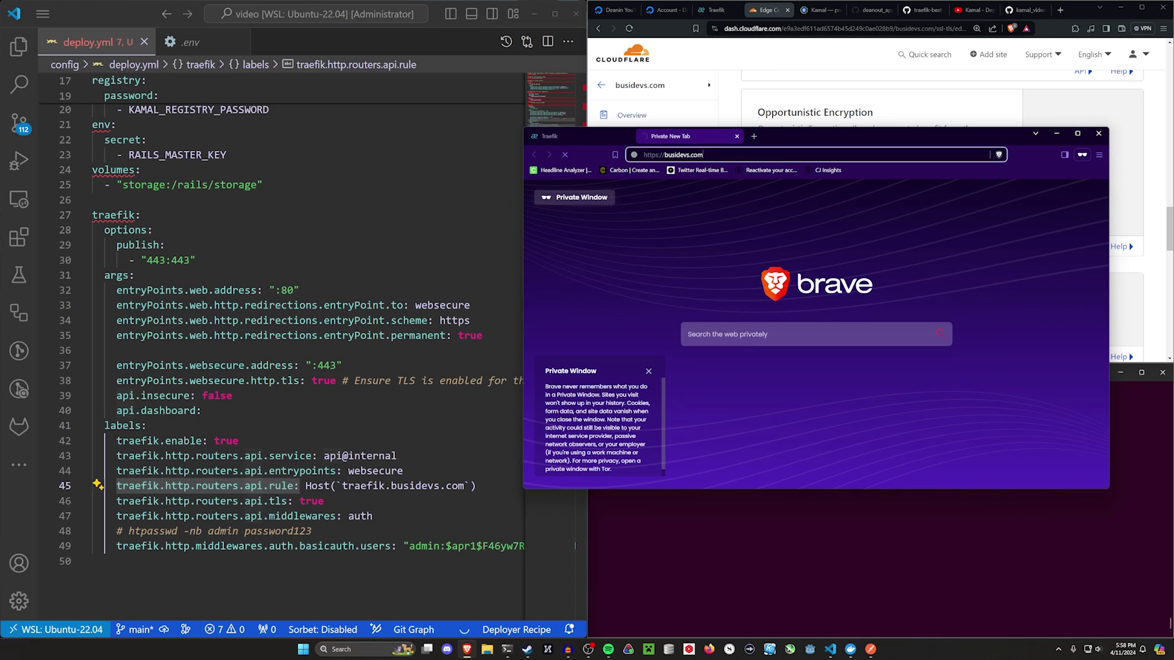
{"action": "type", "text": "busidevs.com/posts"}
{"action": "key", "text": "Return"}
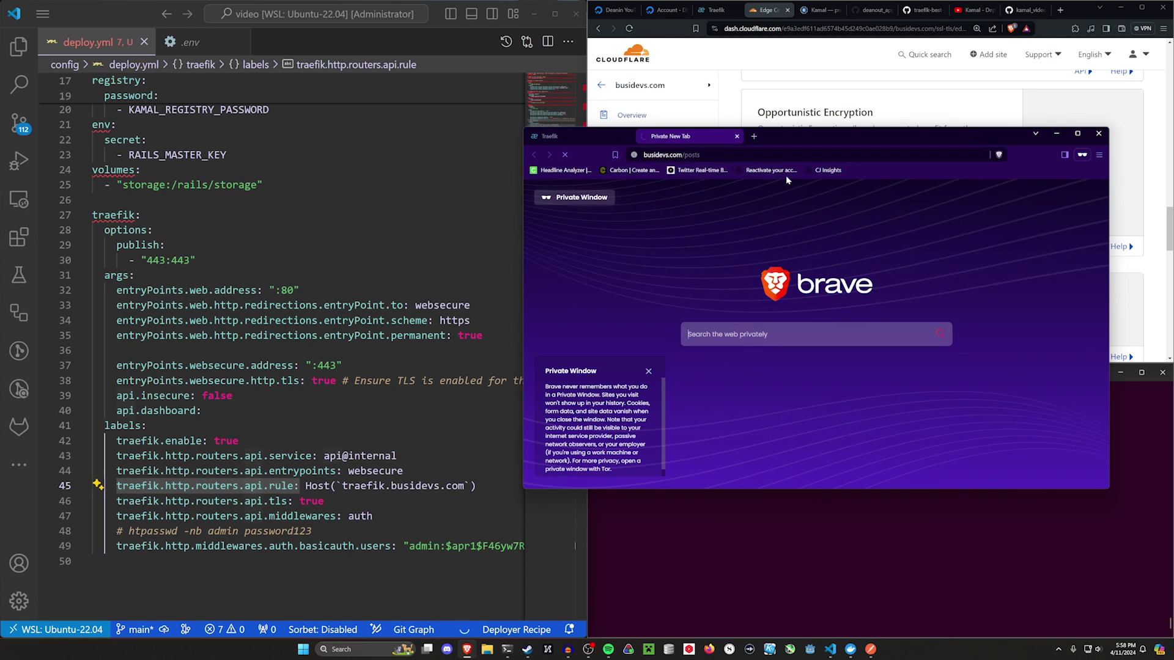
{"action": "left_click_drag", "start_coordinate": [702, 138], "coordinate": [201, 156]}
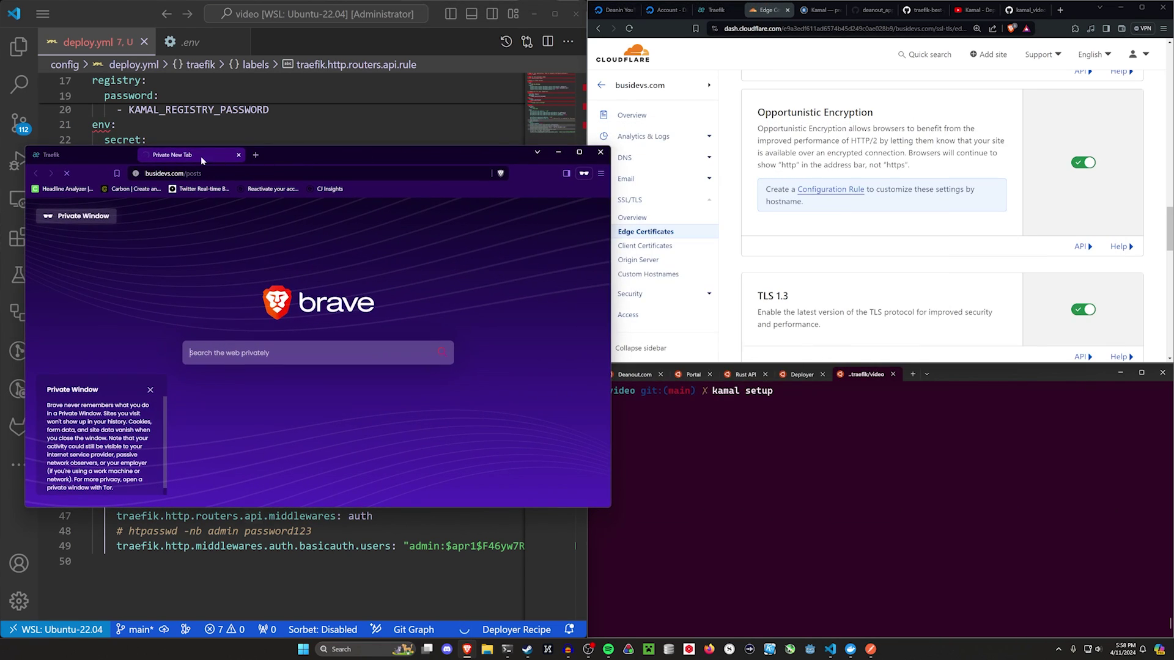
{"action": "left_click", "coordinate": [805, 10]}
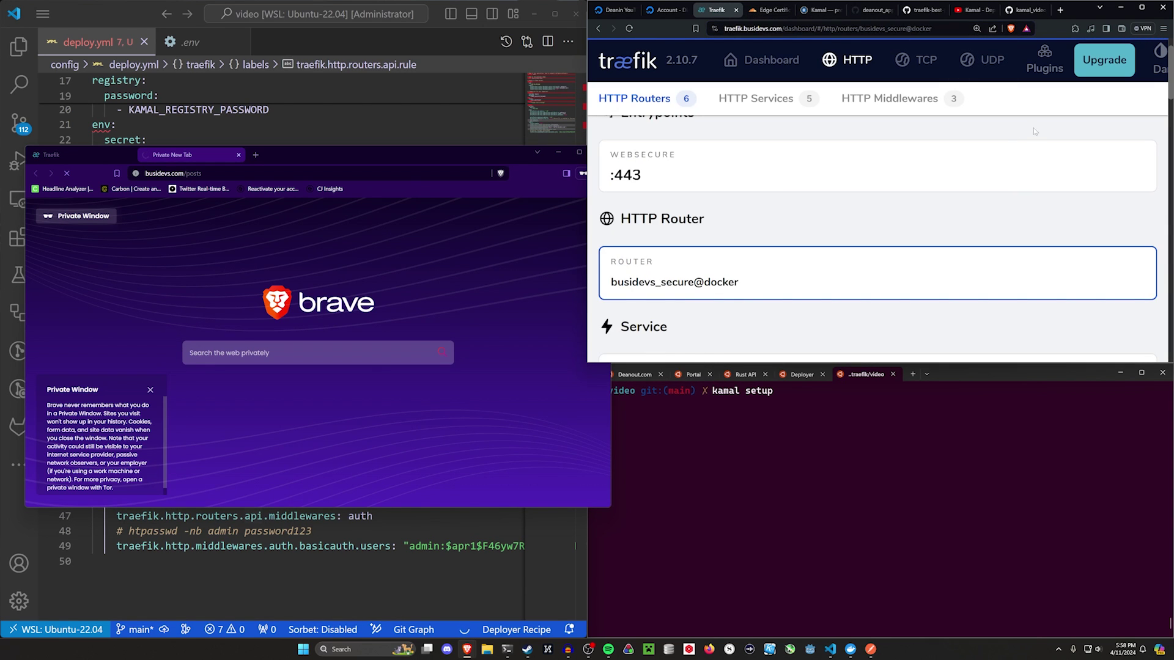
{"action": "key", "text": "ctrl+t"}
{"action": "type", "text": "busidevs.com/po"}
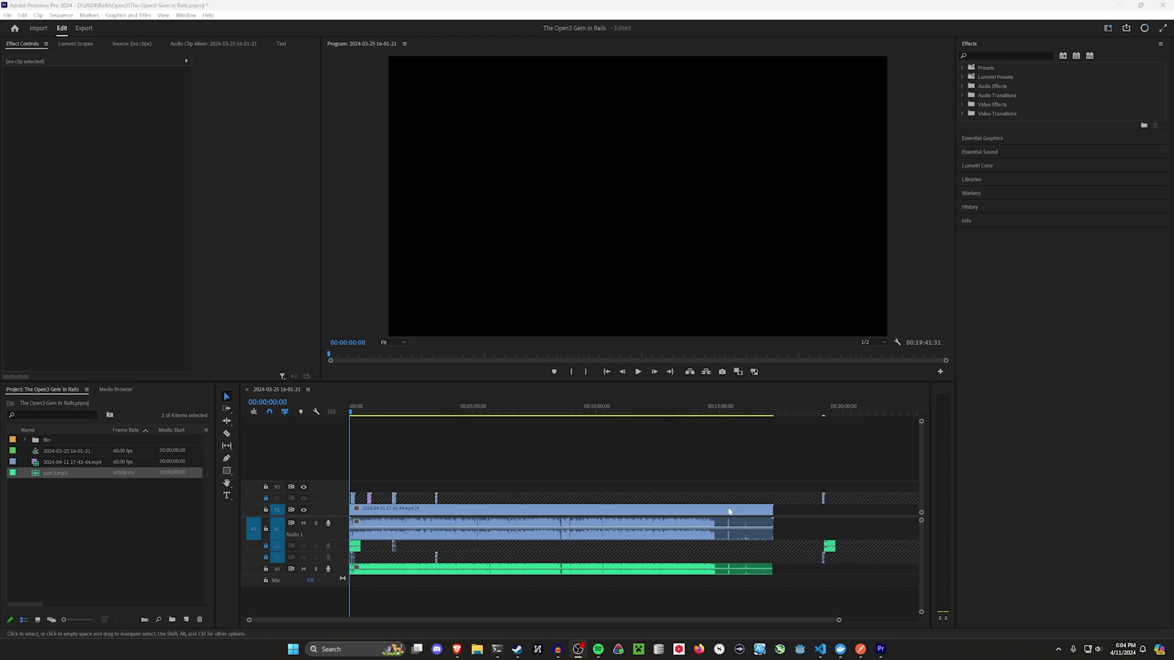
{"action": "left_click", "coordinate": [1122, 8]}
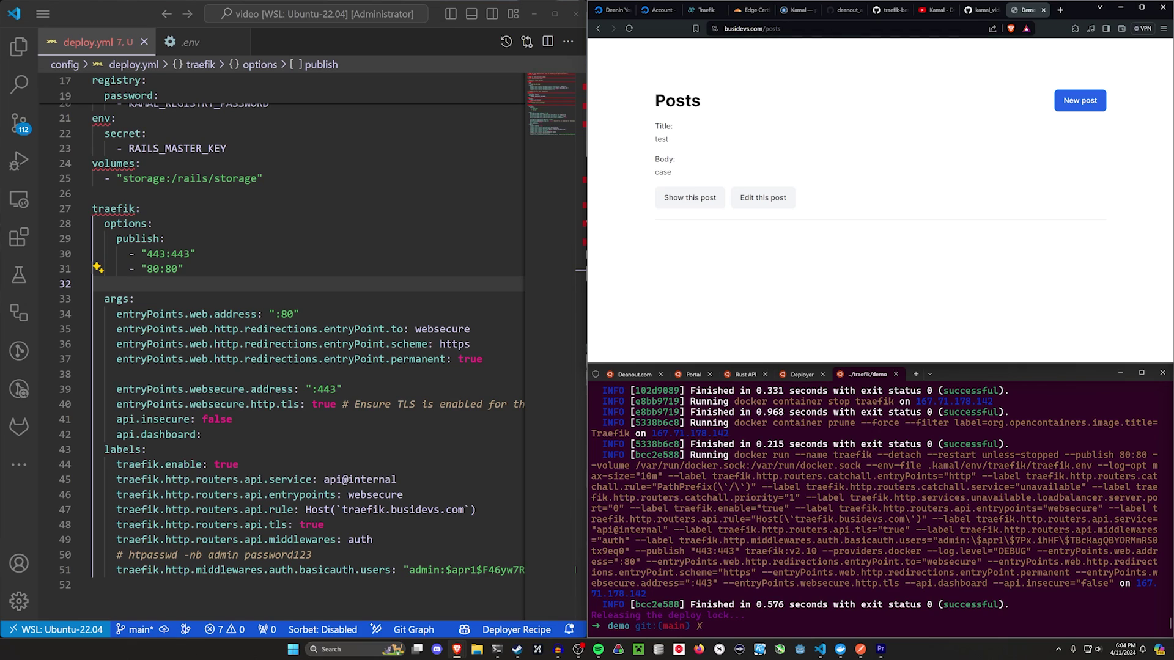
Reload busidevs.com and its posts page in a maximized window, adjusting zoom
{"action": "left_click_drag", "start_coordinate": [781, 28], "coordinate": [760, 28]}
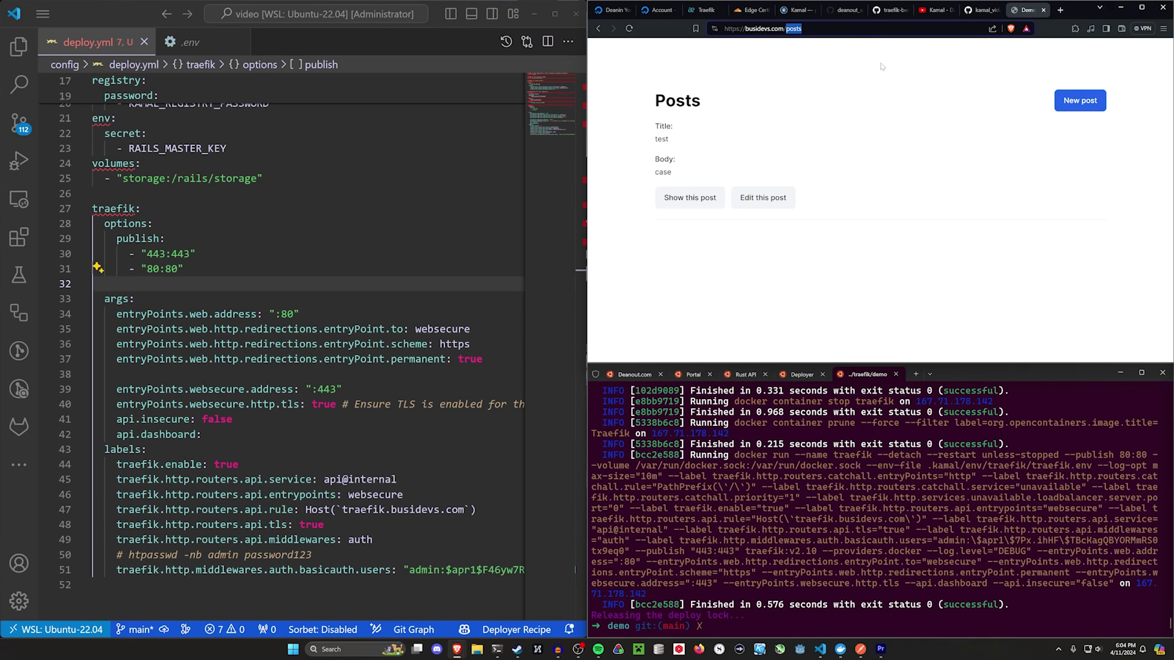
{"action": "key", "text": "BackSpace"}
{"action": "key", "text": "Return"}
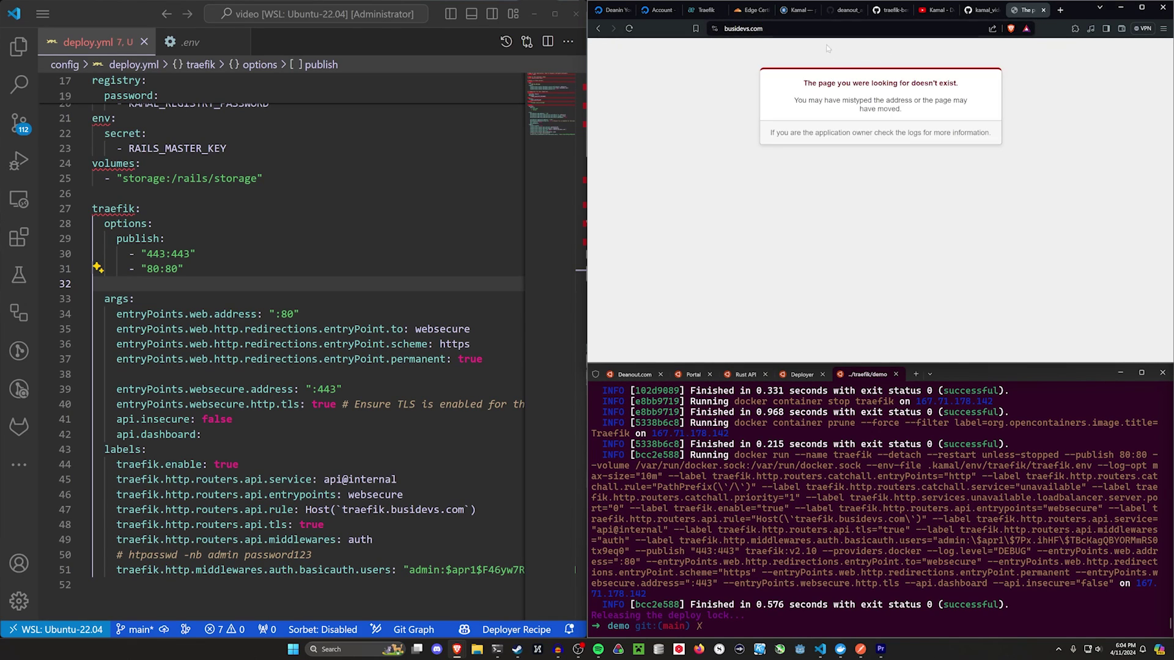
{"action": "key", "text": "ctrl+l"}
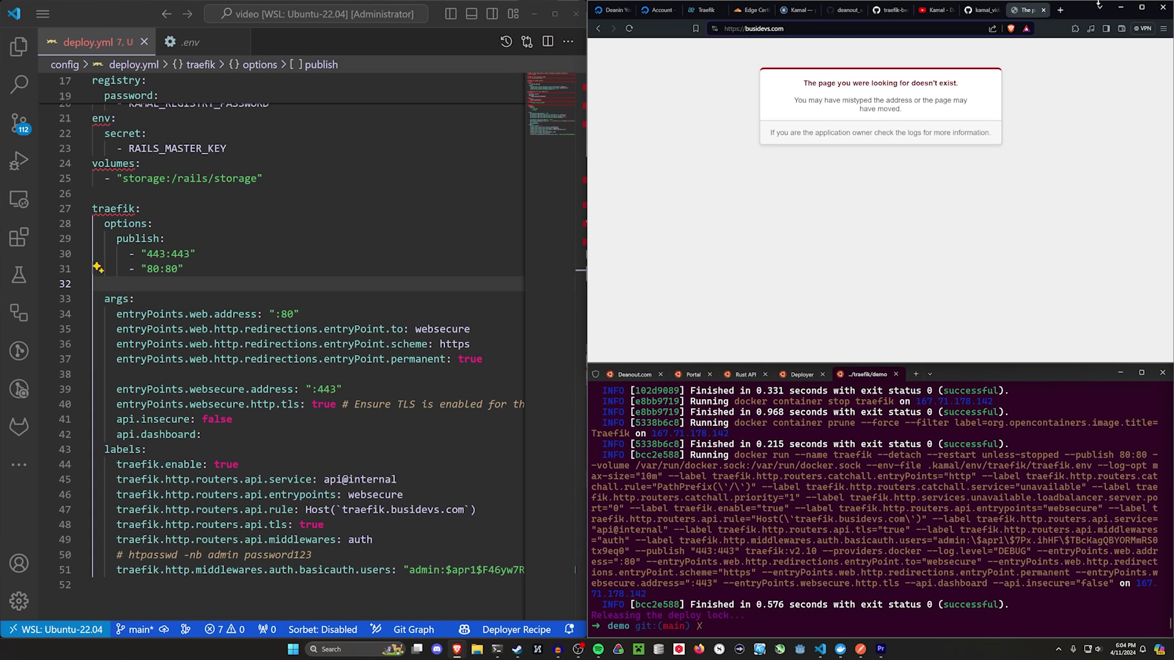
{"action": "double_click", "coordinate": [1081, 13]}
{"action": "key", "text": "ctrl+l"}
{"action": "type", "text": "/posts"}
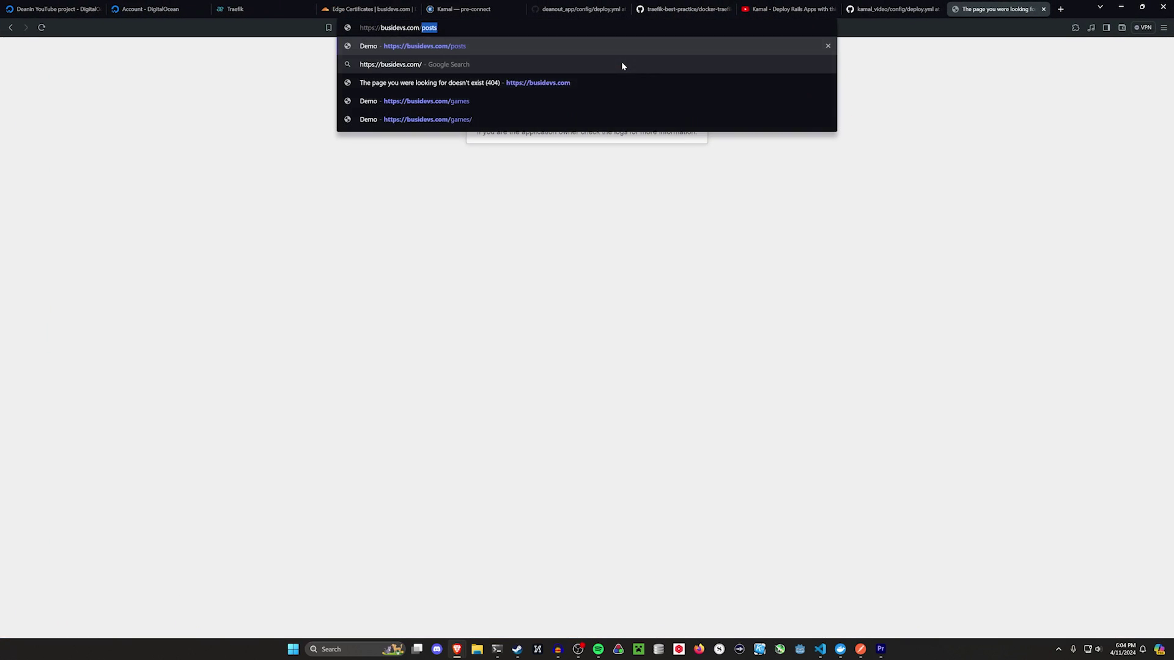
{"action": "key", "text": "Return"}
{"action": "key", "text": "ctrl+plus"}
{"action": "key", "text": "ctrl+plus"}
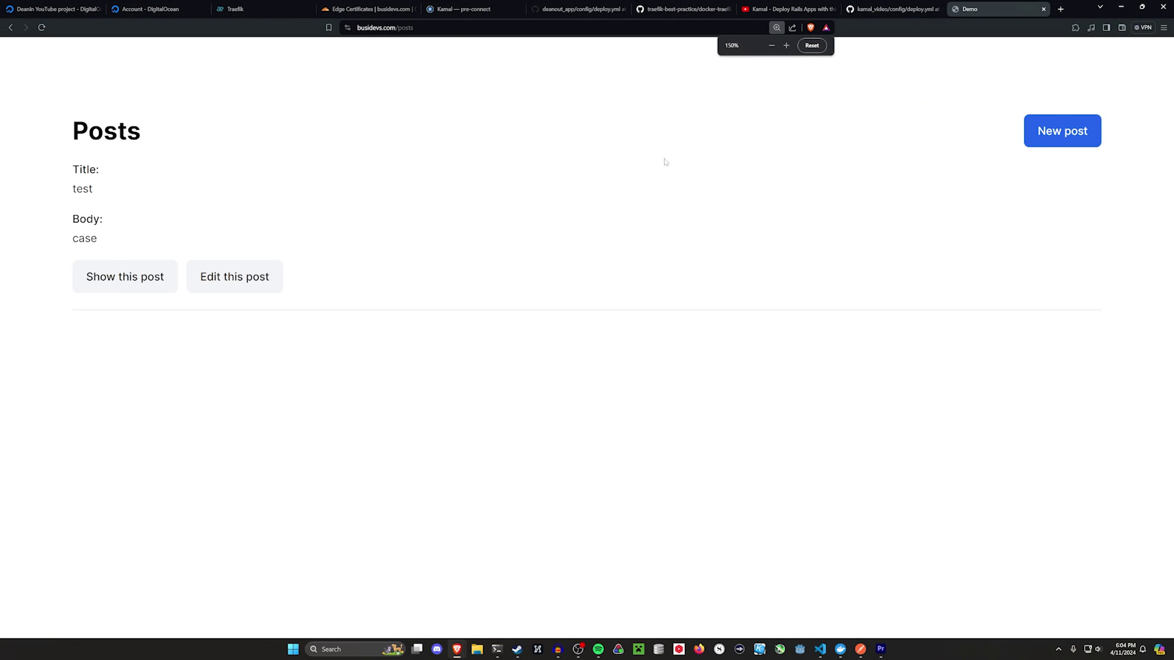
{"action": "key", "text": "ctrl+minus"}
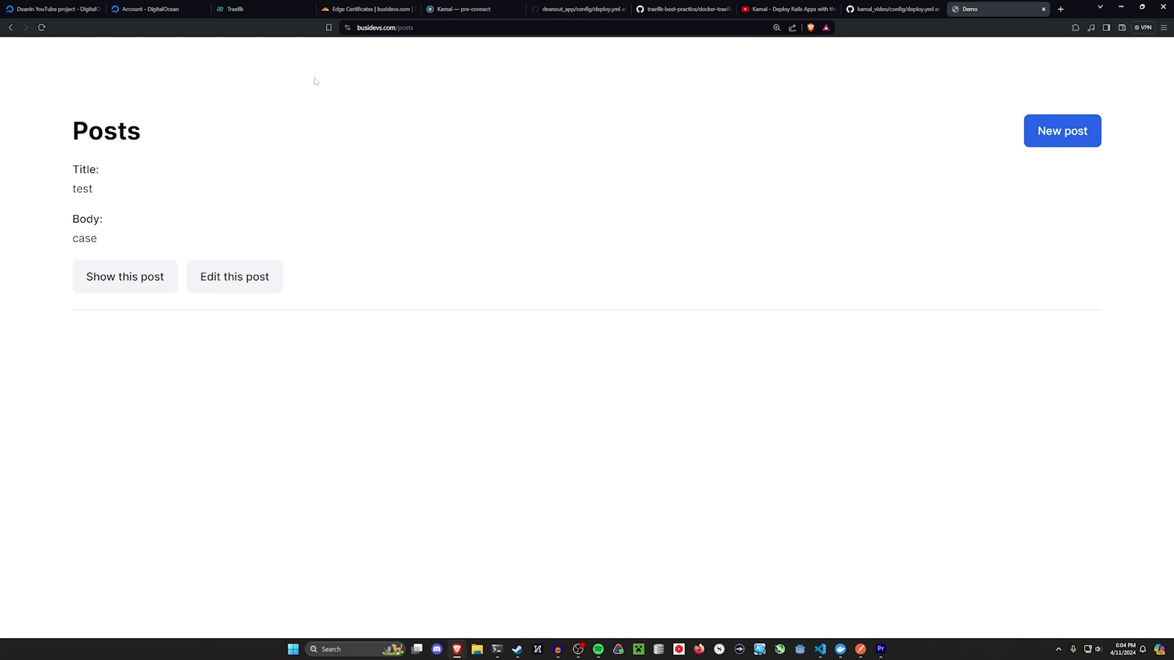
Create a post titled 'test 2' with body 'case 2', then return to posts
{"action": "left_click", "coordinate": [1062, 131]}
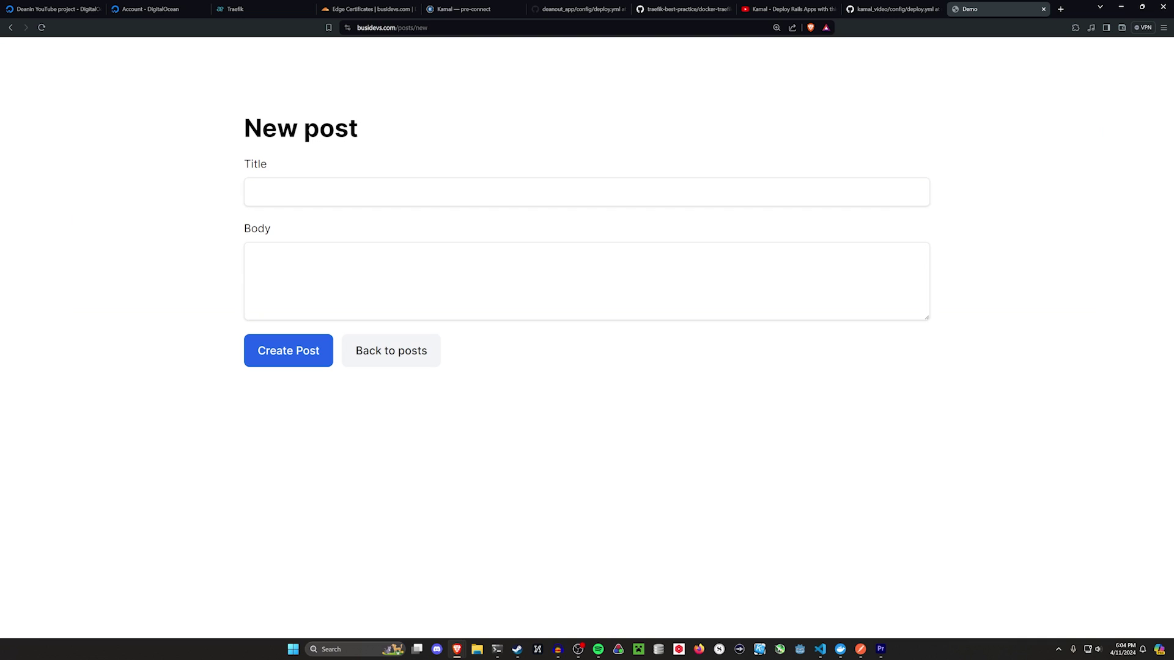
{"action": "left_click", "coordinate": [587, 192]}
{"action": "type", "text": "test 2"}
{"action": "key", "text": "Tab"}
{"action": "type", "text": "case "}
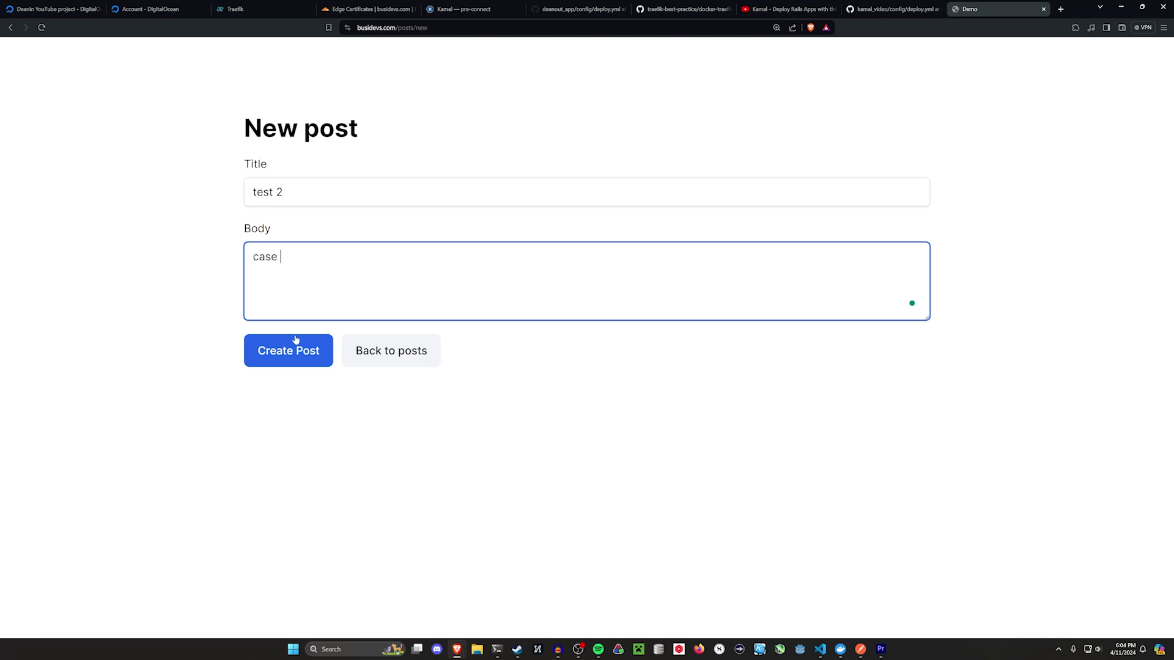
{"action": "type", "text": "2"}
{"action": "left_click", "coordinate": [289, 350]}
{"action": "left_click", "coordinate": [703, 290]}
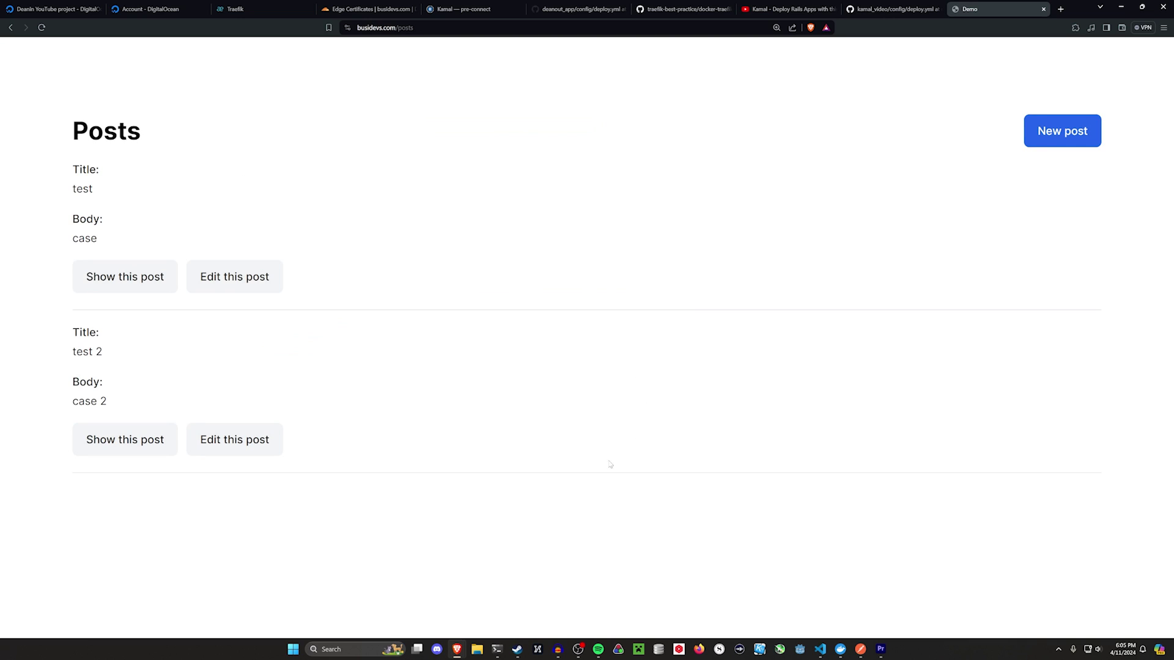
{"action": "key", "text": "ctrl+a"}
Show the Traefik dashboard overview and move the Demo tab beside the Traefik tab
{"action": "left_click", "coordinate": [236, 8]}
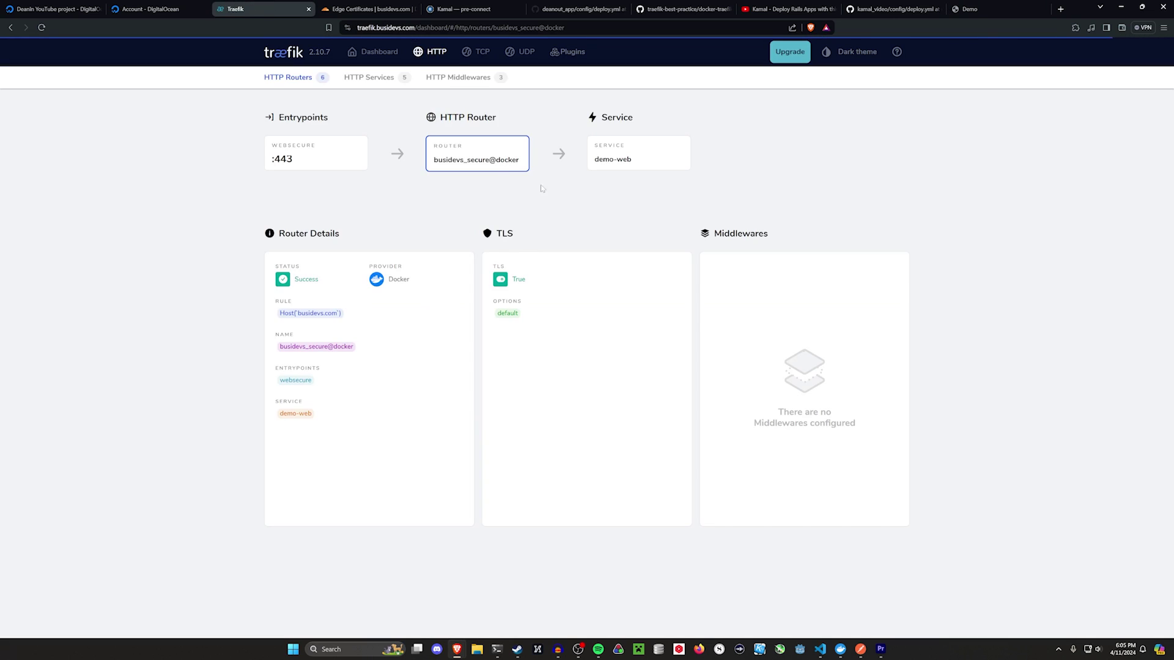
{"action": "left_click", "coordinate": [41, 27]}
{"action": "left_click", "coordinate": [379, 52]}
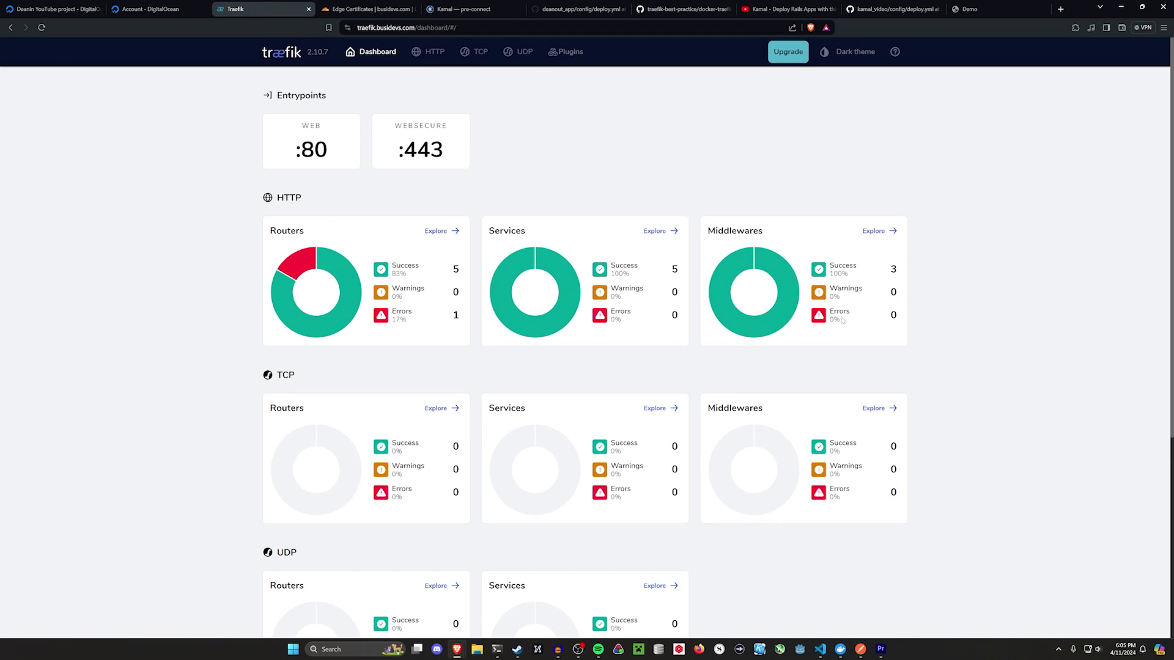
{"action": "left_click_drag", "start_coordinate": [970, 9], "coordinate": [339, 8]}
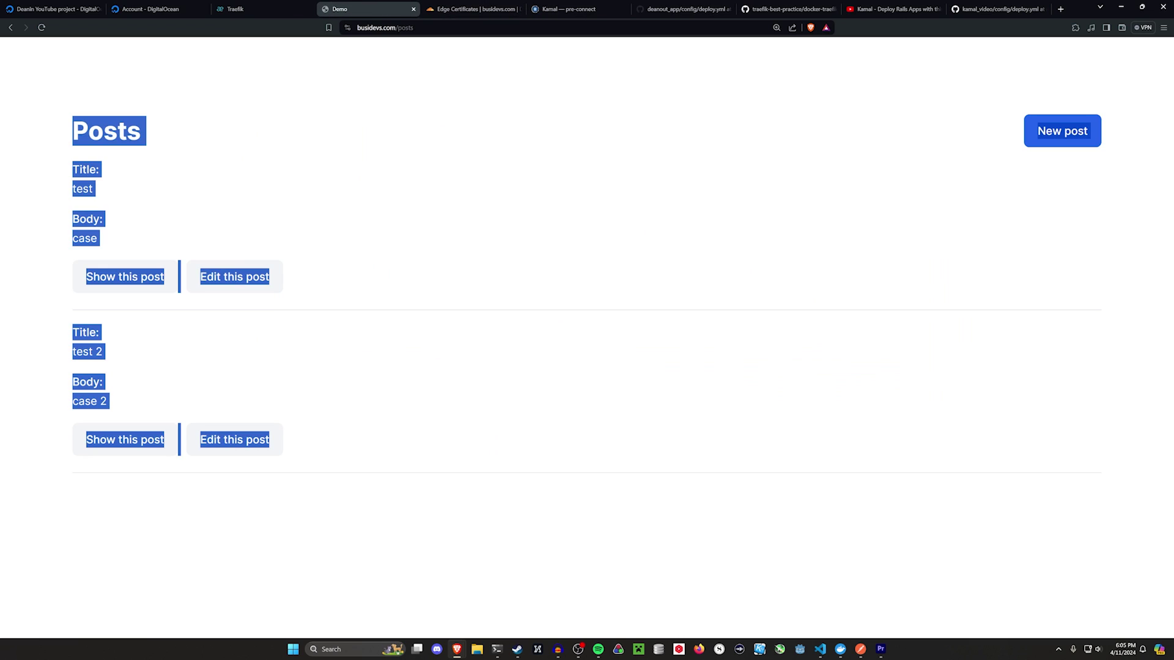
{"action": "left_click", "coordinate": [275, 9]}
{"action": "left_click", "coordinate": [331, 8]}
{"action": "left_click", "coordinate": [266, 8]}
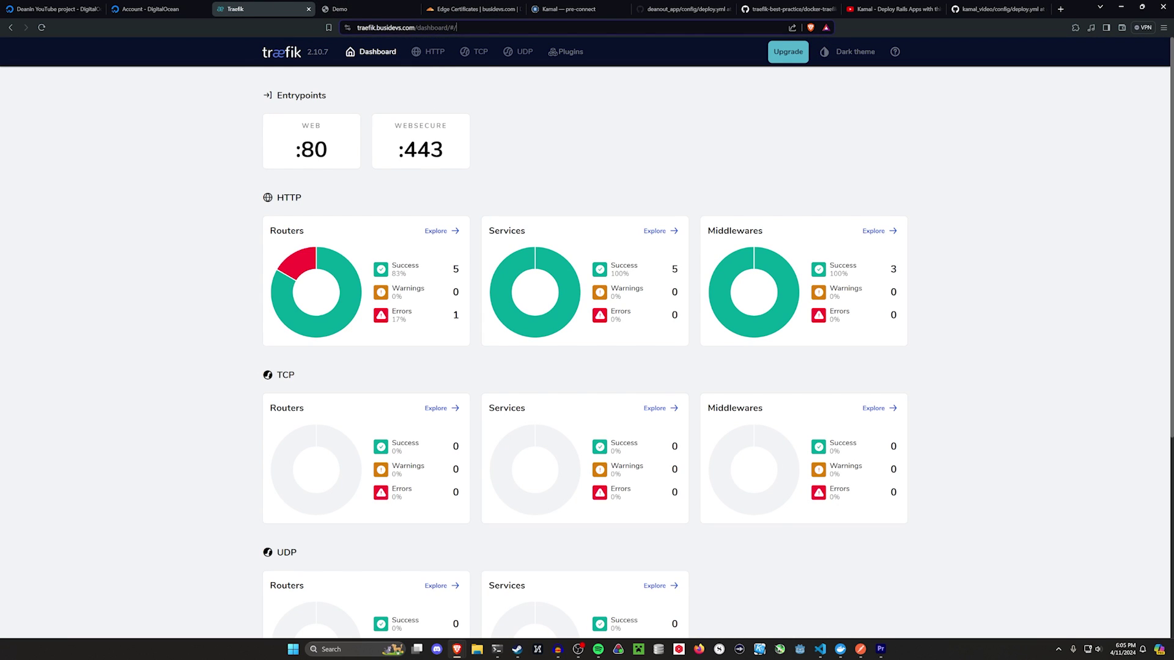
Set api.dashboard to true and delete the blank line before args
{"action": "double_click", "coordinate": [1151, 4]}
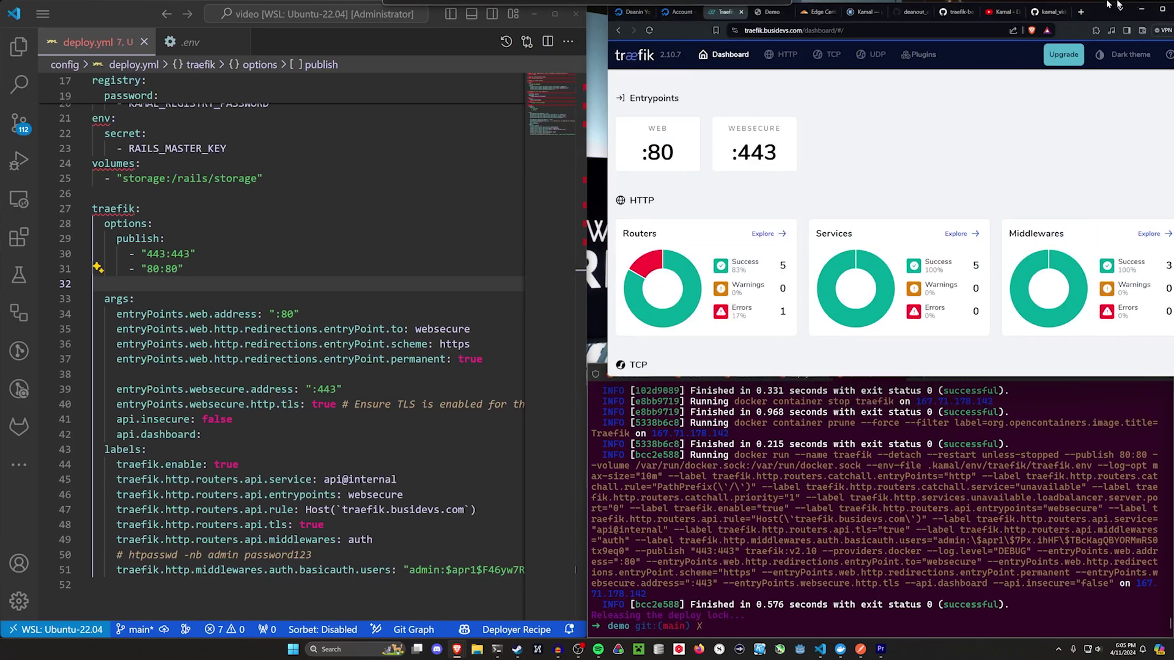
{"action": "scroll", "coordinate": [303, 366], "scroll_direction": "down", "scroll_amount": 1}
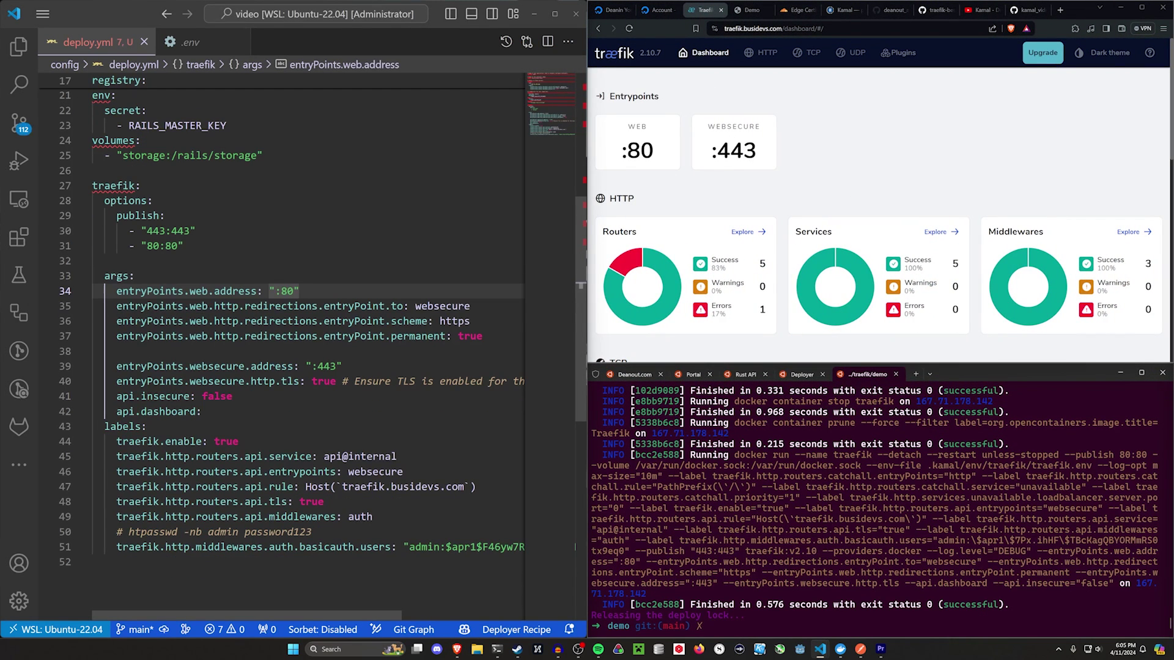
{"action": "left_click", "coordinate": [205, 410]}
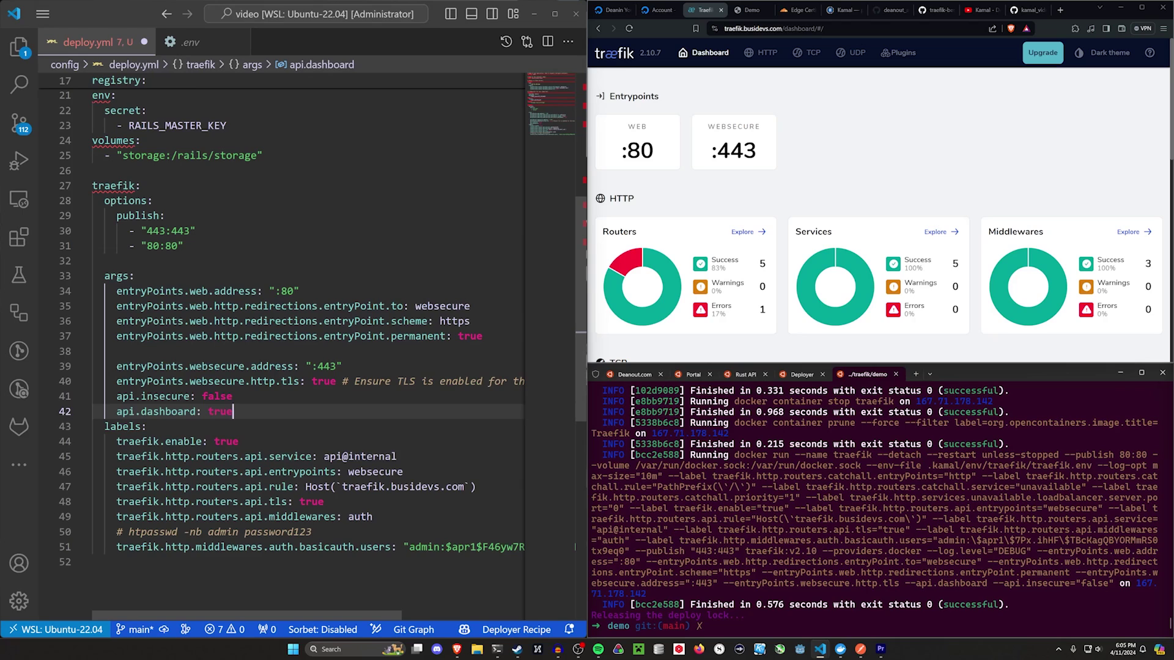
{"action": "left_click_drag", "start_coordinate": [234, 410], "coordinate": [110, 411]}
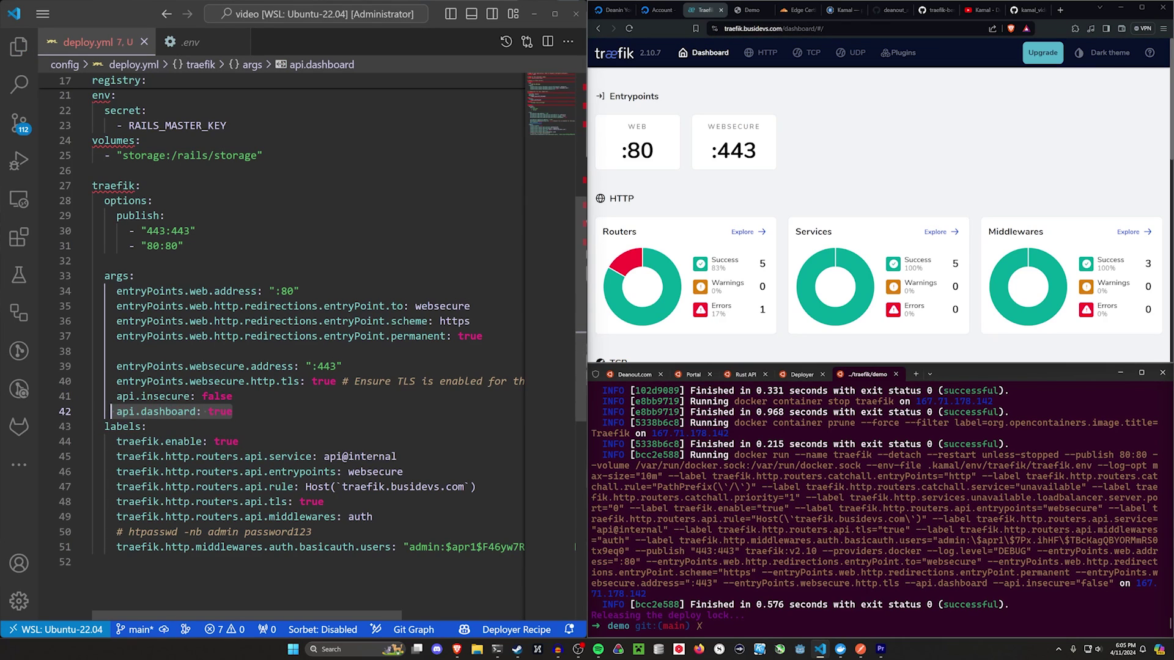
{"action": "left_click", "coordinate": [183, 261]}
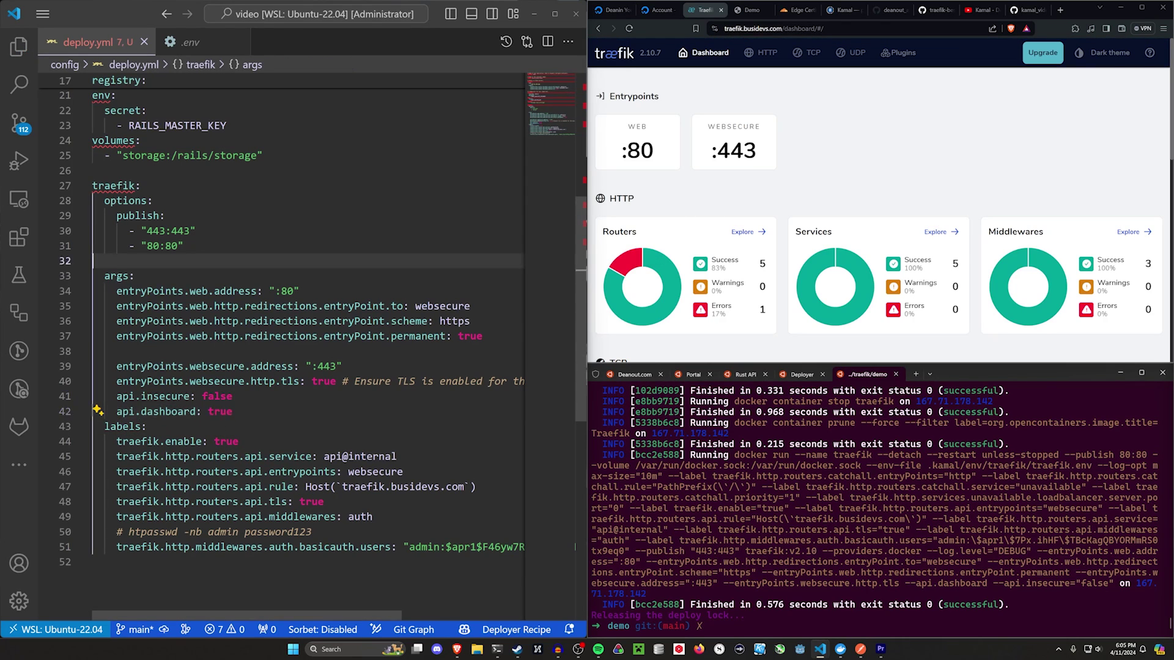
{"action": "key", "text": "BackSpace"}
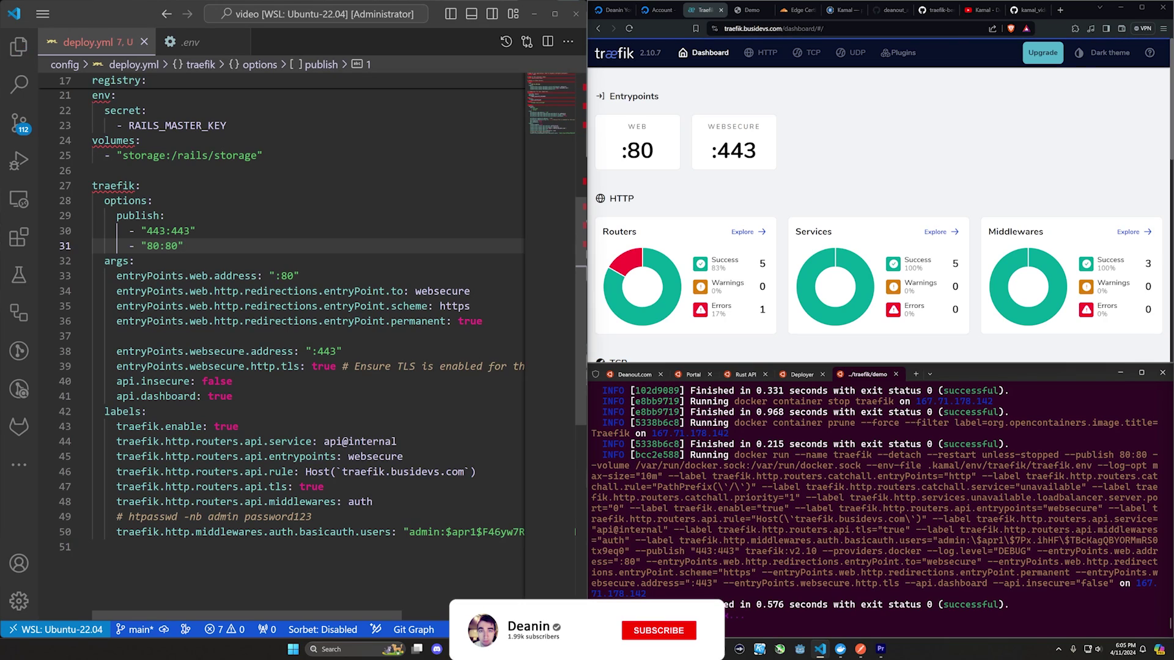
Review deploy.yml full-screen from the top, ending on the web servers entry
{"action": "key", "text": "ctrl+Left"}
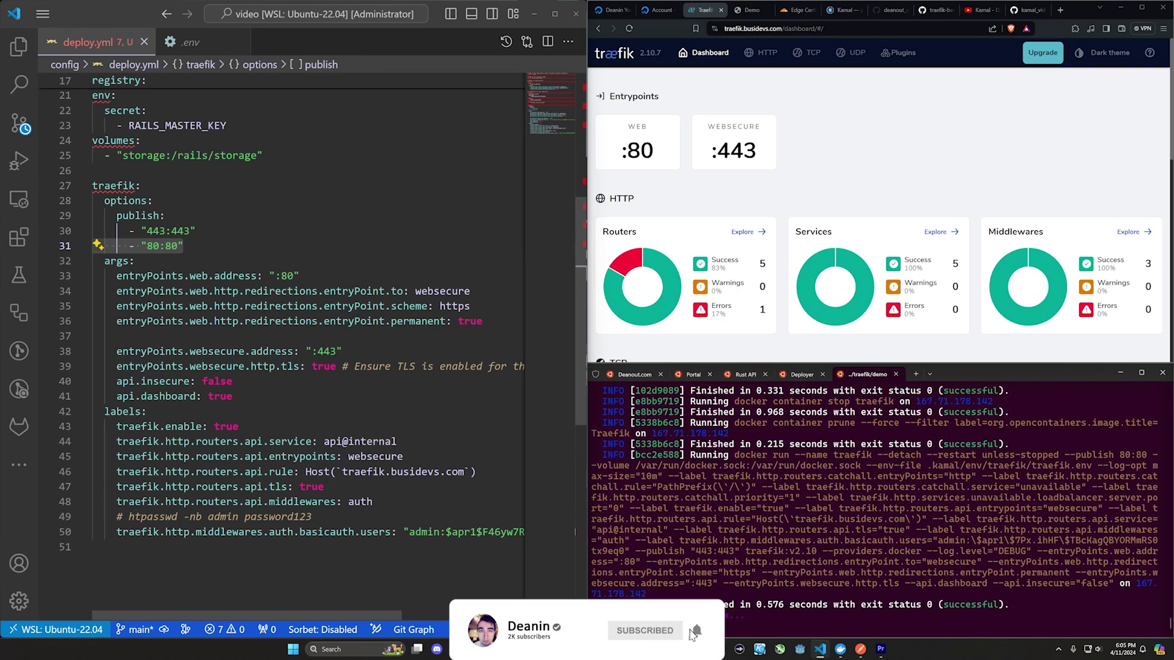
{"action": "key", "text": "shift+End"}
{"action": "key", "text": "Down"}
{"action": "key", "text": "shift+Home"}
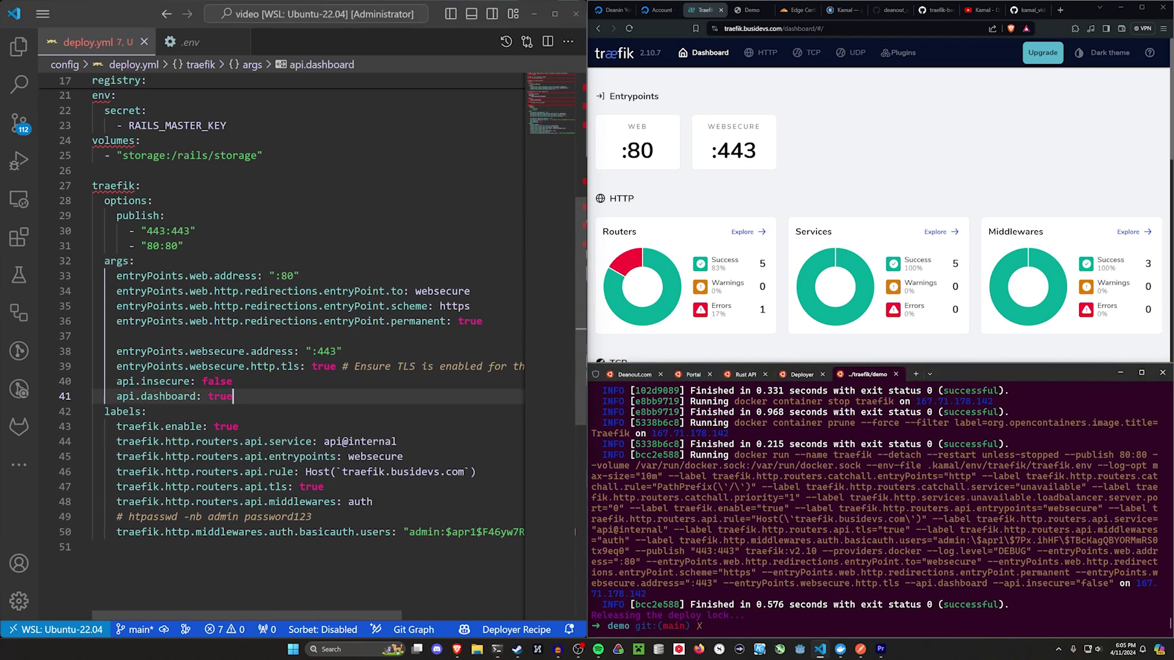
{"action": "key", "text": "super+Up"}
{"action": "key", "text": "shift+Down"}
{"action": "key", "text": "Up"}
{"action": "scroll", "coordinate": [587, 330], "scroll_direction": "up", "scroll_amount": 5}
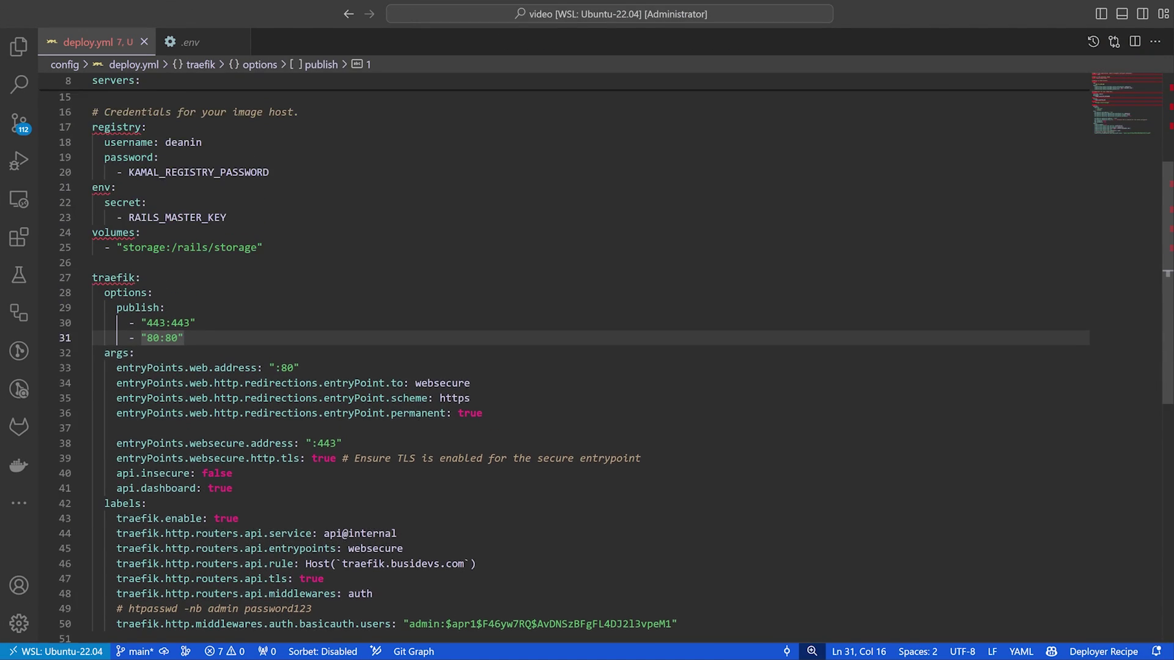
{"action": "scroll", "coordinate": [588, 330], "scroll_direction": "up", "scroll_amount": 5}
{"action": "scroll", "coordinate": [587, 330], "scroll_direction": "up", "scroll_amount": 3}
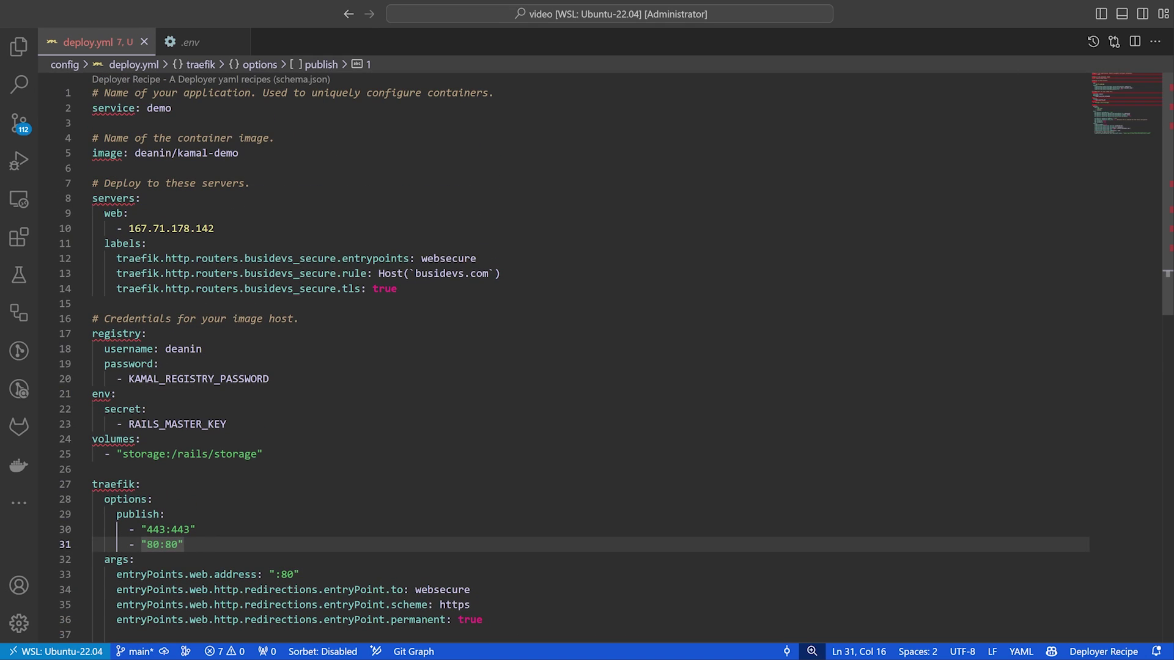
{"action": "left_click", "coordinate": [116, 212]}
{"action": "key", "text": "super+Left"}
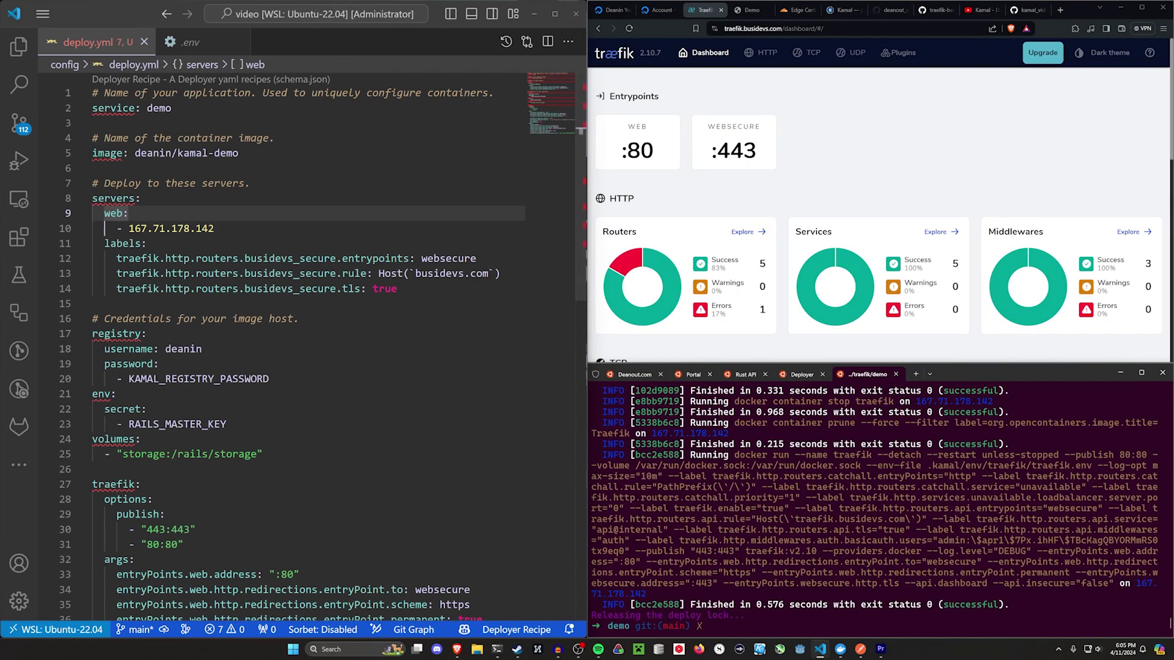
{"action": "left_click", "coordinate": [1060, 138]}
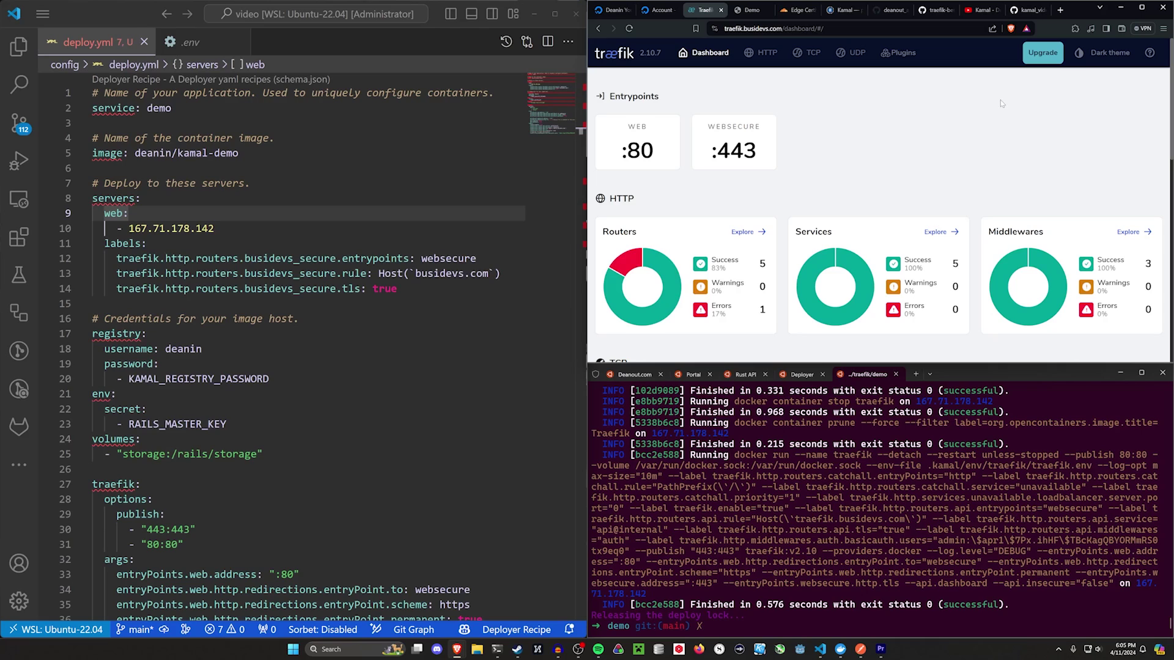
View the DigitalOcean Referrals settings with the Give $200, Get $25 offer
{"action": "left_click", "coordinate": [658, 10]}
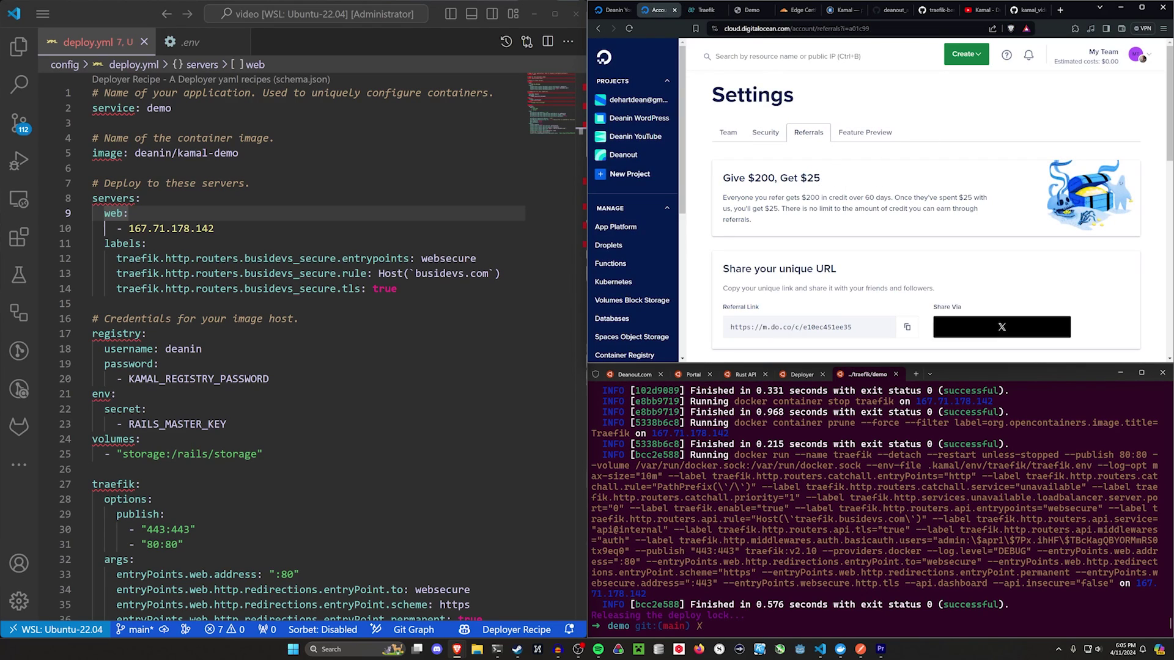
{"action": "left_click_drag", "start_coordinate": [1124, 46], "coordinate": [853, 208]}
{"action": "left_click", "coordinate": [866, 229]}
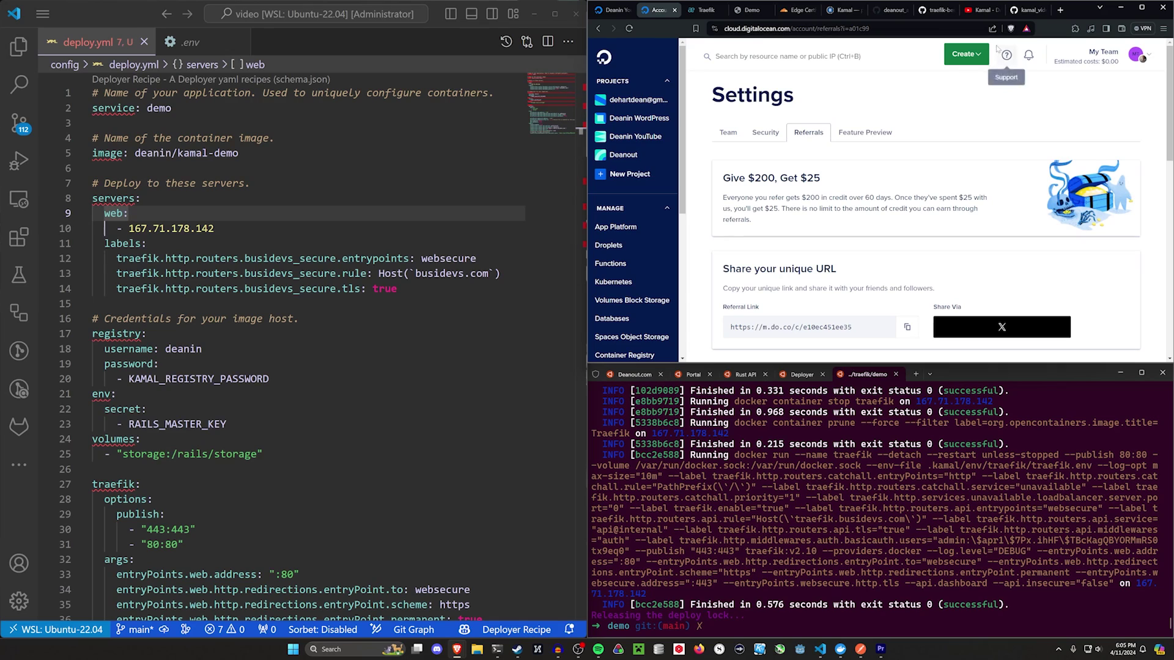